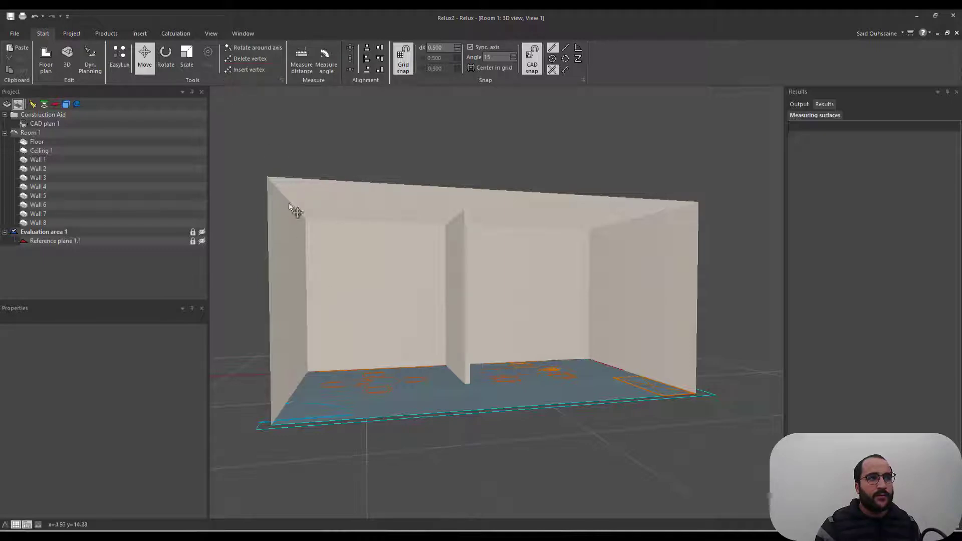
Insert a door into Wall 6 on the floor plan, beside the CAD door symbol near the corner with Wall 7.
middle_click_drag(331, 281, 308, 332)
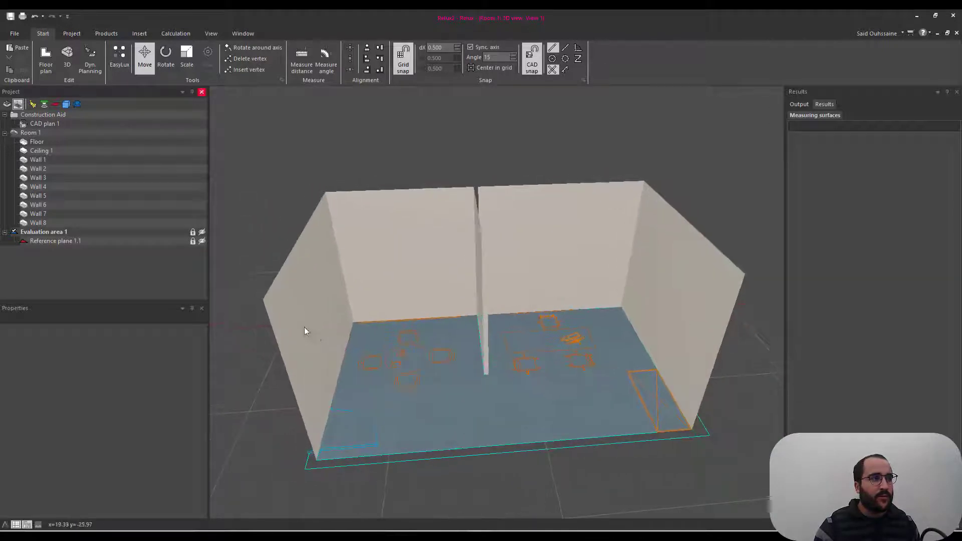
left_click(132, 35)
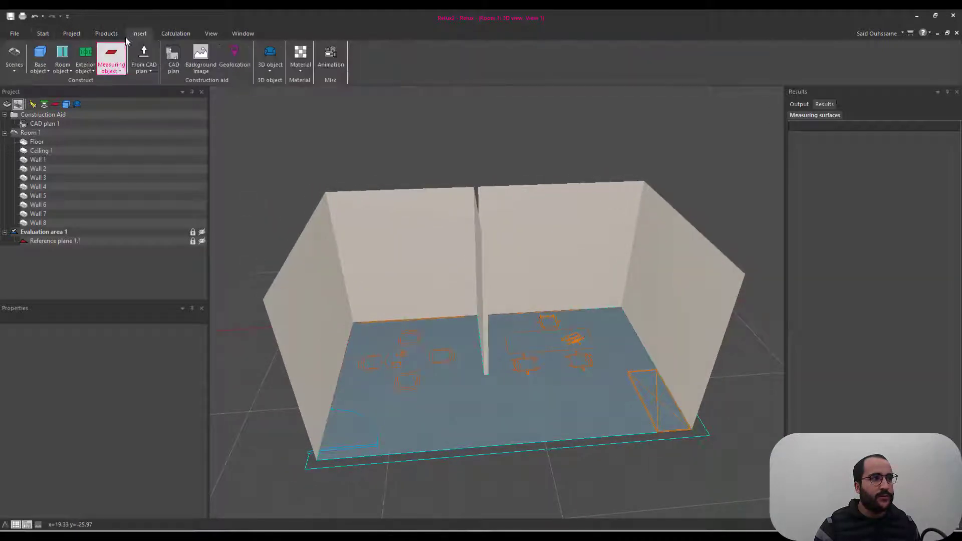
left_click(67, 72)
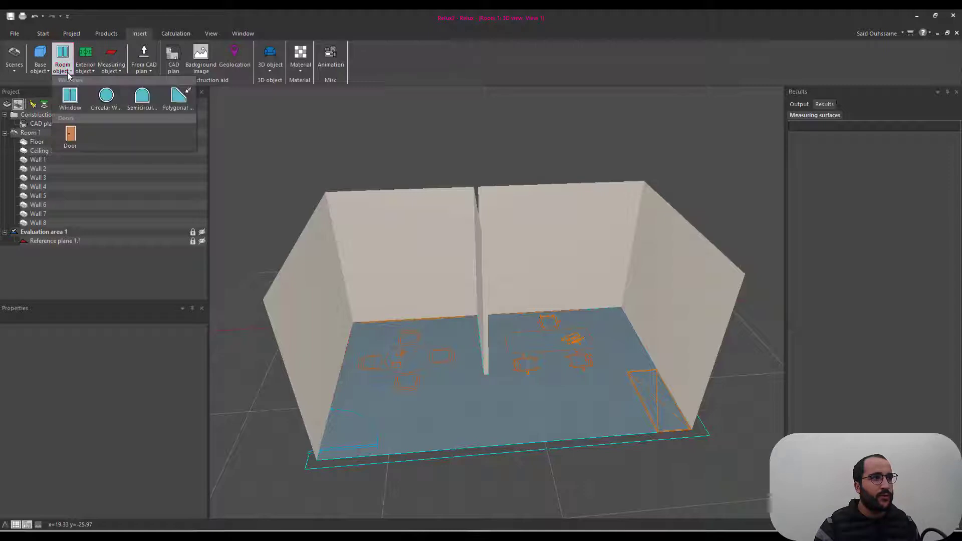
left_click(71, 135)
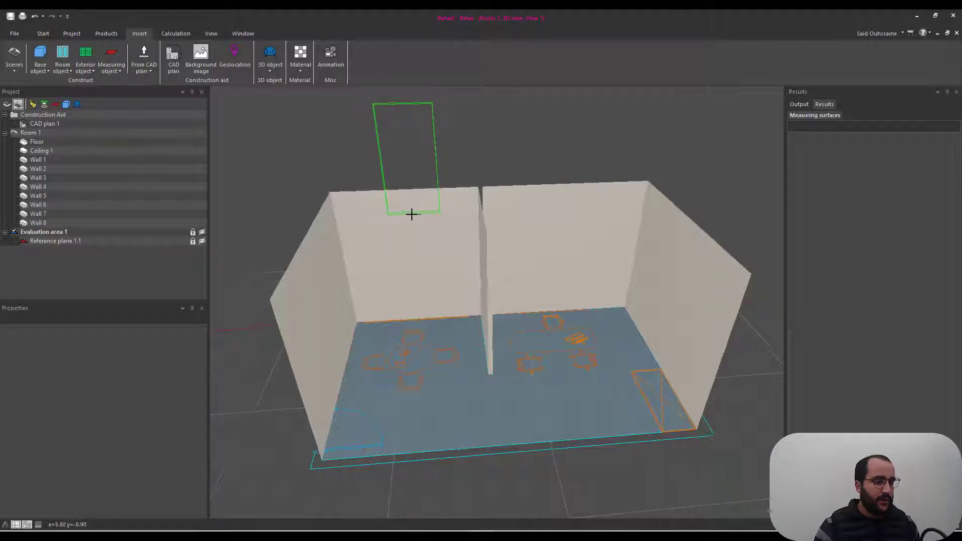
key("ctrl+Tab")
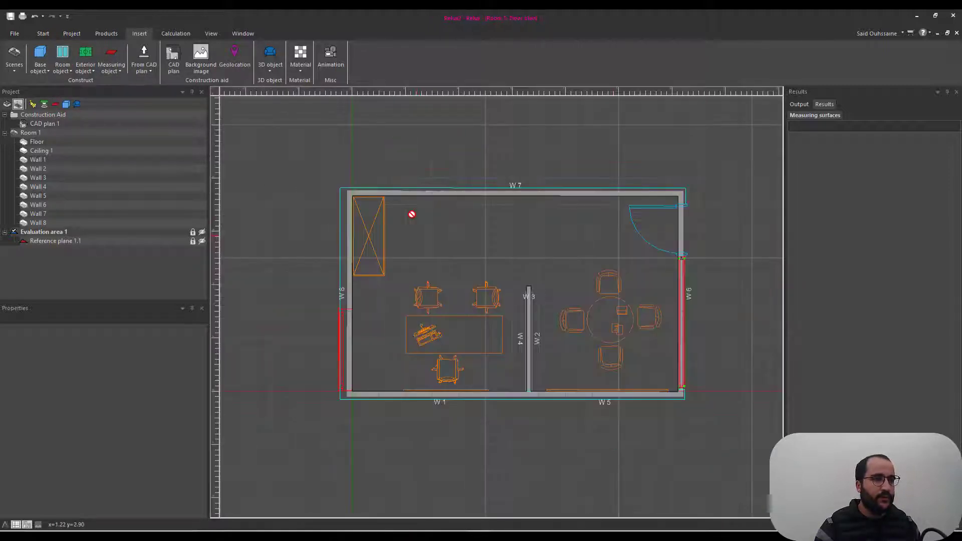
scroll(412, 215, "up", 5)
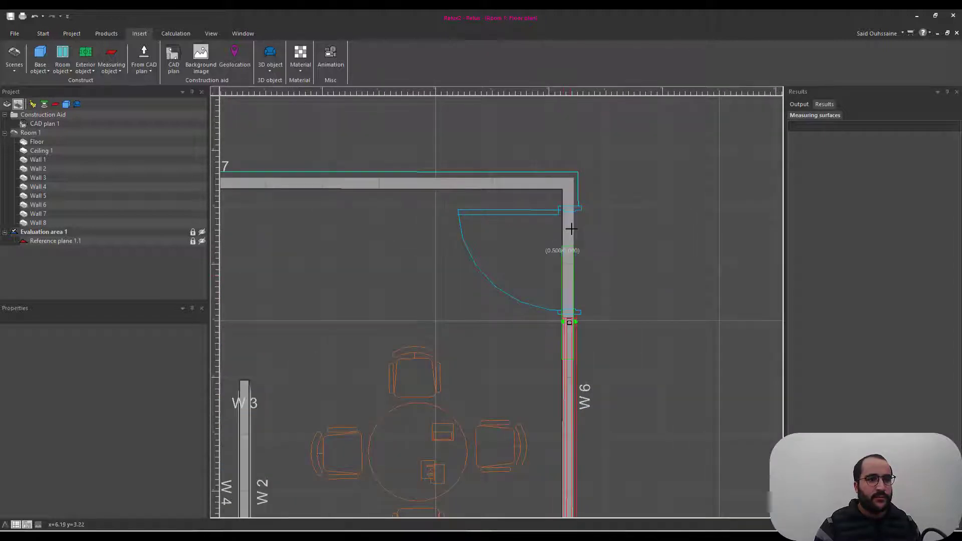
scroll(572, 229, "up", 1)
left_click(571, 222)
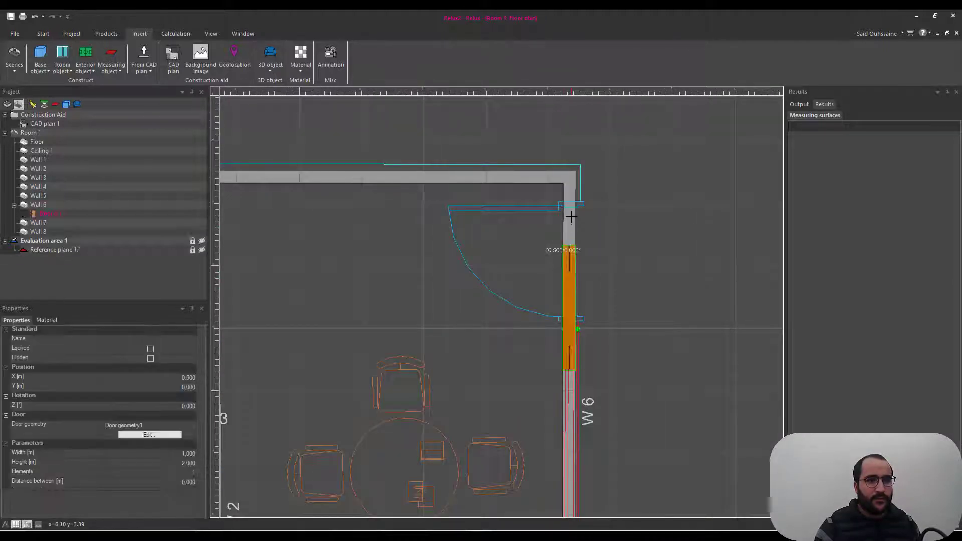
scroll(572, 261, "up", 1)
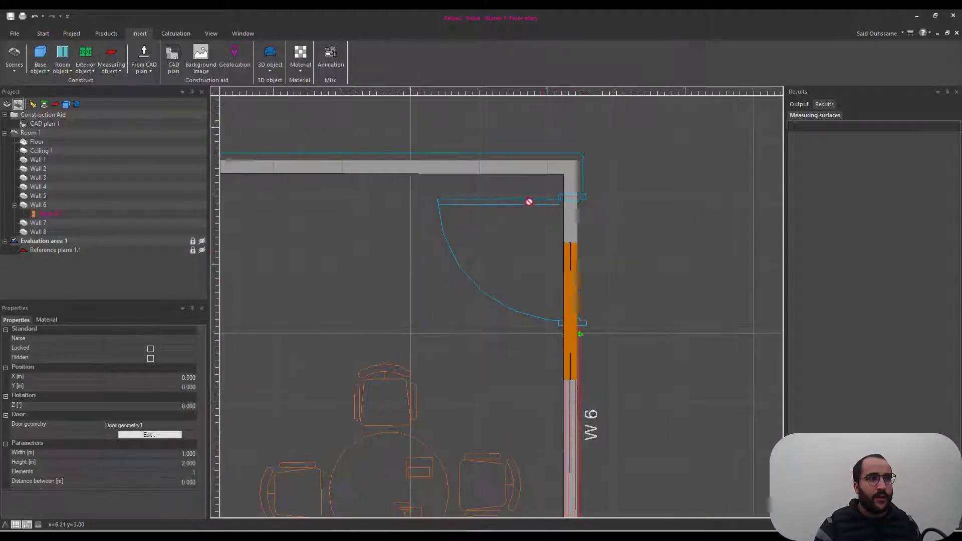
Turn off grid snap and move the door along Wall 6 toward the Wall 7 corner, to an X position of about 0.184 m.
left_click(43, 33)
left_click(145, 55)
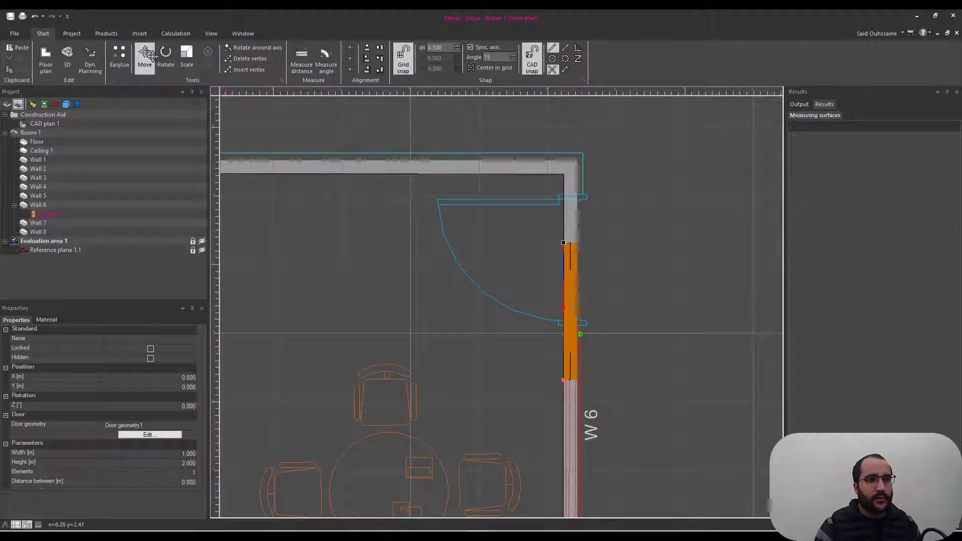
scroll(286, 135, "up", 1)
left_click_drag(564, 299, 573, 241)
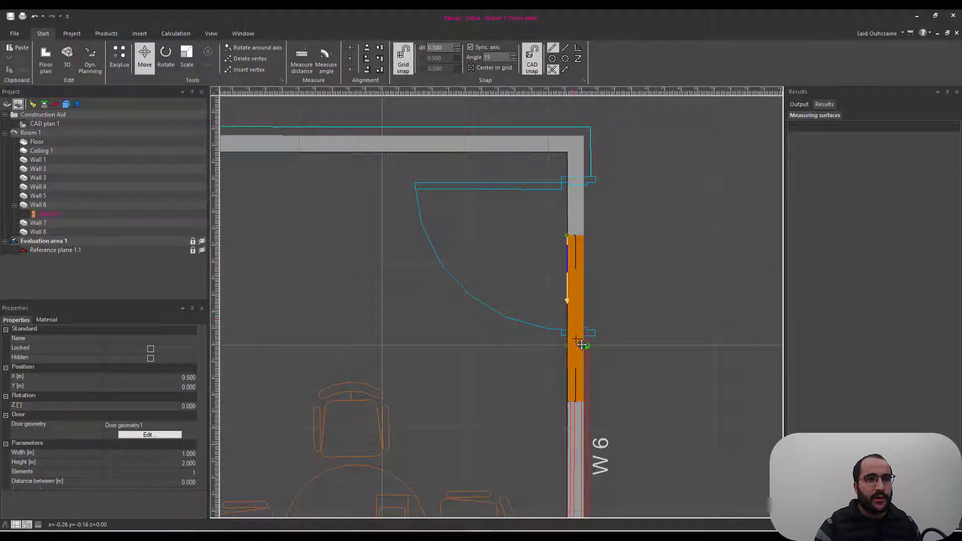
left_click_drag(575, 340, 585, 291)
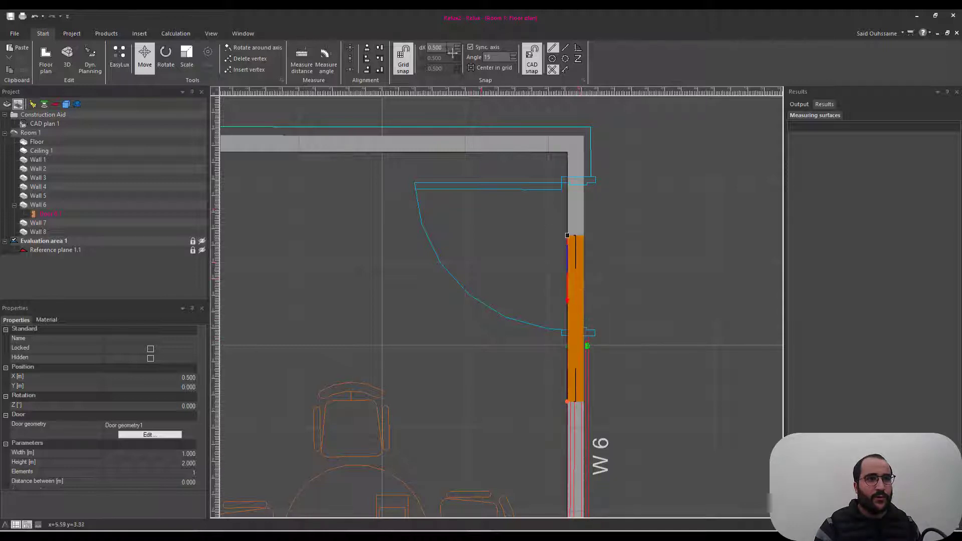
left_click_drag(443, 48, 428, 47)
left_click(407, 59)
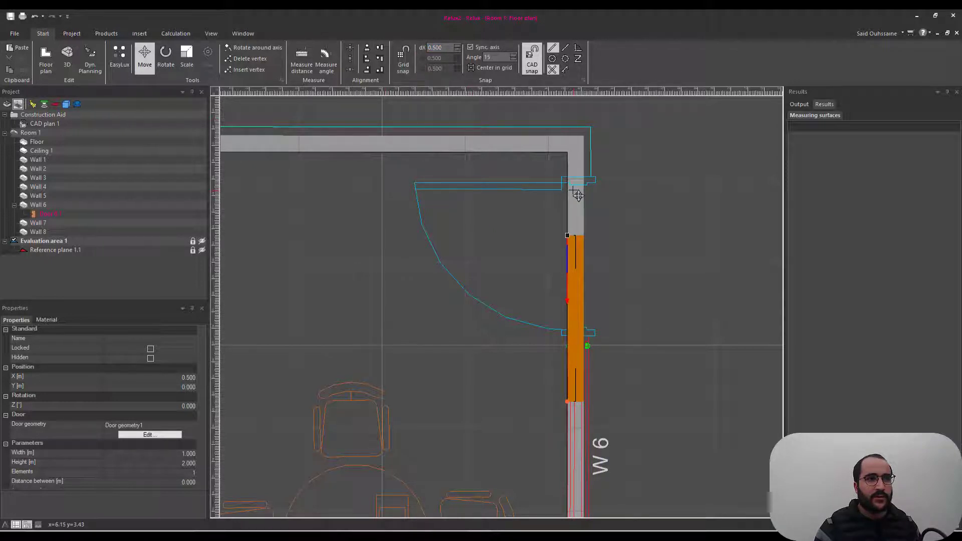
scroll(555, 351, "up", 2)
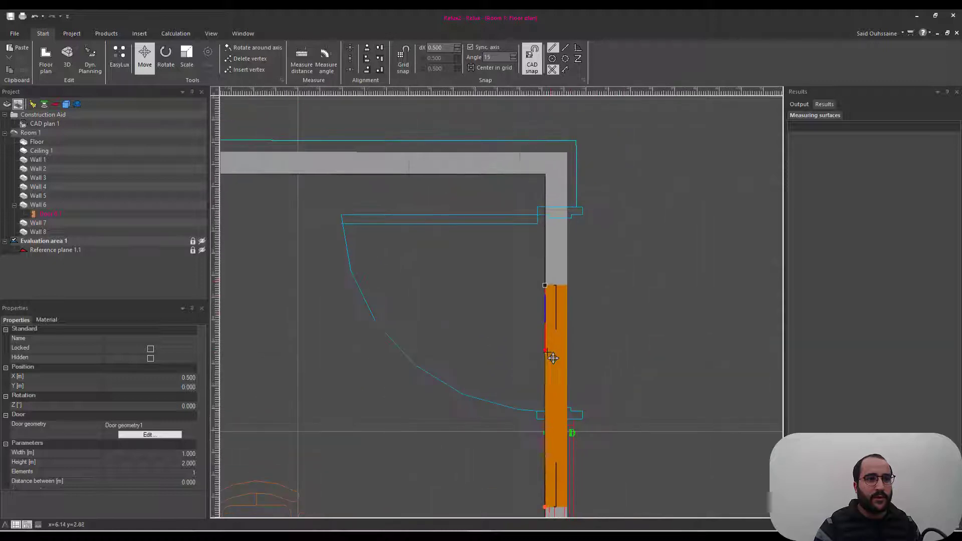
left_click_drag(553, 358, 557, 287)
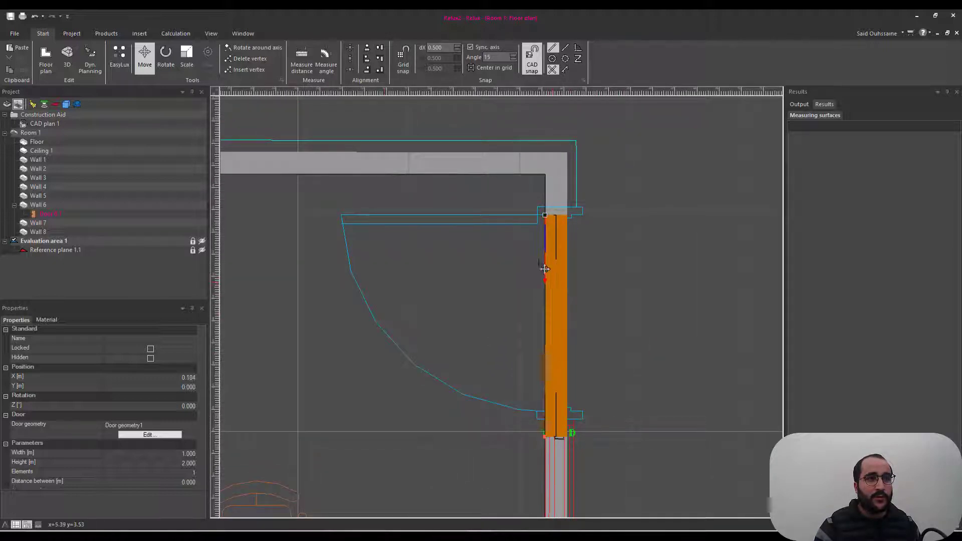
Align the door's edge with the CAD door frame nearest Wall 7, keeping grid snap off, at an X position of about 0.147 m.
left_click(403, 71)
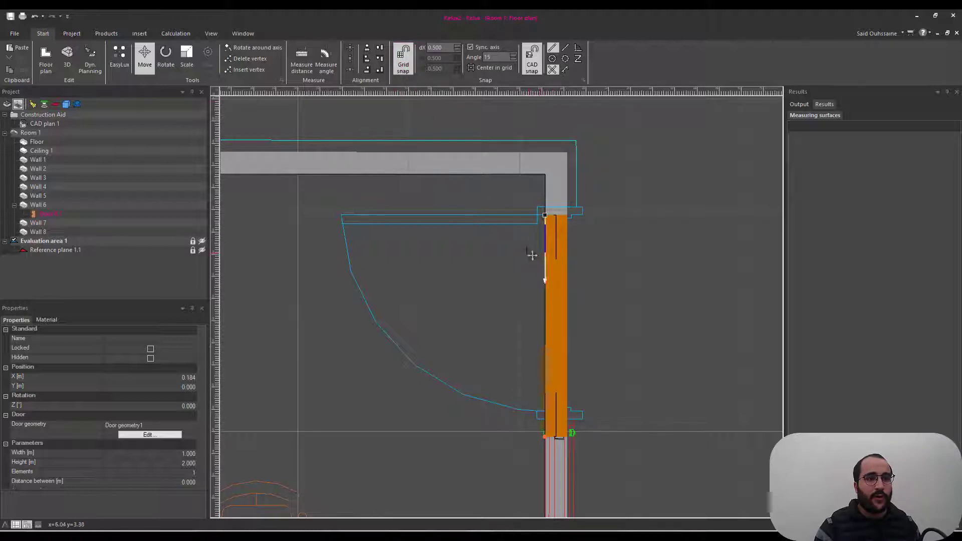
mouse_move(552, 286)
left_mouse_down()
mouse_move(550, 305)
mouse_move(552, 275)
left_mouse_up()
scroll(552, 276, "up", 2)
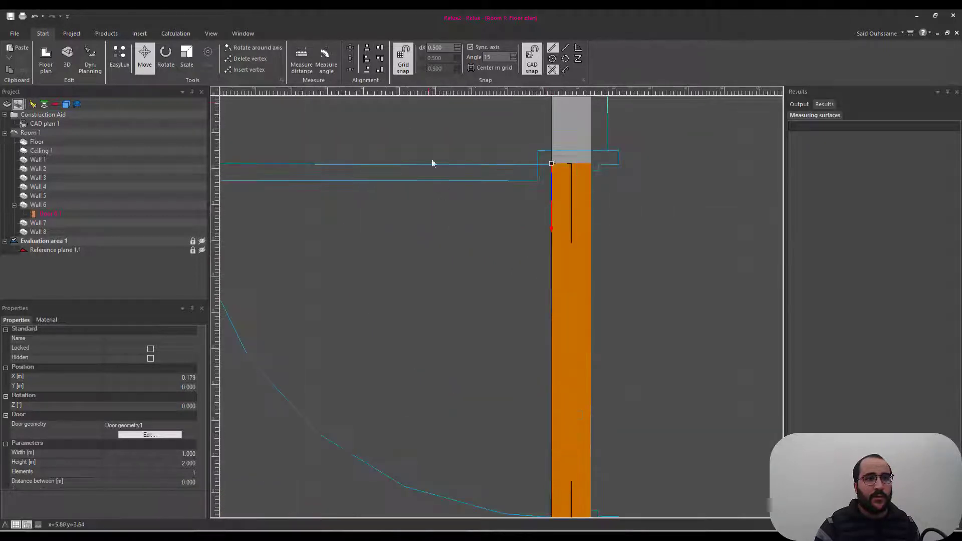
left_click(405, 69)
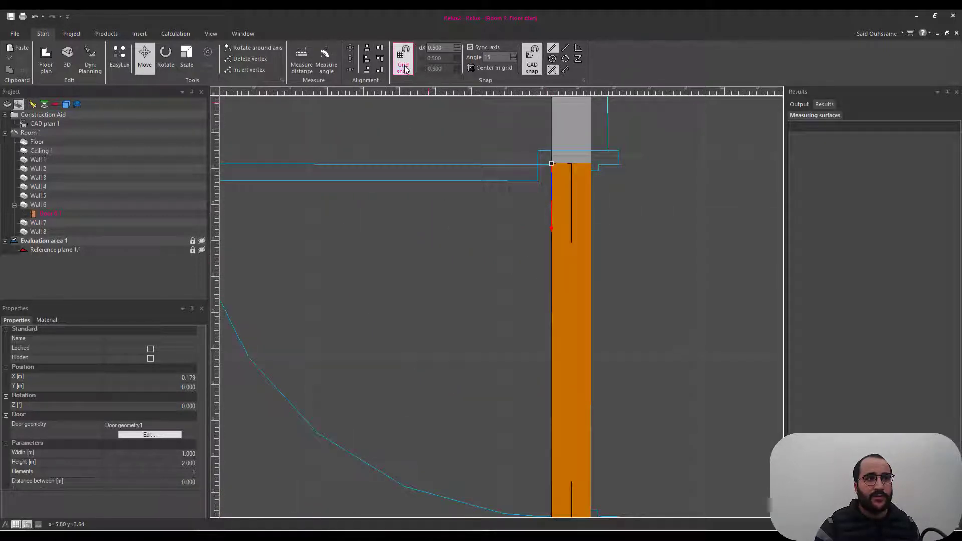
scroll(492, 204, "down", 1)
middle_click_drag(492, 204, 438, 188)
scroll(438, 189, "down", 1)
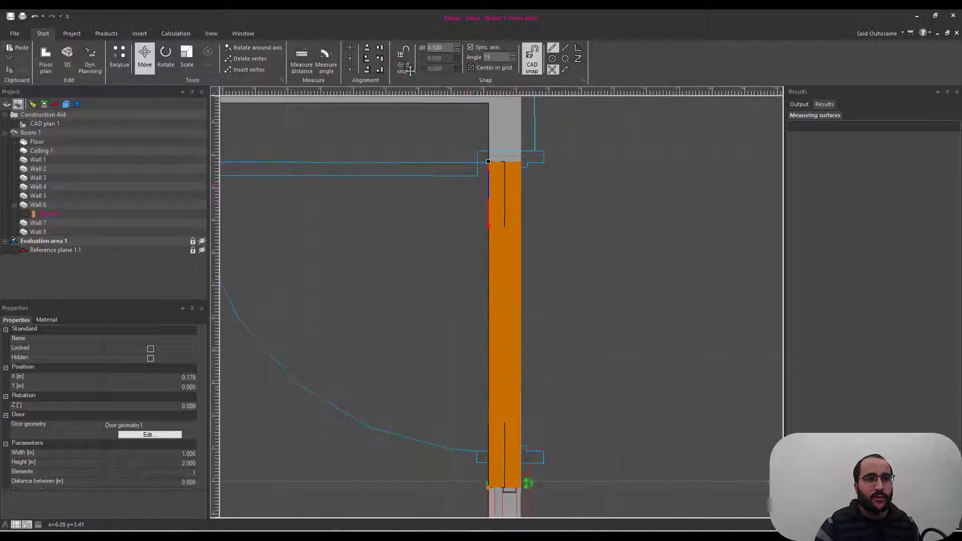
left_click_drag(494, 230, 497, 219)
scroll(496, 219, "down", 2)
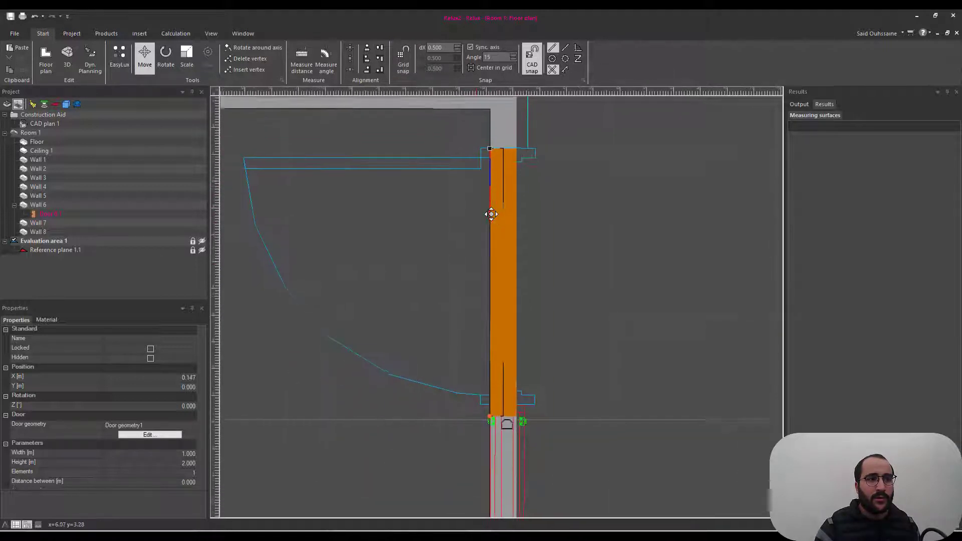
Shorten the door to a width of about 0.958 m so its other edge meets the far end of the CAD door frame.
scroll(497, 219, "up", 3)
scroll(496, 219, "down", 3)
scroll(494, 237, "up", 6)
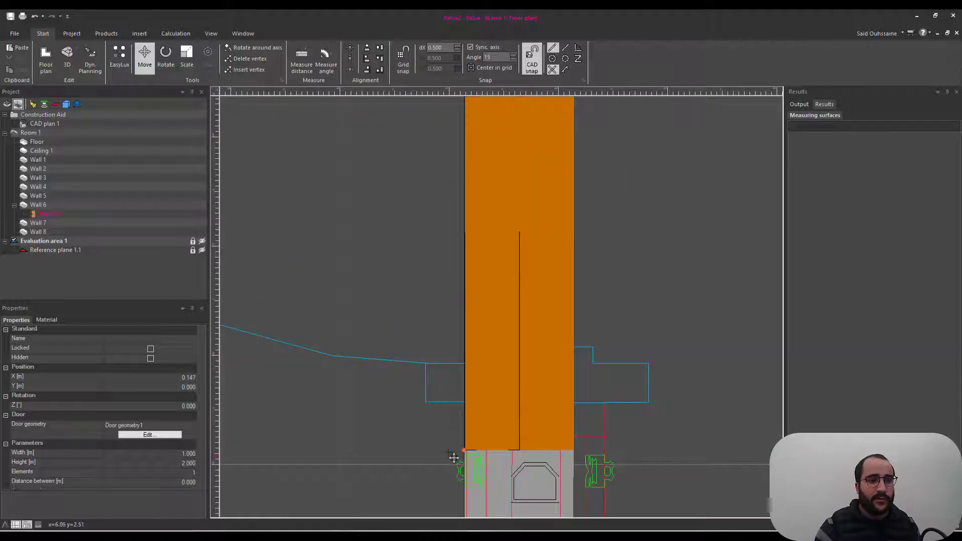
left_click_drag(469, 455, 473, 411)
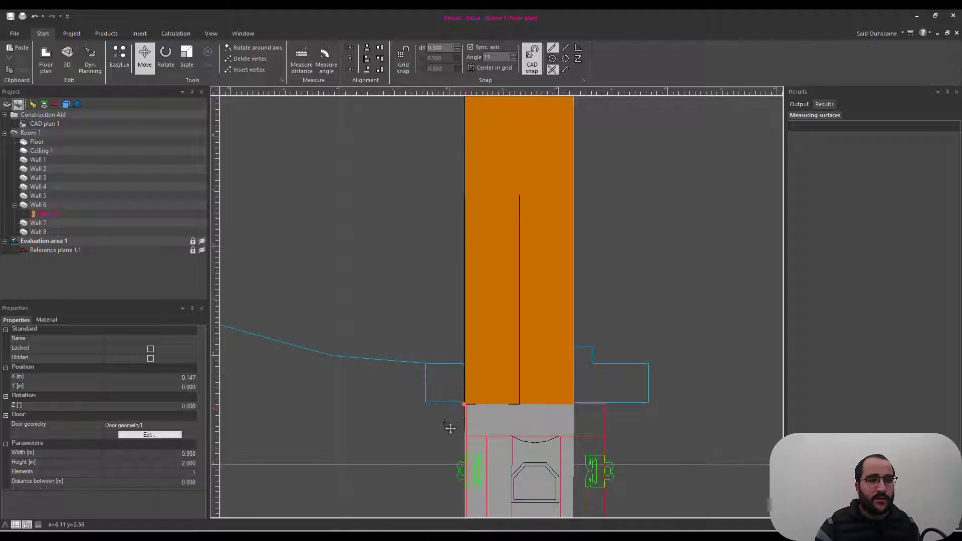
scroll(442, 429, "down", 5)
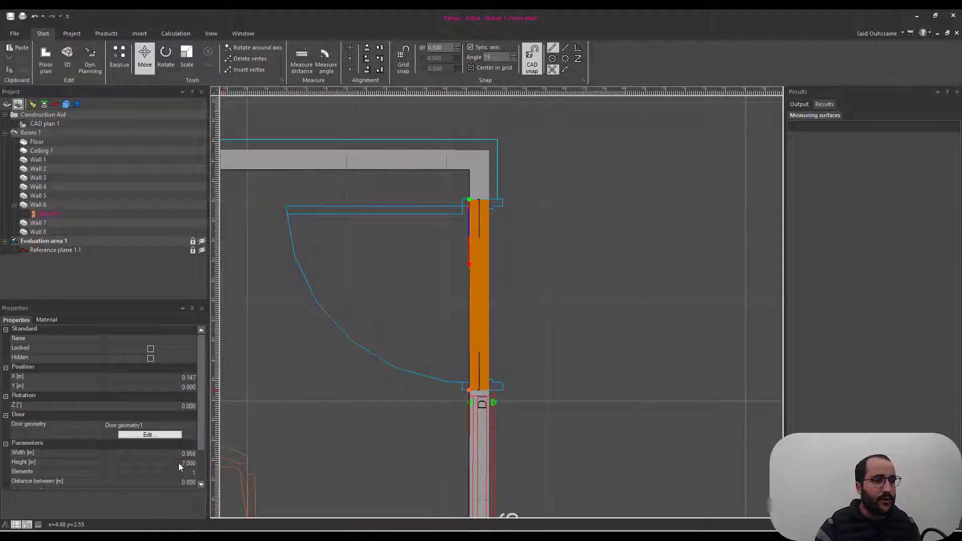
middle_click_drag(328, 402, 356, 398)
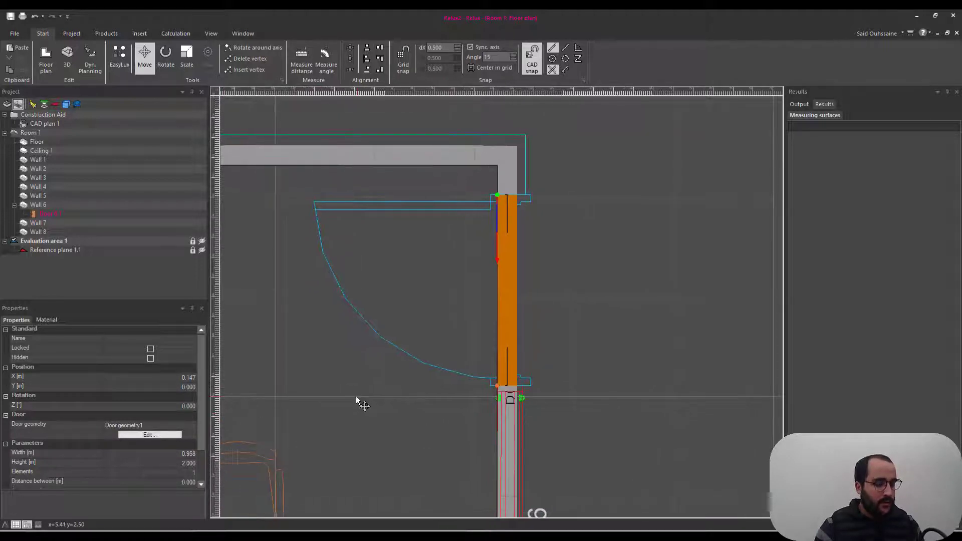
Set the door's height to 2.2 m while viewing it in 3D.
key("ctrl+Tab")
middle_click_drag(451, 387, 415, 353)
scroll(396, 399, "up", 4)
middle_click_drag(486, 441, 455, 421)
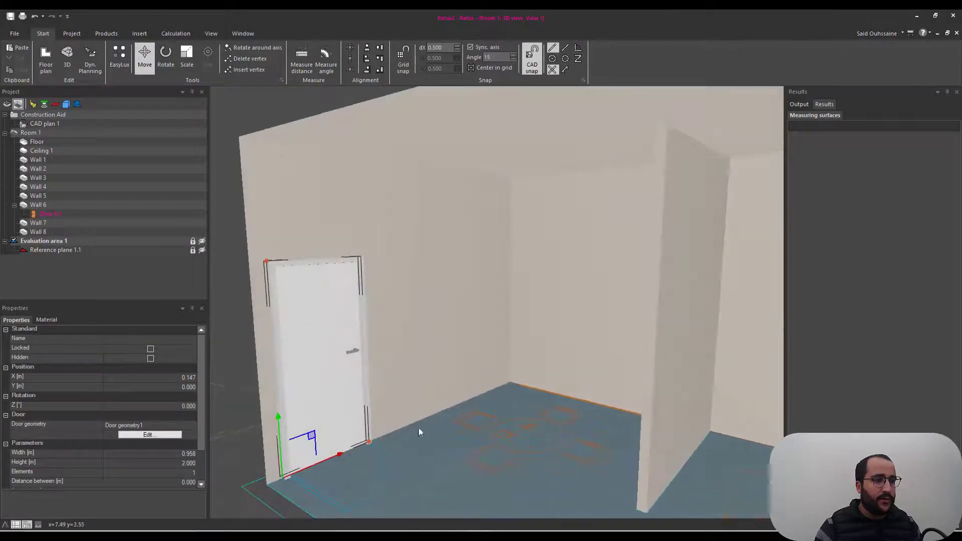
double_click(189, 466)
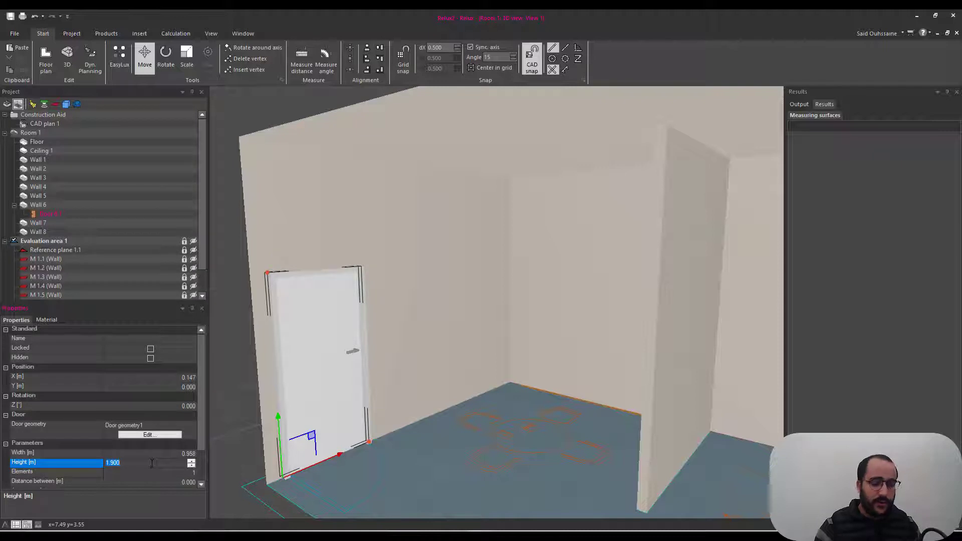
key("Return")
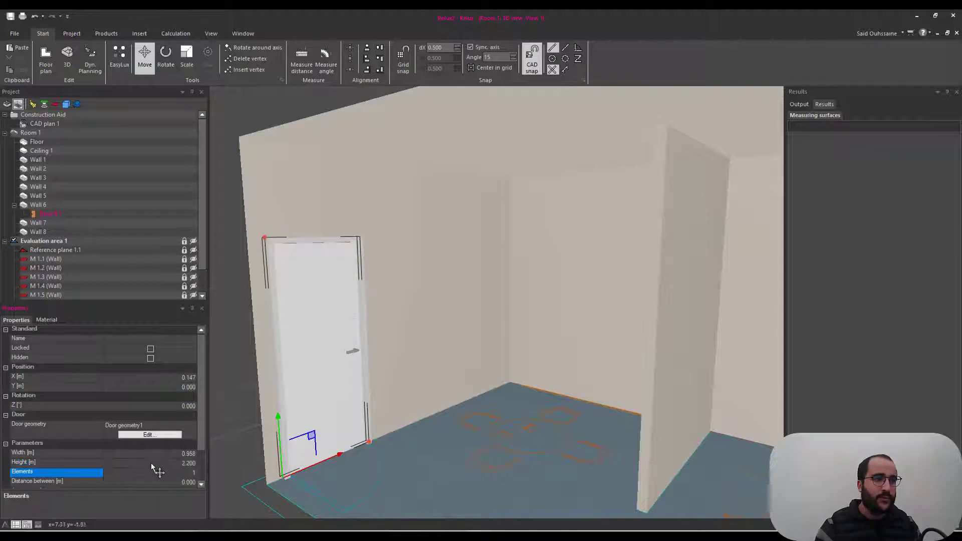
scroll(213, 378, "down", 2)
left_click_drag(266, 300, 433, 337)
scroll(415, 332, "down", 3)
Insert a rectangular window into Wall 8 on the floor plan, beside the red CAD window symbol near the corner with Wall 1.
key("ctrl+Tab")
scroll(432, 335, "down", 6)
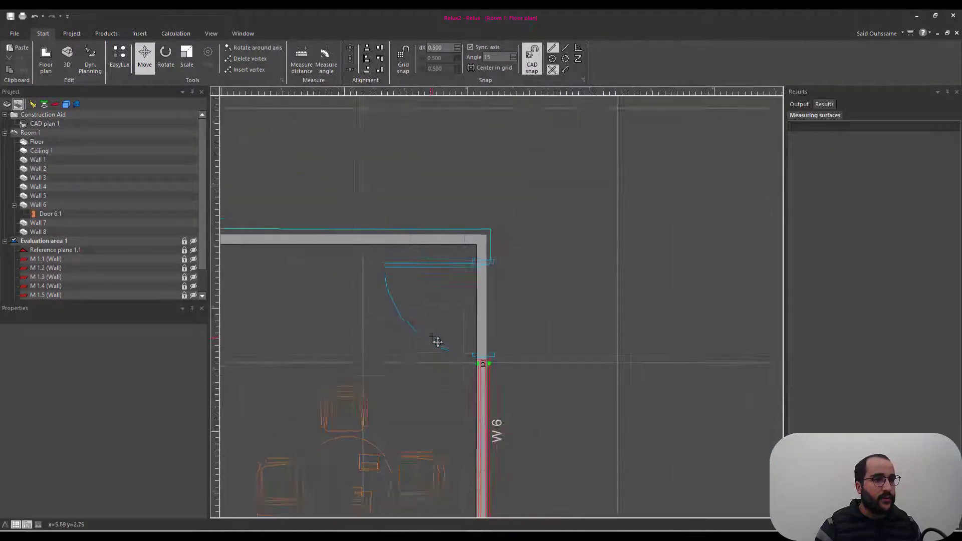
middle_click_drag(432, 335, 507, 312)
left_click(148, 38)
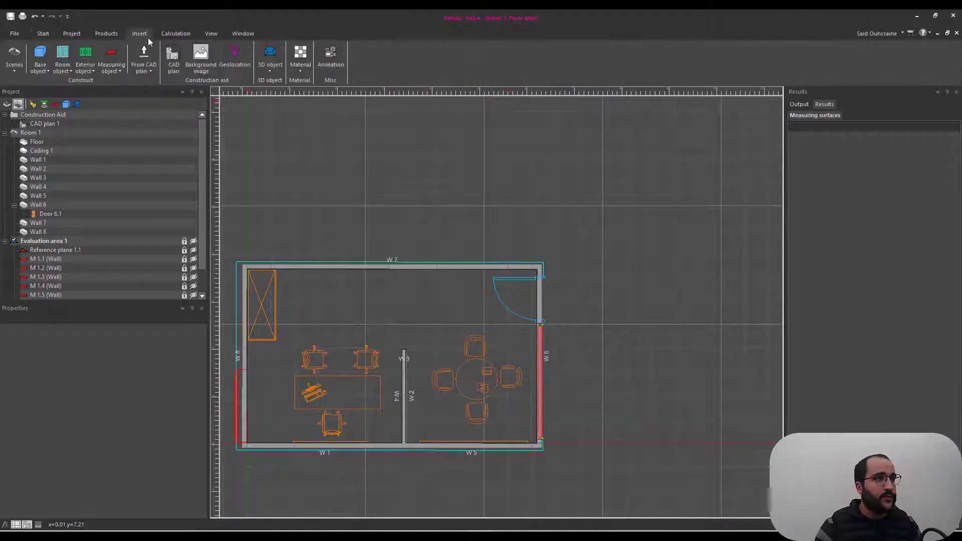
left_click(63, 66)
left_click(70, 96)
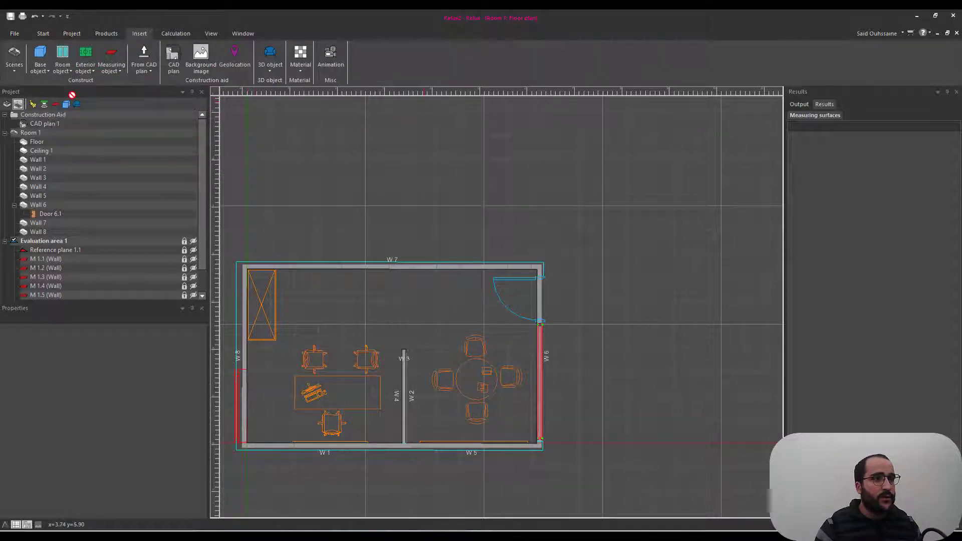
scroll(425, 163, "down", 2)
middle_click_drag(425, 162, 510, 134)
scroll(348, 362, "up", 5)
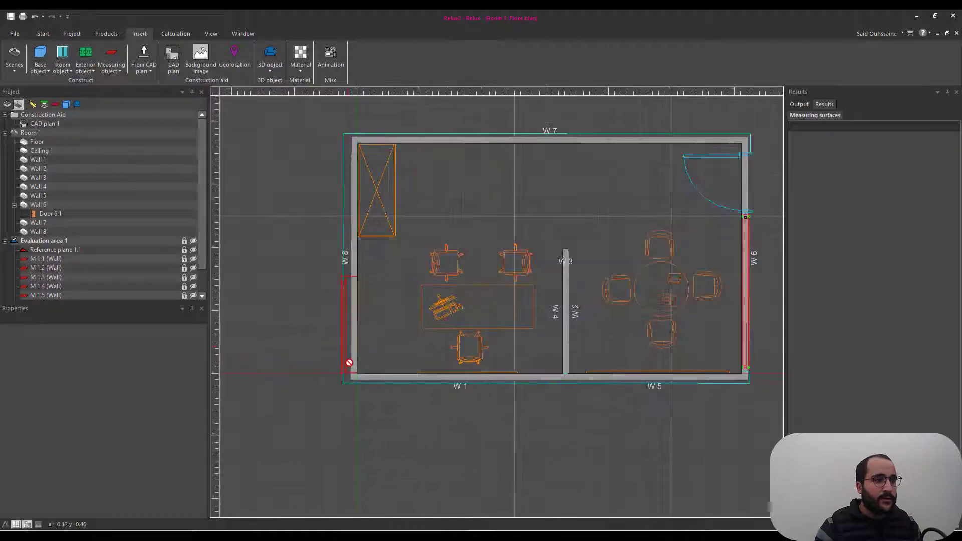
scroll(348, 362, "up", 2)
left_click(349, 362)
scroll(349, 362, "up", 2)
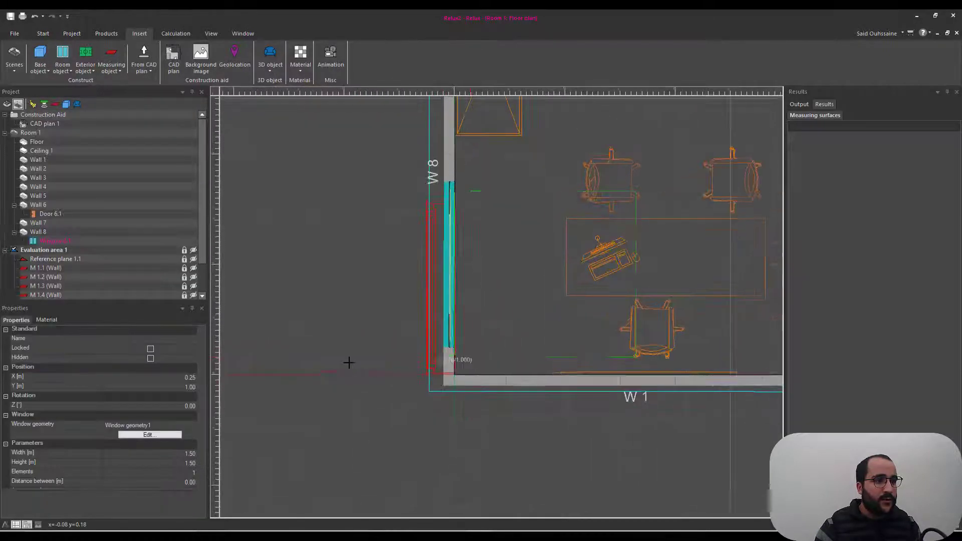
Move the window along Wall 8 toward the Wall 1 corner, to an X position of about 0.01 m.
left_click(43, 33)
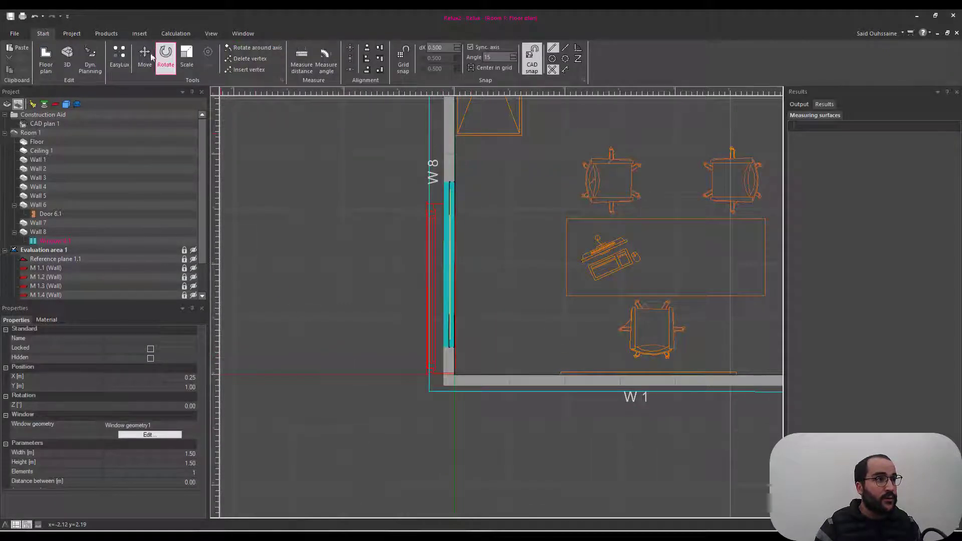
scroll(447, 371, "up", 4)
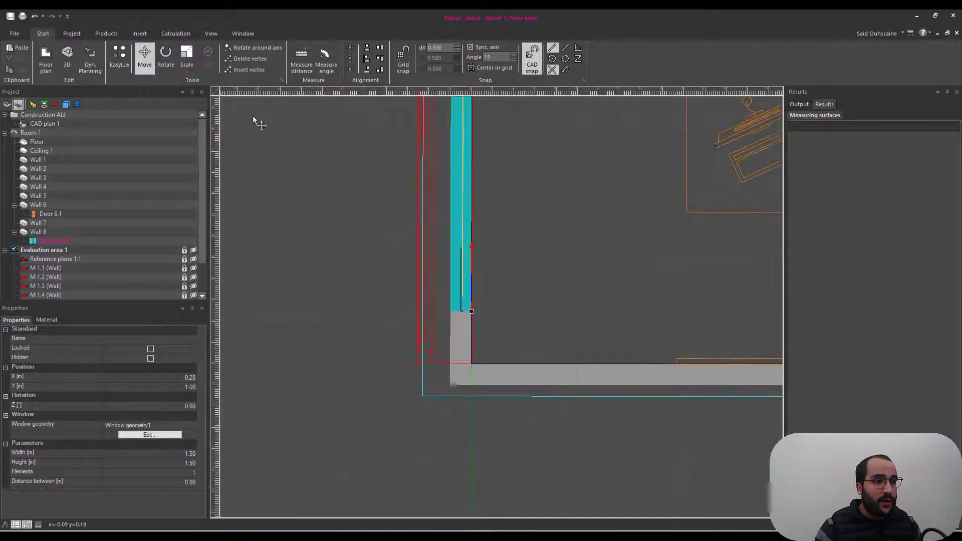
left_click_drag(467, 249, 487, 320)
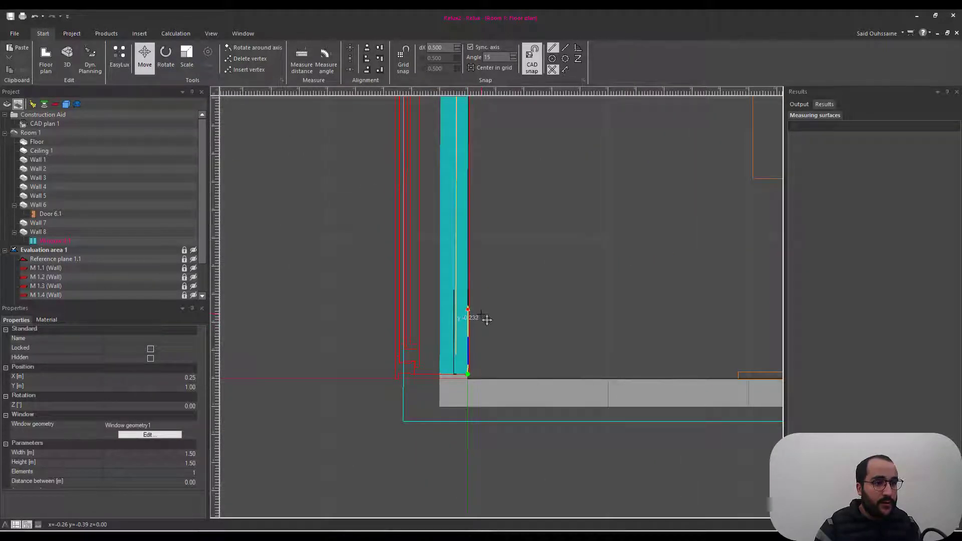
scroll(487, 319, "down", 3)
scroll(483, 318, "up", 5)
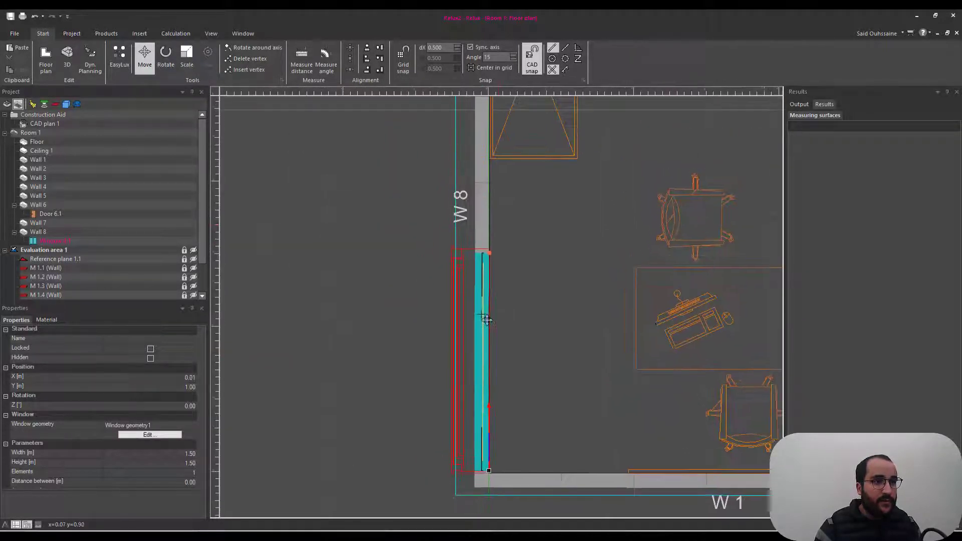
Widen the Wall 8 window to about 1.53 m so its free edge meets the end of the CAD window symbol.
middle_click_drag(451, 184, 486, 298)
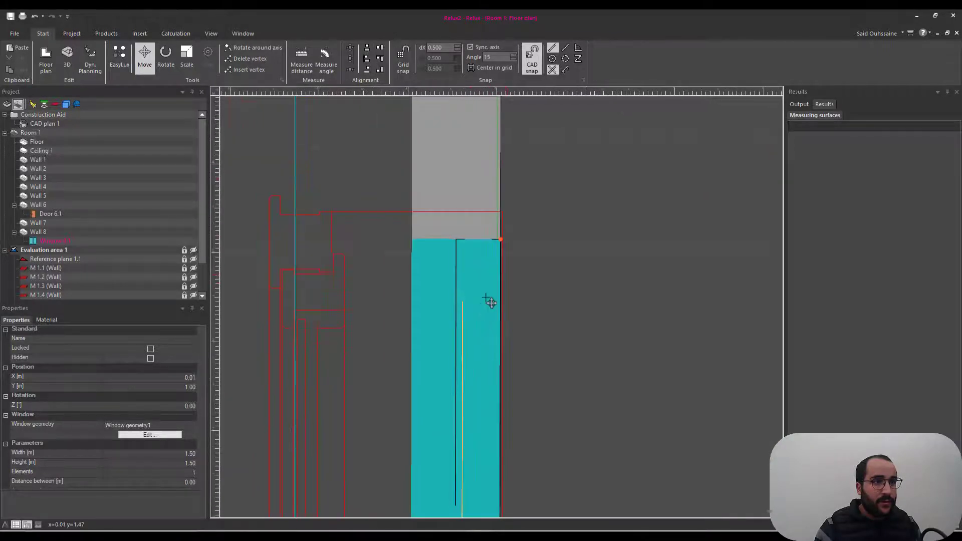
left_click_drag(501, 239, 501, 214)
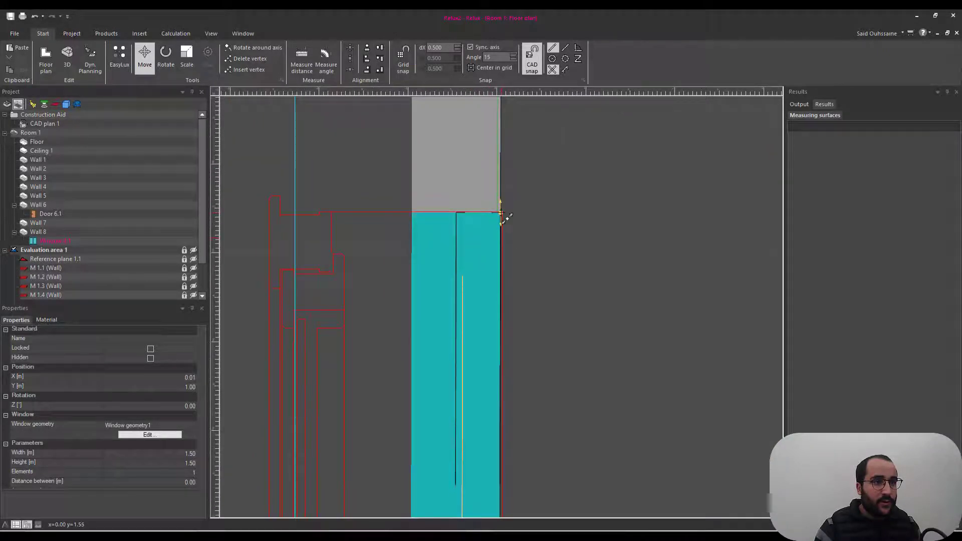
scroll(490, 280, "down", 3)
In the 3D view, lower the Wall 8 window to a Y position of about 0.55 m.
key("ctrl+Tab")
scroll(490, 280, "down", 3)
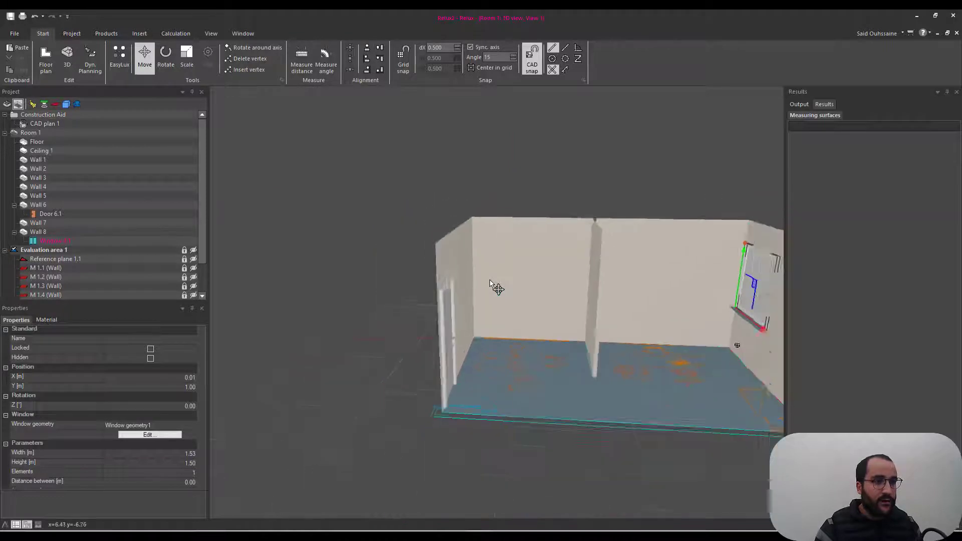
scroll(490, 282, "down", 2)
right_click_drag(492, 282, 534, 287)
middle_click_drag(627, 305, 555, 294)
scroll(637, 297, "up", 4)
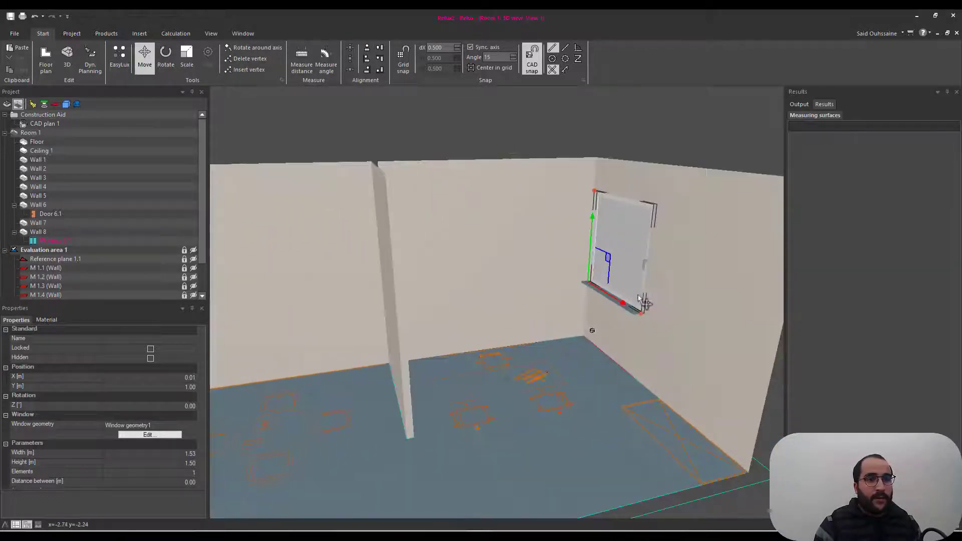
scroll(654, 296, "up", 3)
right_click_drag(655, 296, 686, 271)
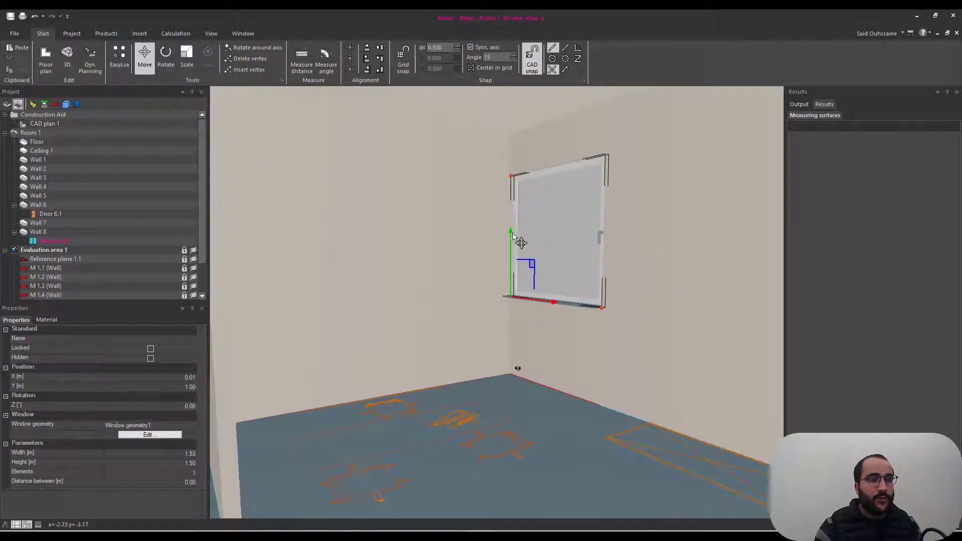
left_click_drag(513, 235, 477, 260)
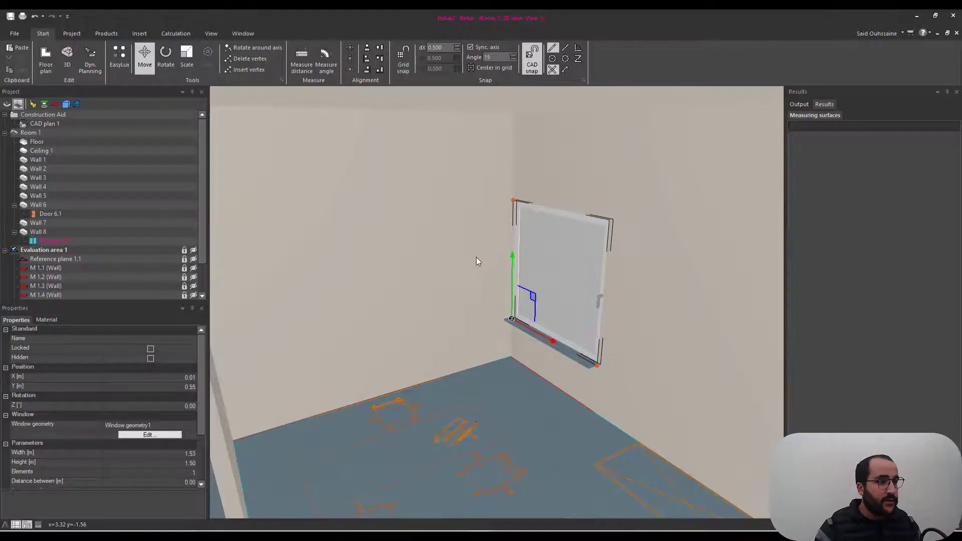
Set the Wall 8 window's Y position to exactly 0 m so it starts at floor level.
left_click(178, 387)
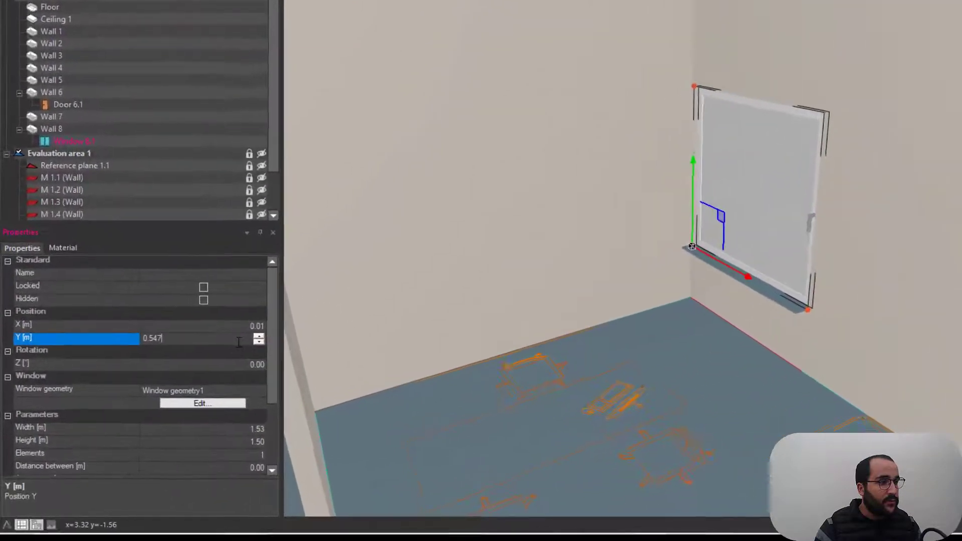
left_click_drag(239, 343, 137, 341)
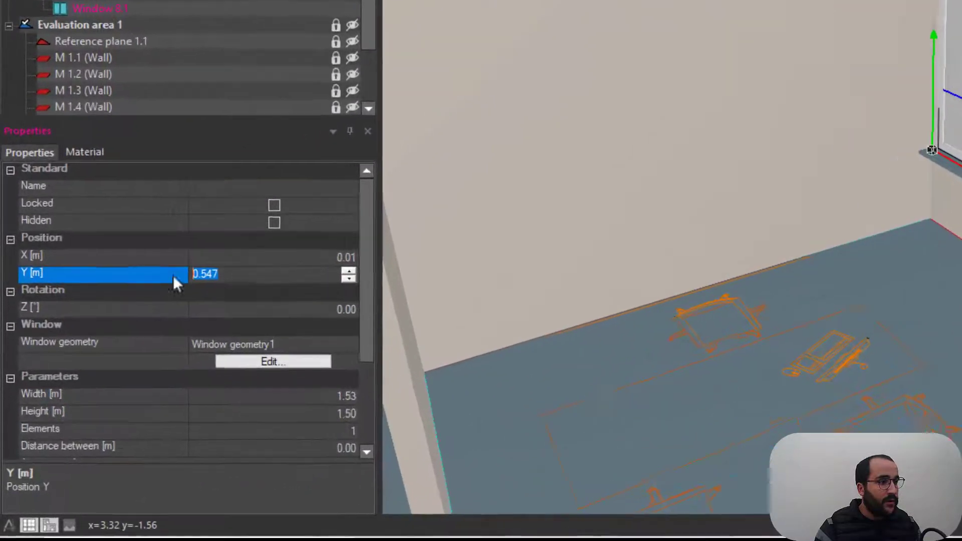
type("0")
left_click(286, 250)
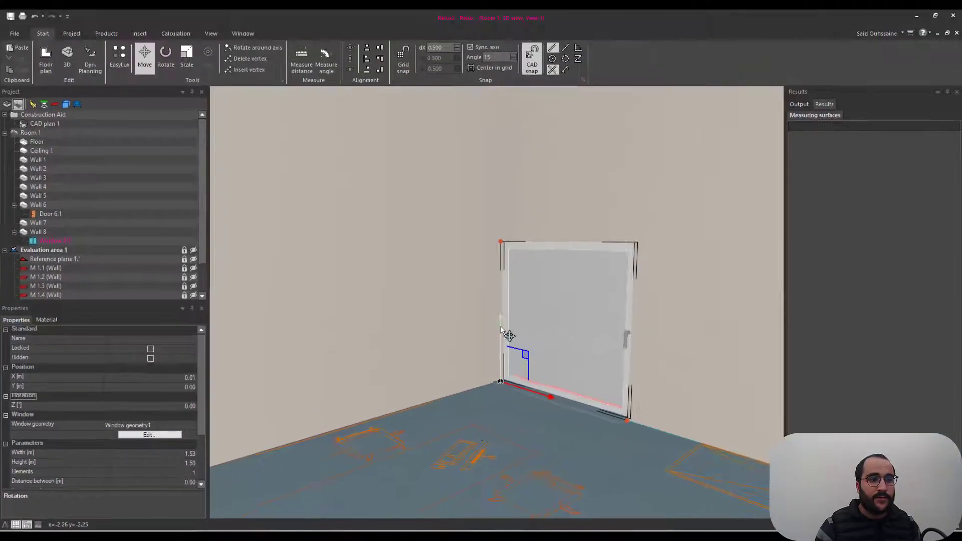
Raise the Wall 8 window above the floor to a Y position of about 0.32 m.
left_click_drag(500, 326, 503, 297)
scroll(612, 376, "up", 3)
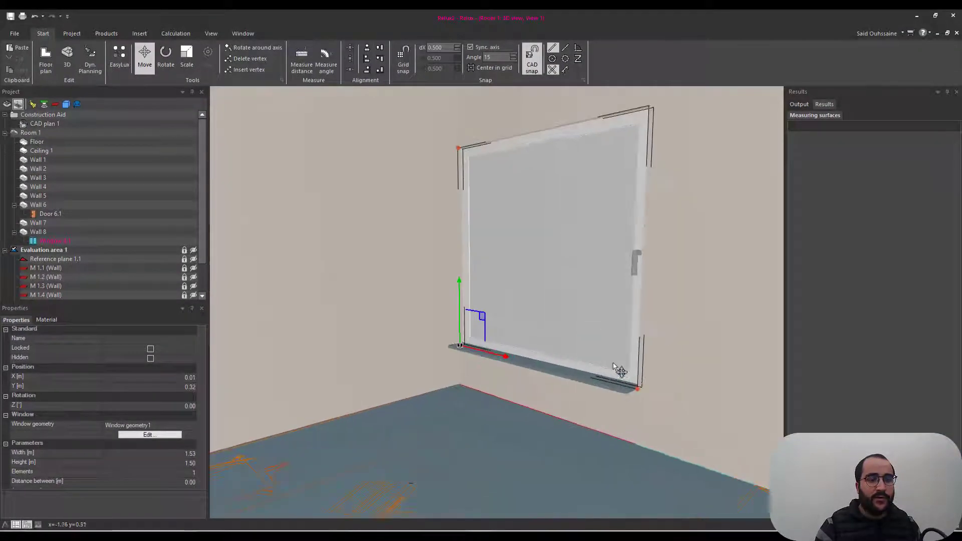
middle_click_drag(637, 261, 620, 306)
scroll(517, 369, "down", 2)
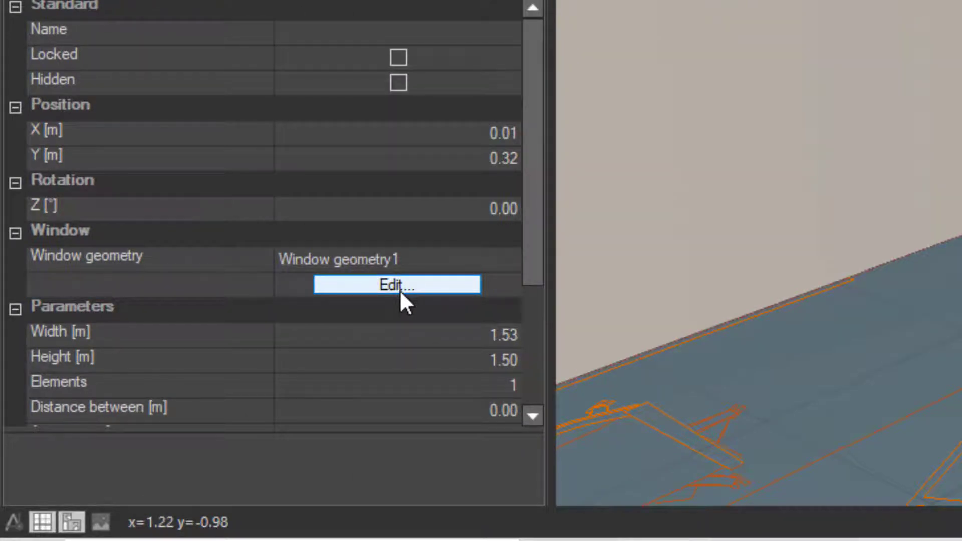
Turn off the display of the window sill in Window geometry1 for the Wall 8 window.
left_click(399, 285)
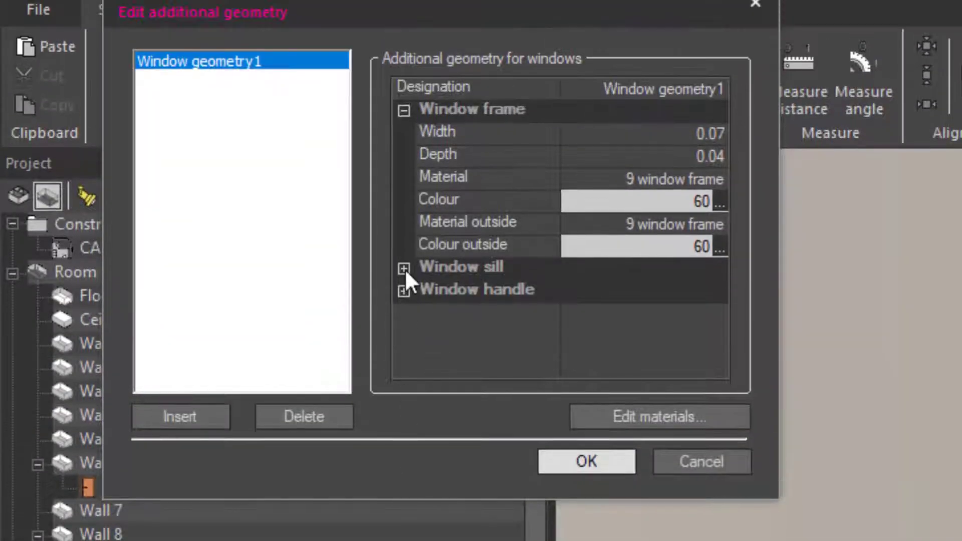
left_click(404, 268)
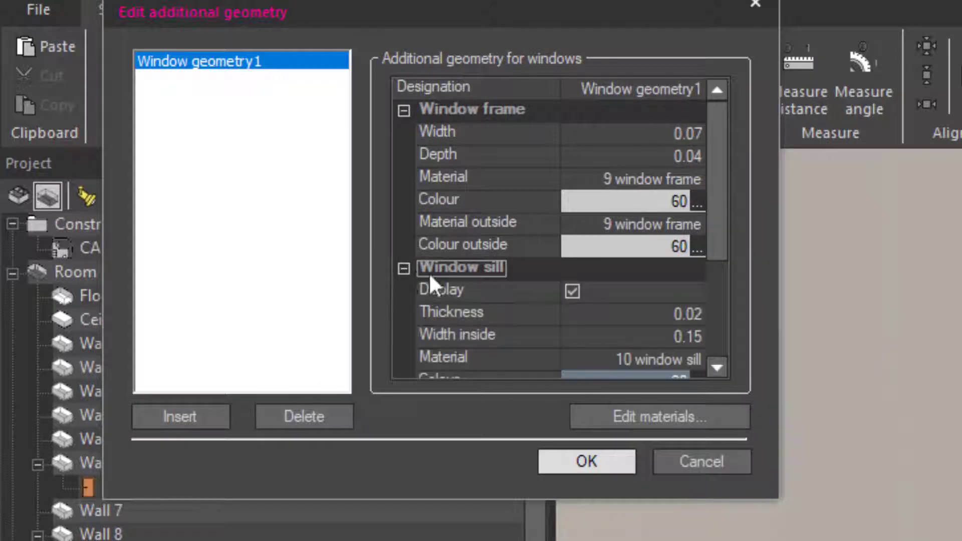
left_click(571, 292)
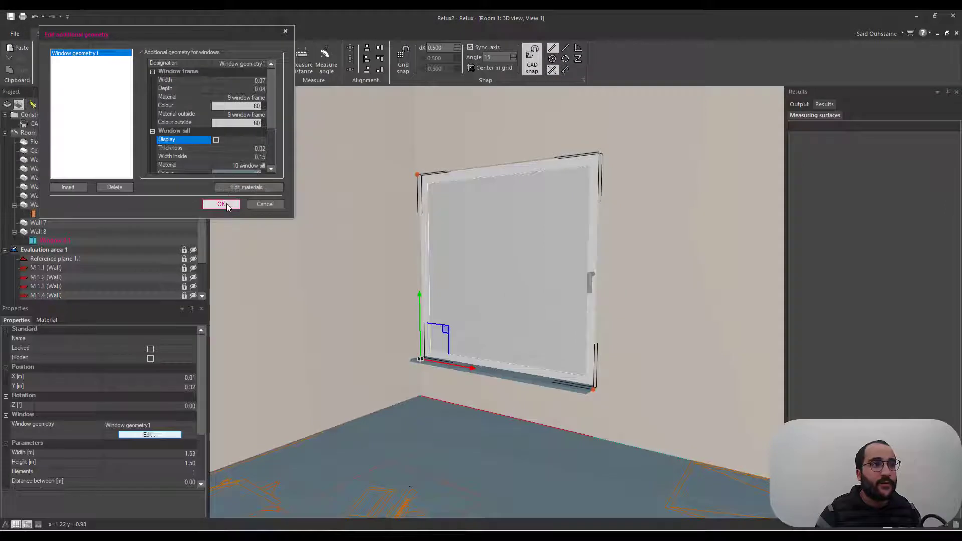
left_click(227, 204)
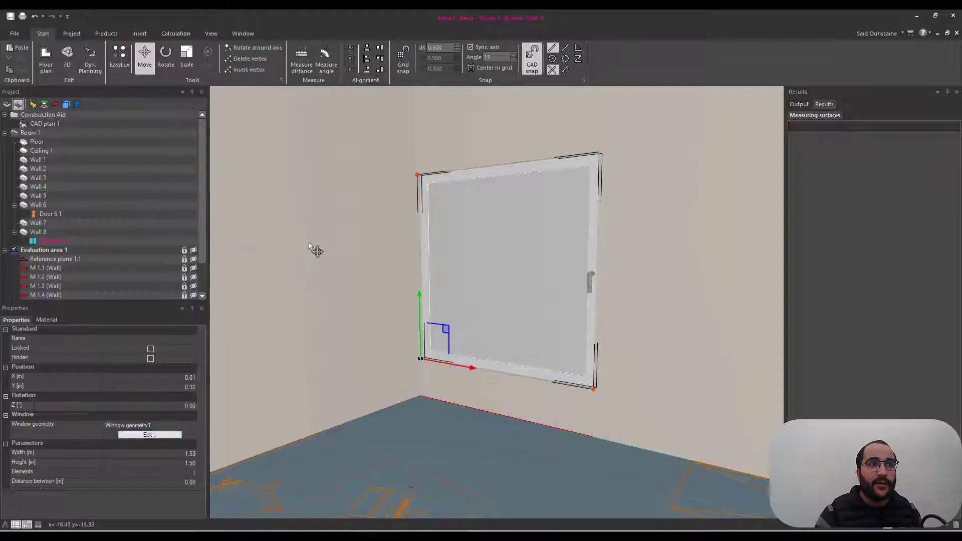
Turn off the display of the window handle in Window geometry1 for the Wall 8 window.
left_click_drag(393, 281, 414, 281)
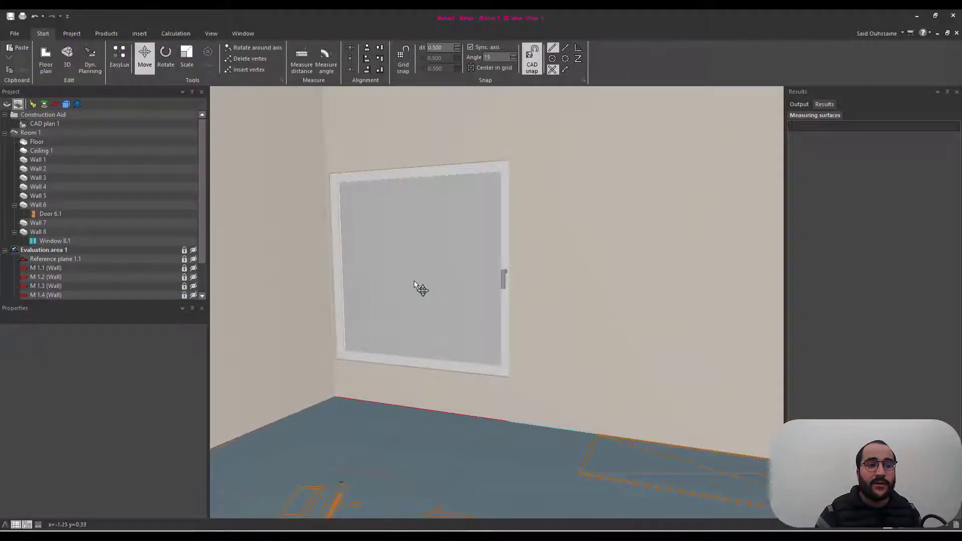
left_click(414, 337)
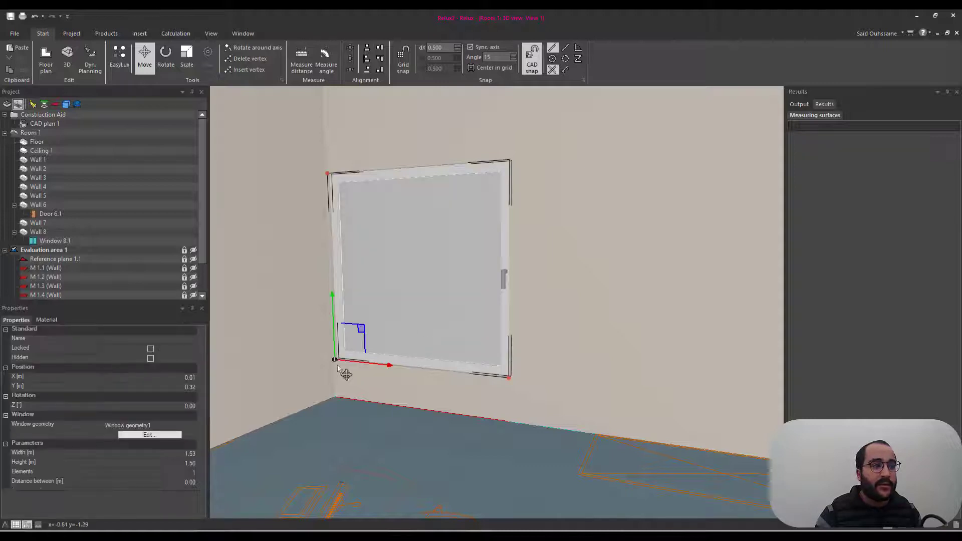
left_click(150, 435)
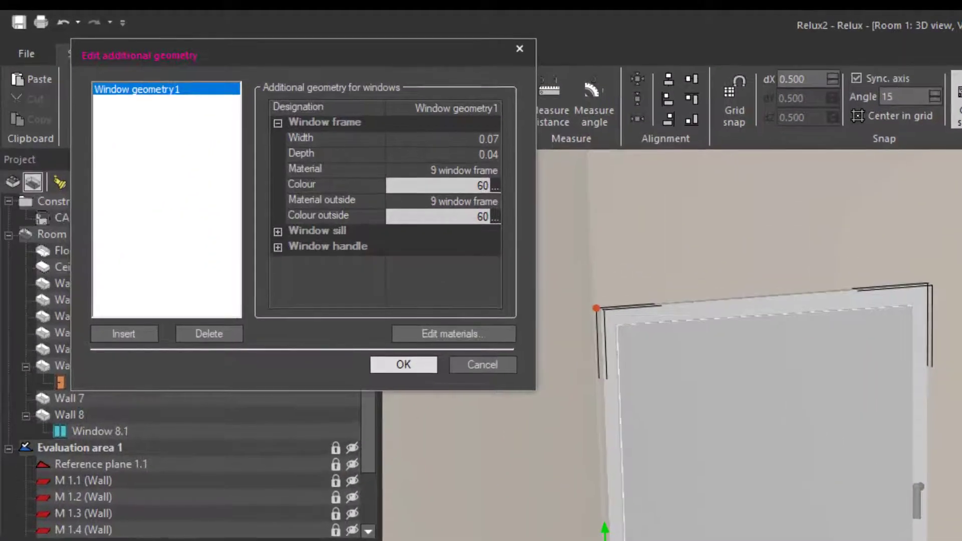
left_click(277, 246)
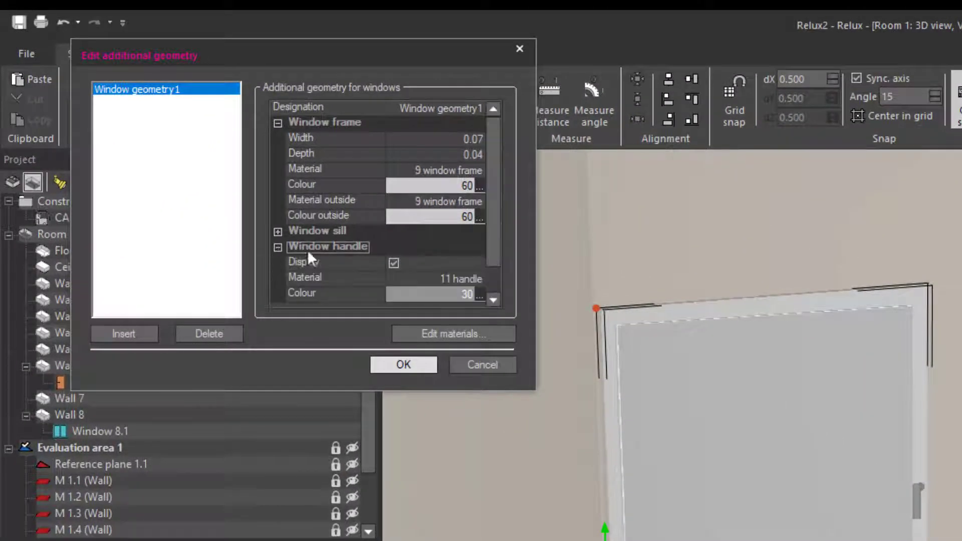
left_click(394, 263)
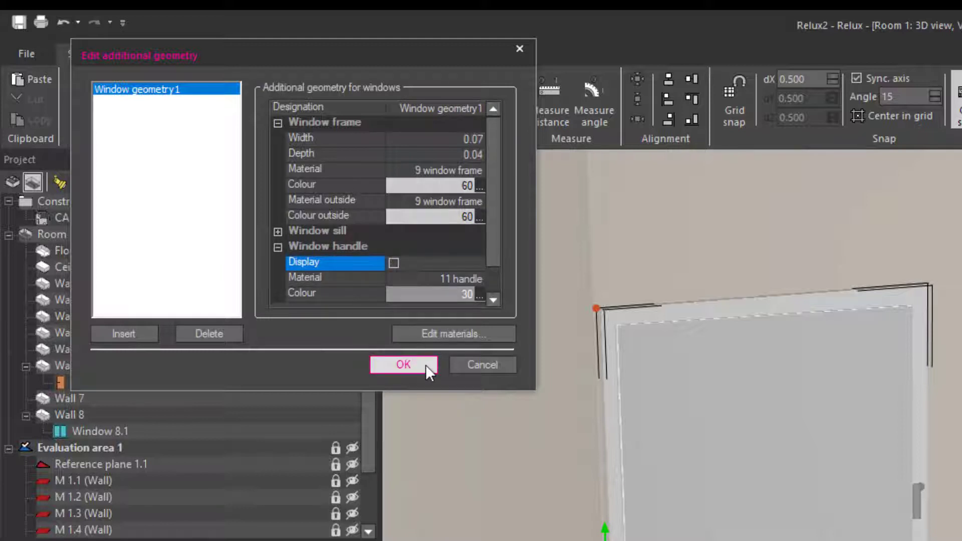
left_click(426, 365)
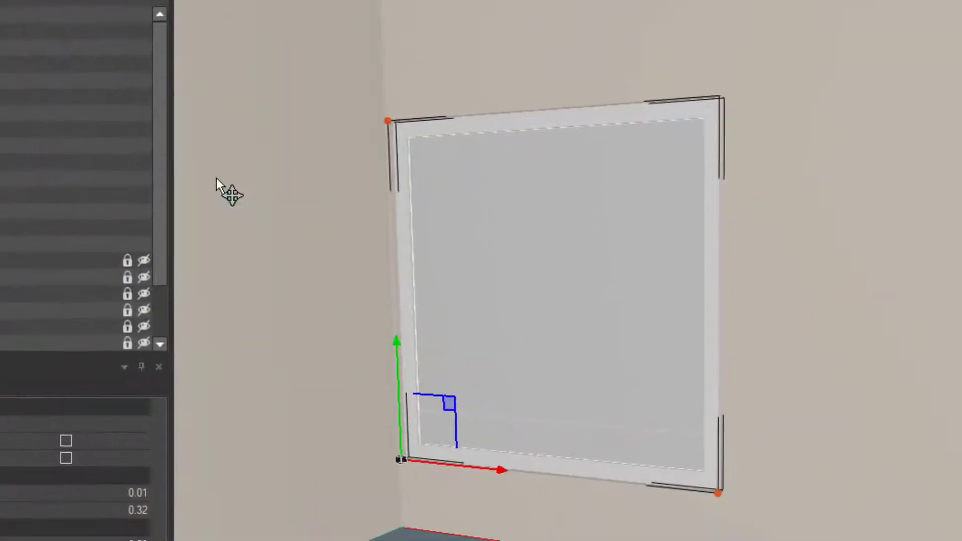
Place the Wall 8 window on the floor by setting its Y position to 0 m.
middle_click_drag(352, 234, 395, 231)
right_click_drag(633, 350, 555, 374)
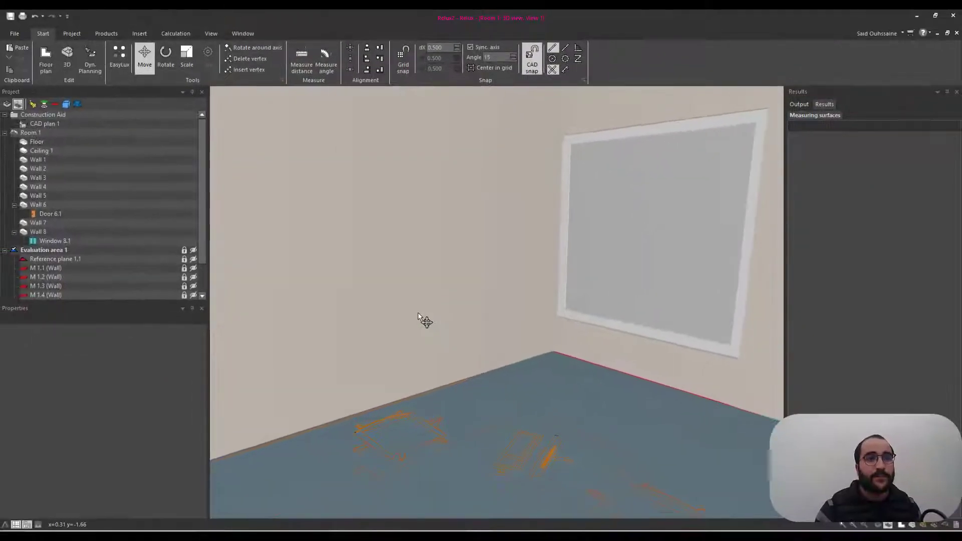
right_click_drag(418, 312, 453, 313)
left_click(512, 313)
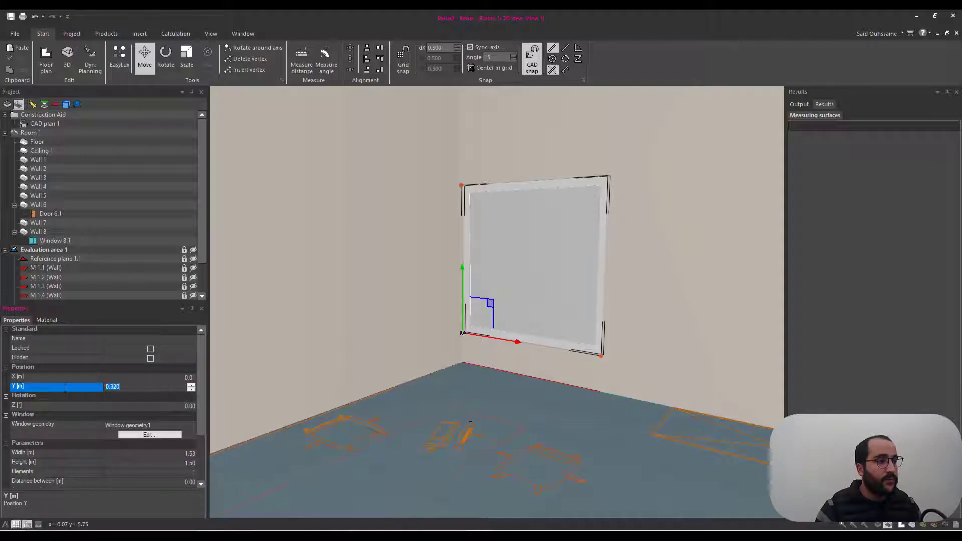
type("0")
key("Return")
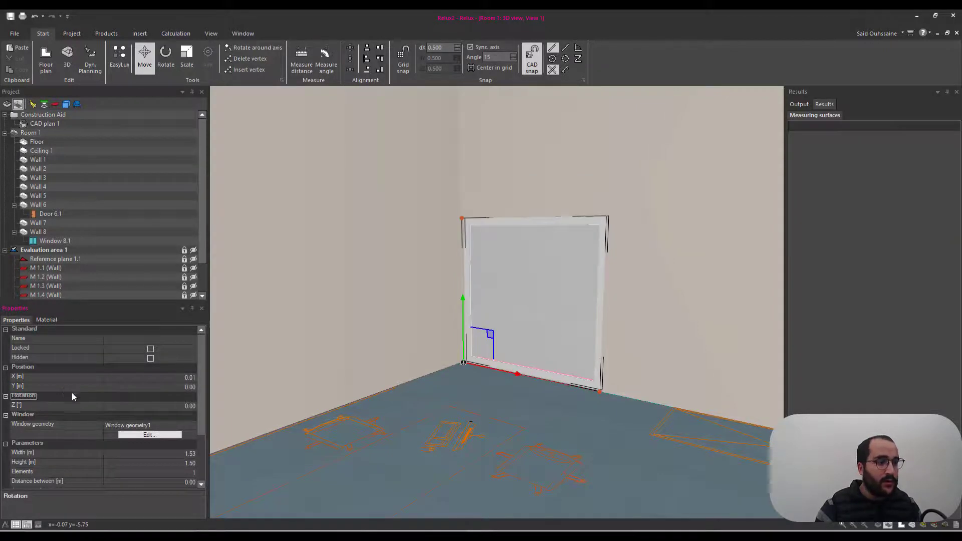
Set the Wall 8 window's height to 2.2 m.
left_click(164, 463)
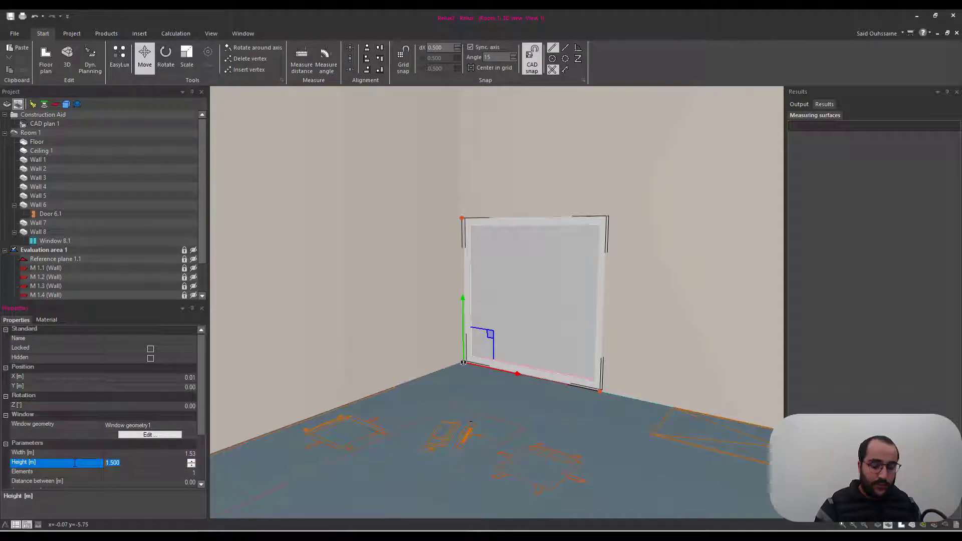
type("2.2")
key("Return")
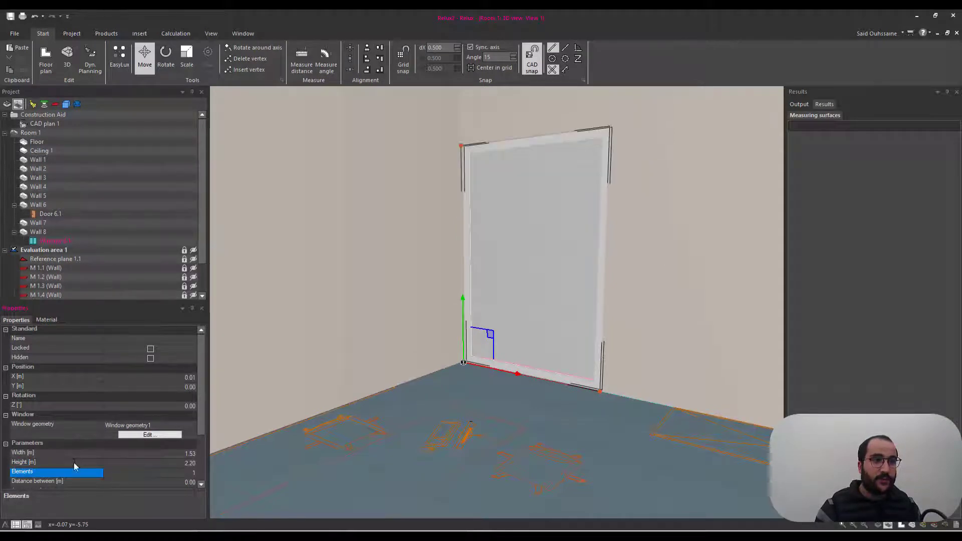
scroll(372, 399, "down", 4)
scroll(372, 399, "up", 2)
middle_click_drag(392, 410, 299, 416)
scroll(299, 416, "down", 3)
middle_click_drag(295, 301, 352, 360)
left_click(399, 234)
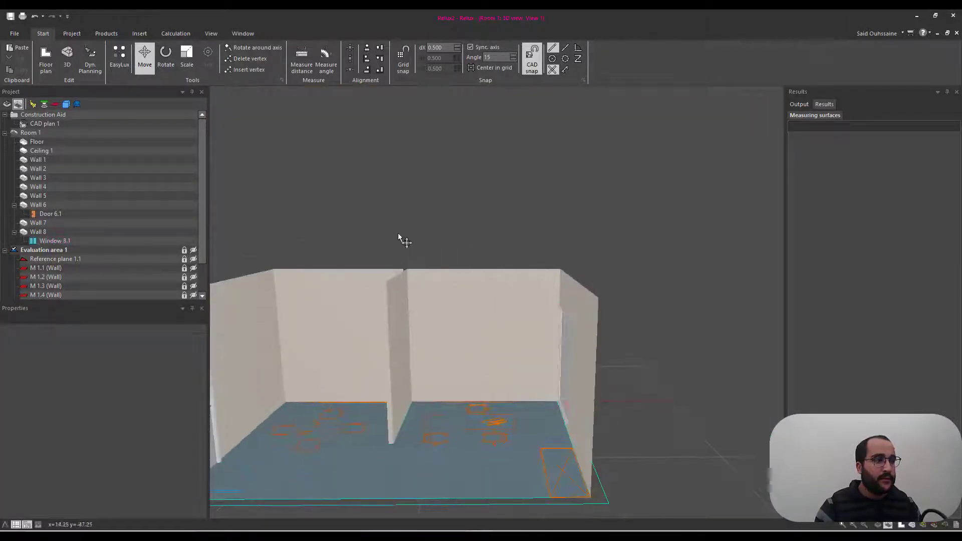
On the floor plan, insert a window into Wall 6 beside the red CAD window symbol, at an X position of about 3.07 m.
middle_click_drag(347, 299, 263, 314)
key("ctrl+Tab")
scroll(396, 314, "down", 9)
scroll(395, 315, "up", 5)
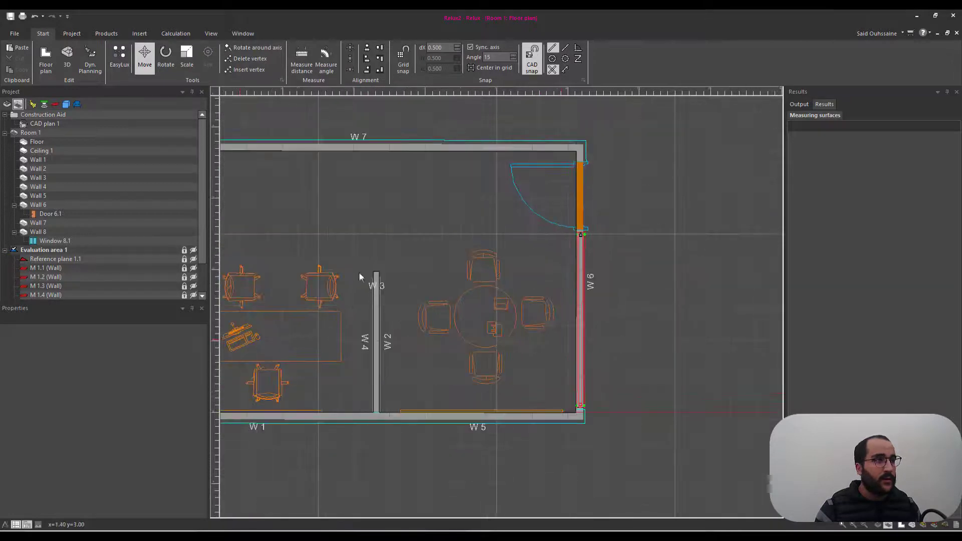
left_click(139, 33)
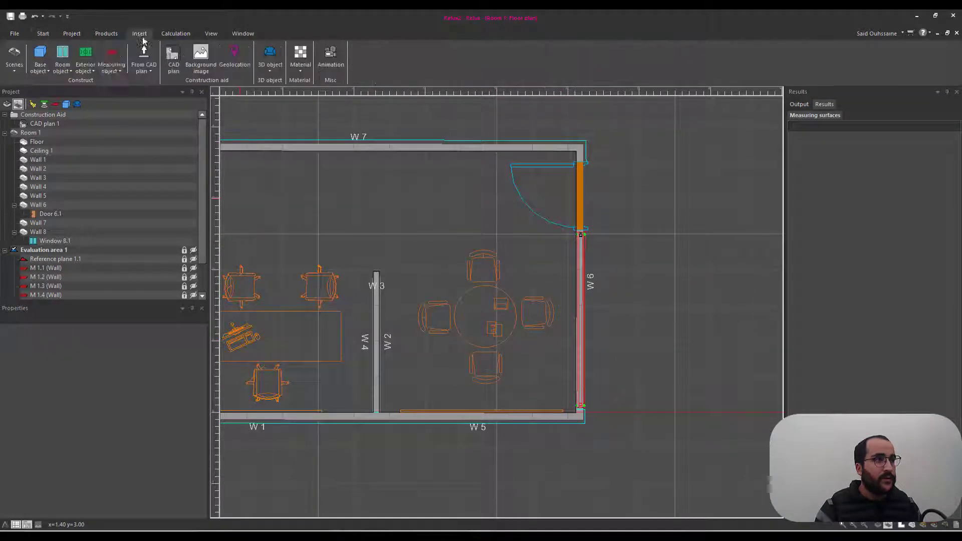
left_click(63, 75)
left_click(74, 100)
scroll(570, 362, "up", 2)
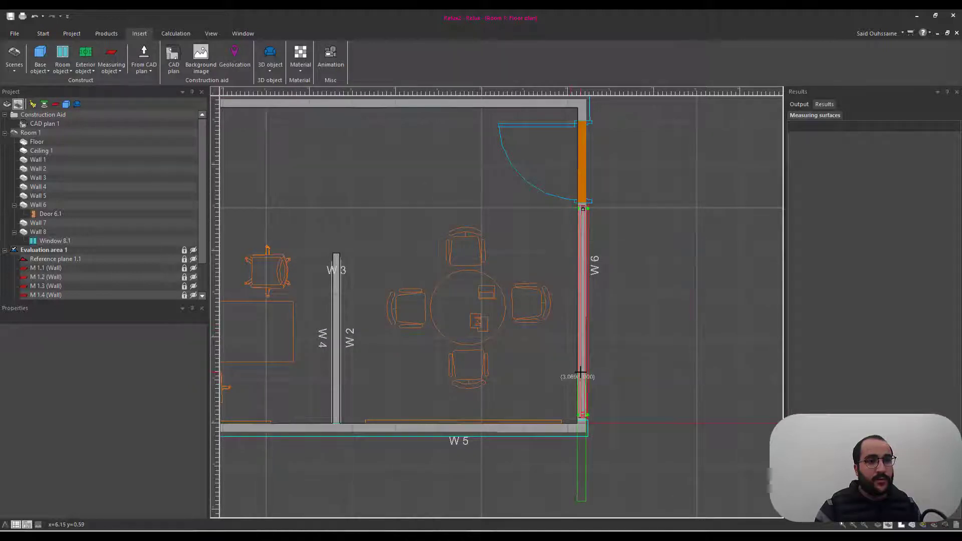
left_click(580, 372)
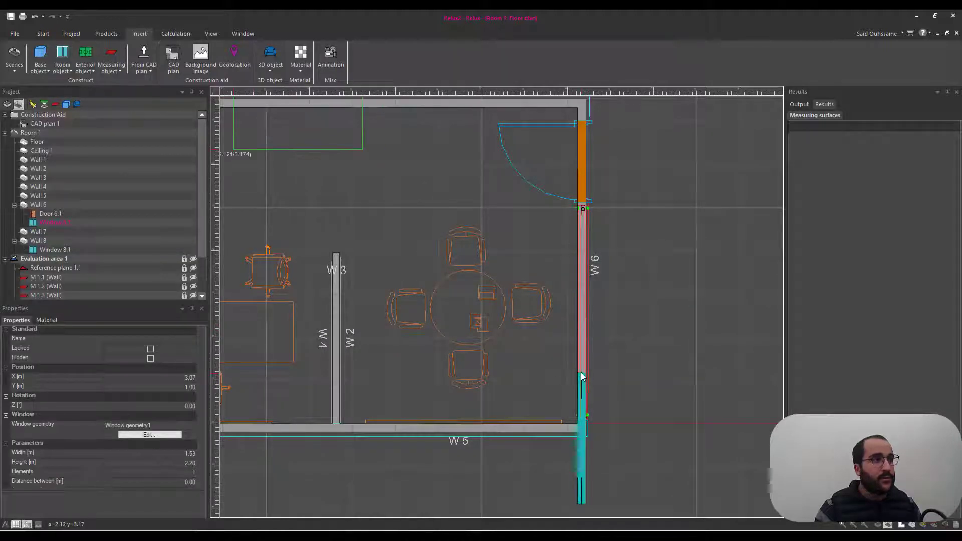
Move the Wall 6 window along the wall so it starts at the door's edge, at an X position of about 1.11 m.
left_click(43, 33)
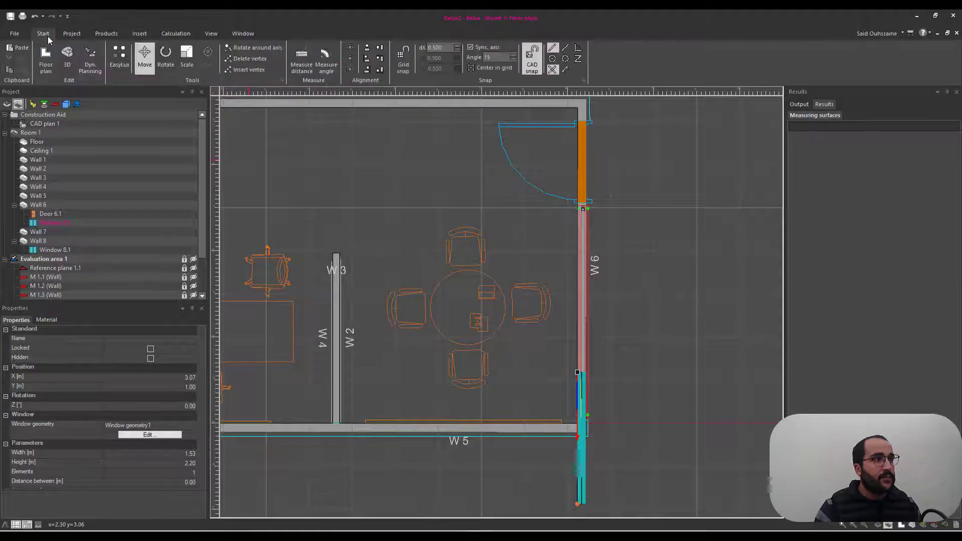
middle_click_drag(523, 318, 486, 269)
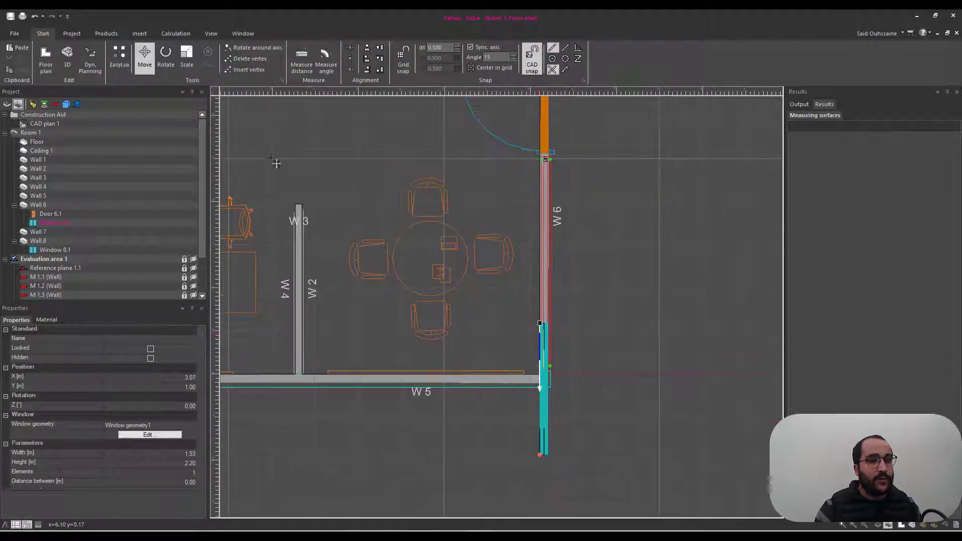
left_click(540, 386)
middle_click_drag(562, 216, 565, 313)
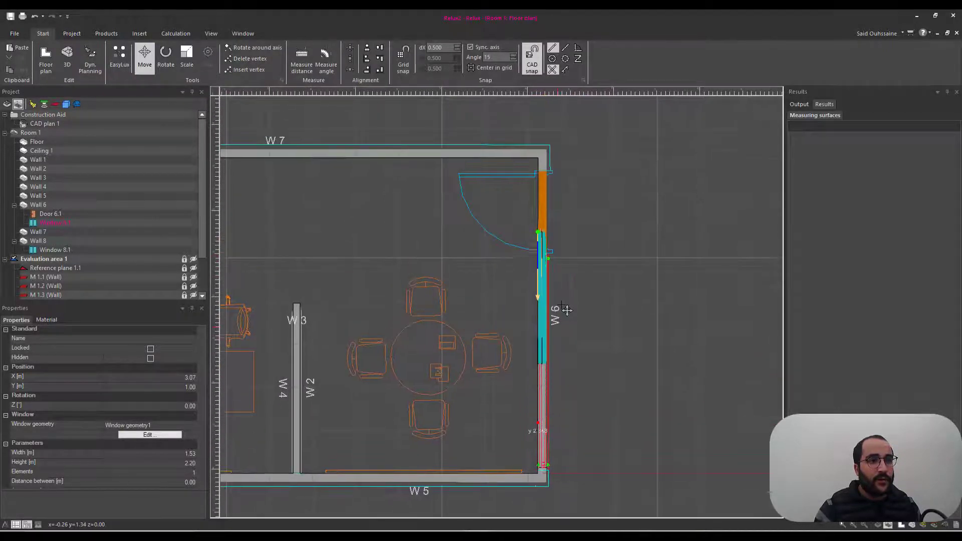
scroll(566, 311, "up", 3)
scroll(565, 311, "up", 3)
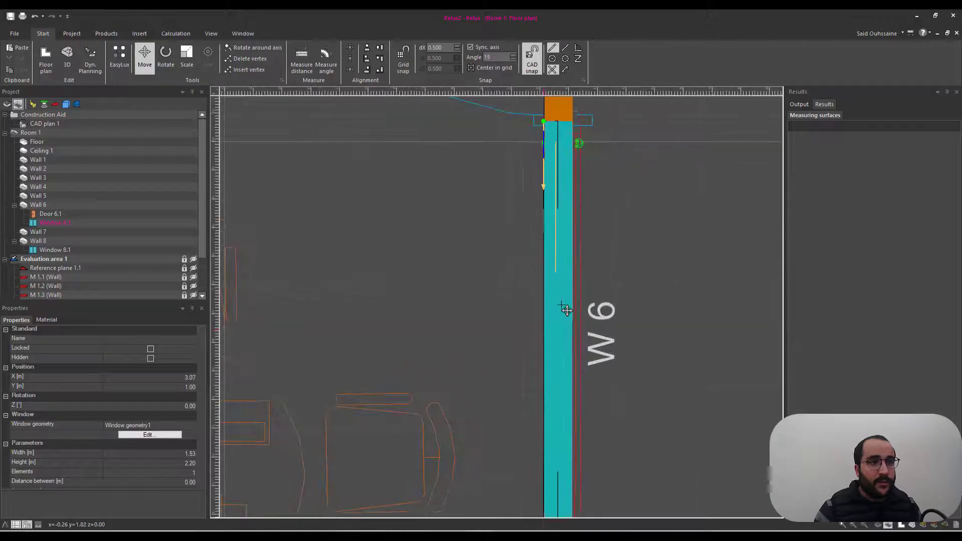
left_click_drag(567, 309, 533, 362)
scroll(526, 369, "down", 4)
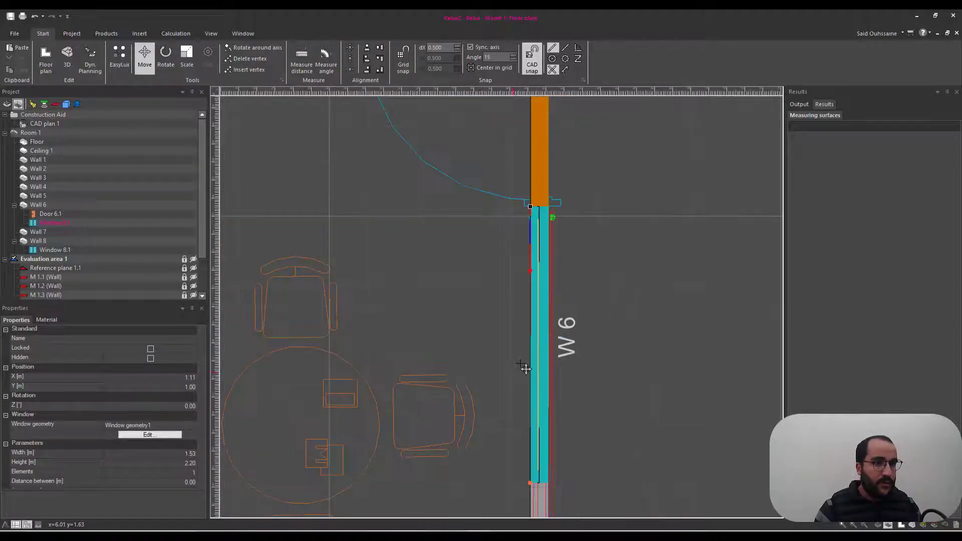
Stretch the Wall 6 window to the end of the red CAD window symbol near Wall 5, about 2.49 m wide.
scroll(526, 359, "up", 3)
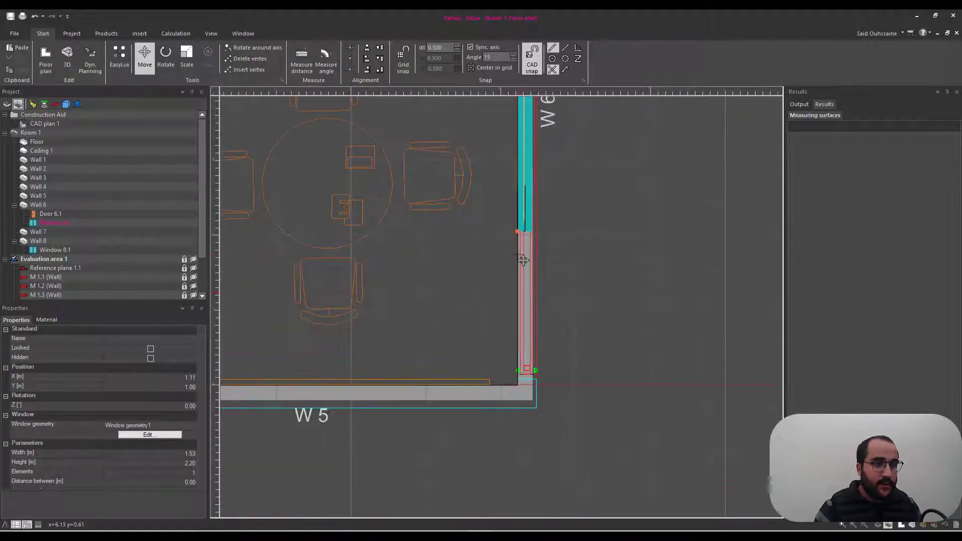
left_click_drag(517, 231, 519, 374)
middle_click_drag(518, 374, 518, 301)
scroll(517, 302, "up", 3)
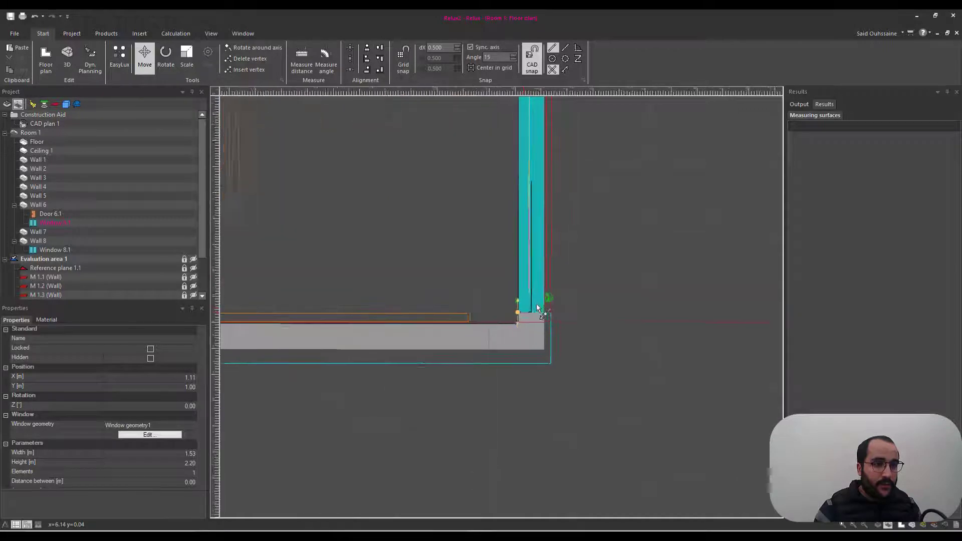
scroll(538, 308, "up", 2)
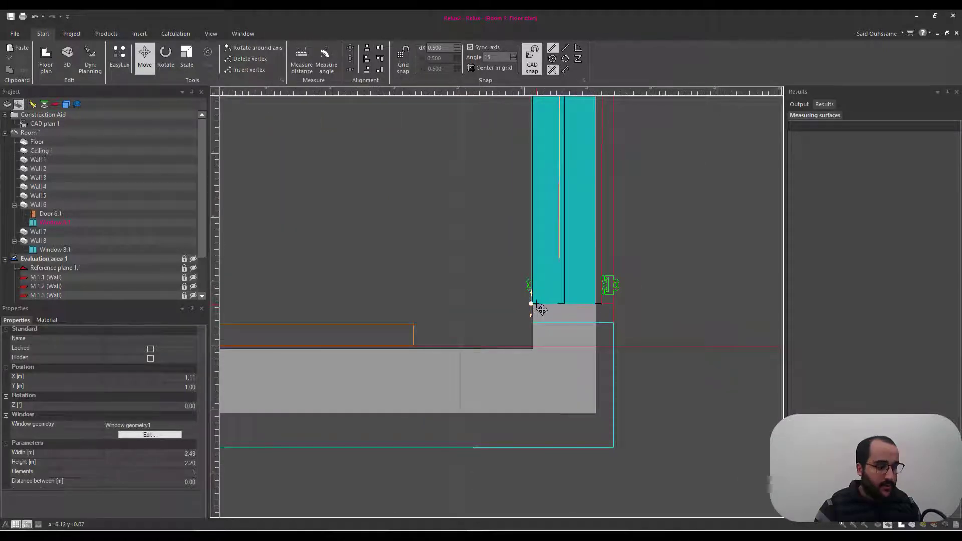
In the 3D view, place the Wall 6 window on the floor by setting its Y position to 0 m, and deselect it.
key("ctrl+Tab")
scroll(537, 305, "down", 3)
scroll(449, 329, "up", 3)
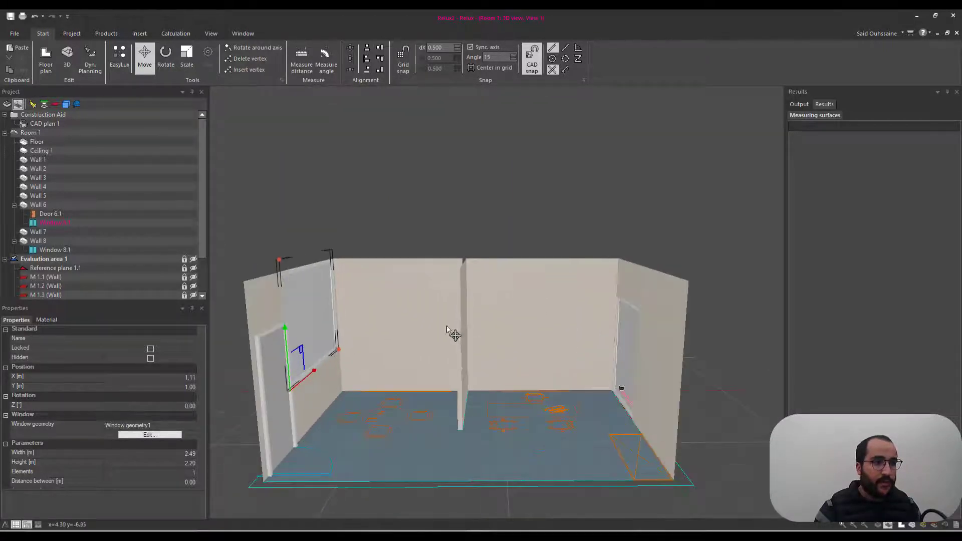
middle_click_drag(447, 328, 461, 293)
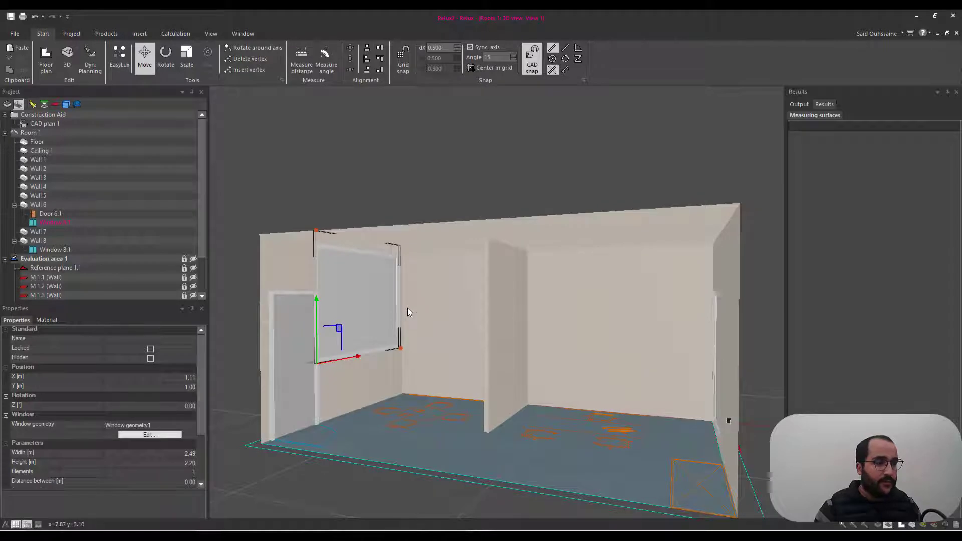
left_click(172, 388)
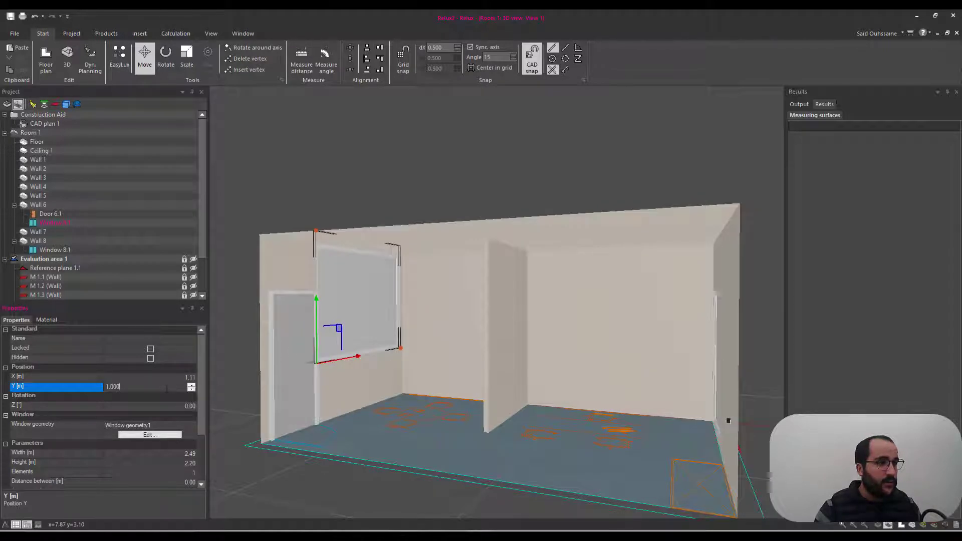
left_click_drag(169, 389, 79, 390)
type("0")
key("Return")
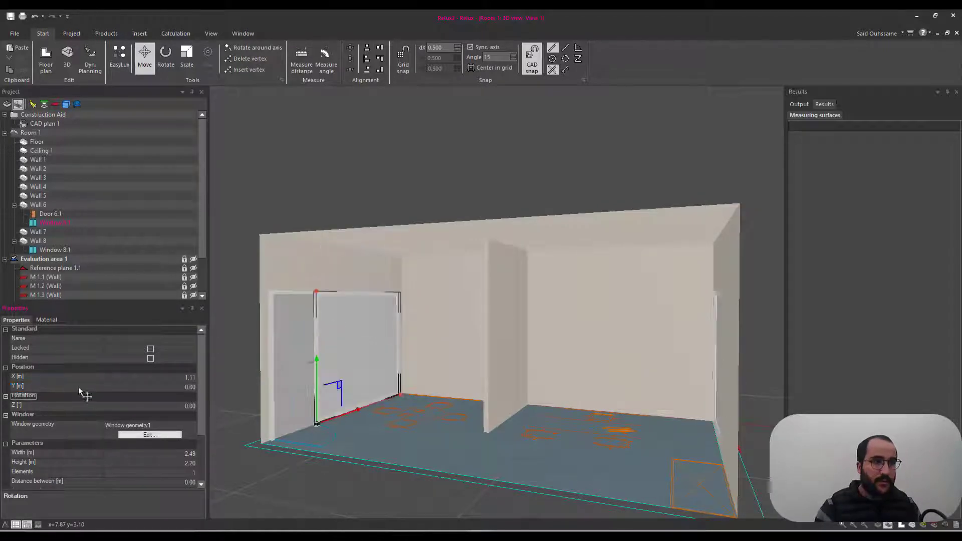
left_click(392, 192)
Open the ReluxNet online catalogue of 3D objects to find furniture for the room.
scroll(333, 348, "down", 2)
right_click_drag(332, 349, 511, 354)
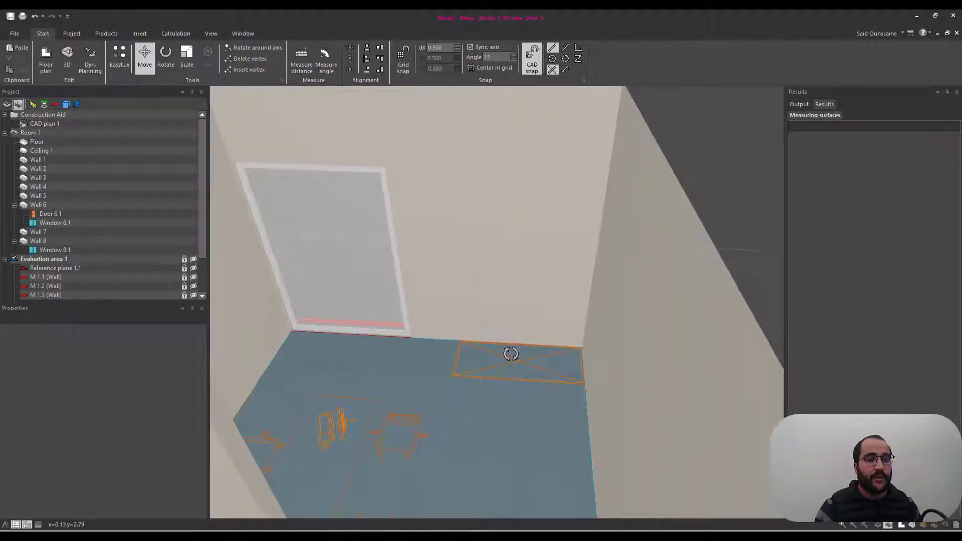
left_click(511, 354)
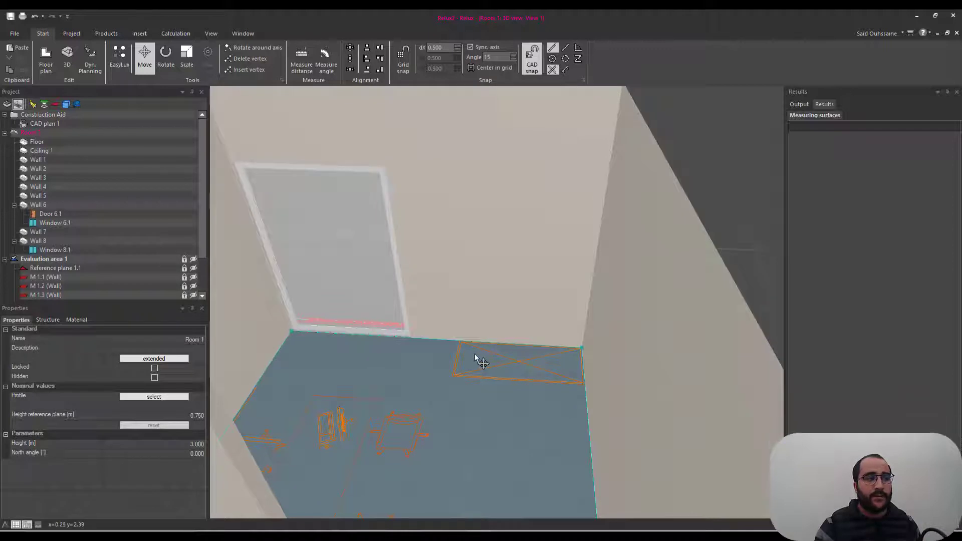
scroll(475, 357, "down", 3)
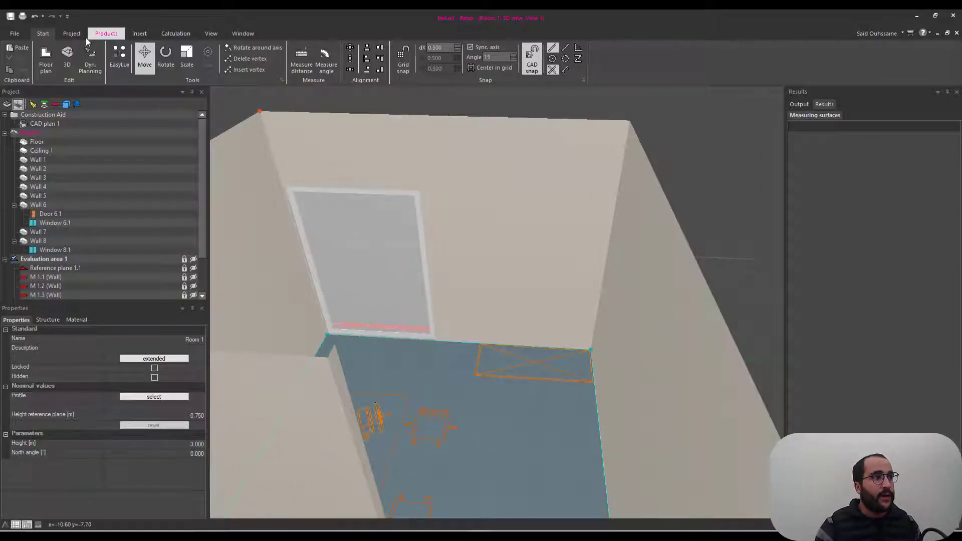
left_click(140, 34)
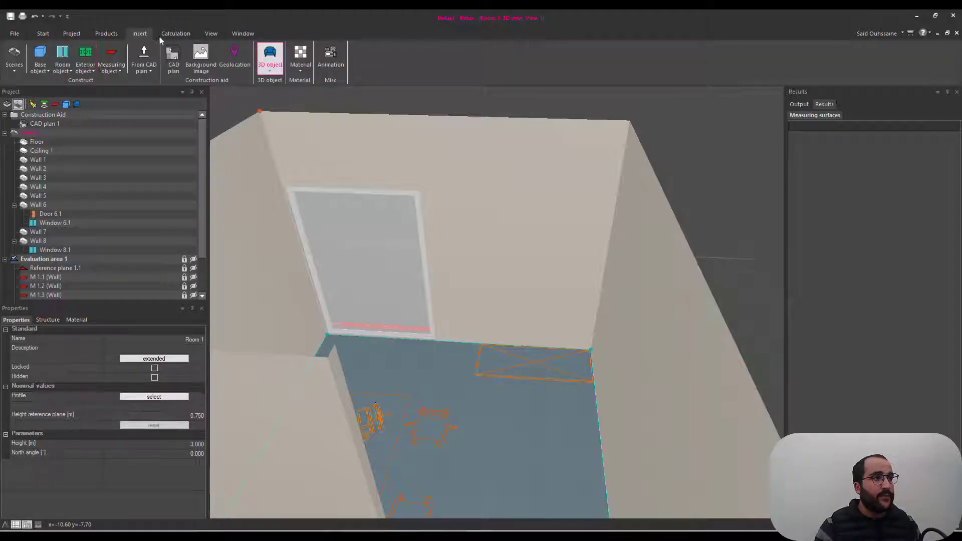
left_click(273, 74)
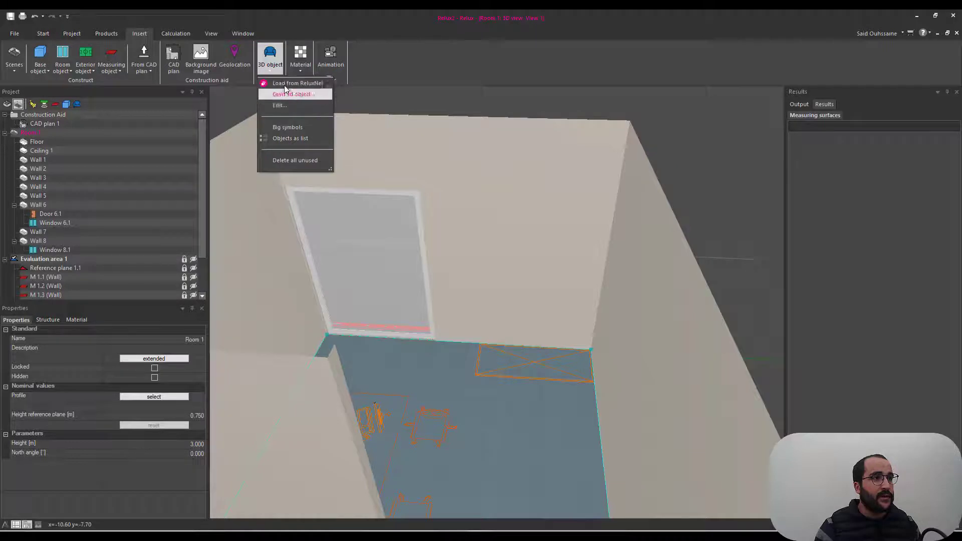
left_click(285, 84)
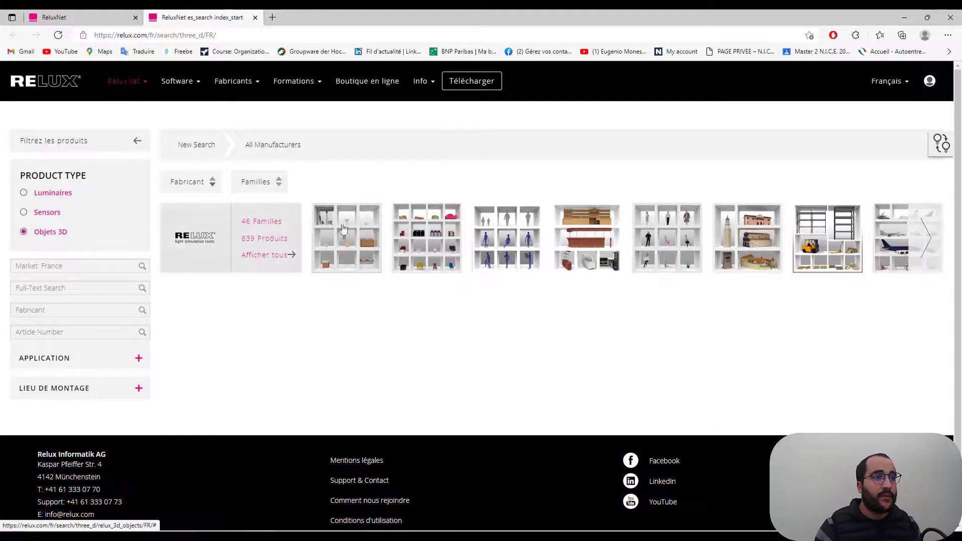
Show all families of the Relux 3D-Objects manufacturer in the ReluxNet catalogue.
left_click(259, 221)
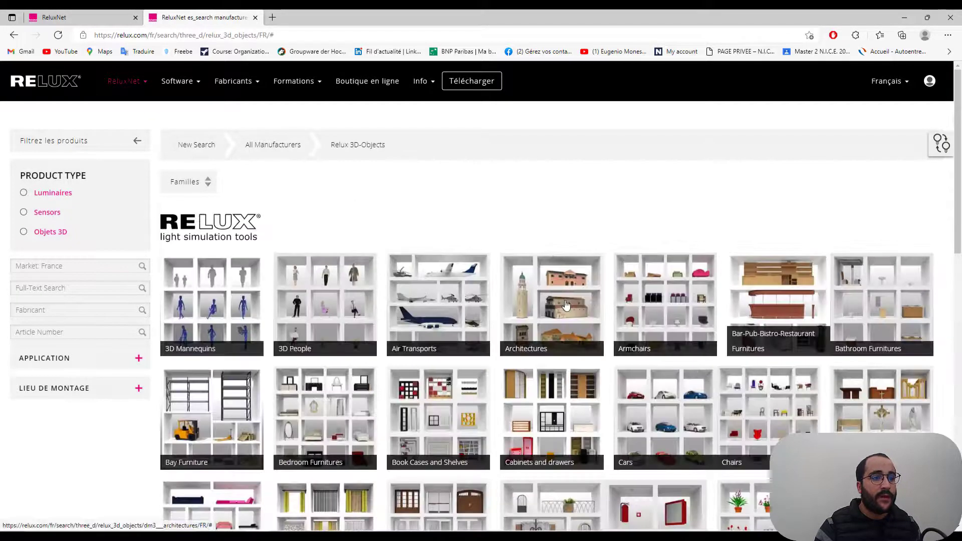
scroll(565, 306, "down", 2)
key("alt+Left")
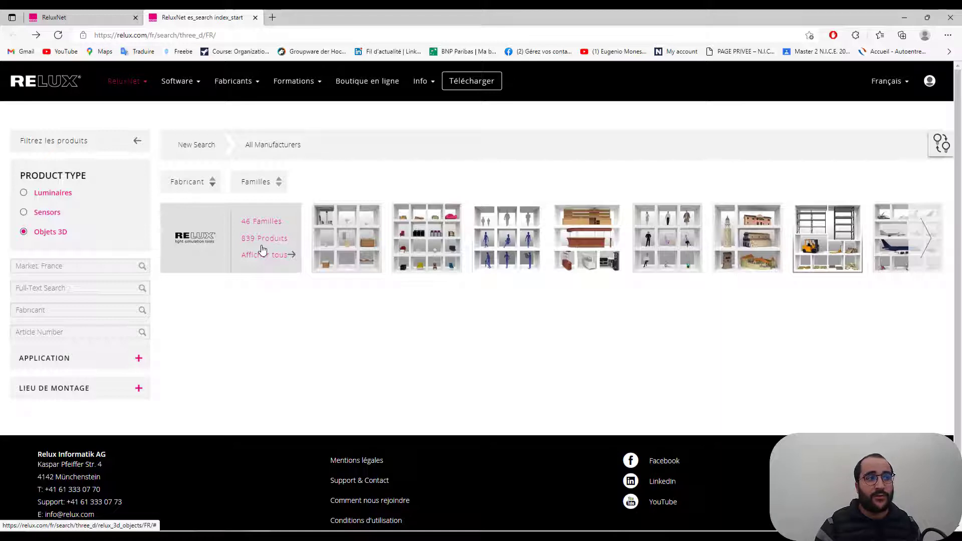
left_click(267, 223)
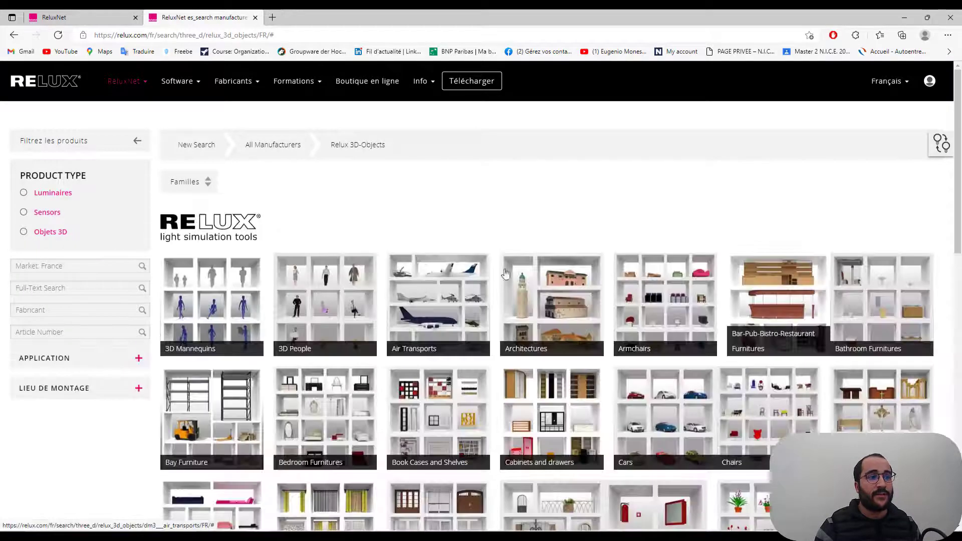
Look through the Relux 3D object families for furniture categories that suit the office room.
scroll(610, 293, "down", 4)
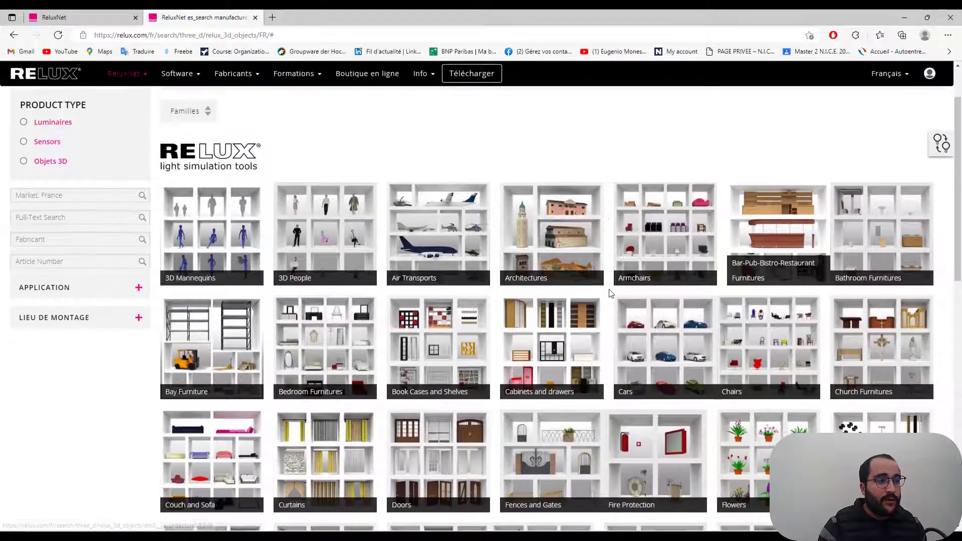
scroll(610, 293, "down", 5)
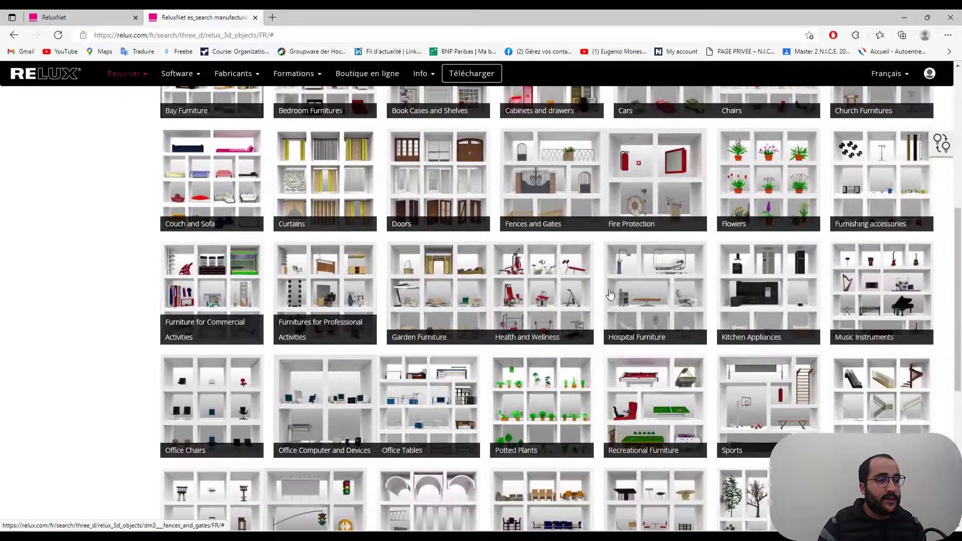
scroll(609, 291, "down", 2)
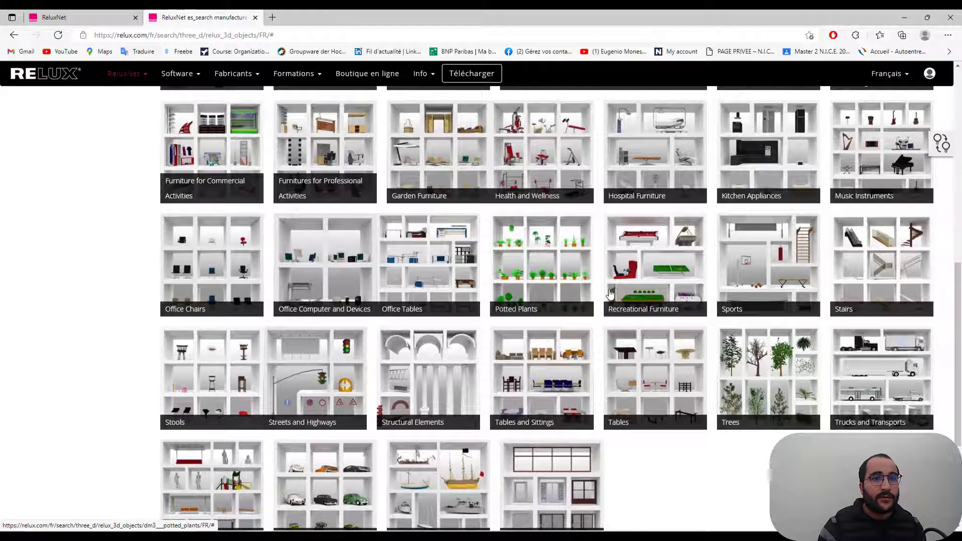
scroll(611, 293, "down", 1)
scroll(610, 293, "up", 3)
scroll(611, 295, "up", 1)
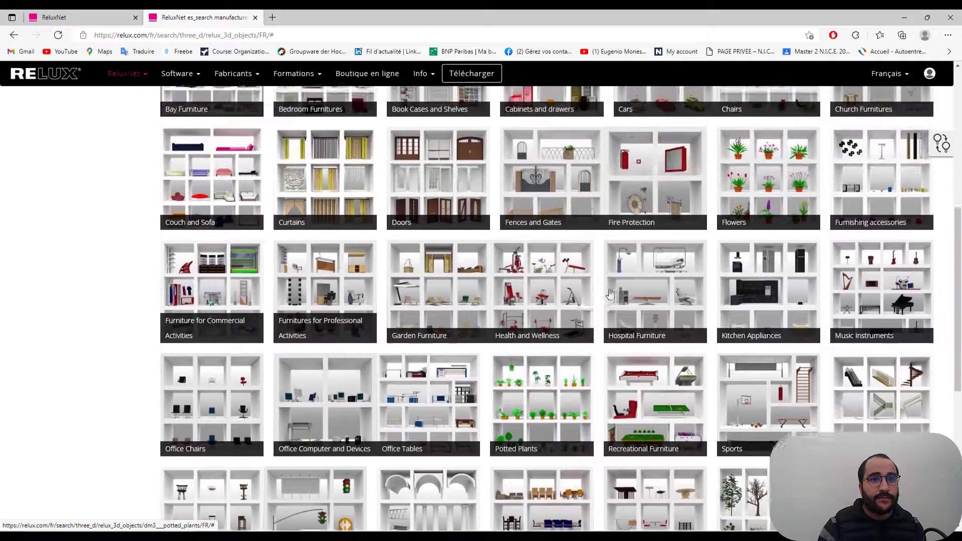
scroll(610, 295, "up", 1)
scroll(610, 294, "up", 1)
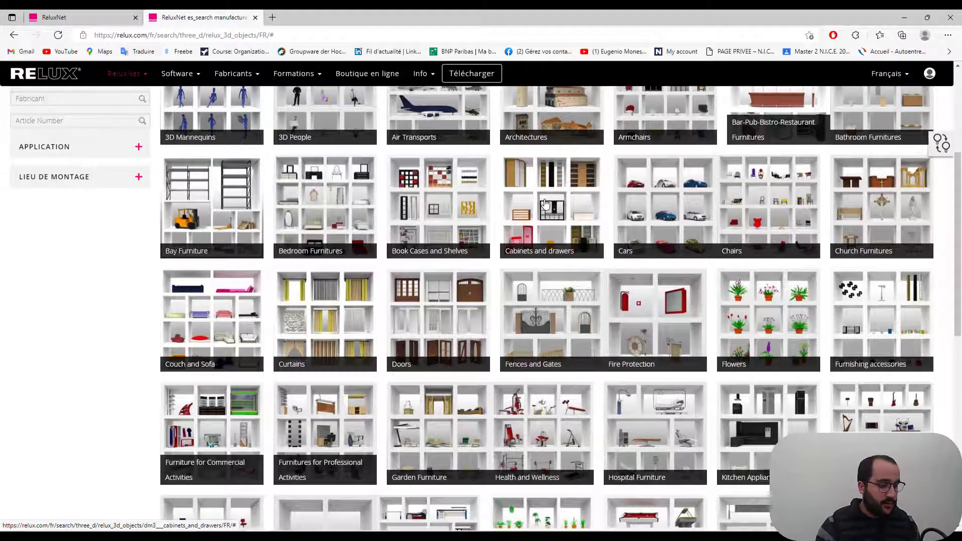
Search the page for "cabinet" and open the Cabinets and drawers family.
key("ctrl+f")
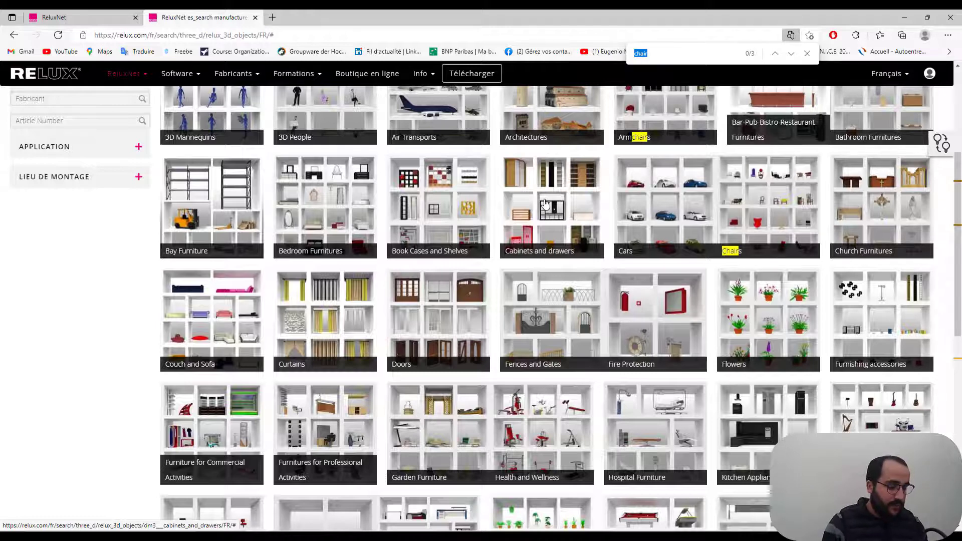
type("cabinet")
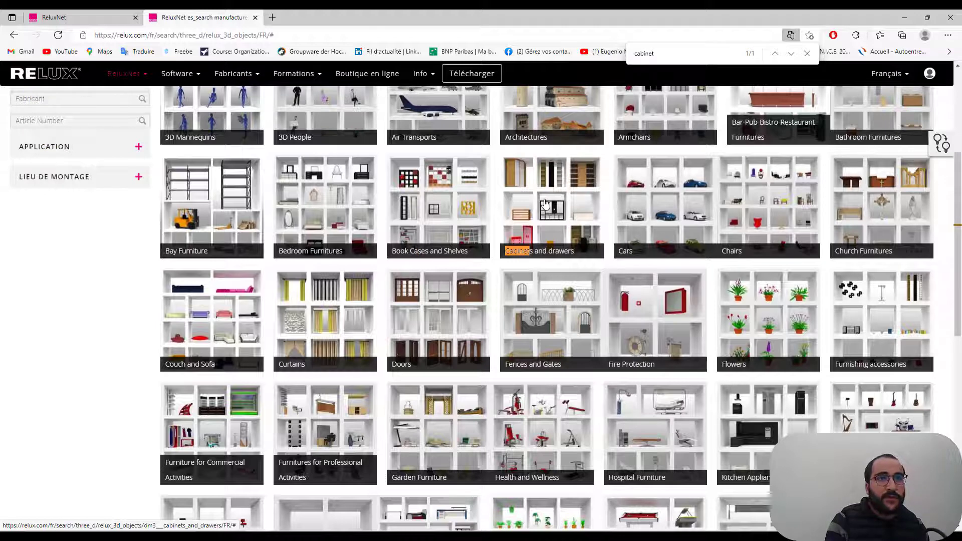
left_click(544, 219)
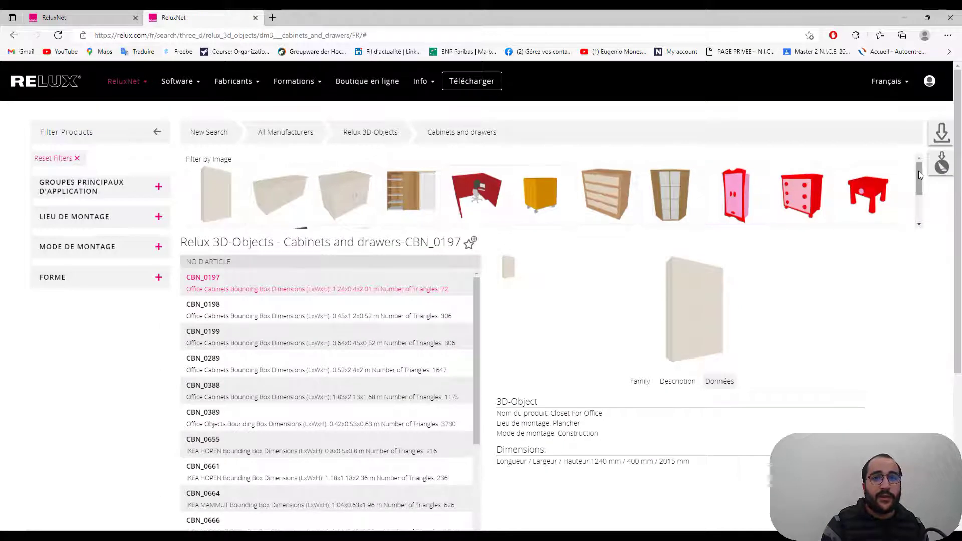
Filter the family to the office closet CBN_0197 and download its 3D object file.
mouse_move(918, 170)
left_mouse_down()
mouse_move(921, 203)
mouse_move(922, 173)
left_mouse_up()
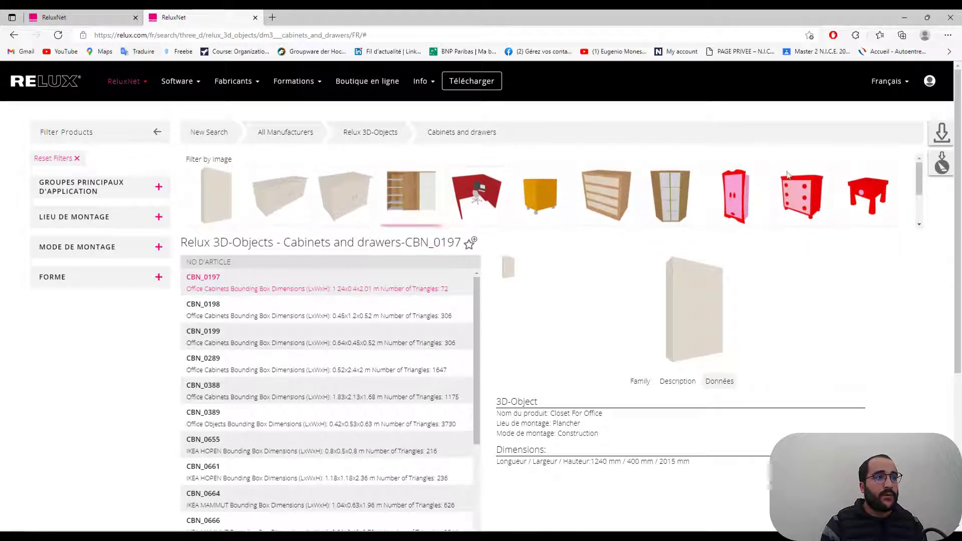
left_click(227, 197)
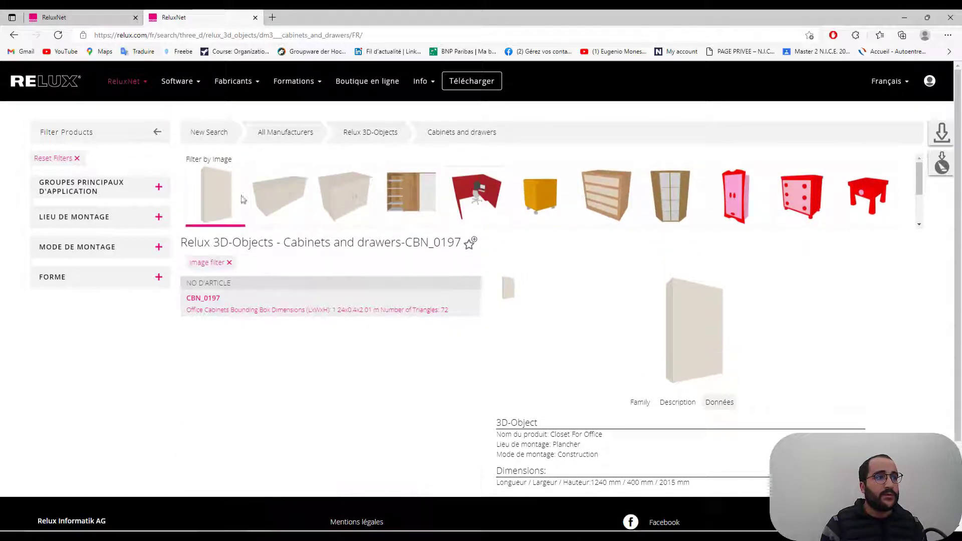
left_click(944, 167)
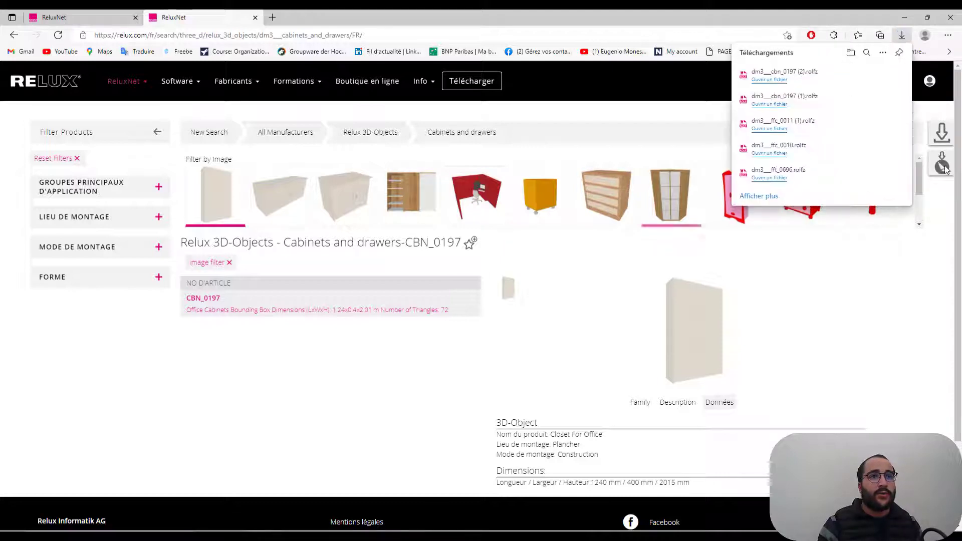
Bring the downloaded dm3___cbn_0197 (2).rolfz file from the Téléchargements folder into the room's 3D view in Relux.
left_click(868, 74)
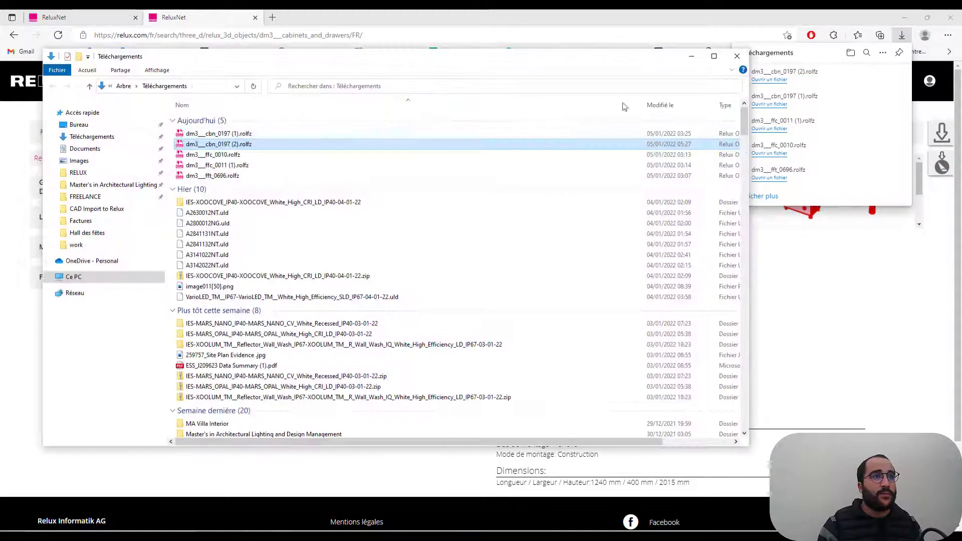
left_click_drag(207, 146, 491, 467)
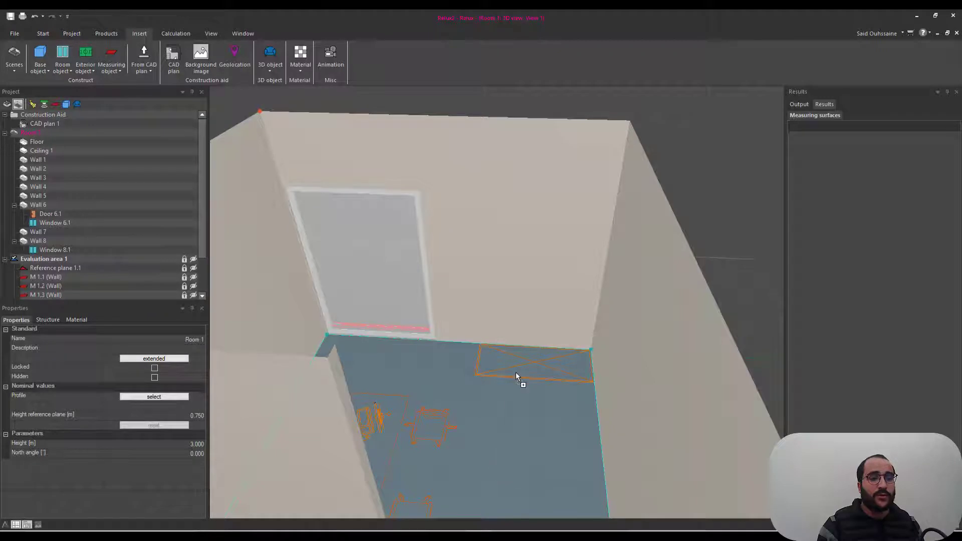
left_click_drag(517, 375, 518, 376)
scroll(517, 377, "down", 2)
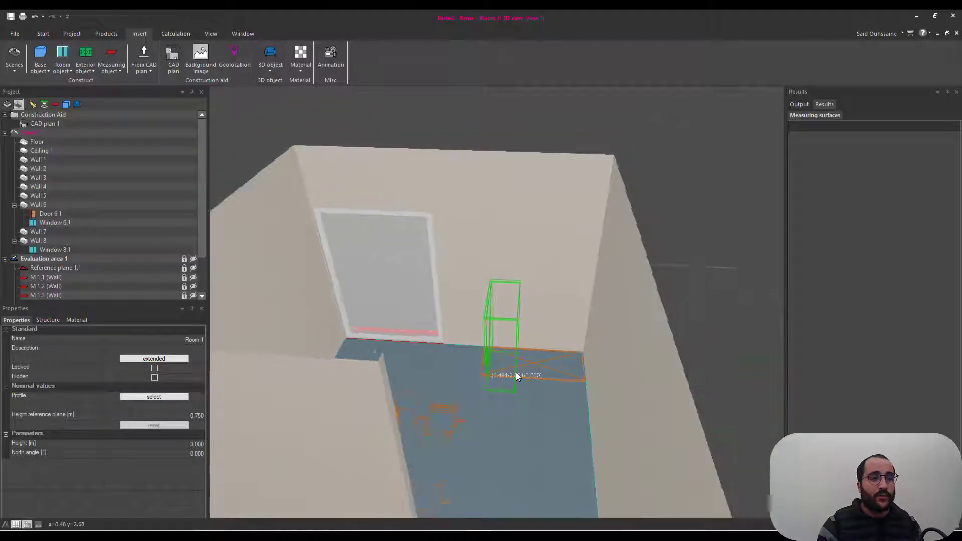
Place one office cabinet in the floor plan, rotated 90°, beside the cabinet outline near the corner of walls W 7 and W 8.
key("ctrl+Tab")
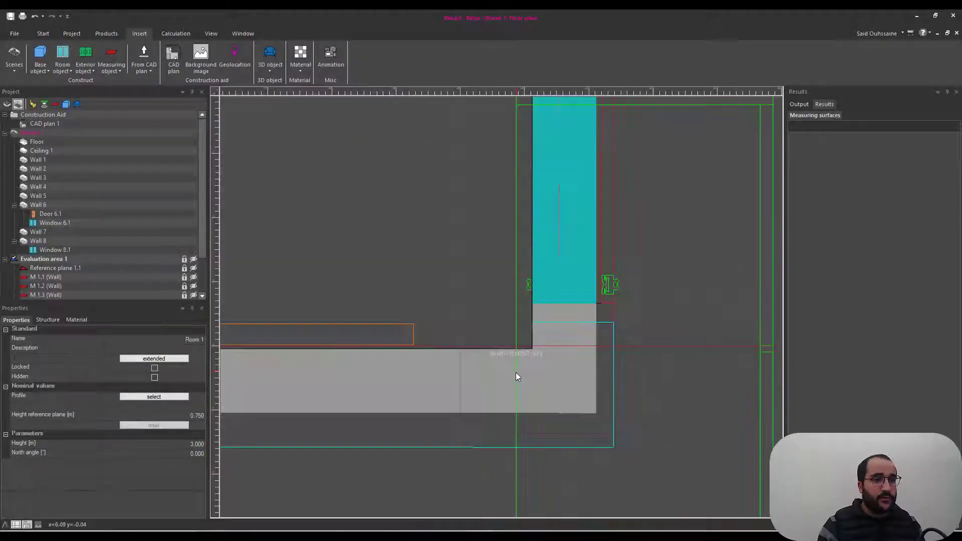
scroll(518, 377, "down", 10)
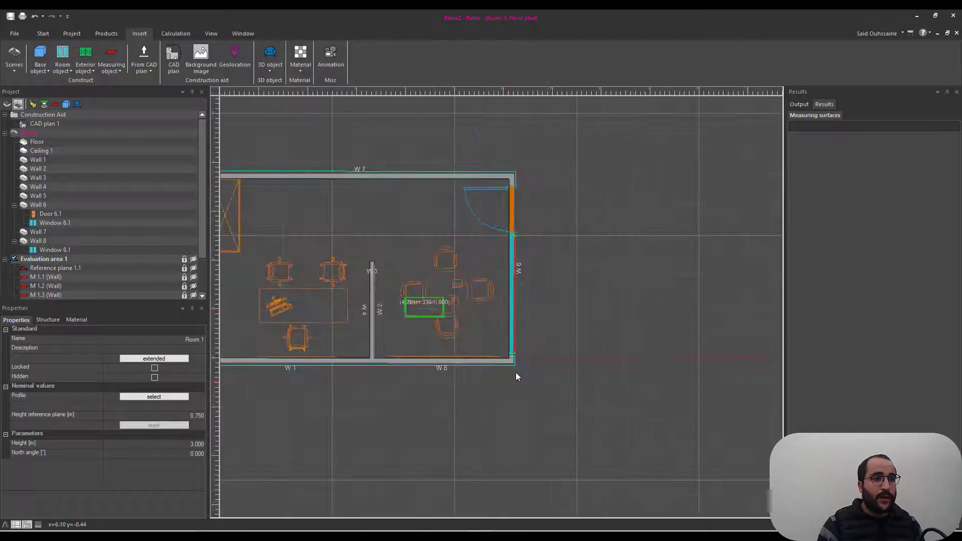
scroll(501, 366, "up", 10)
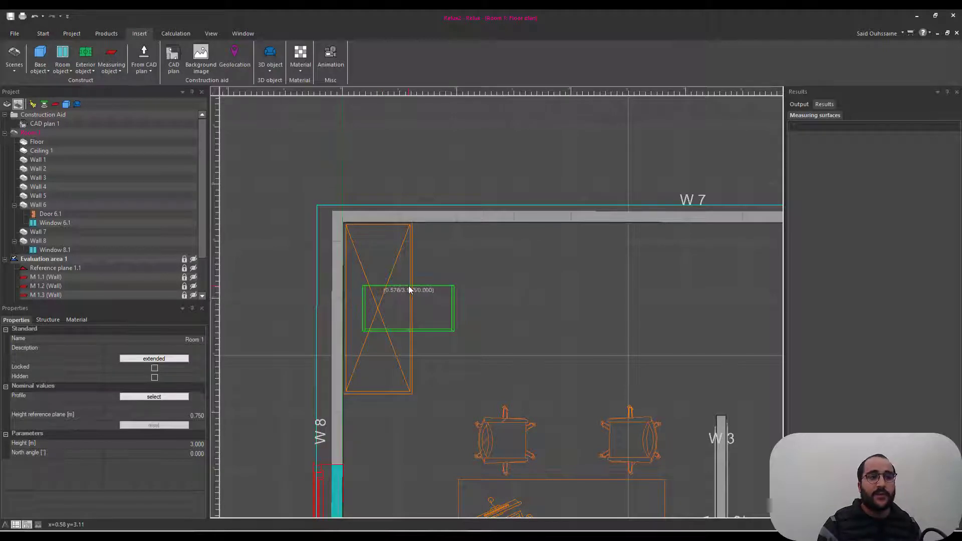
key("space")
key("space")
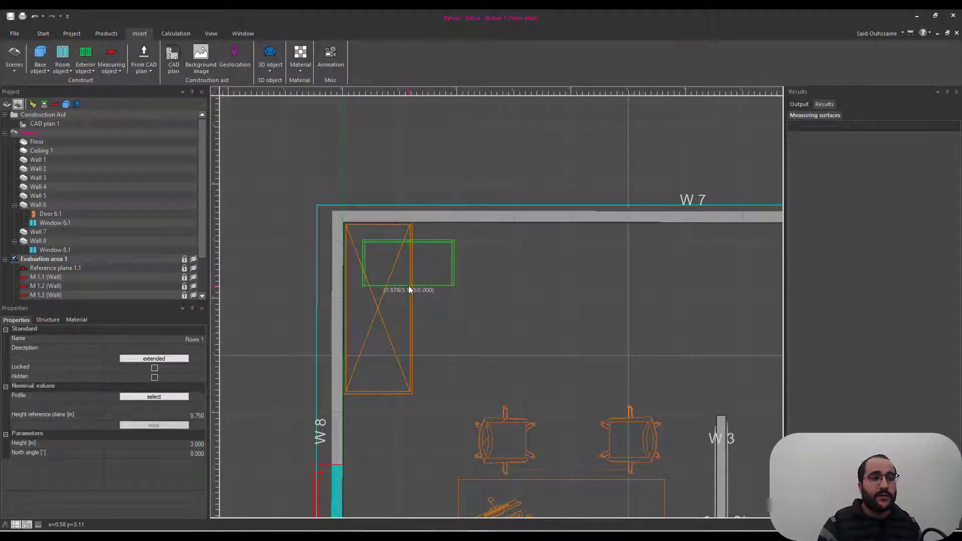
key("space")
left_click(409, 290)
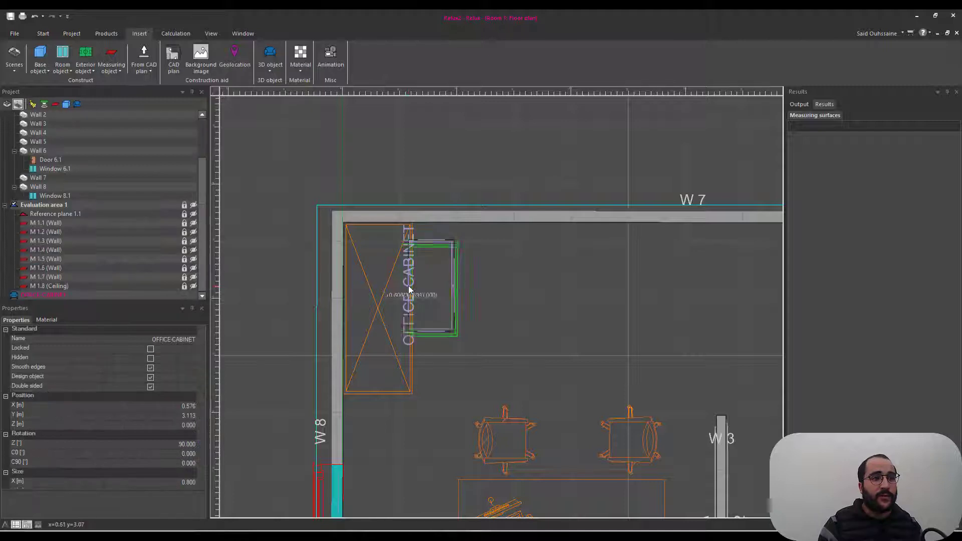
key("Escape")
Move the office cabinet against wall W 8 inside the CAD outline, to about X 0.03 m and Y 3.25 m.
scroll(404, 295, "up", 4)
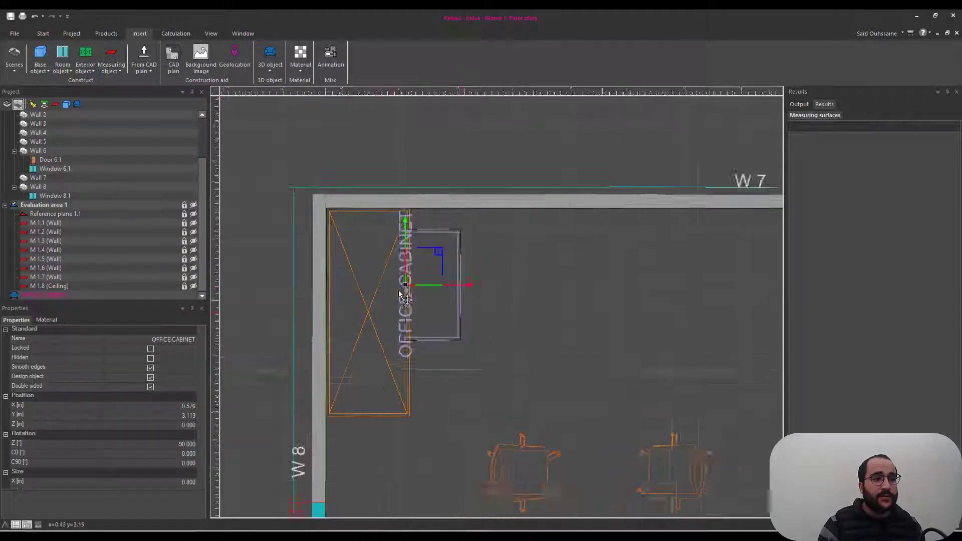
scroll(404, 295, "up", 2)
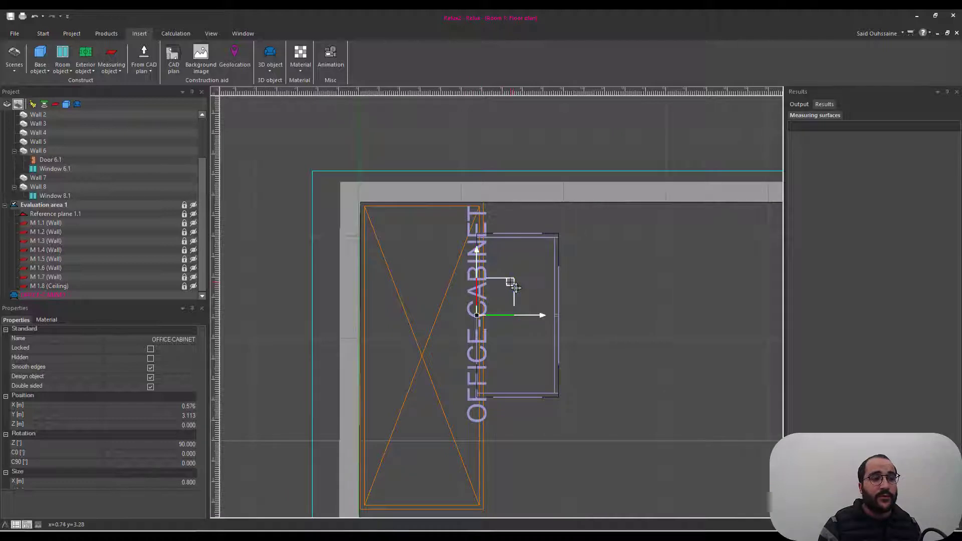
left_click_drag(515, 286, 398, 260)
scroll(425, 259, "down", 2)
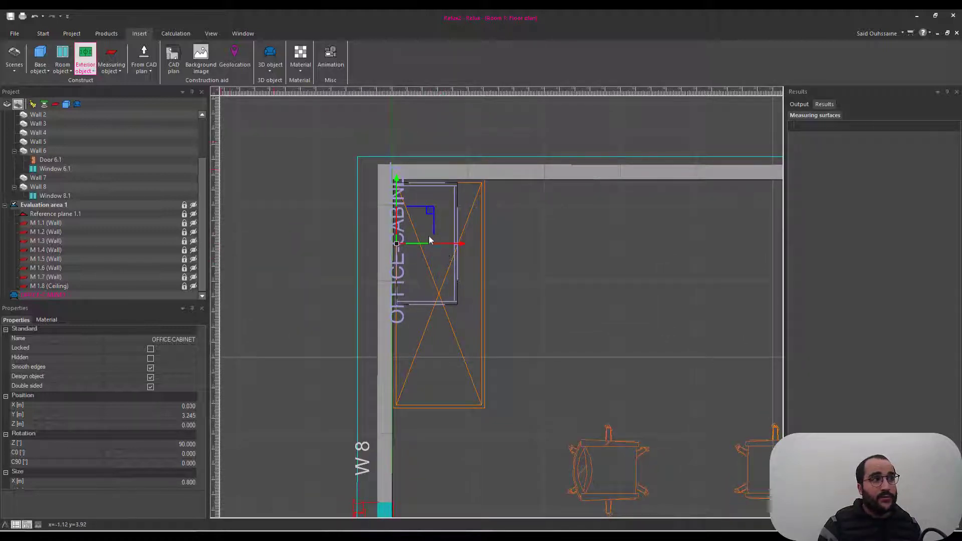
Scale the office cabinet along wall W 8 to a length of about 1.55 m.
right_click(408, 207)
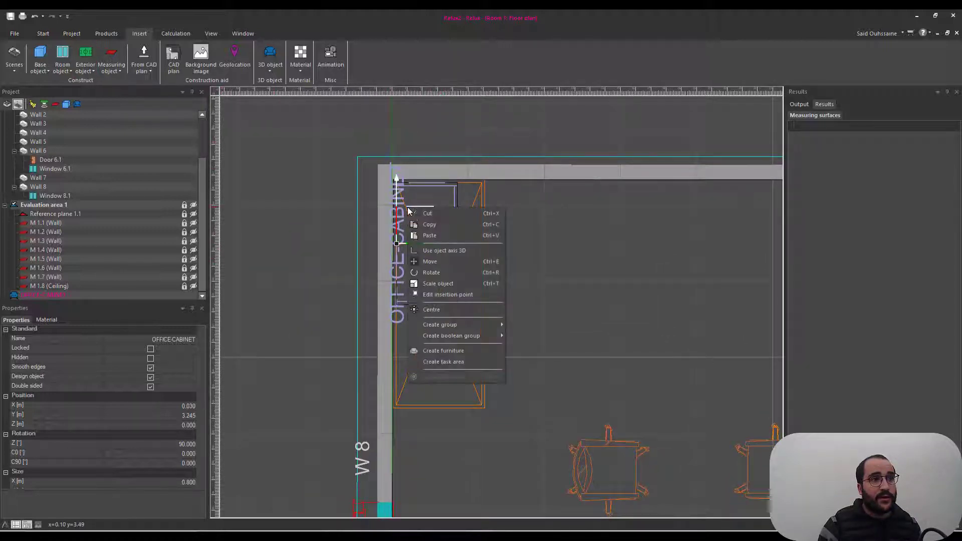
left_click(451, 283)
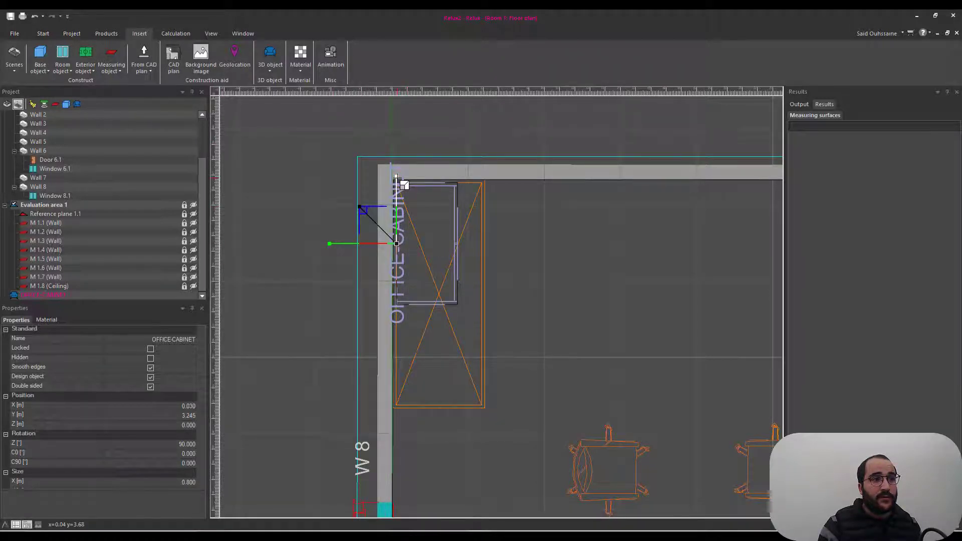
left_click_drag(397, 178, 403, 116)
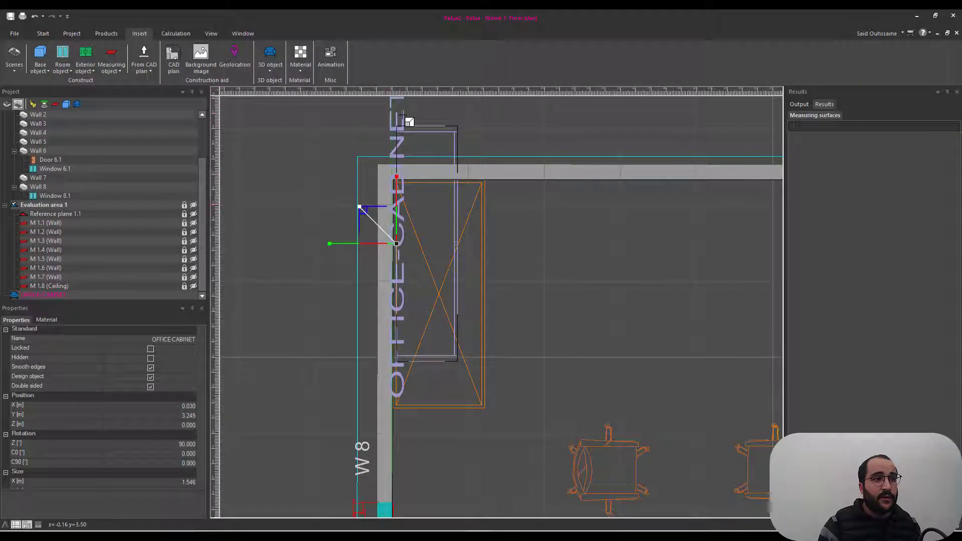
Move the lengthened cabinet along wall W 8 onto its CAD outline, to about X 0.03 m and Y 2.90 m.
right_click(452, 258)
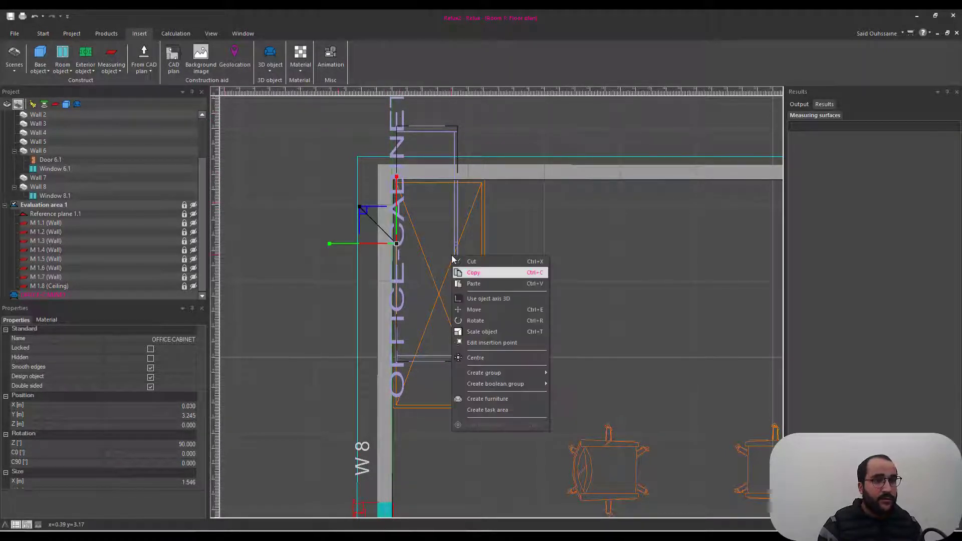
left_click(508, 309)
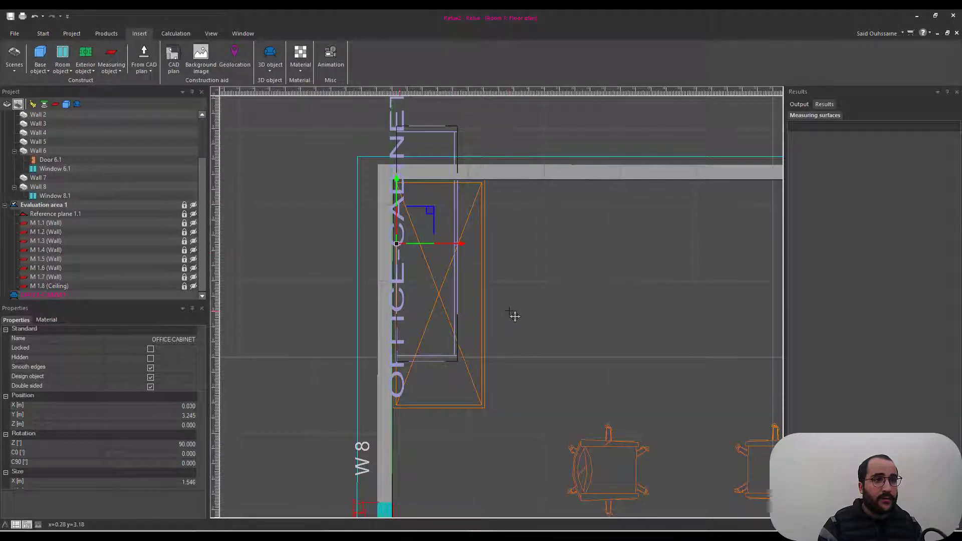
left_click_drag(430, 211, 433, 266)
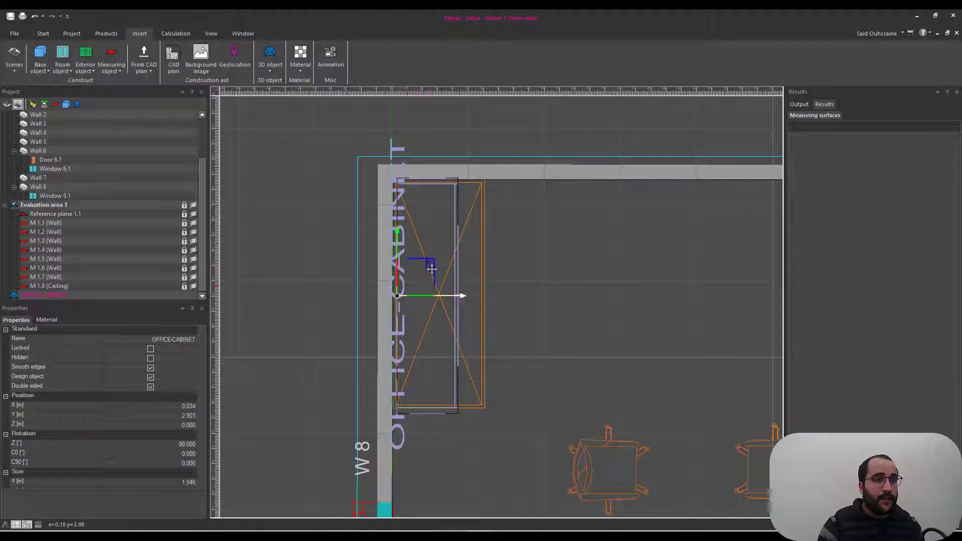
Scale the cabinet's depth to match the CAD outline and trim its length to about 1.49 m.
right_click(426, 281)
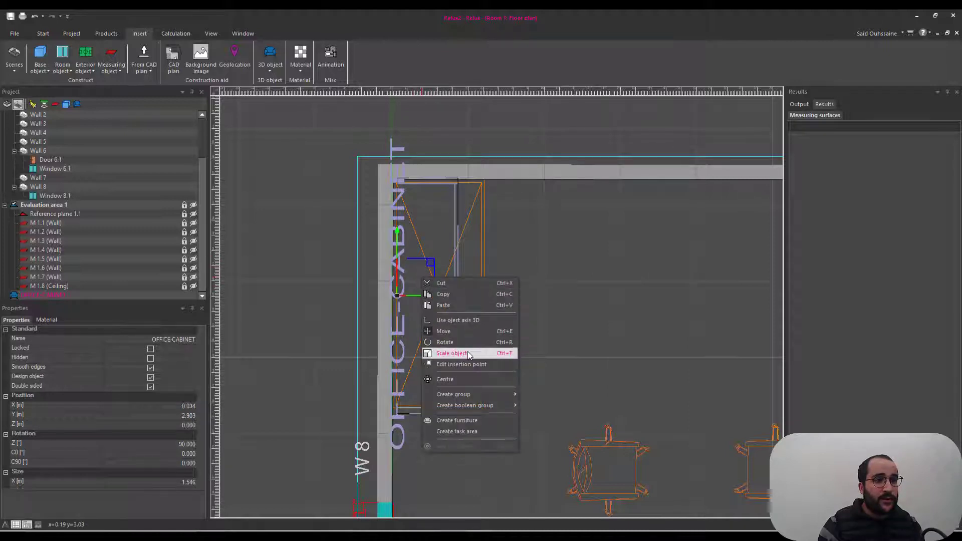
left_click(438, 346)
scroll(431, 325, "up", 1)
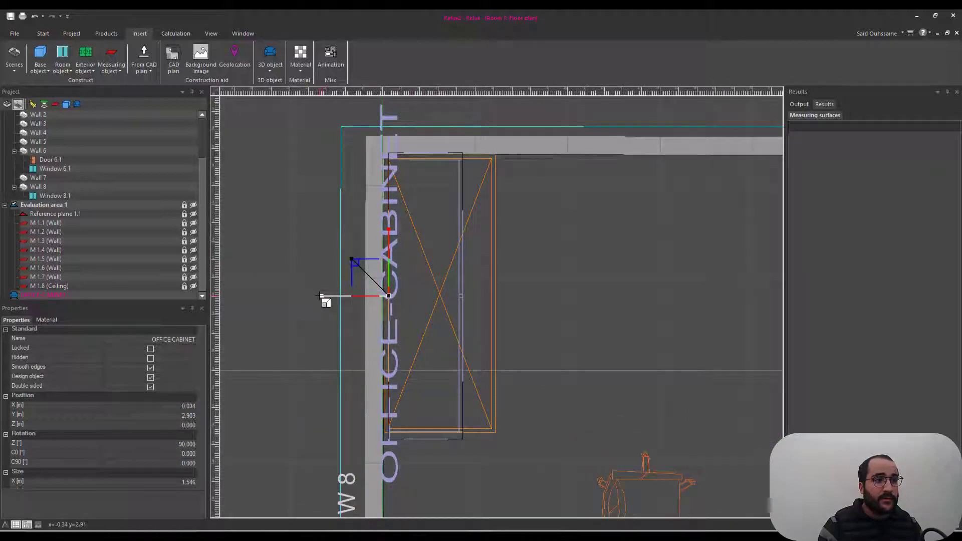
left_click_drag(321, 296, 291, 295)
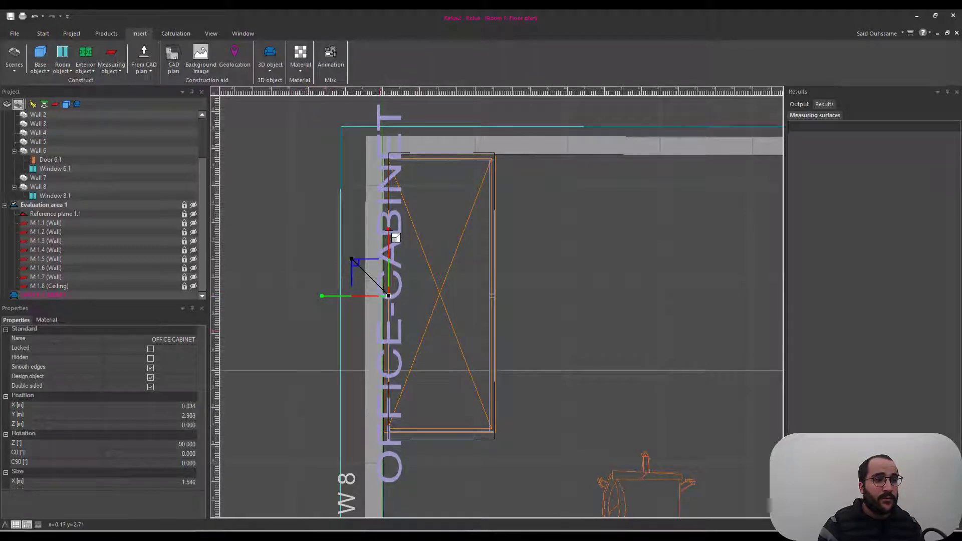
left_click_drag(389, 230, 389, 232)
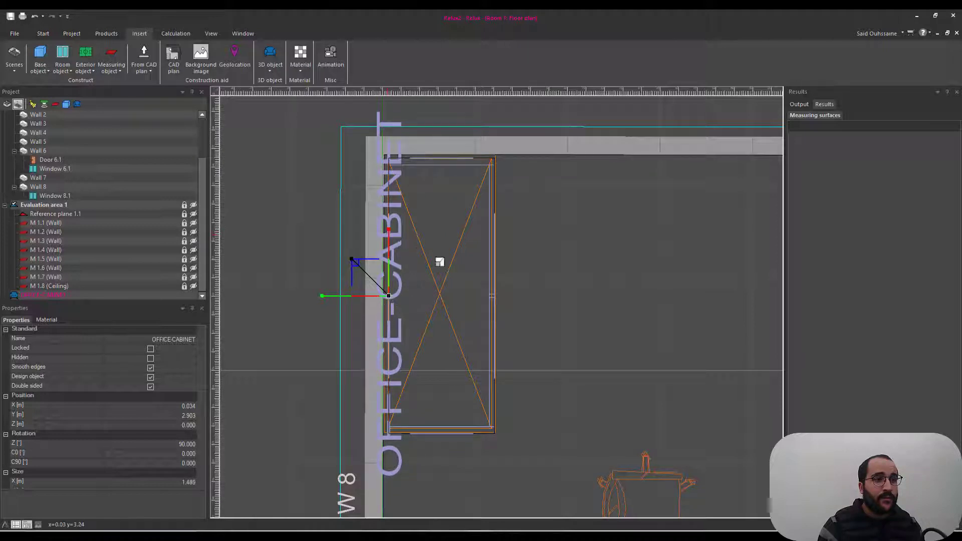
Scale the office cabinet's height up in the 3D view to a tall closet and check it from around the room.
key("ctrl+Tab")
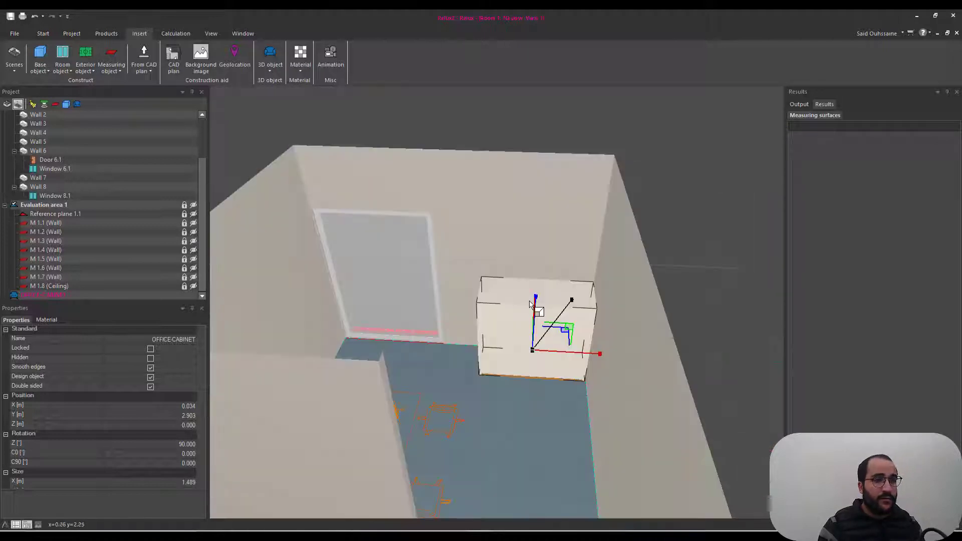
scroll(496, 310, "up", 4)
middle_click_drag(402, 339, 444, 308)
middle_click_drag(604, 394, 587, 387)
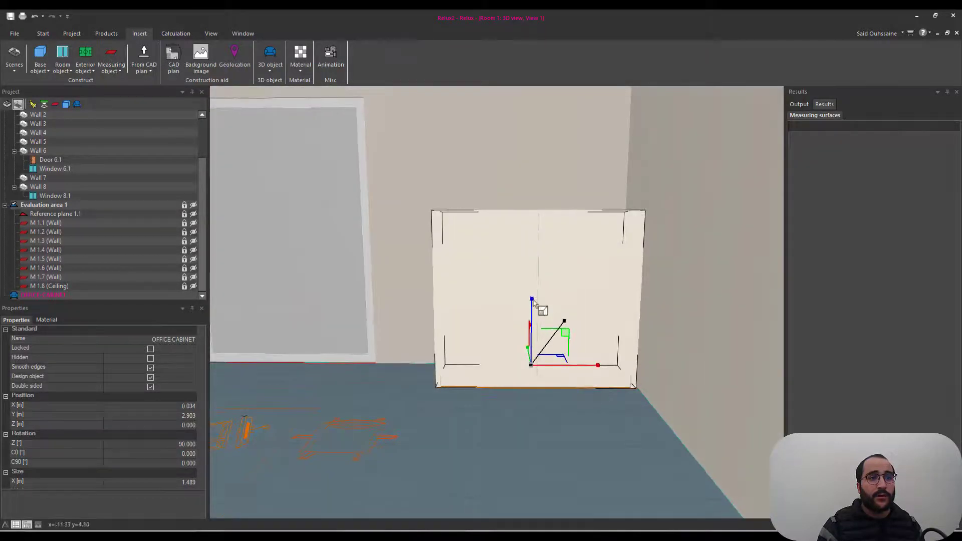
middle_click_drag(532, 303, 519, 320)
left_click_drag(518, 317, 518, 318)
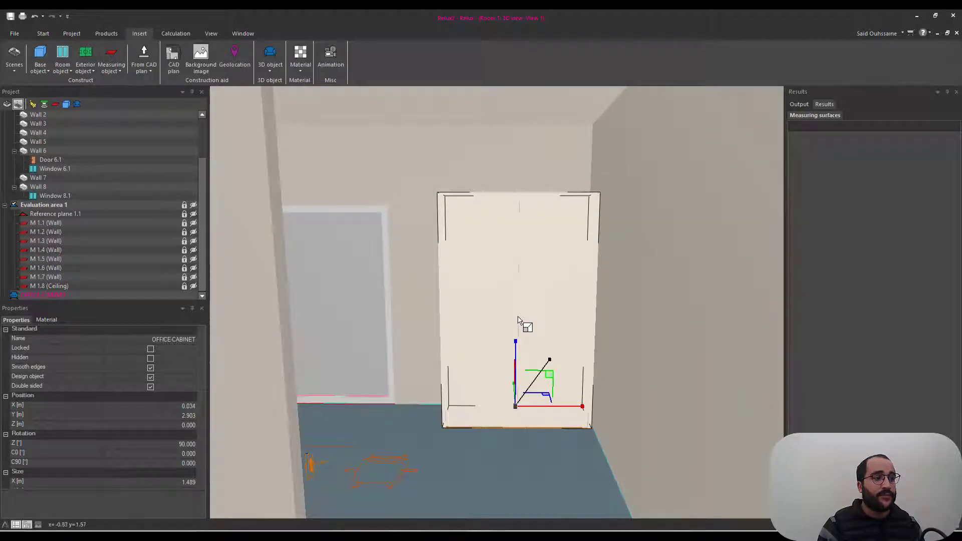
scroll(519, 317, "down", 1)
scroll(539, 317, "down", 4)
left_click(594, 304)
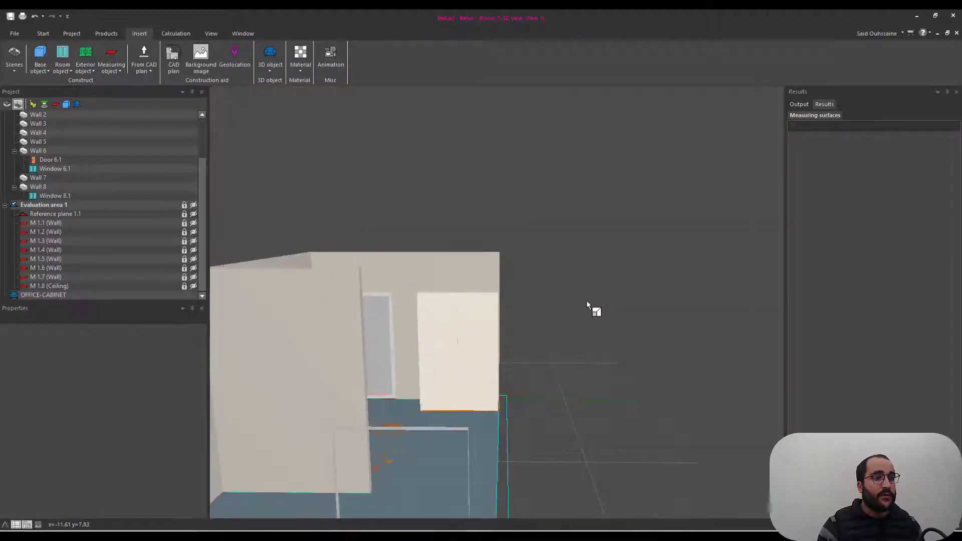
middle_click_drag(587, 302, 386, 361)
scroll(386, 361, "down", 3)
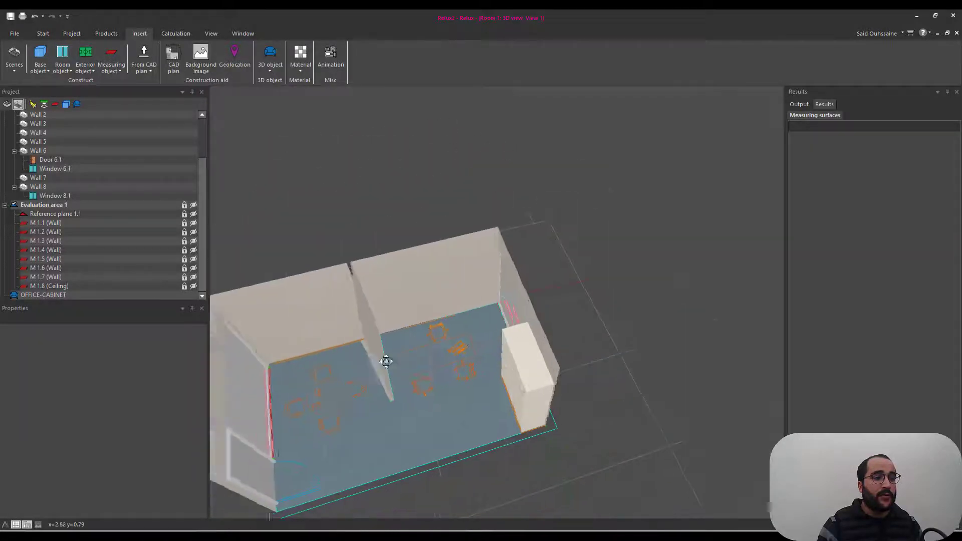
scroll(386, 362, "up", 2)
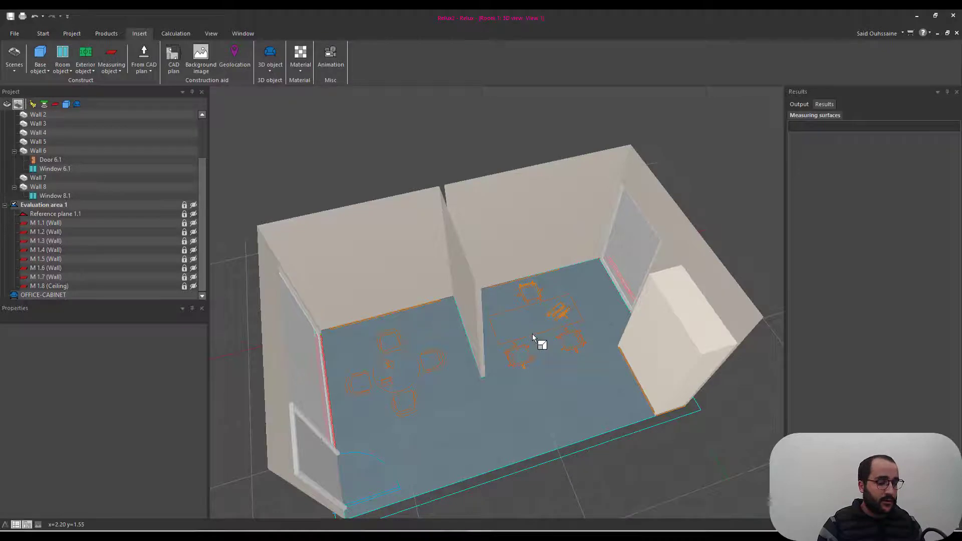
Examine the CAD floor plan's remaining furniture: the desk with its chairs and computer, and the round table with its chairs.
key("ctrl+Tab")
scroll(532, 334, "down", 3)
middle_click_drag(533, 335, 472, 240)
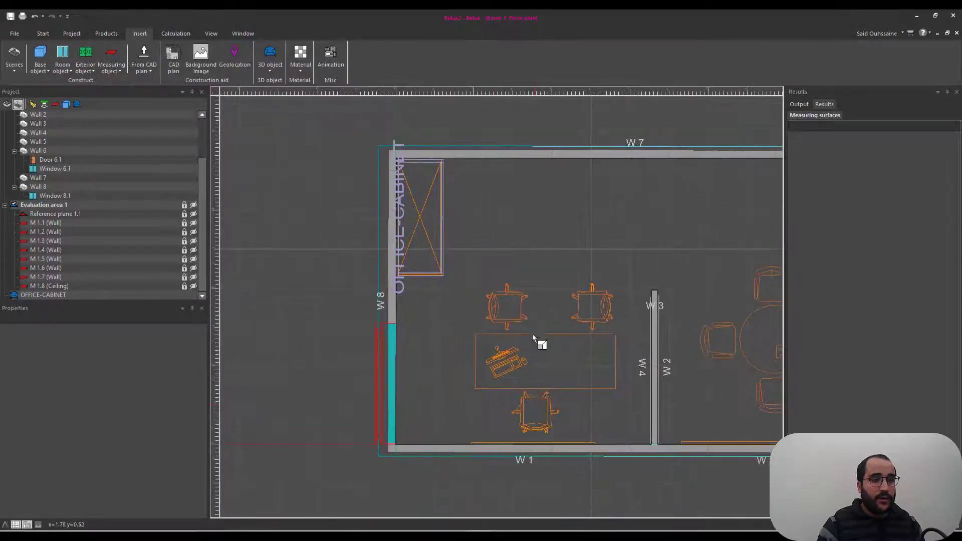
scroll(532, 335, "up", 3)
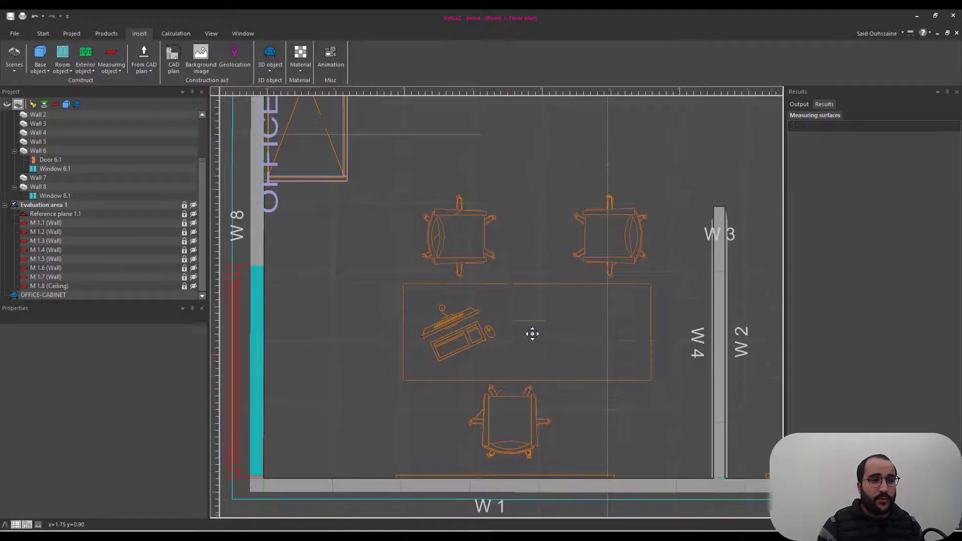
scroll(532, 334, "up", 3)
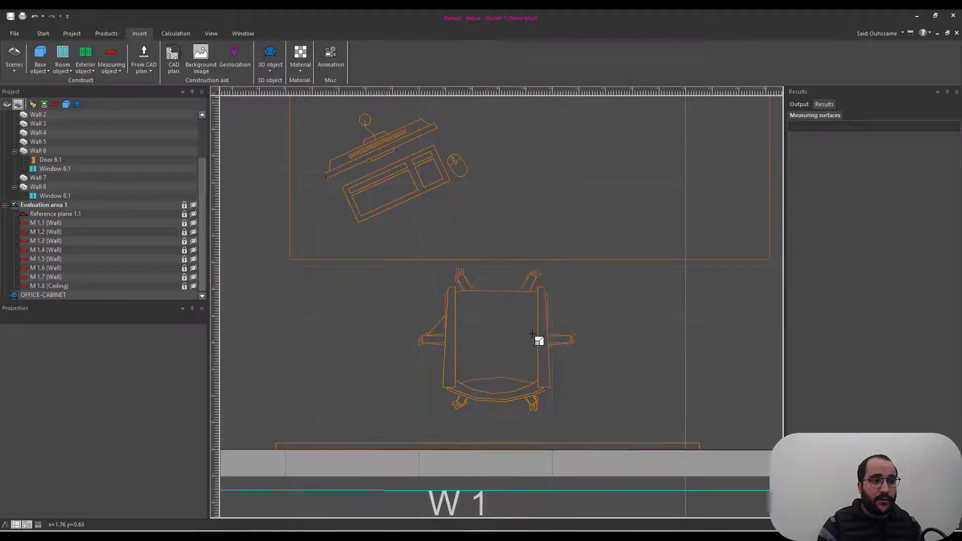
scroll(532, 334, "up", 1)
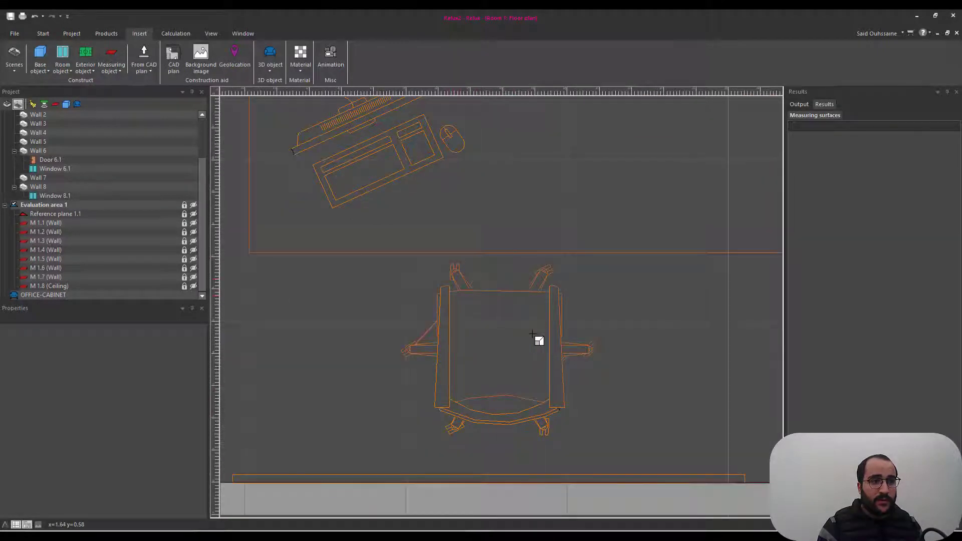
scroll(533, 334, "up", 2)
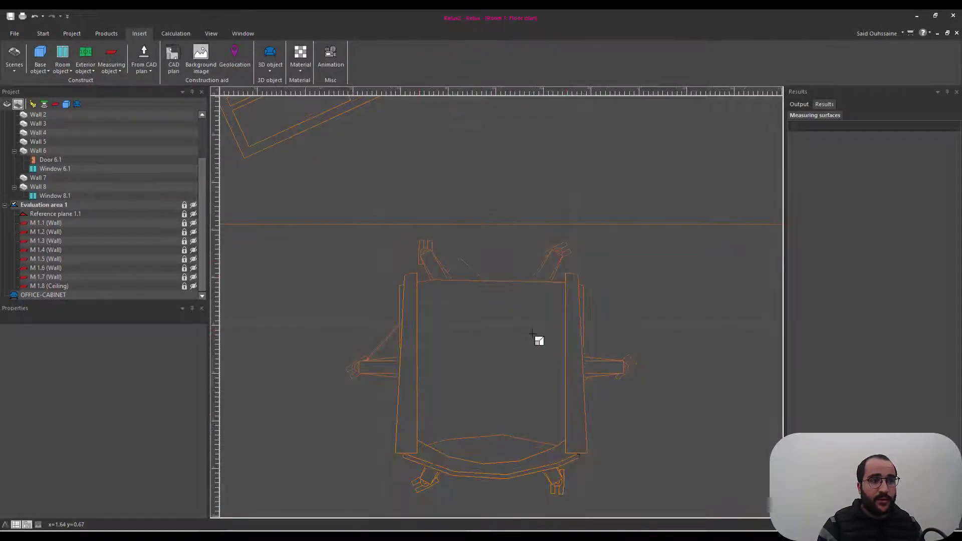
scroll(532, 334, "down", 3)
scroll(428, 236, "up", 2)
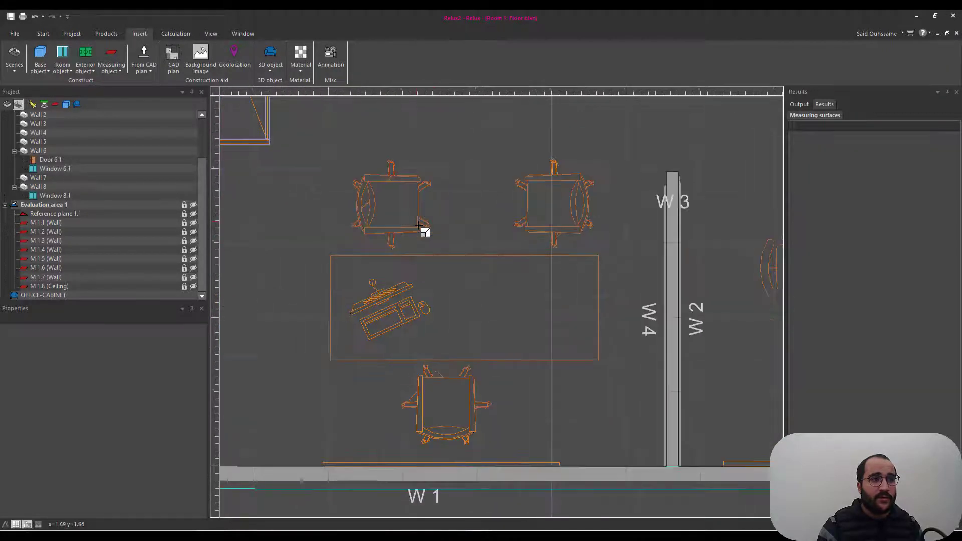
scroll(419, 226, "down", 3)
scroll(419, 226, "right", 2)
scroll(419, 226, "up", 3)
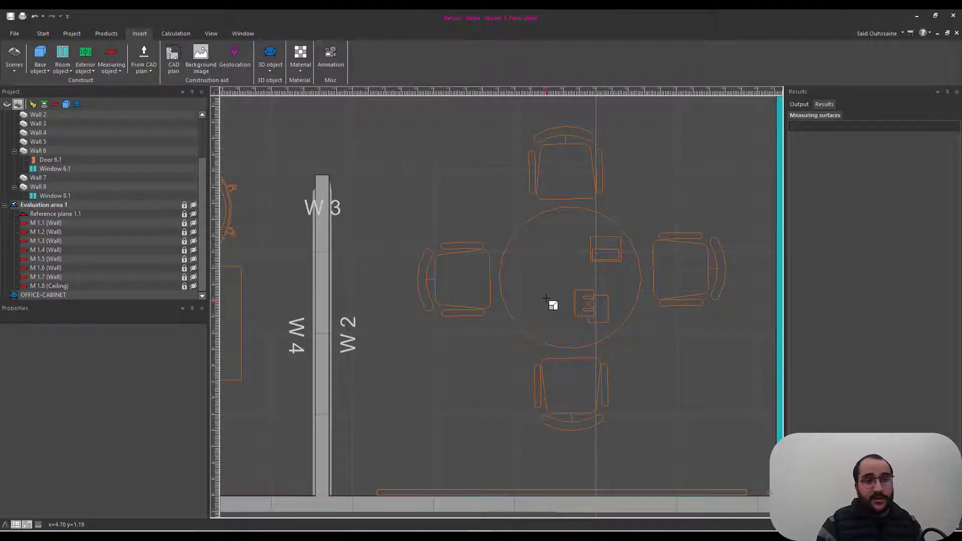
scroll(551, 303, "down", 3)
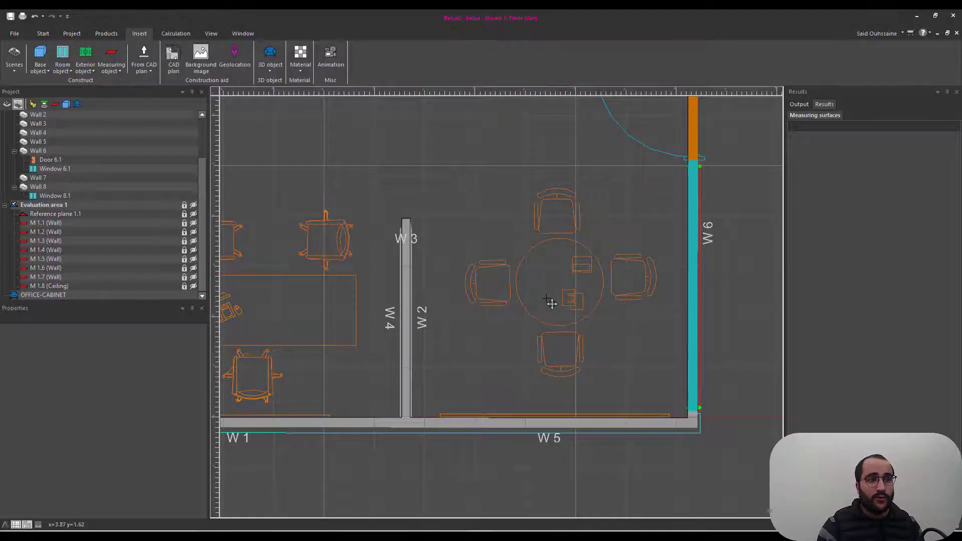
Switch to ReluxNet in the browser and open the Office Tables family of the Relux 3D-Objects catalogue.
scroll(551, 303, "down", 2)
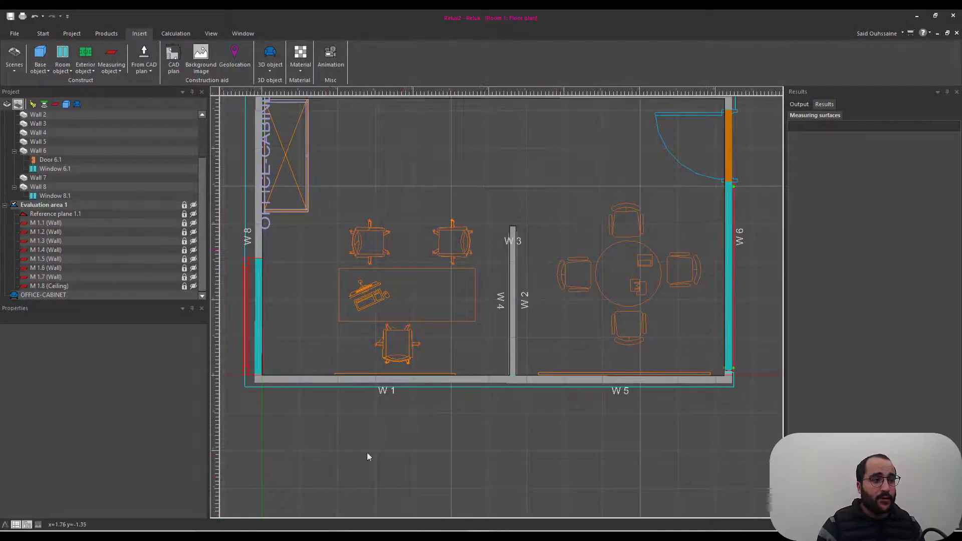
key("alt+Tab")
left_click(353, 366)
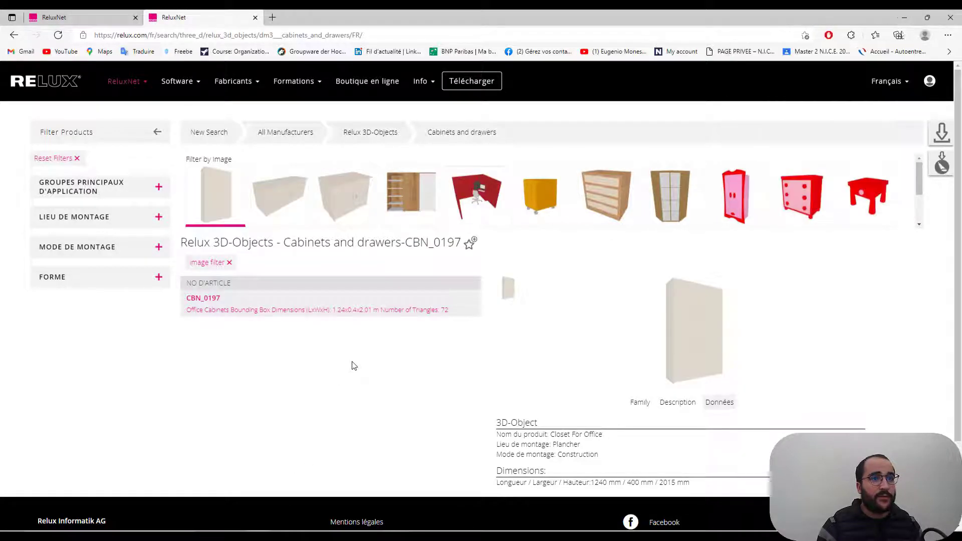
left_click(376, 134)
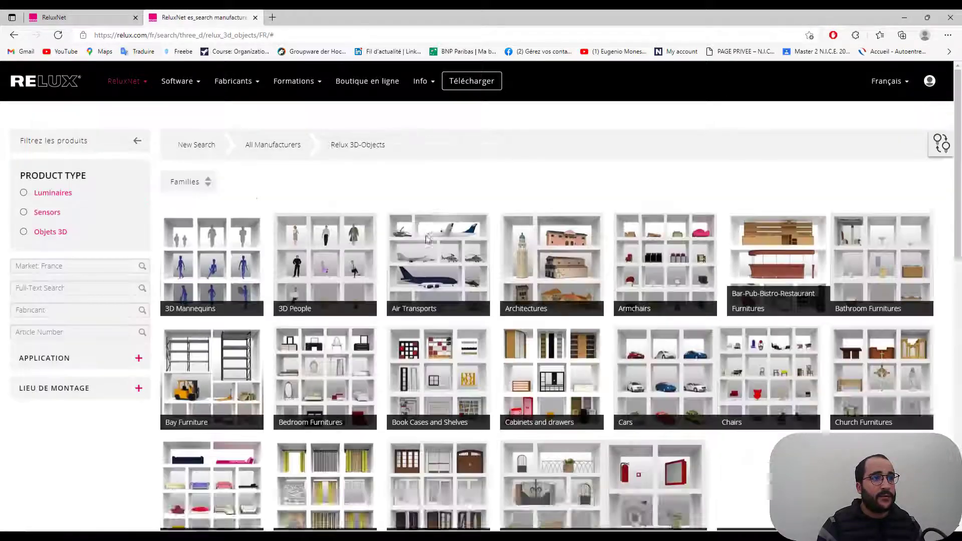
scroll(432, 249, "down", 4)
scroll(434, 252, "down", 4)
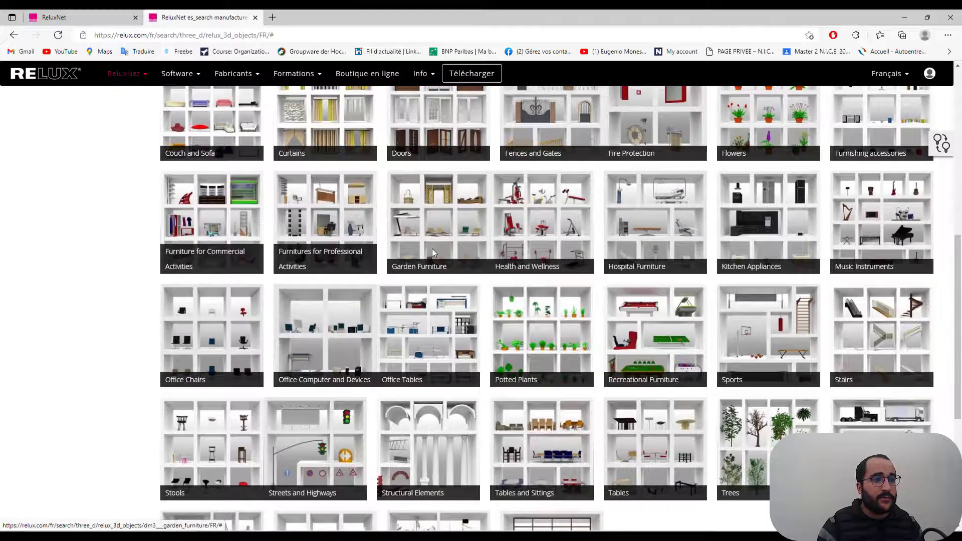
scroll(432, 248, "down", 1)
left_click(433, 251)
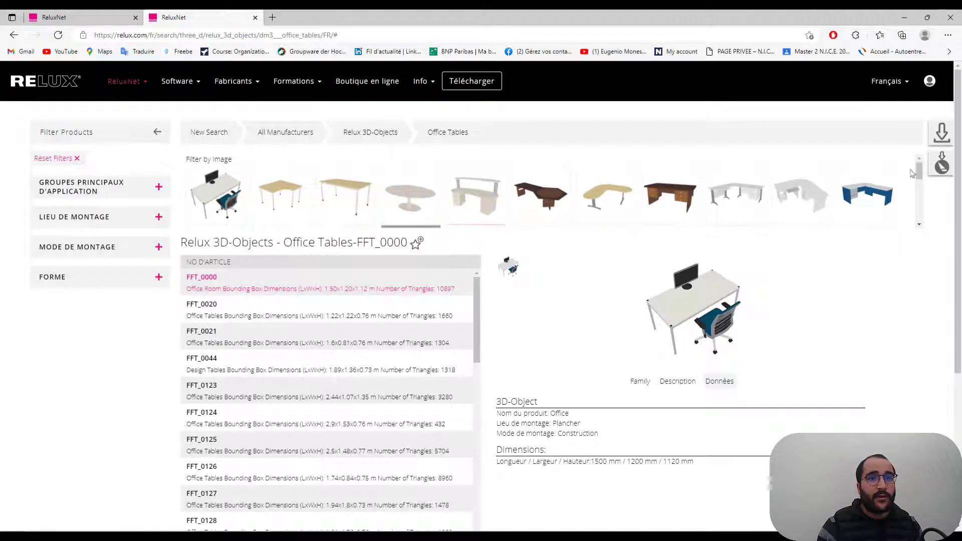
Find the plain rectangular office table FFT_0696 among the office tables and download its 3D object file.
left_click_drag(920, 170, 920, 219)
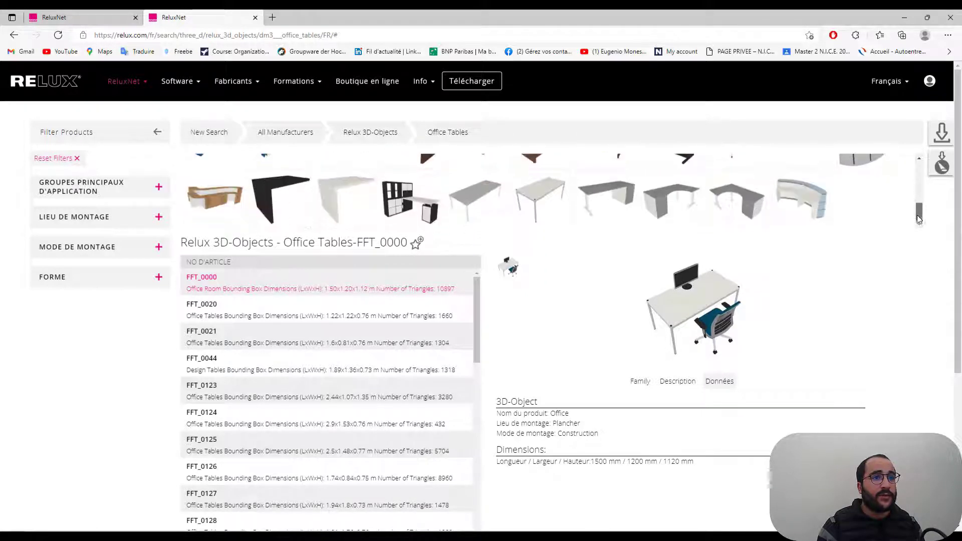
left_click(551, 208)
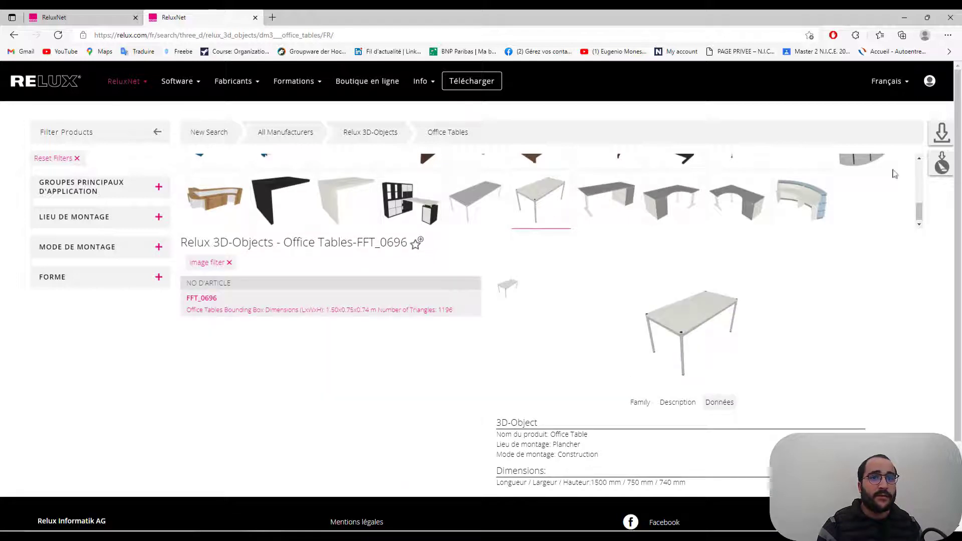
left_click(949, 169)
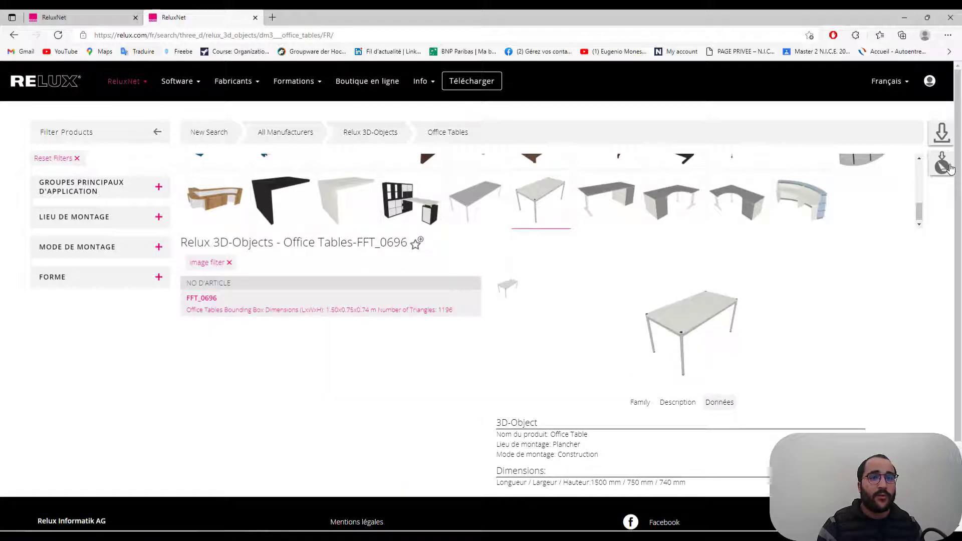
Insert the downloaded dm3___fft_0696 (1).rolfz from its folder into the Relux floor plan over the CAD desk outline, at about X 1.78 m, Y 1.04 m.
left_click(866, 76)
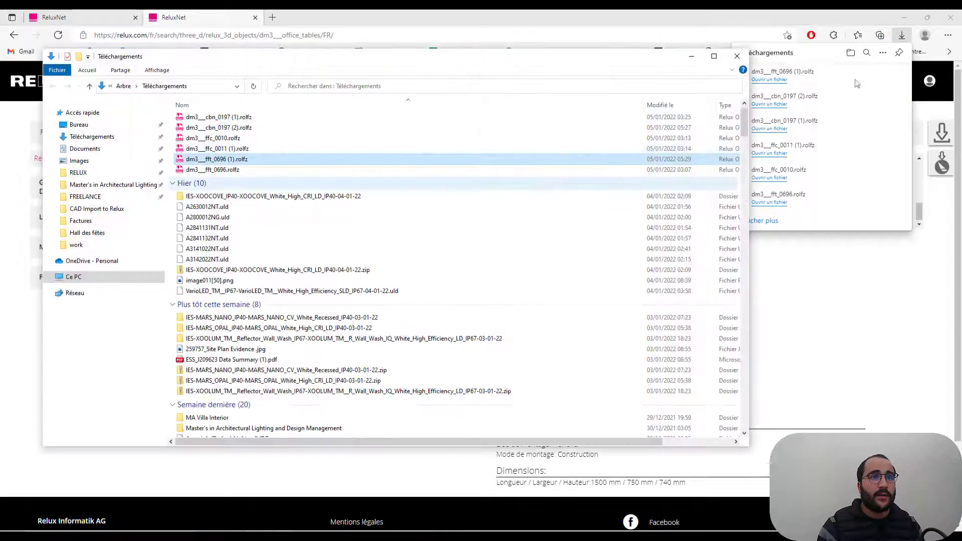
left_click_drag(244, 160, 513, 476)
left_click_drag(404, 305, 404, 305)
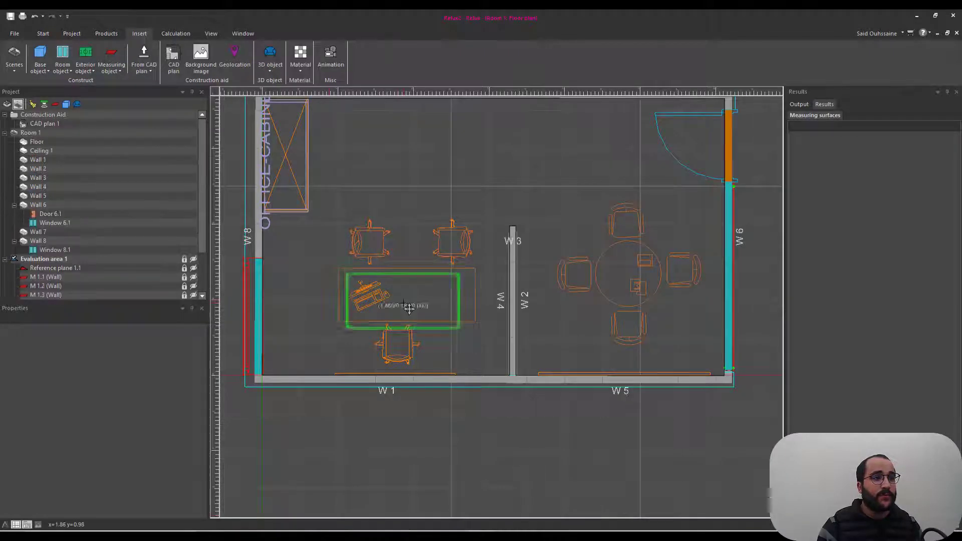
scroll(407, 303, "up", 2)
left_click(434, 302)
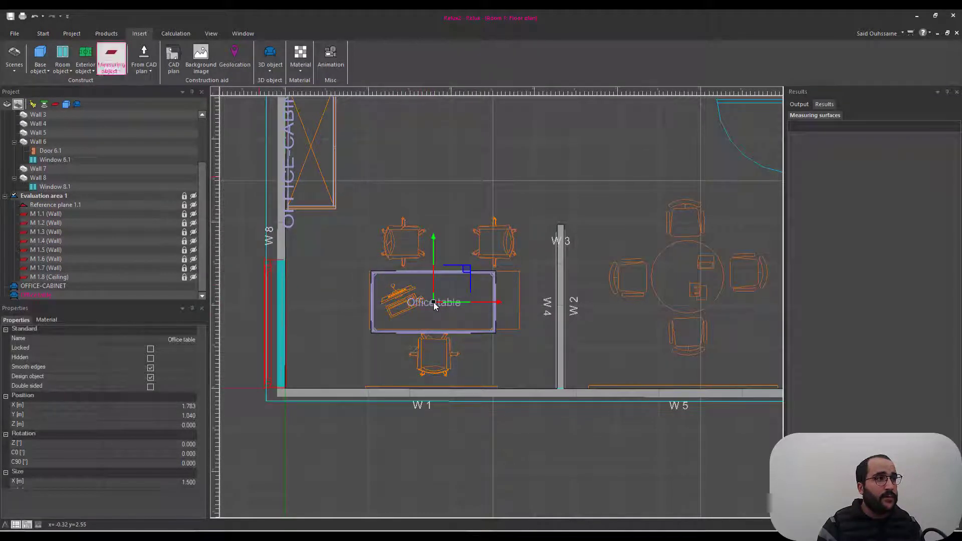
Scale the office table to about 1.81 m long and reduce its depth to match the CAD desk outline.
left_click(43, 33)
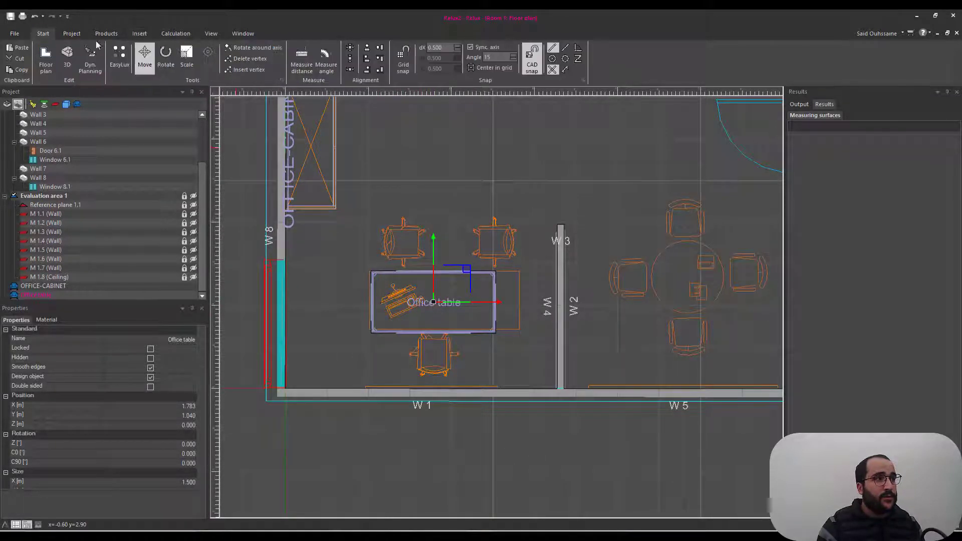
left_click(187, 56)
scroll(360, 179, "up", 5)
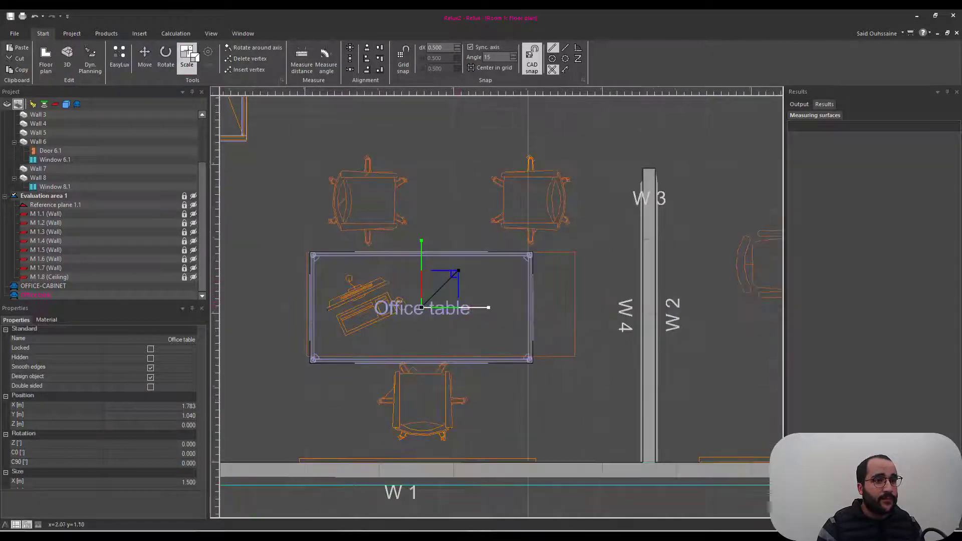
left_click_drag(523, 300, 538, 300)
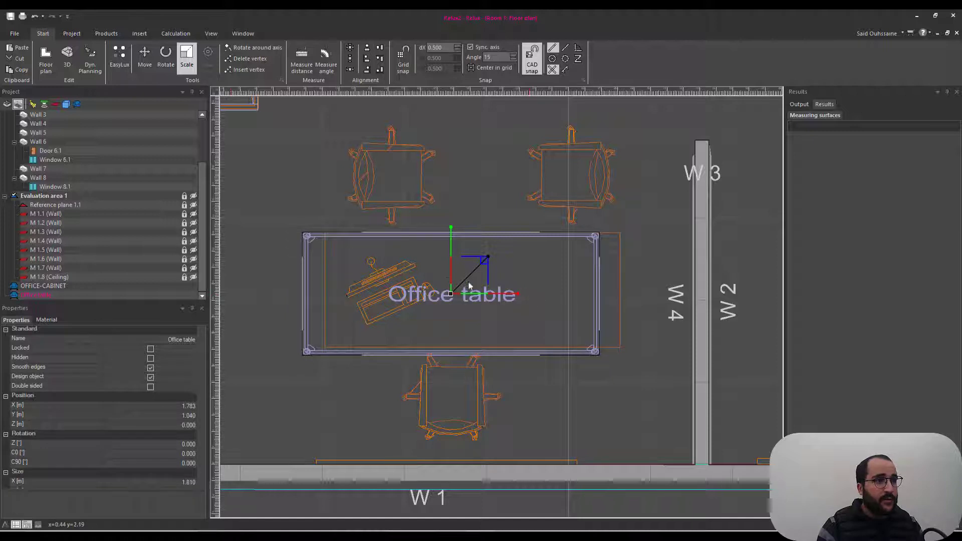
scroll(450, 280, "up", 2)
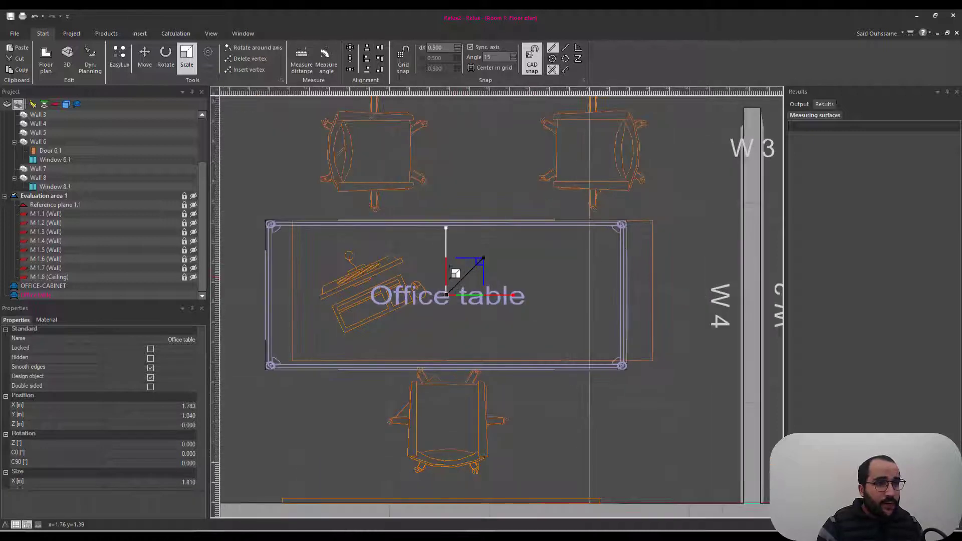
left_click_drag(450, 231, 440, 247)
Move the scaled office table onto the CAD desk outline, to about X 1.91 m and Y 1.06 m.
right_click(418, 243)
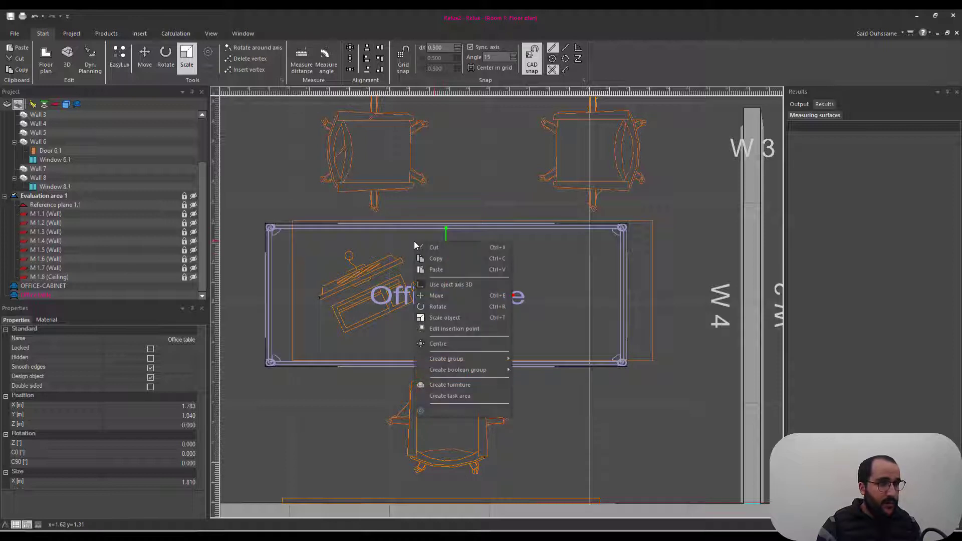
left_click(460, 290)
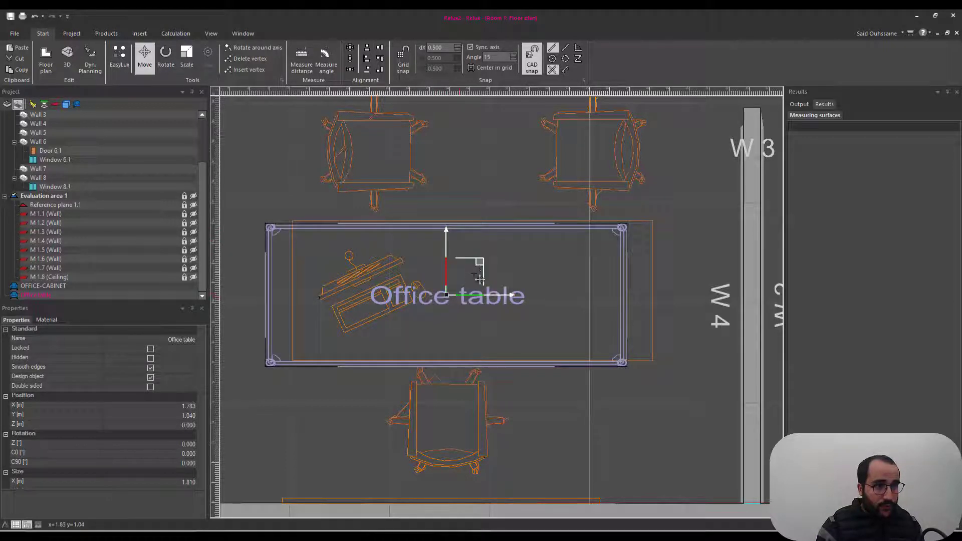
left_click_drag(485, 271, 512, 266)
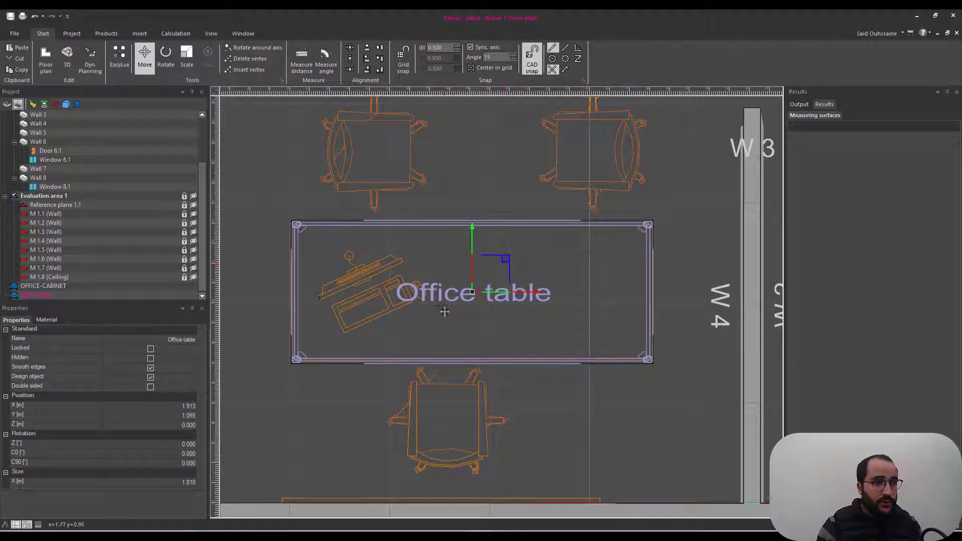
Check the placed office table up close in the 3D view and return to the floor plan.
key("ctrl+Tab")
left_click(642, 360)
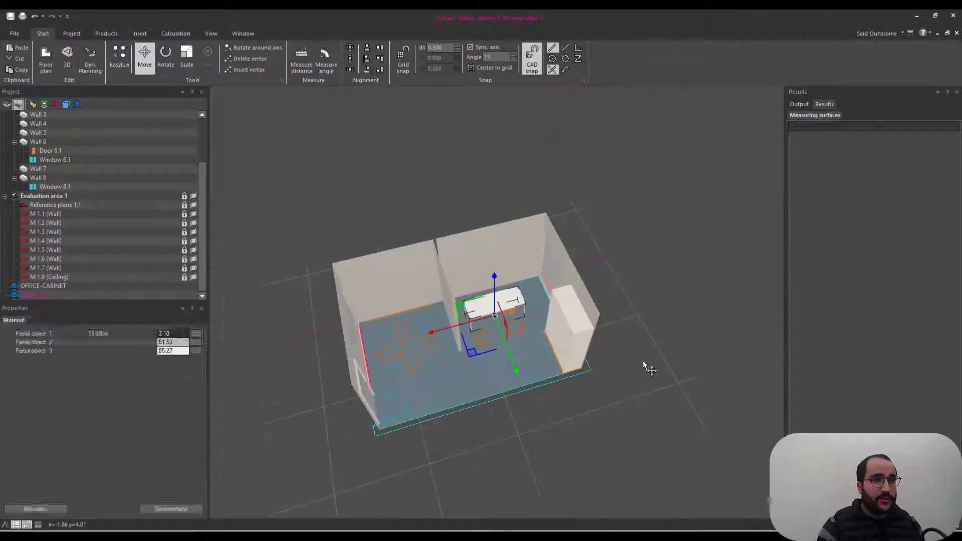
scroll(606, 358, "up", 4)
scroll(508, 336, "up", 4)
middle_click_drag(508, 336, 469, 324)
scroll(489, 288, "down", 2)
scroll(452, 300, "up", 3)
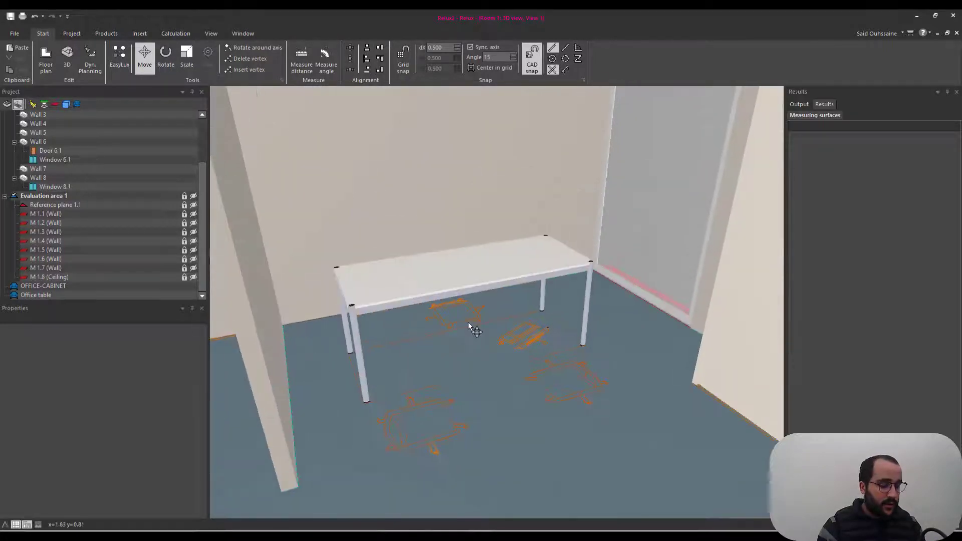
key("ctrl+Tab")
scroll(473, 326, "down", 2)
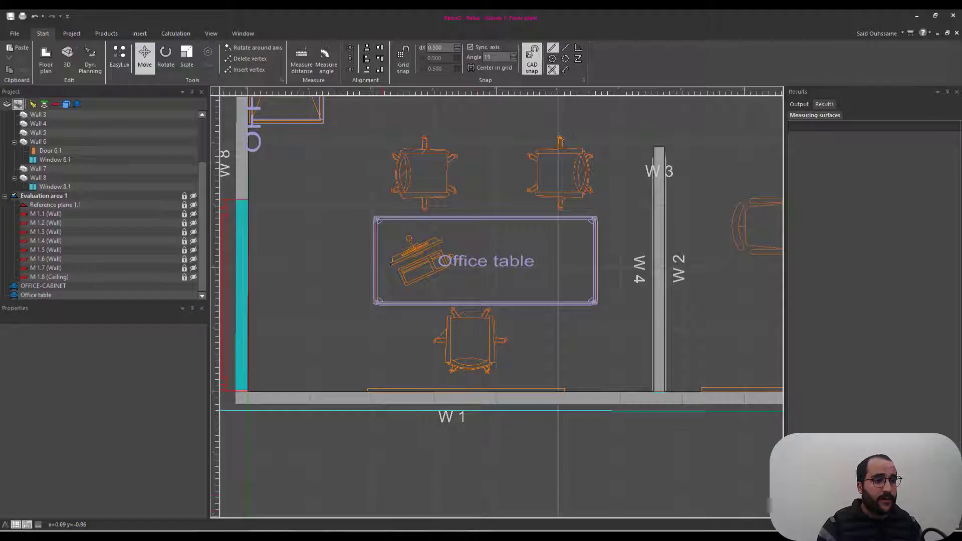
Return to the ReluxNet 3D object families in the browser, search the page for "chair" and open the Office Chairs family.
left_click(306, 536)
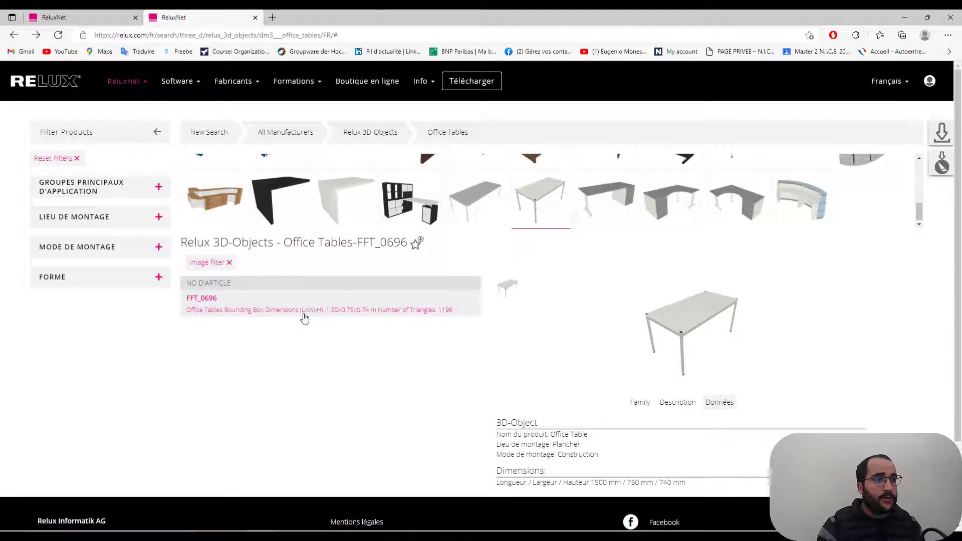
left_click(383, 135)
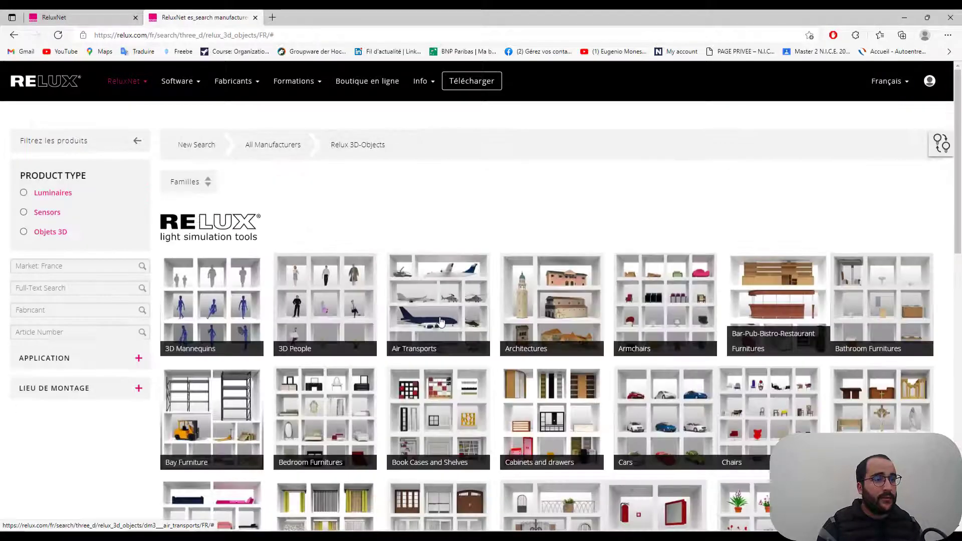
scroll(441, 321, "down", 8)
scroll(440, 321, "down", 1)
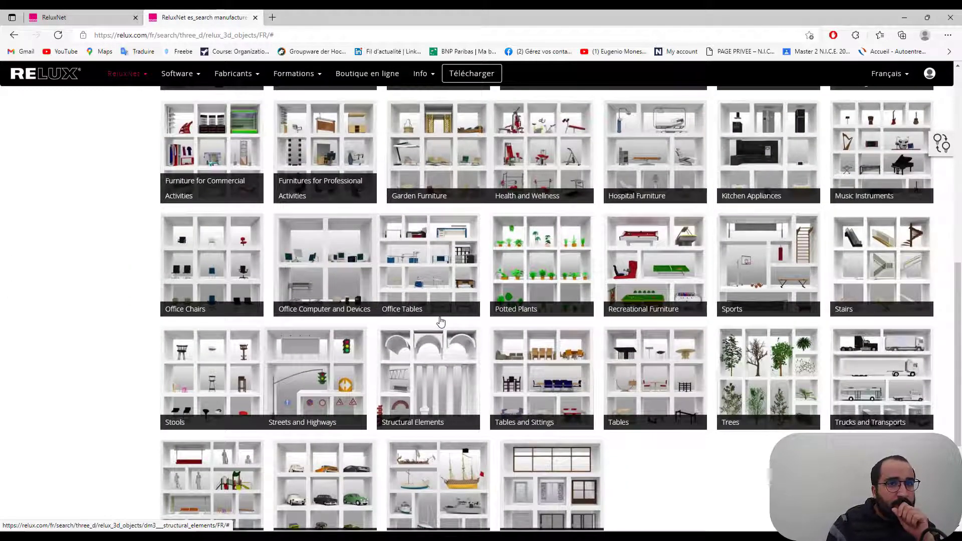
scroll(441, 321, "down", 2)
scroll(441, 321, "up", 4)
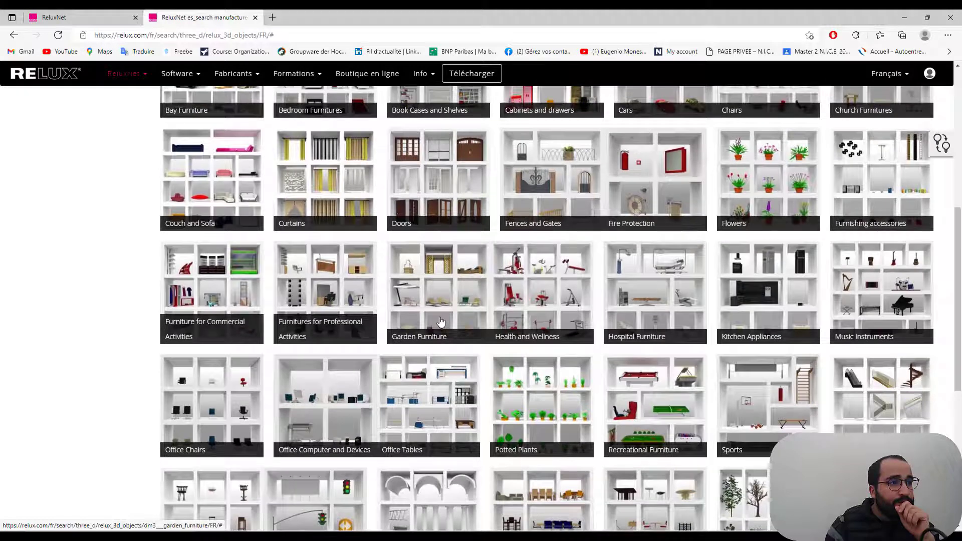
scroll(441, 322, "up", 3)
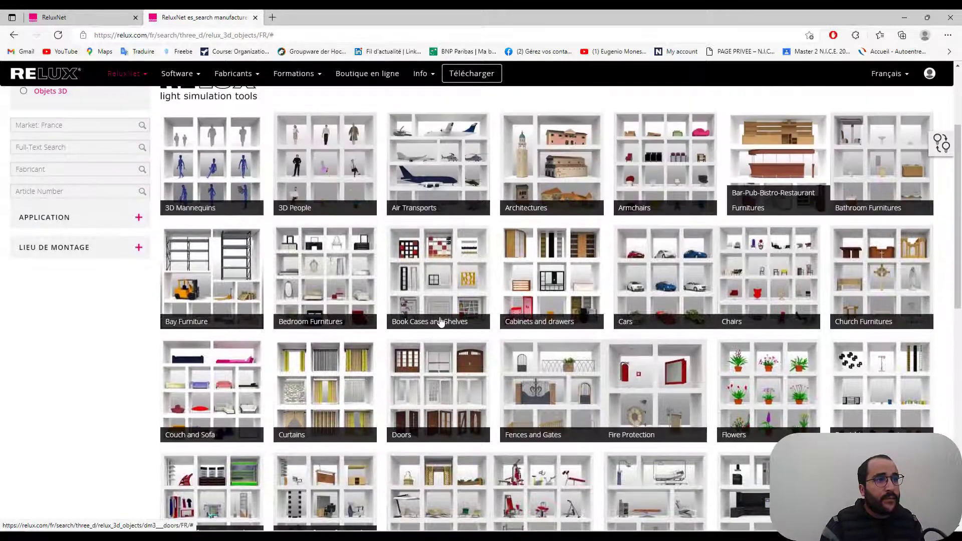
key("ctrl+f")
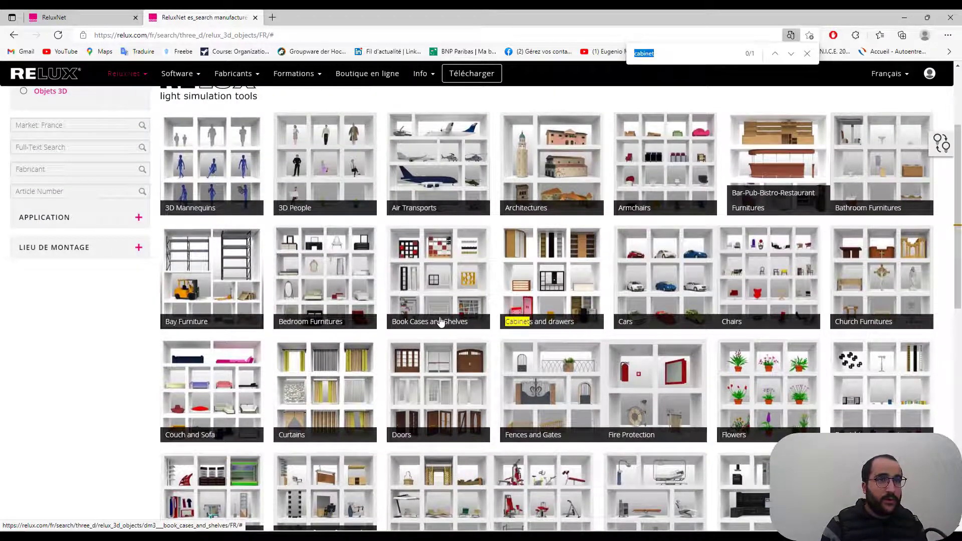
type("chair")
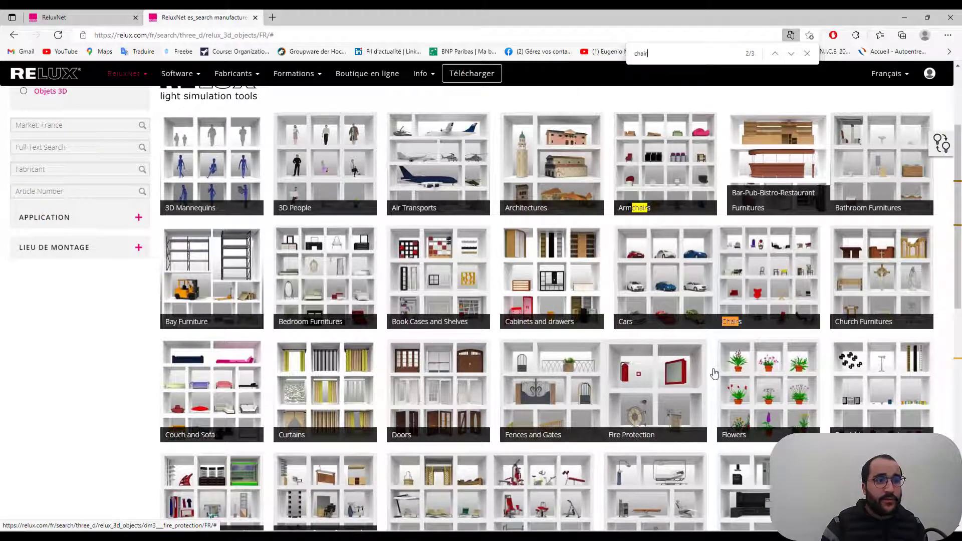
key("Return")
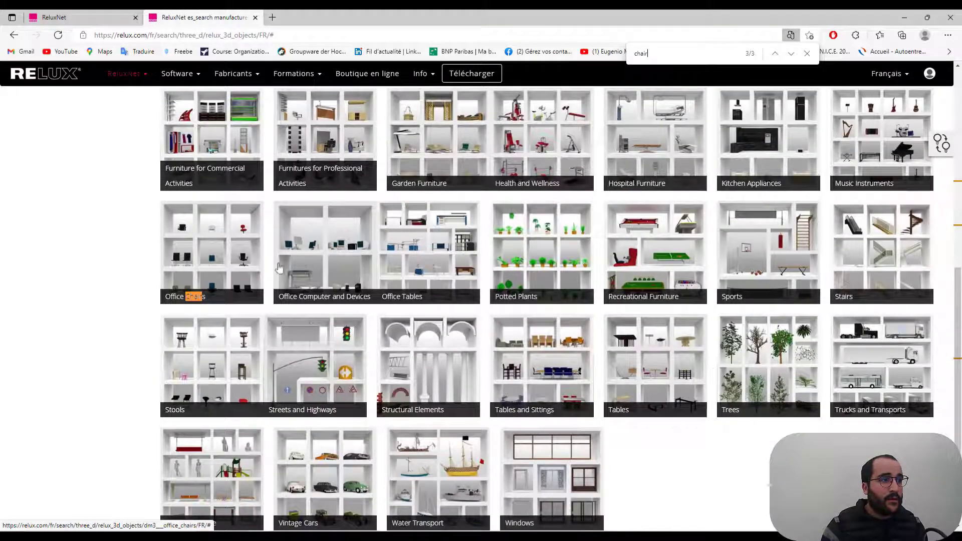
left_click(242, 258)
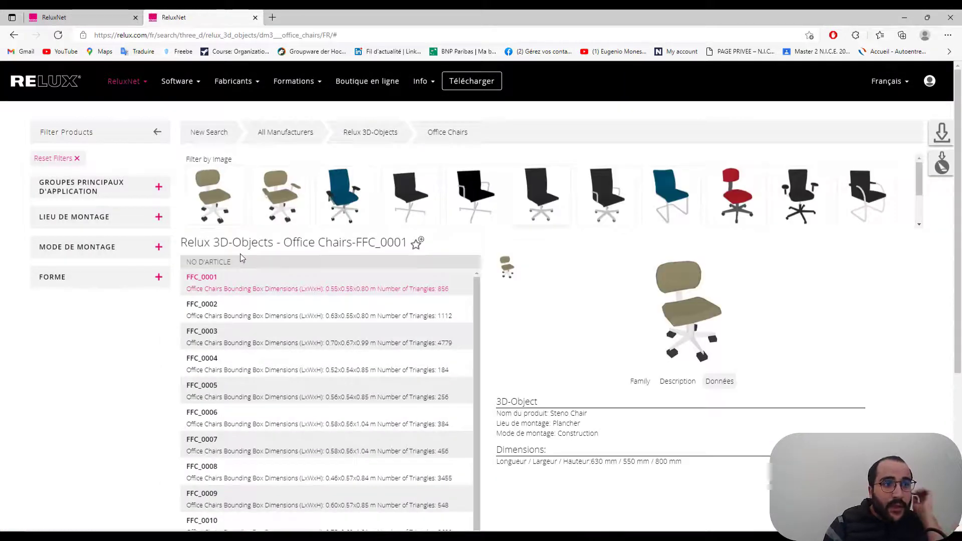
Choose the black wheeled office chair with arms, FFC_0010, and download its 3D object file.
mouse_move(919, 173)
left_mouse_down()
mouse_move(920, 199)
mouse_move(918, 169)
left_mouse_up()
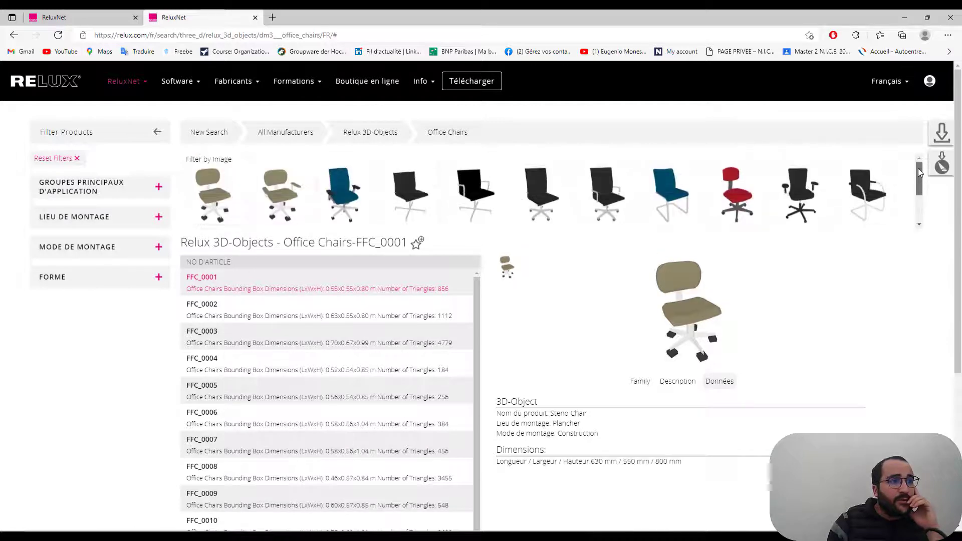
left_click(801, 189)
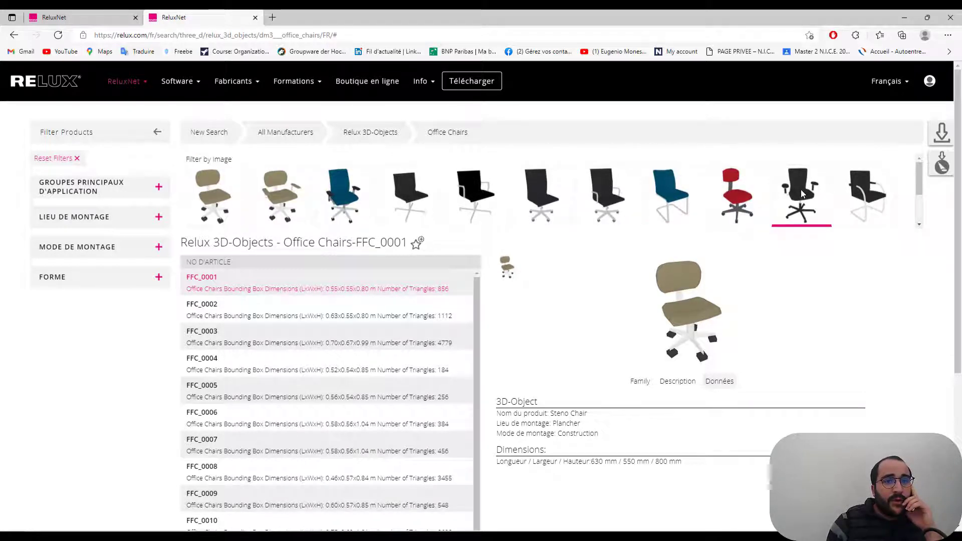
left_click(943, 164)
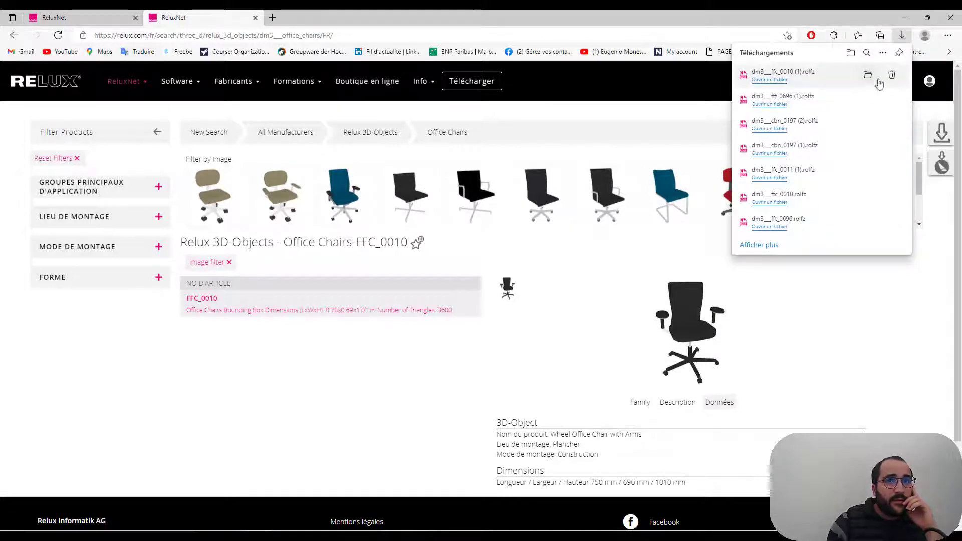
Insert the downloaded office chair into the Relux floor plan, rotated 180°, on the chair outline below the desk at about X 1.75 m, Y 0.41 m.
left_click(871, 75)
left_click_drag(241, 138, 486, 399)
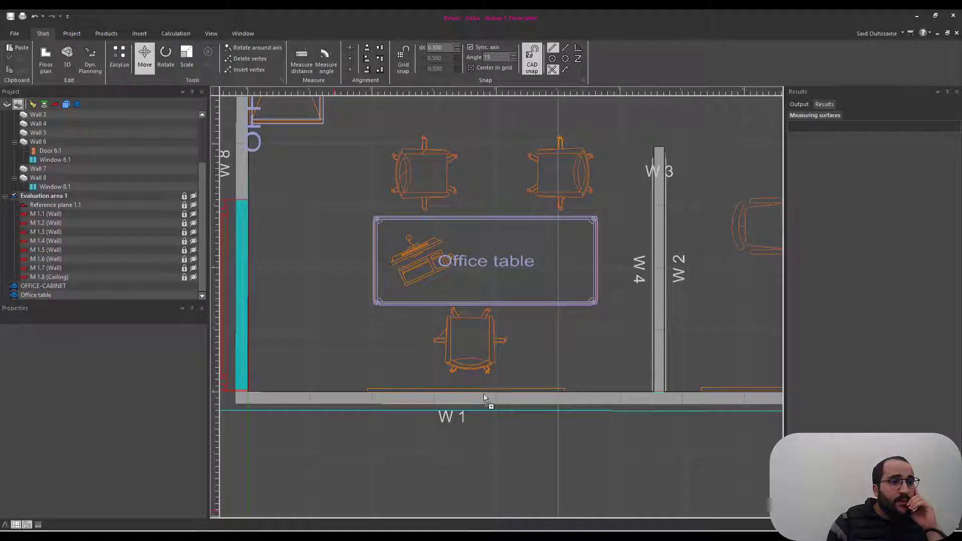
left_click_drag(470, 345, 470, 345)
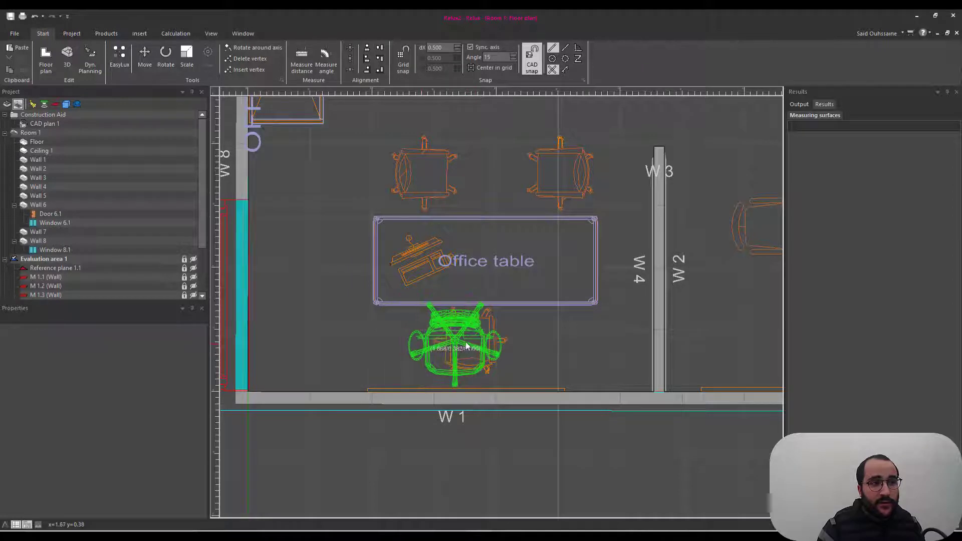
key("space")
key("space")
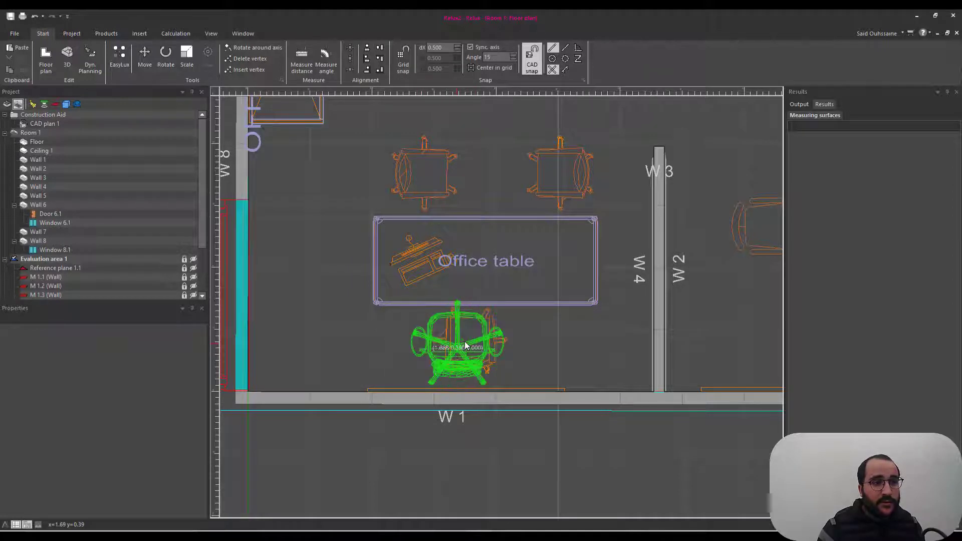
left_click(471, 343)
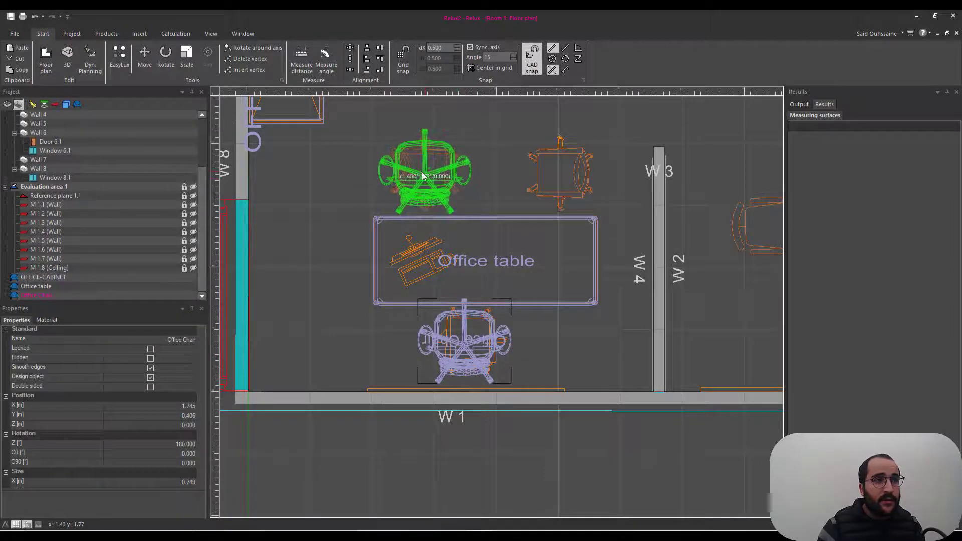
Place two more office chairs above the desk: rotated 90° at about X 1.40, Y 1.77 m and 270° at about X 2.49, Y 1.78 m.
key("space")
left_click(423, 176)
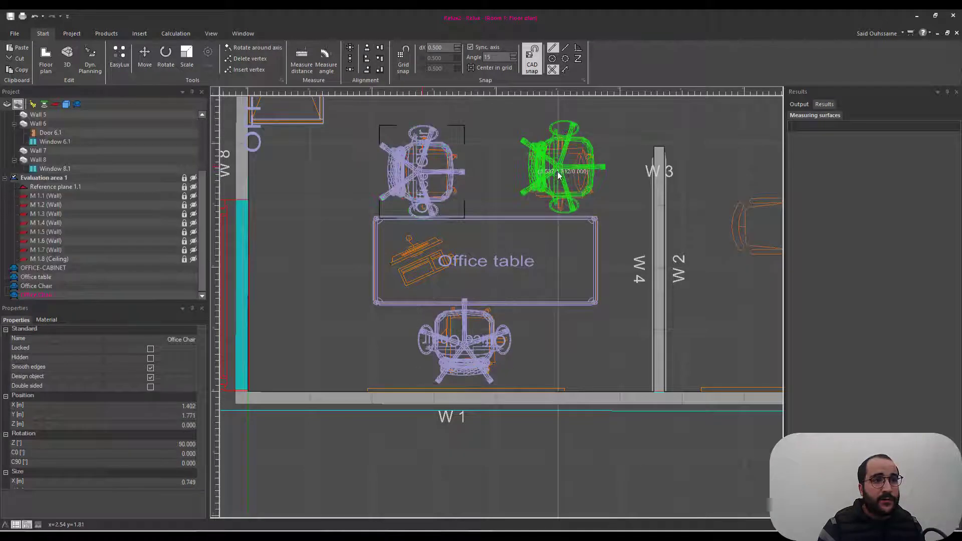
key("space")
key("space")
key("space")
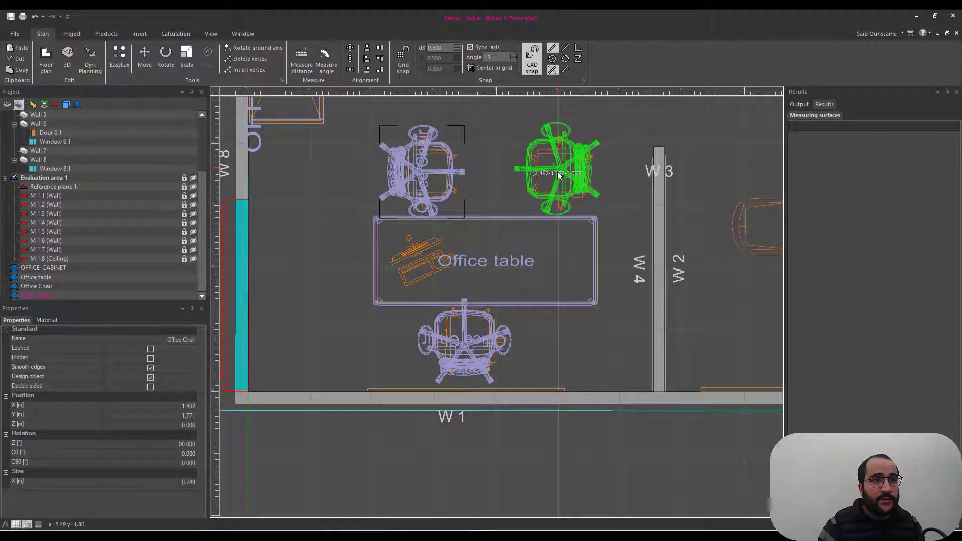
left_click(559, 176)
key("Escape")
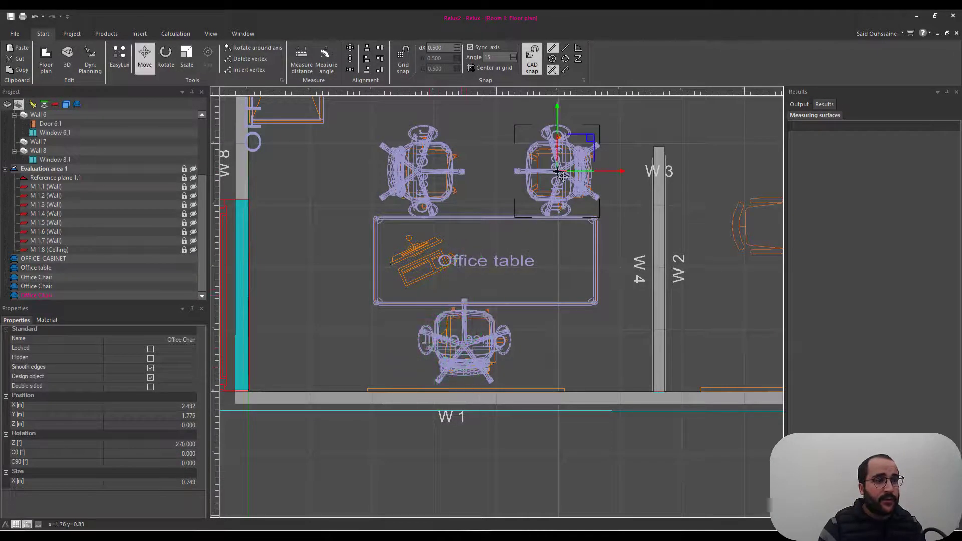
Return to ReluxNet in the browser, choose the black simple meeting chair FFC_0011 and download its 3D object file.
scroll(561, 175, "down", 4)
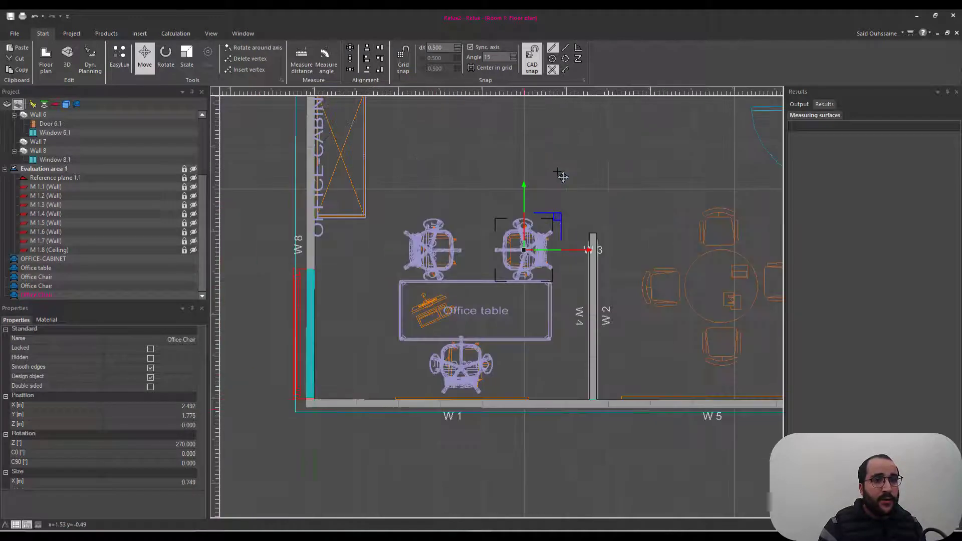
scroll(563, 173, "up", 4)
scroll(558, 173, "up", 1)
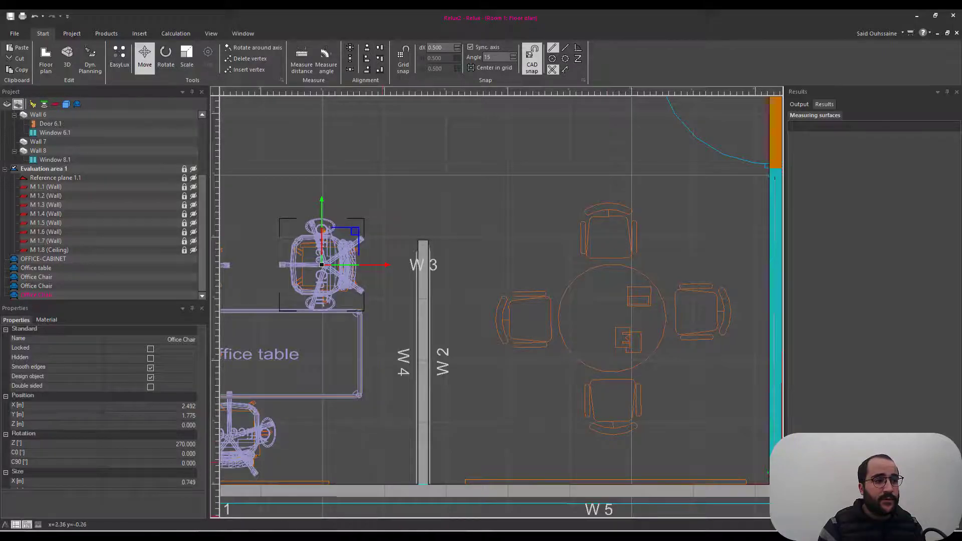
key("alt+Tab")
left_click(814, 284)
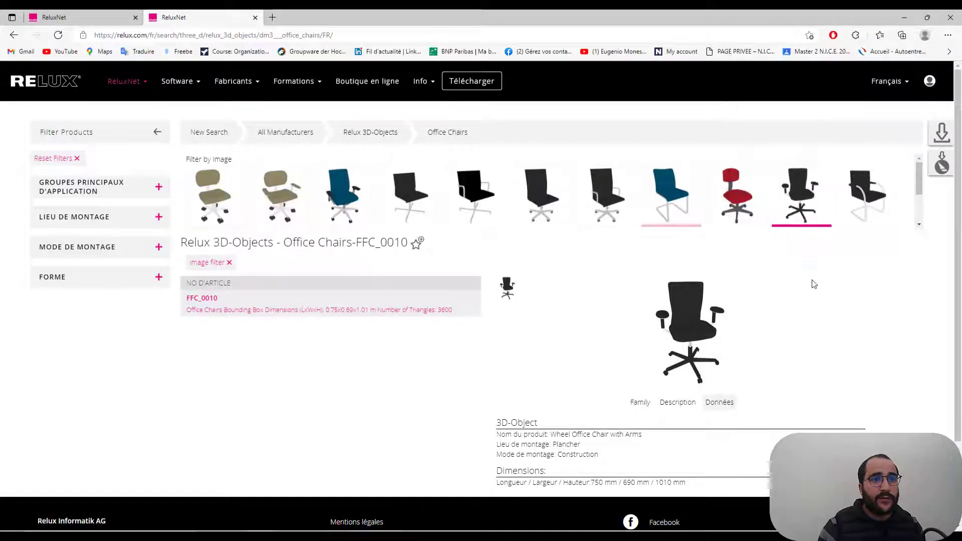
left_click(872, 195)
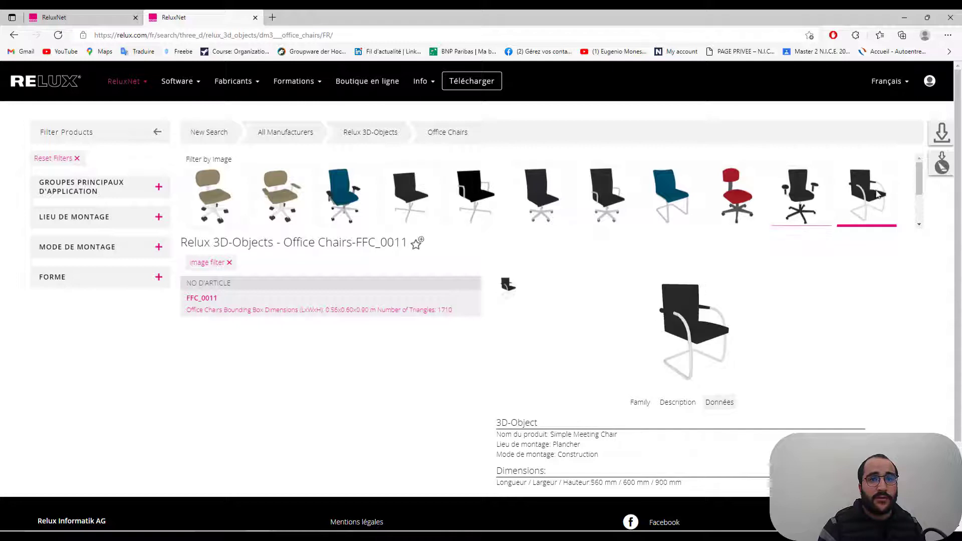
left_click(942, 167)
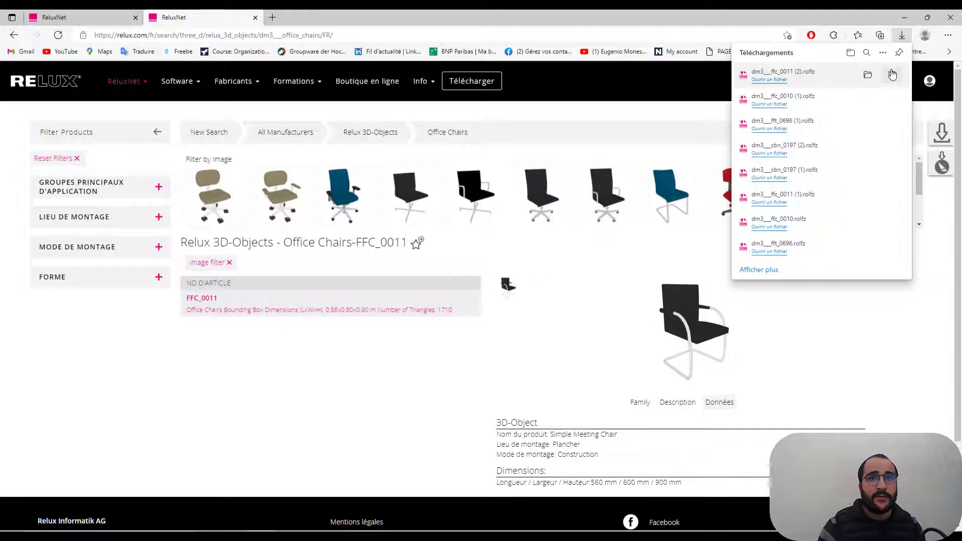
Insert the downloaded meeting chair into the Relux floor plan on the chair outline above the round table, at about X 4.82 m, Y 2.03 m.
left_click(868, 75)
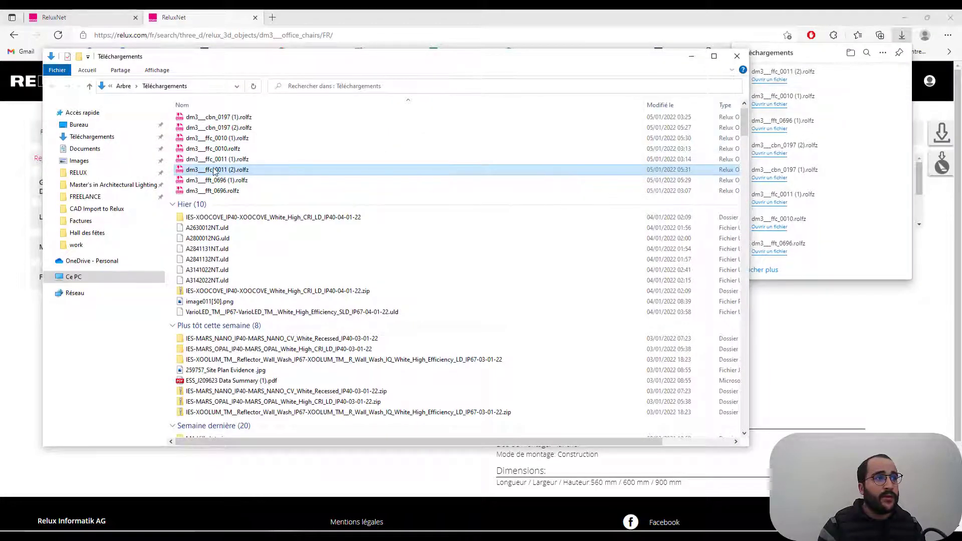
mouse_move(216, 172)
left_mouse_down()
mouse_move(421, 242)
mouse_move(393, 459)
mouse_move(350, 516)
mouse_move(504, 503)
left_mouse_up()
left_click_drag(534, 328, 534, 325)
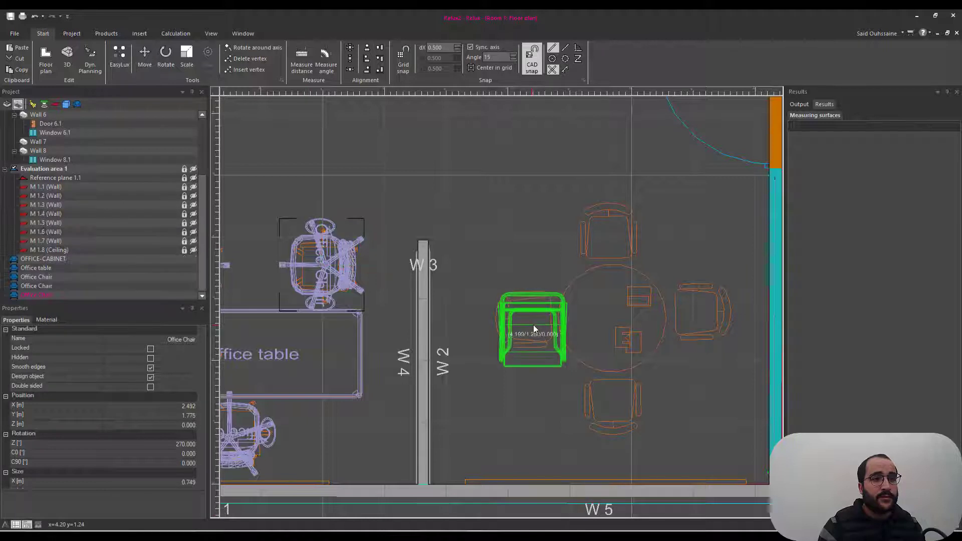
middle_click_drag(534, 326, 471, 277)
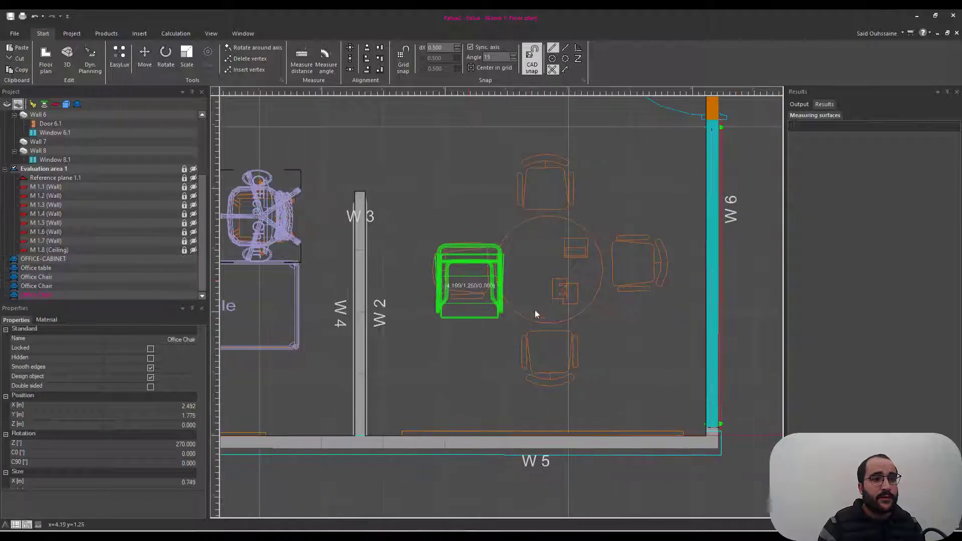
left_click(546, 189)
Place meeting chairs on the three remaining outlines, rotated 90° at about (4.14, 1.33), 180° at (4.84, 0.64) and 270° at (5.61, 1.37) m.
key("space")
key("space")
key("space")
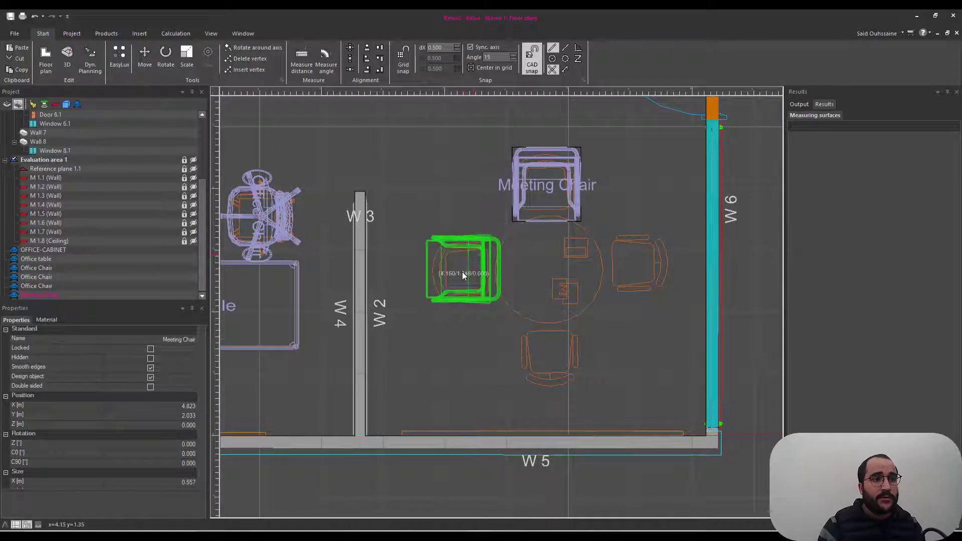
left_click(462, 271)
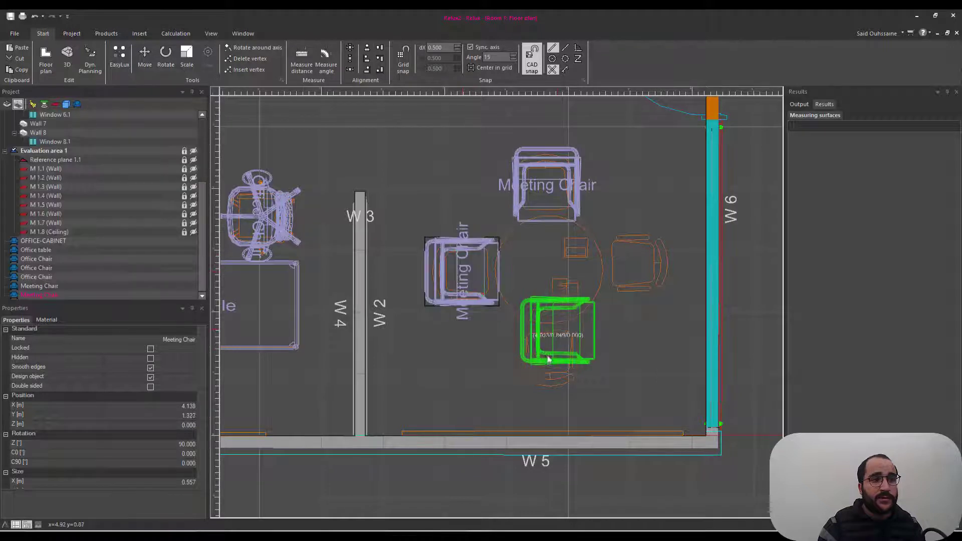
key("space")
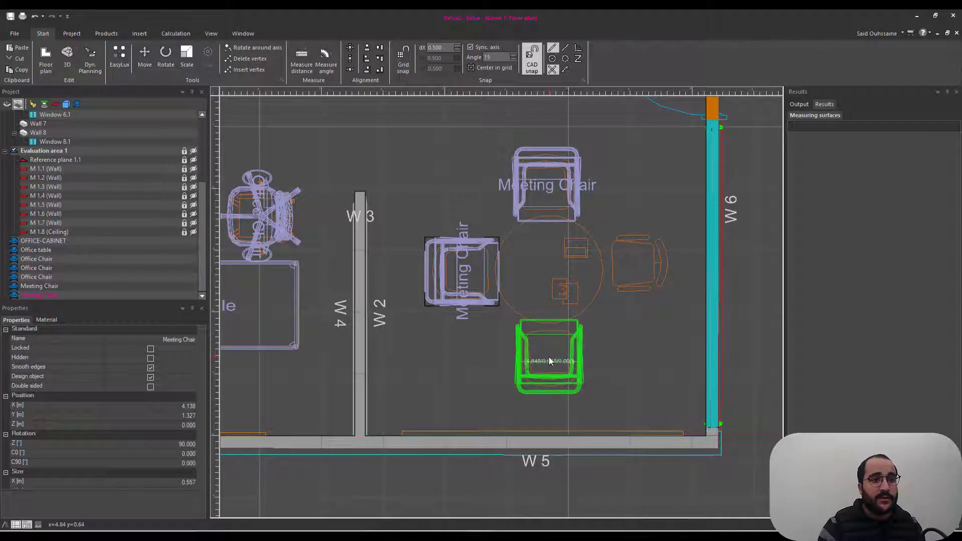
left_click(549, 359)
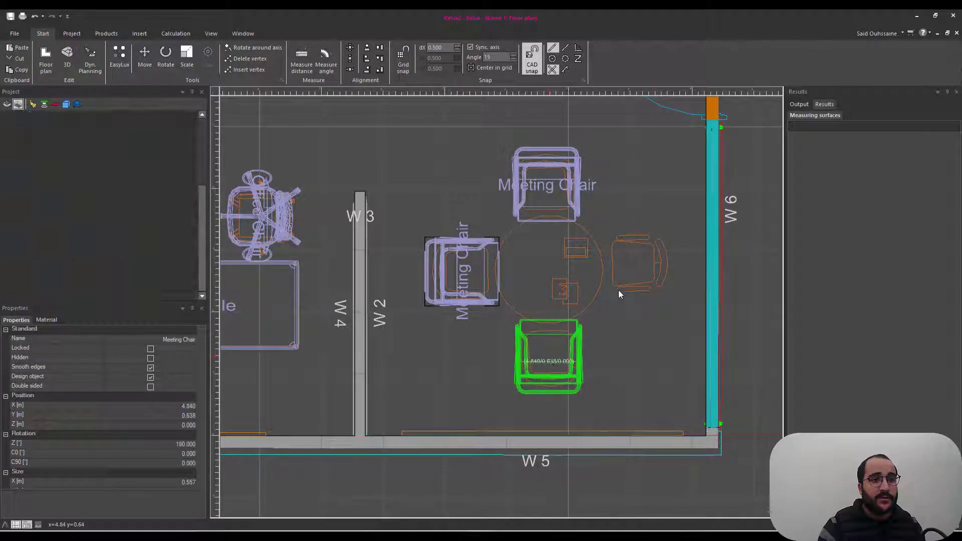
left_click(644, 266)
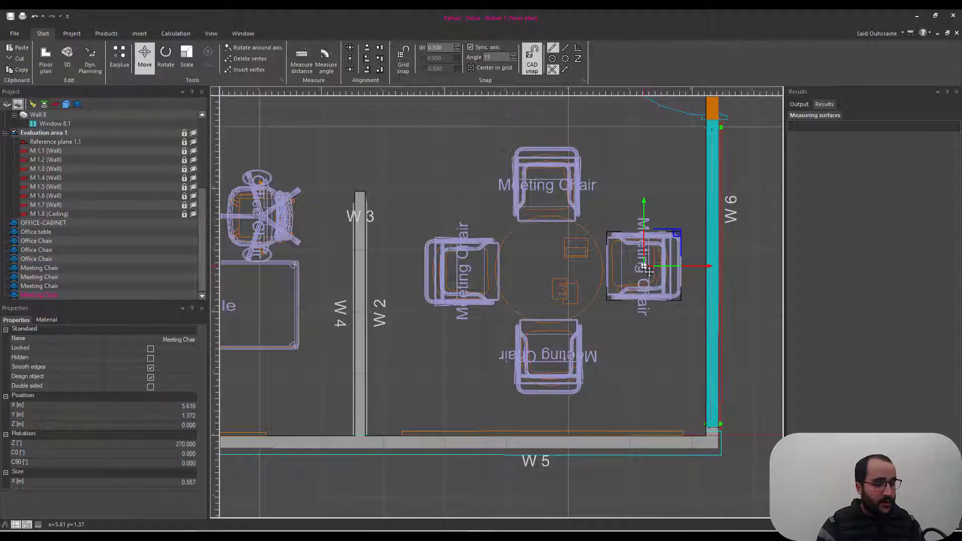
Check the placed office and meeting chairs in the 3D view, return to the floor plan and look at the desk area.
key("ctrl+Tab")
scroll(643, 266, "down", 5)
middle_click_drag(643, 266, 508, 379)
left_click(603, 338)
scroll(603, 338, "up", 3)
scroll(515, 342, "down", 3)
scroll(504, 365, "up", 3)
scroll(627, 323, "up", 1)
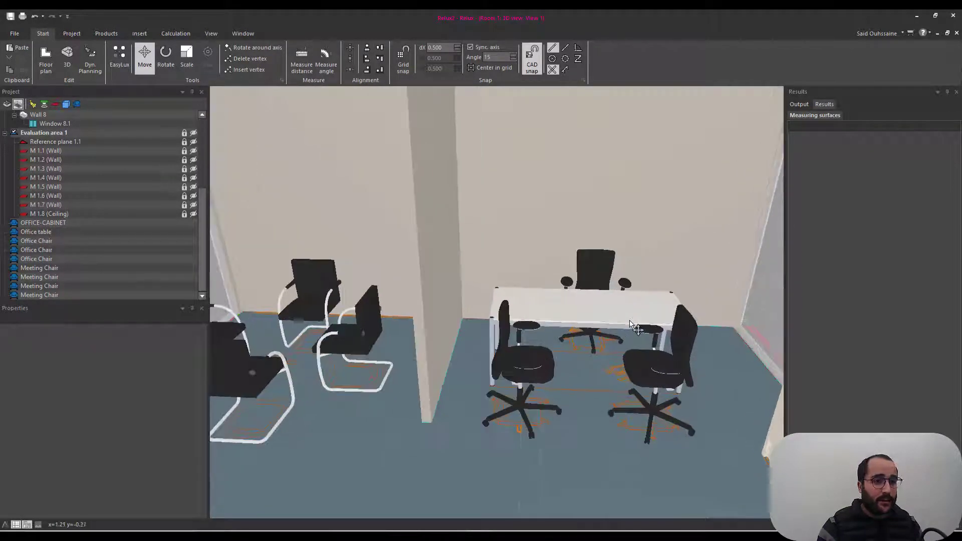
scroll(631, 321, "down", 1)
key("ctrl+Tab")
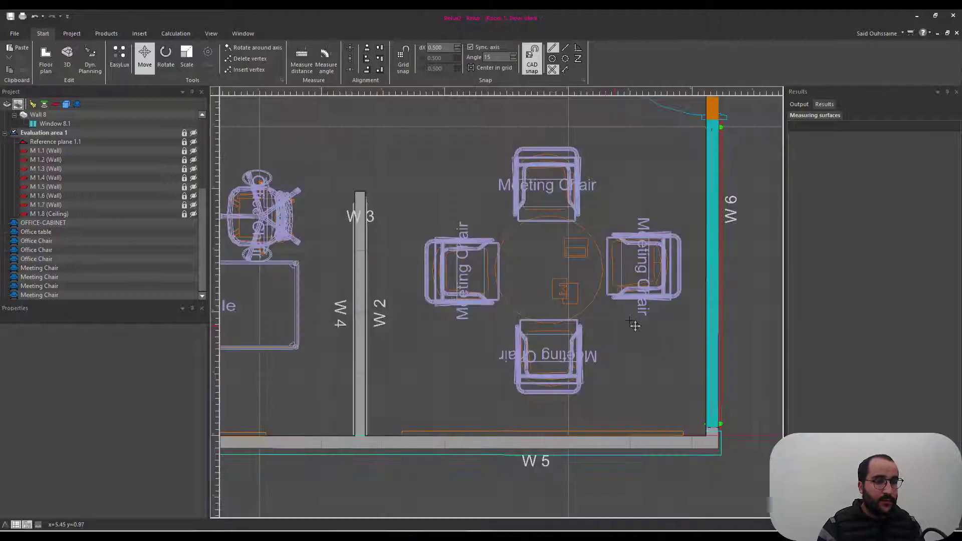
scroll(631, 322, "down", 4)
scroll(631, 321, "up", 2)
scroll(631, 322, "up", 2)
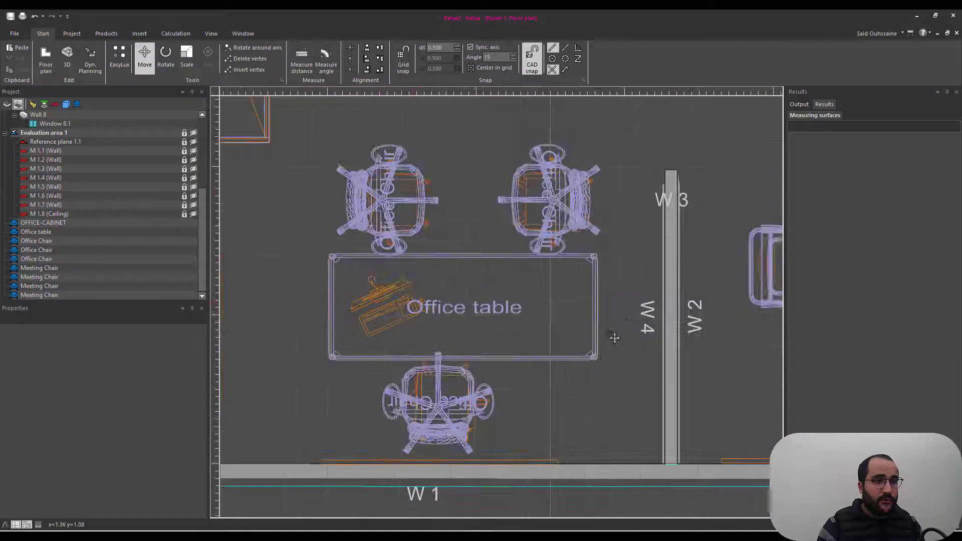
Return to the ReluxNet 3D object families in the browser, search the page for "office" and open the Office Computer and Devices family.
left_click(307, 536)
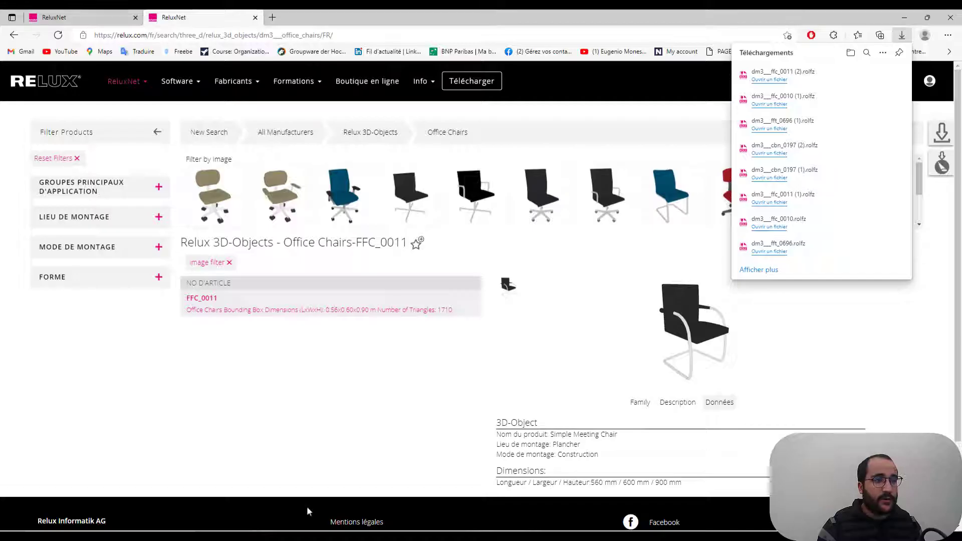
left_click(564, 340)
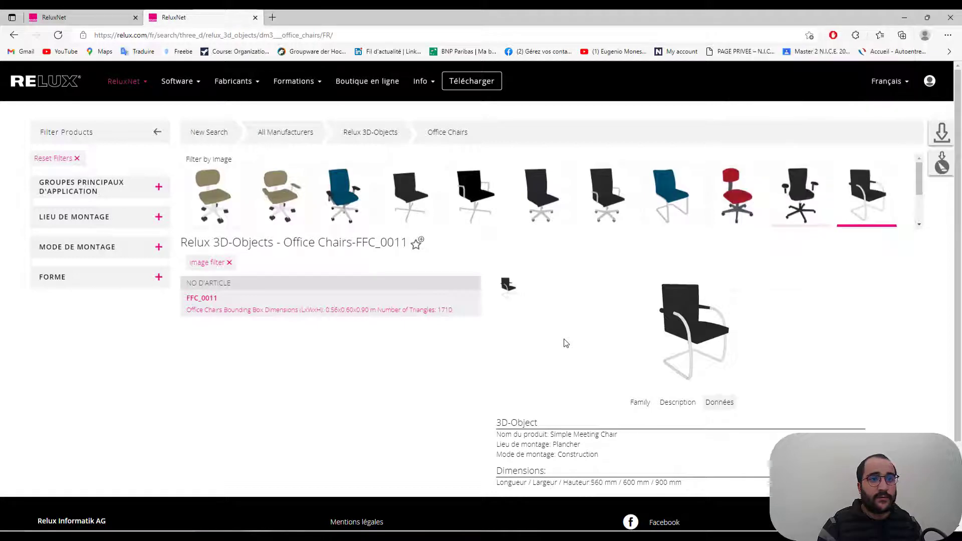
left_click(379, 143)
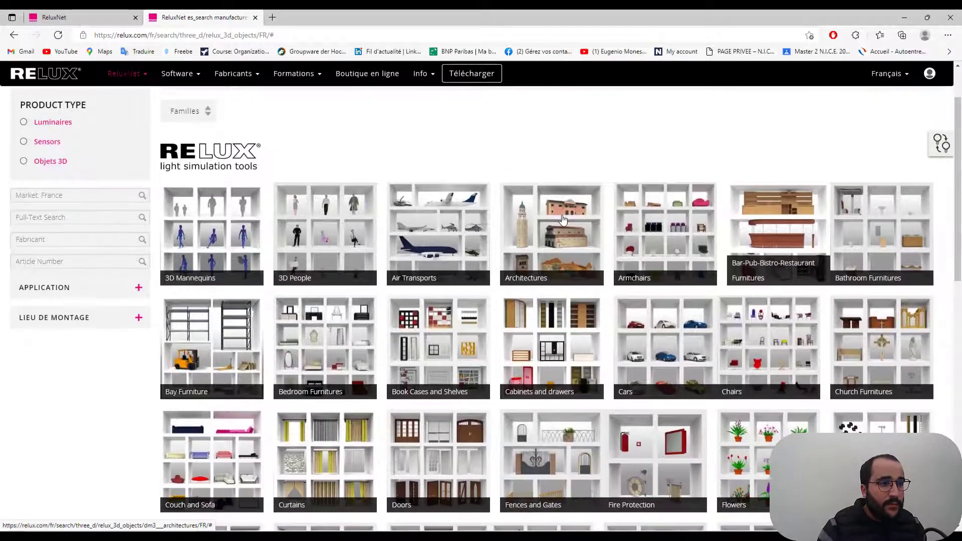
key("ctrl+f")
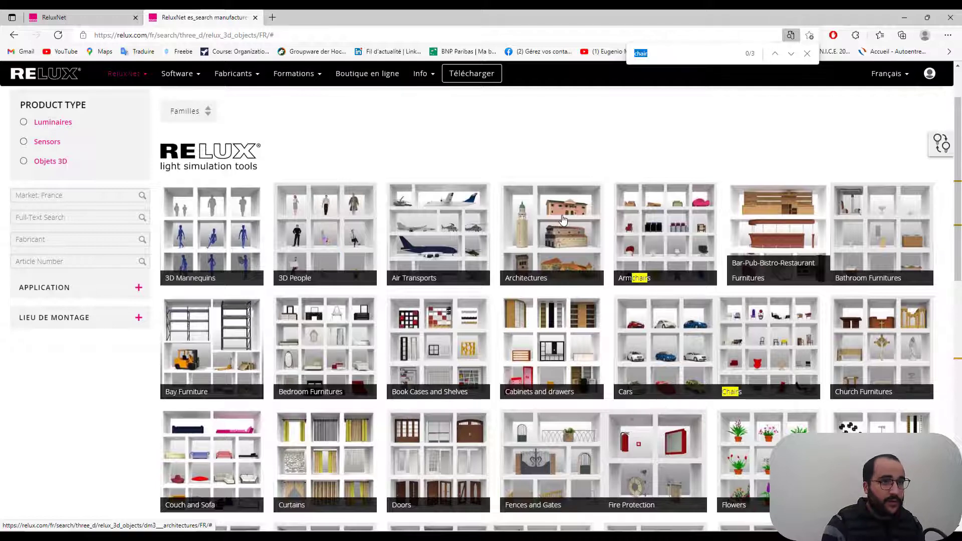
type("office")
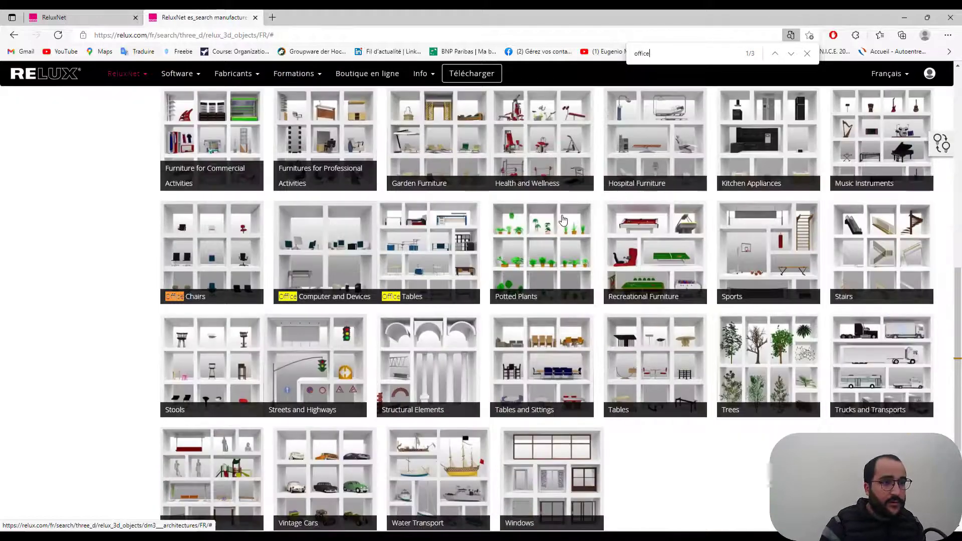
left_click(342, 276)
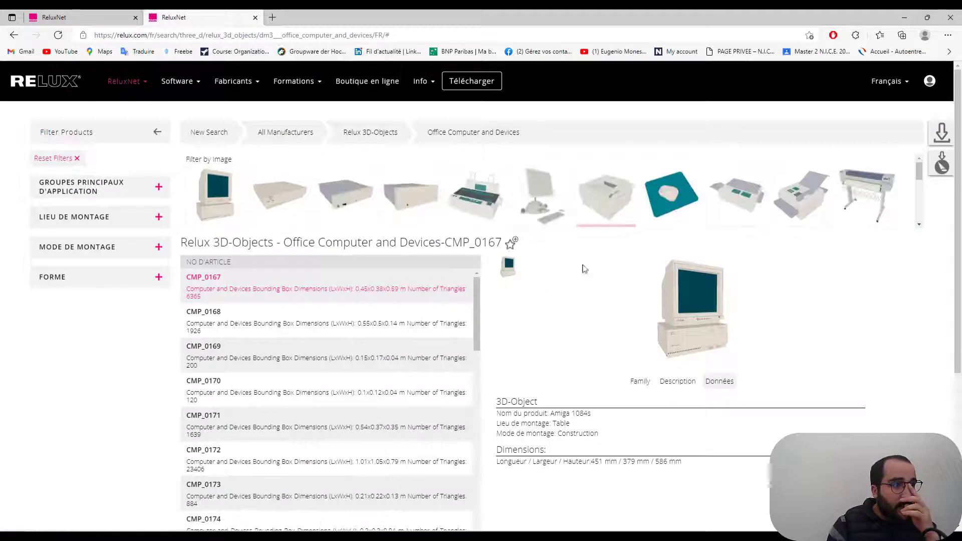
Find the Apple Monitor (CMP_0204) among the Office Computer and Devices images and download its 3D object.
scroll(832, 195, "down", 3)
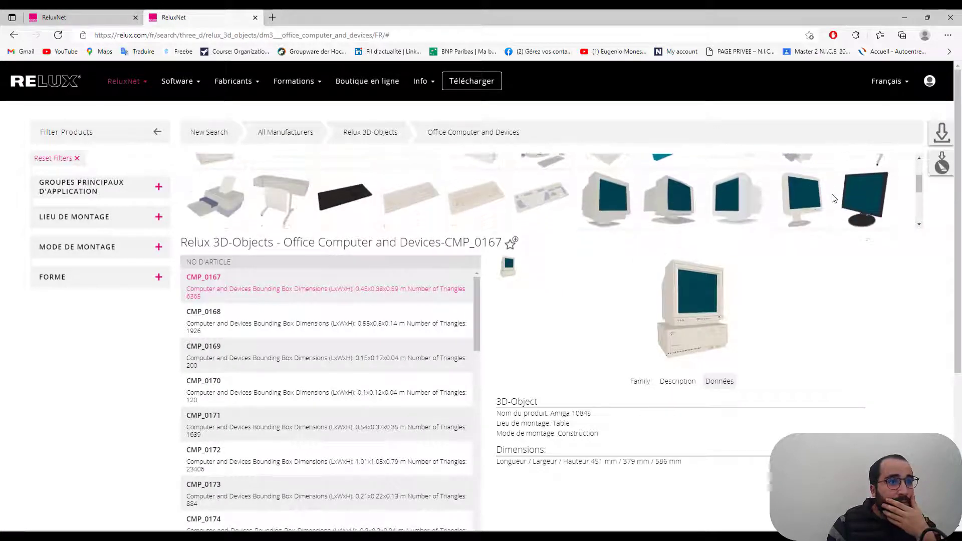
scroll(695, 195, "down", 3)
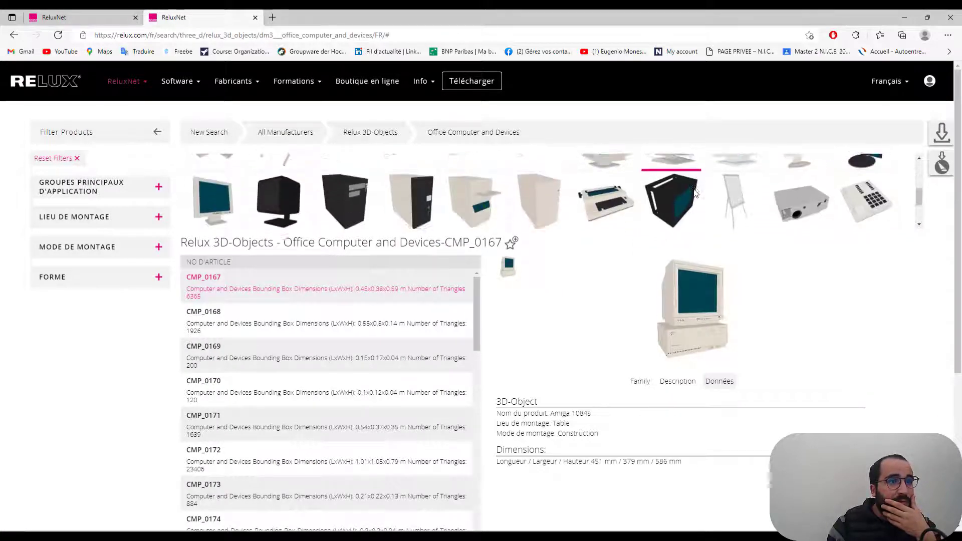
scroll(695, 194, "down", 3)
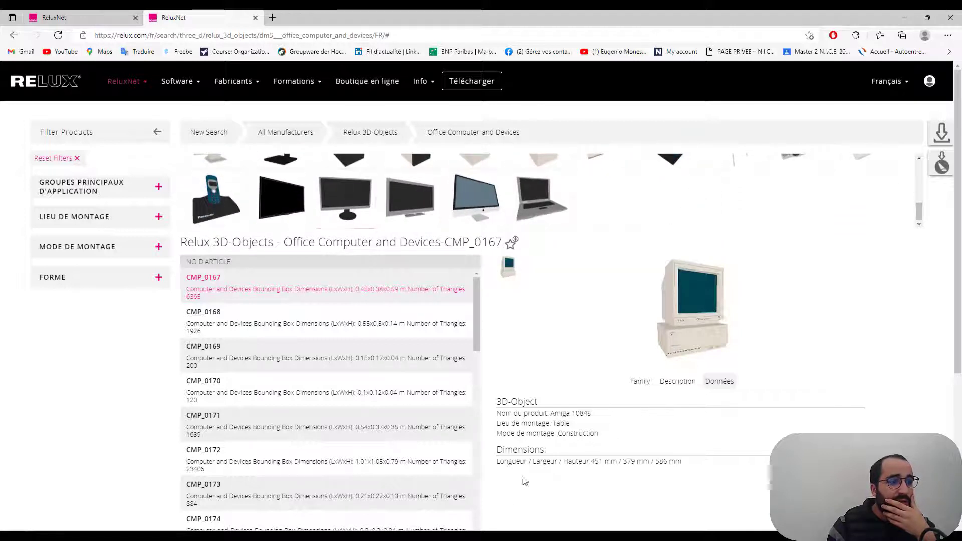
key("alt+Tab")
key("alt+Tab")
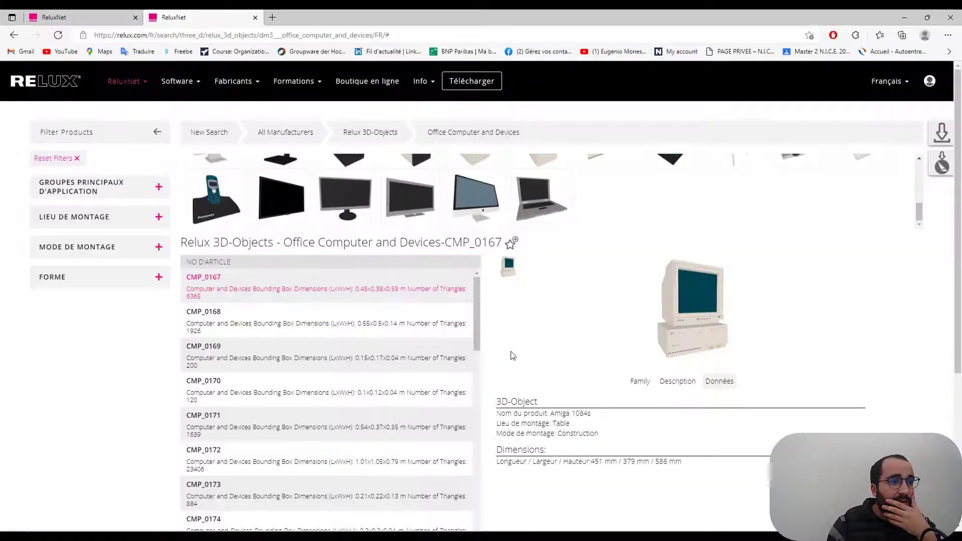
scroll(894, 191, "up", 1)
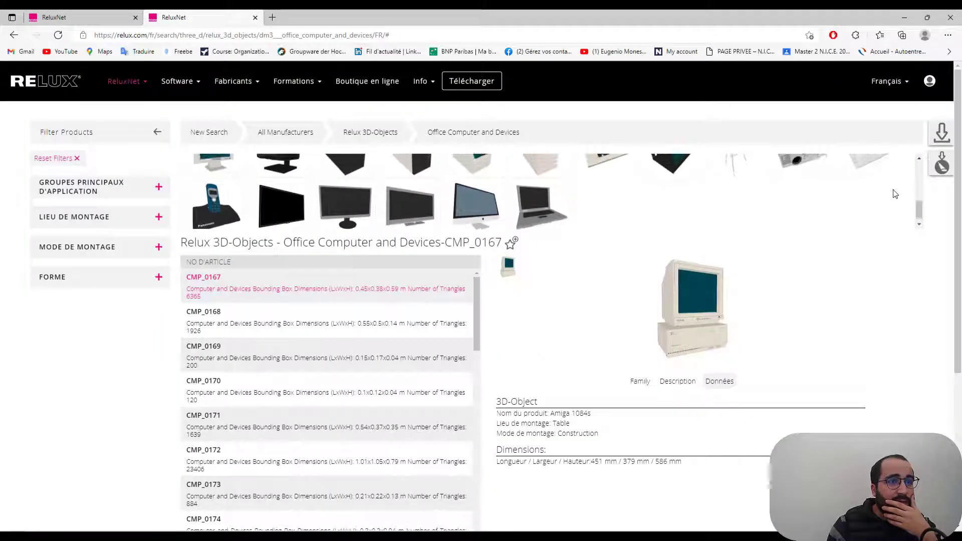
scroll(870, 189, "up", 3)
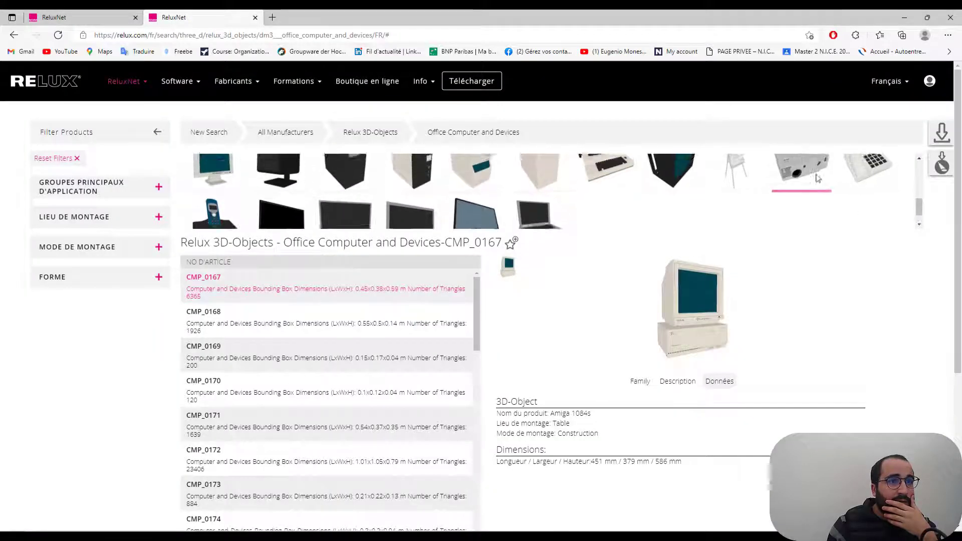
scroll(814, 173, "up", 3)
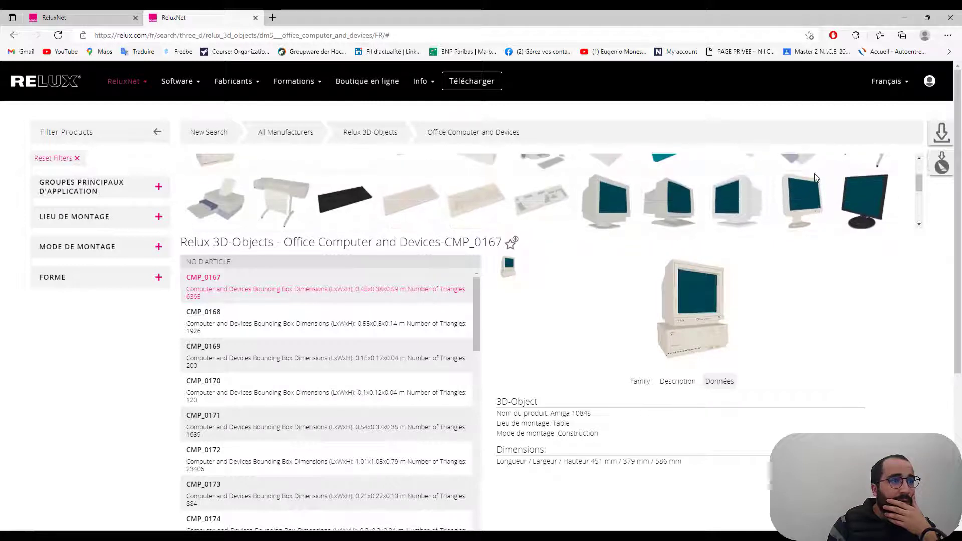
scroll(813, 173, "down", 6)
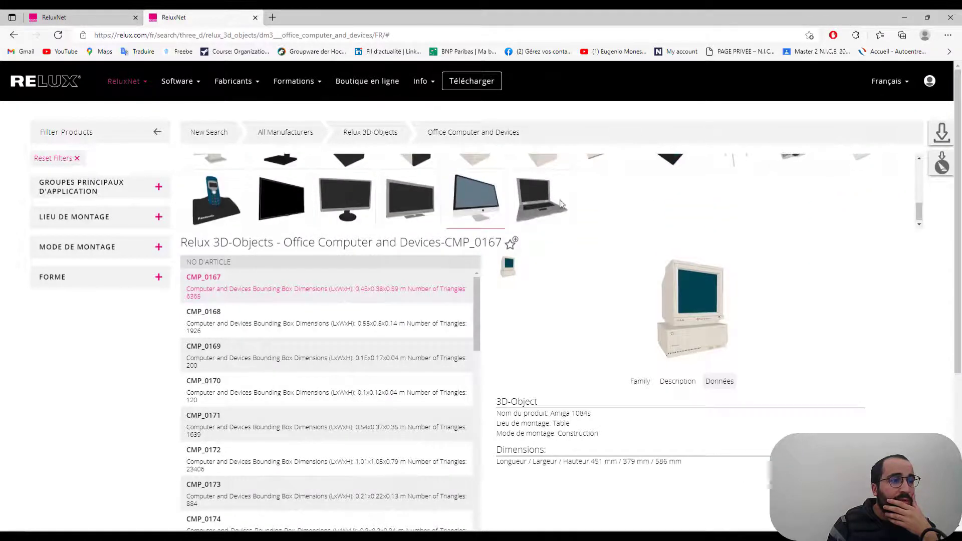
left_click(499, 210)
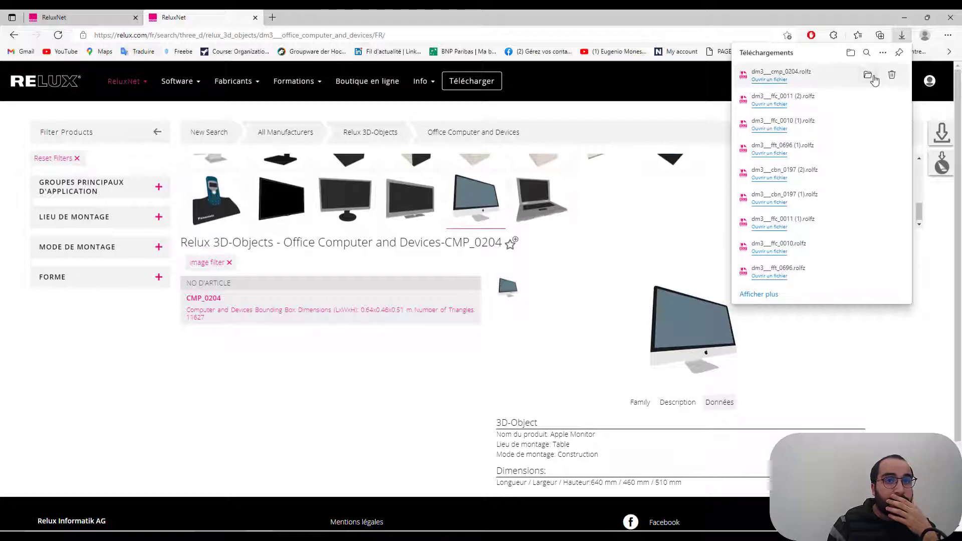
Insert the downloaded Apple Monitor on the desk in the Relux floor plan at about X 1.40 m, Y 1.16 m and rotate it about 25°.
left_click(871, 75)
left_click_drag(215, 138, 398, 343)
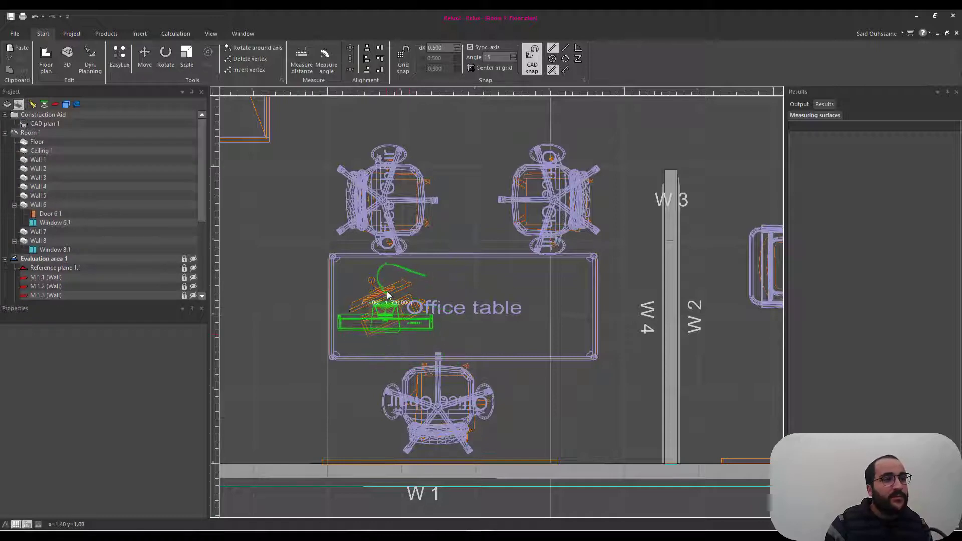
left_click(389, 294)
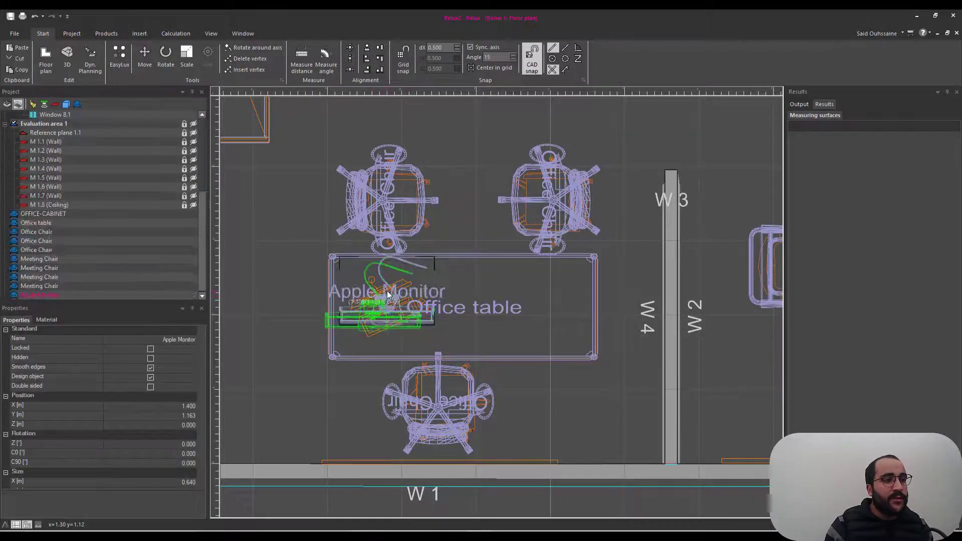
left_click(170, 55)
scroll(385, 292, "up", 3)
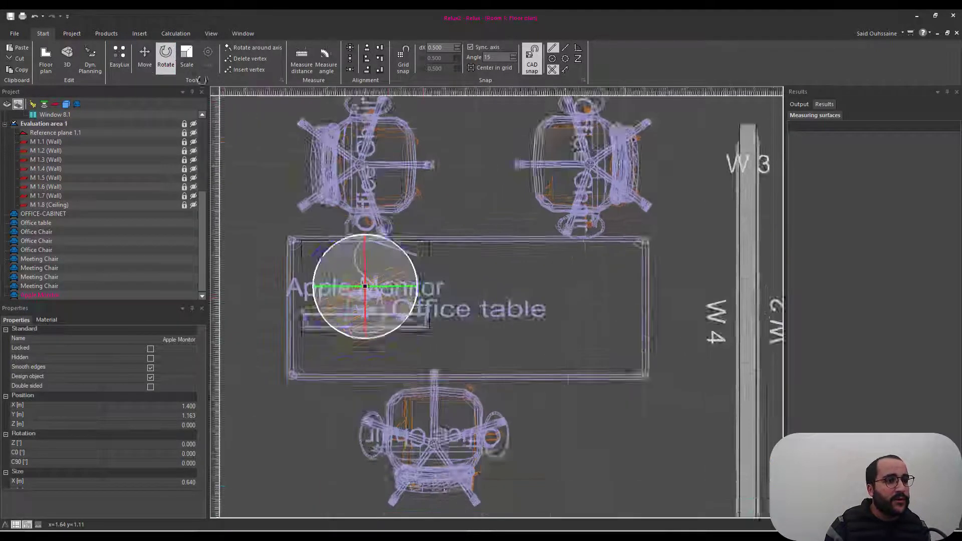
left_click_drag(383, 270, 371, 251)
middle_click_drag(375, 252, 440, 261)
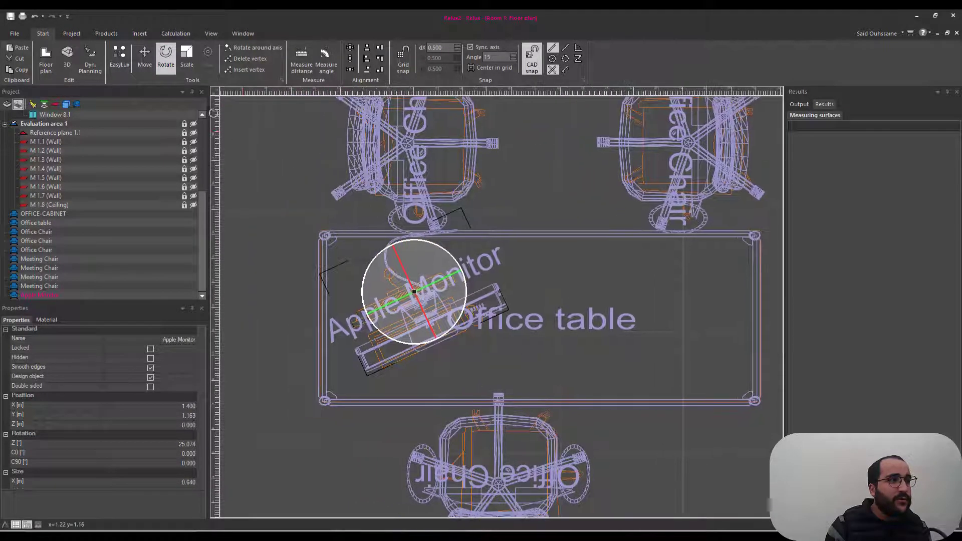
Move the monitor to about X 1.30 m, Y 1.20 m and raise it onto the desktop in the 3D view, at about Z 0.77 m.
left_click(144, 56)
left_click_drag(432, 254, 426, 259)
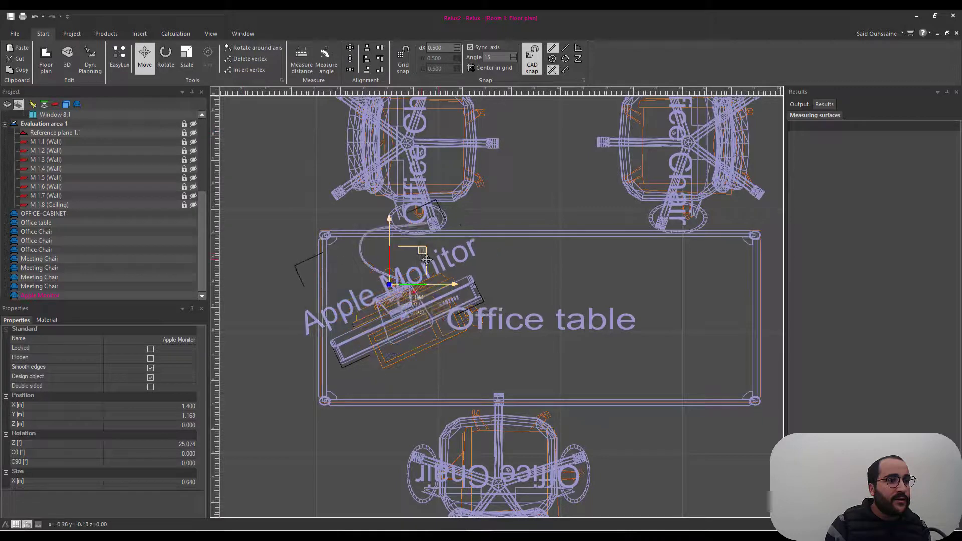
key("ctrl+Tab")
scroll(510, 322, "up", 5)
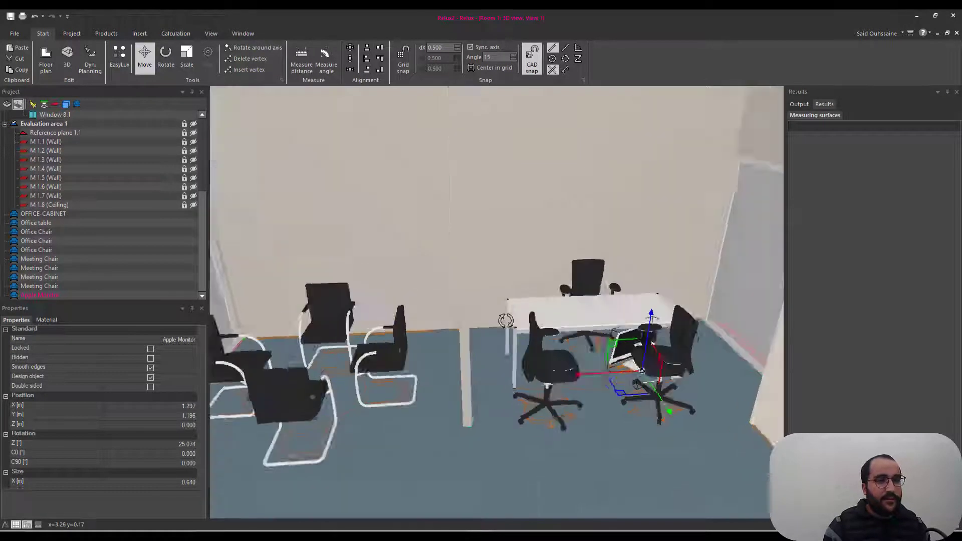
left_click_drag(613, 346, 656, 262)
scroll(597, 322, "up", 6)
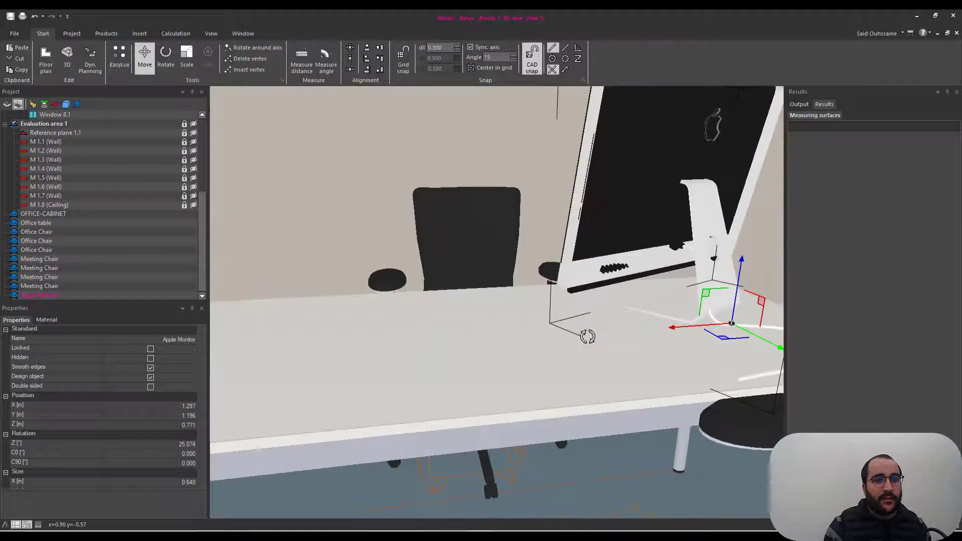
Deselect the monitor and examine how it sits on the desk from the back and front in the 3D view.
mouse_move(587, 335)
middle_mouse_down()
mouse_move(587, 316)
mouse_move(599, 343)
middle_mouse_up()
scroll(599, 344, "down", 3)
scroll(598, 343, "down", 3)
key("Escape")
middle_click_drag(489, 294, 576, 331)
scroll(521, 316, "down", 5)
middle_click_drag(342, 234, 475, 291)
middle_click_drag(261, 288, 511, 240)
scroll(473, 284, "up", 4)
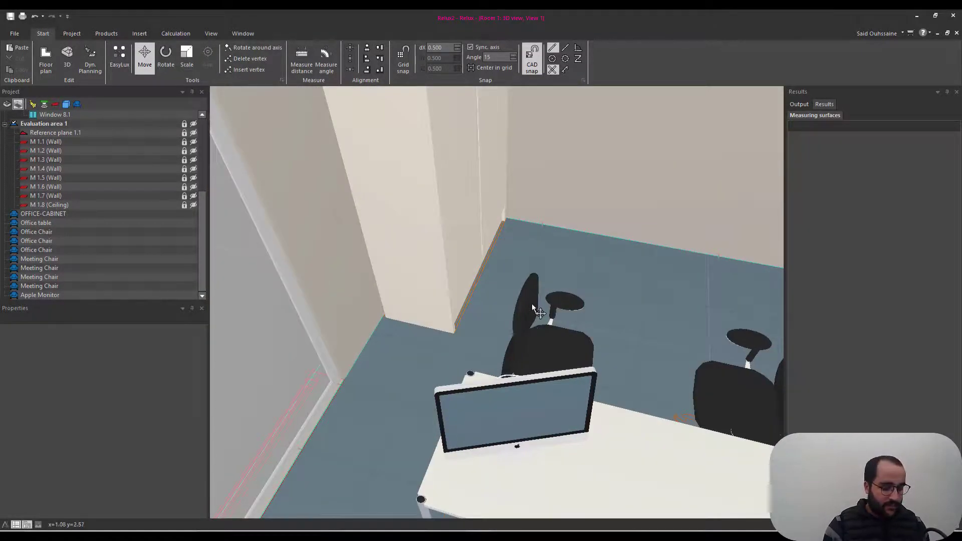
scroll(532, 307, "down", 3)
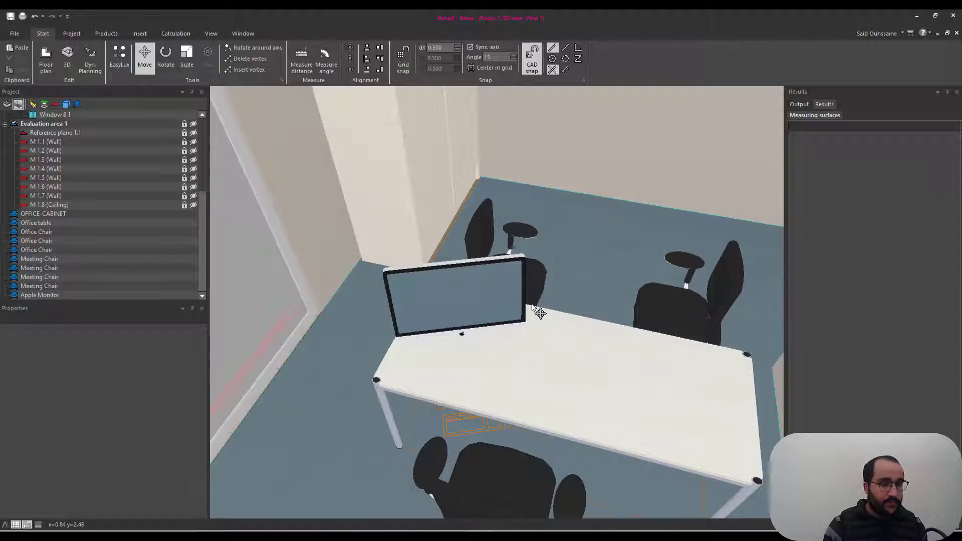
Examine the whole furnished room in 3D, including the cabinet, the desk area and the meeting chairs.
middle_click_drag(498, 283, 616, 255)
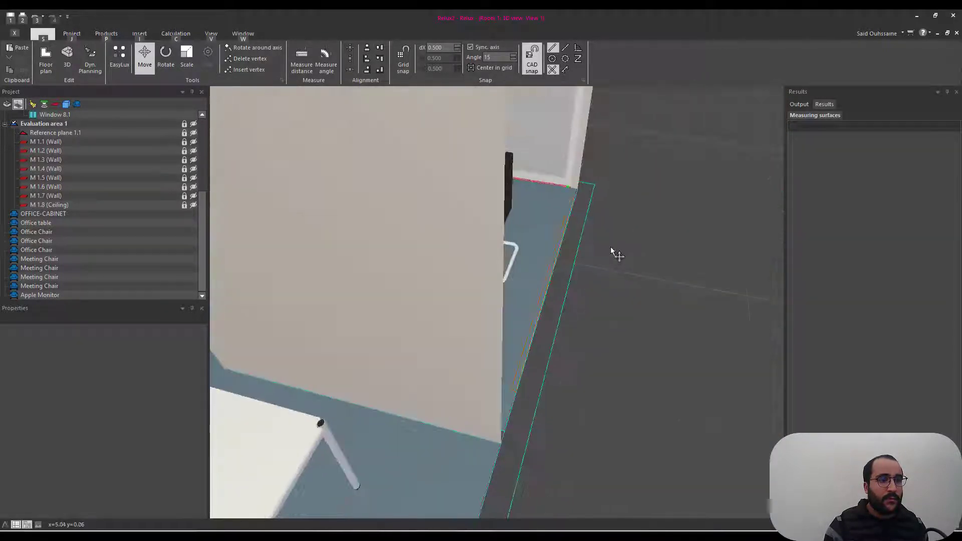
scroll(577, 248, "down", 5)
middle_click_drag(428, 271, 588, 255)
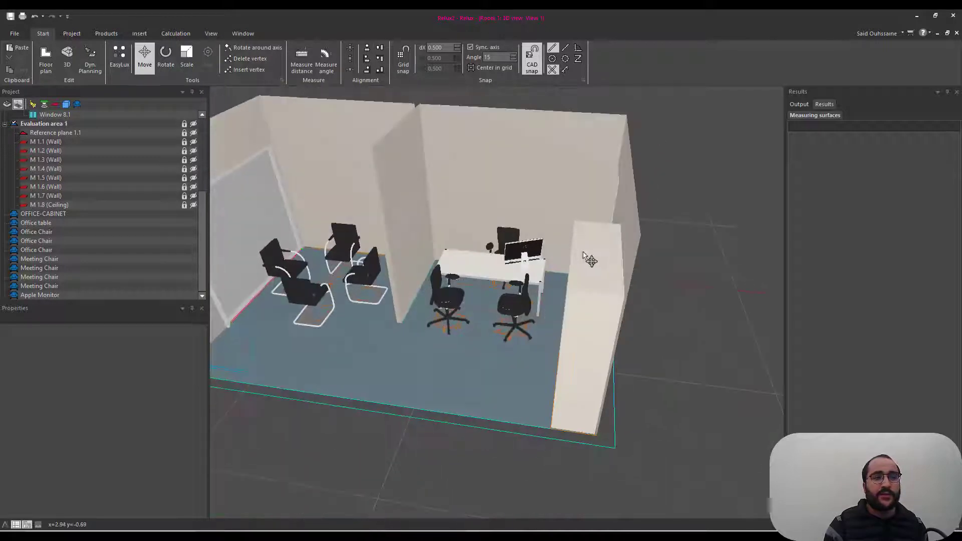
scroll(485, 307, "down", 1)
scroll(486, 306, "up", 4)
scroll(485, 307, "up", 1)
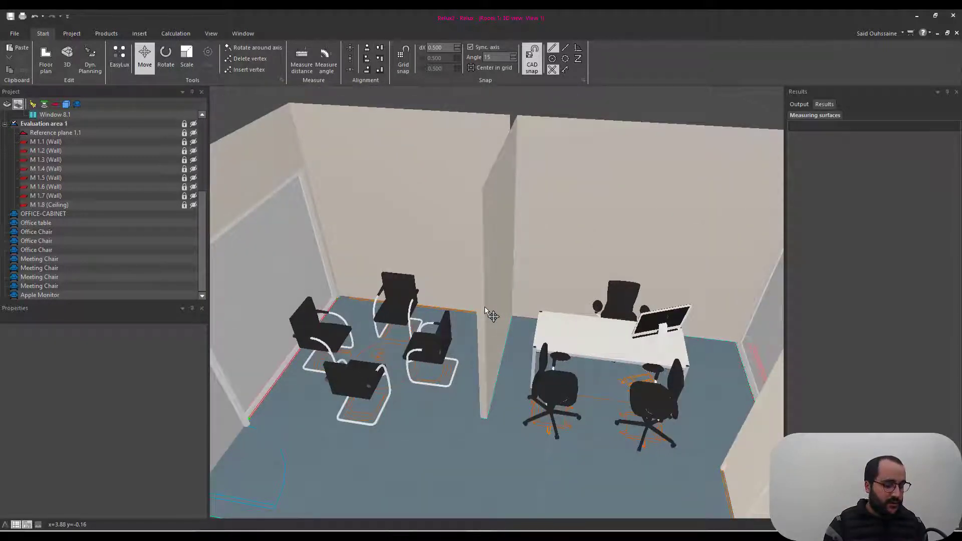
key("alt")
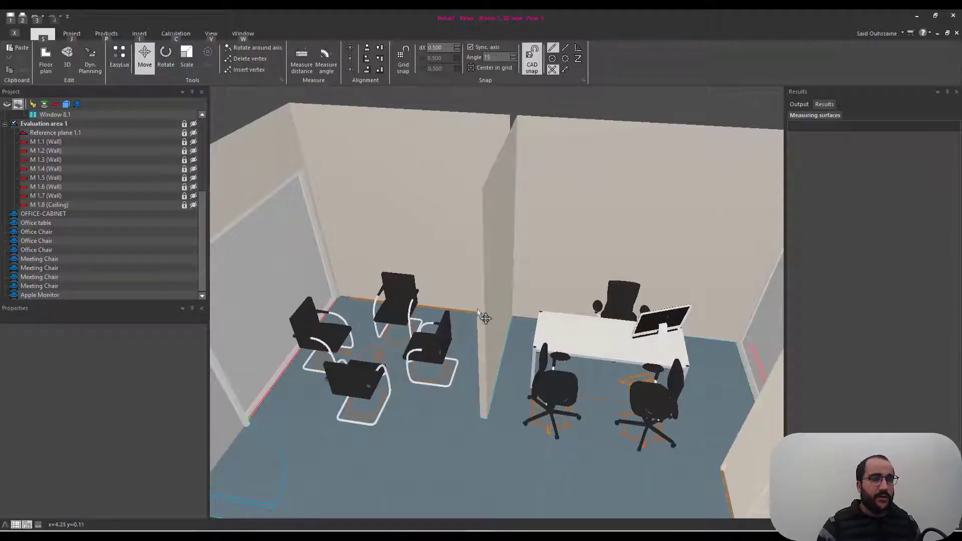
middle_click_drag(485, 317, 474, 336)
scroll(498, 302, "up", 2)
middle_click_drag(498, 302, 564, 247, "alt")
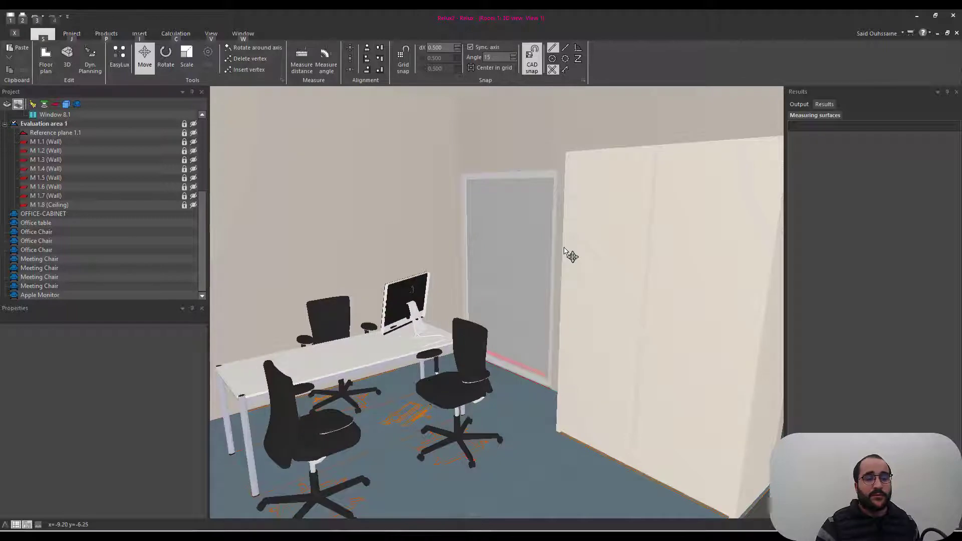
middle_click_drag(501, 279, 457, 300, "alt")
scroll(448, 281, "down", 5)
scroll(425, 287, "up", 5)
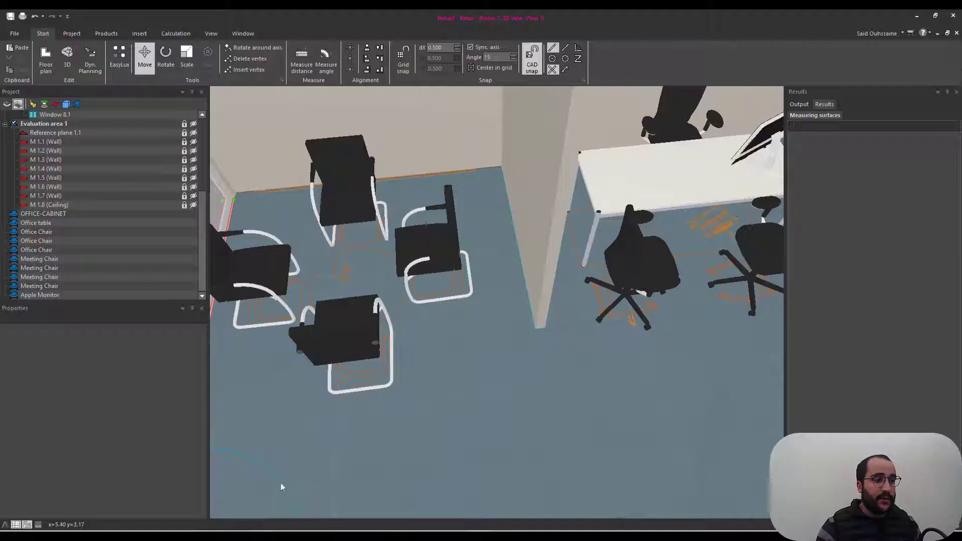
Return to the ReluxNet 3D object families in the browser, open Office Tables and filter by the white round-top table.
mouse_move(262, 536)
left_click(278, 505)
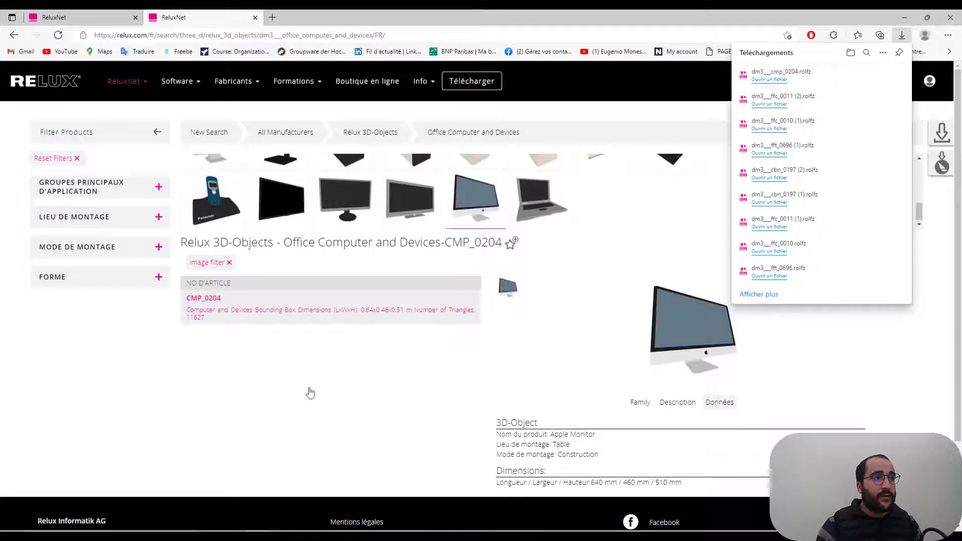
left_click(390, 133)
scroll(460, 286, "down", 8)
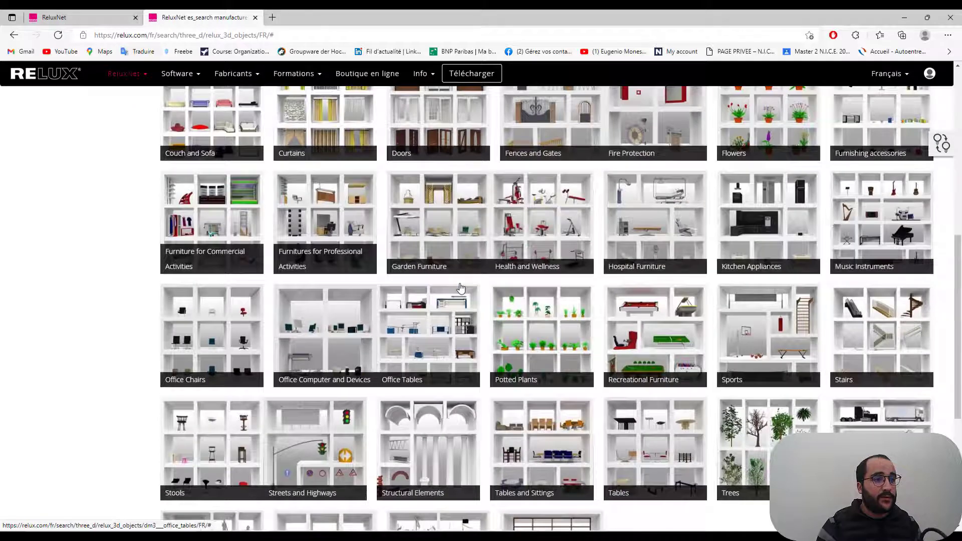
left_click(438, 337)
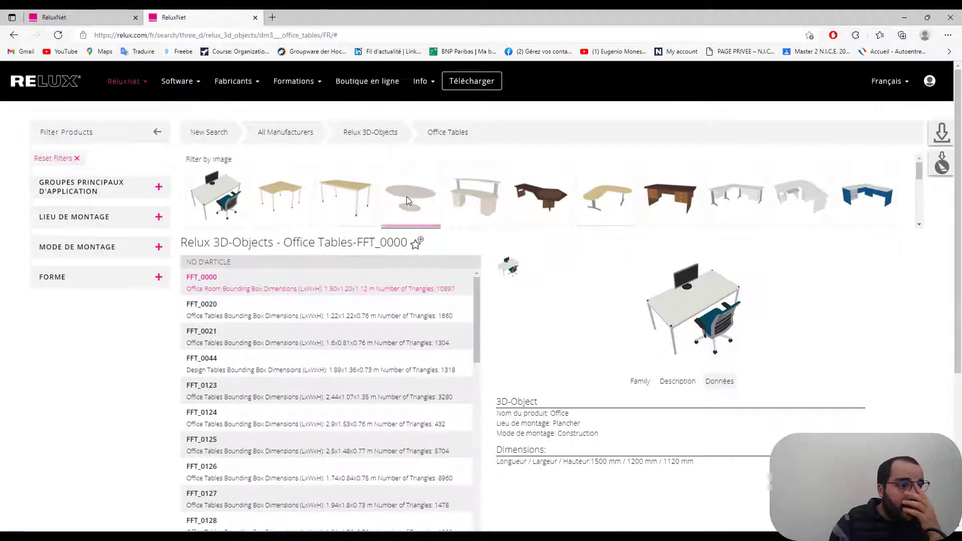
left_click(407, 199)
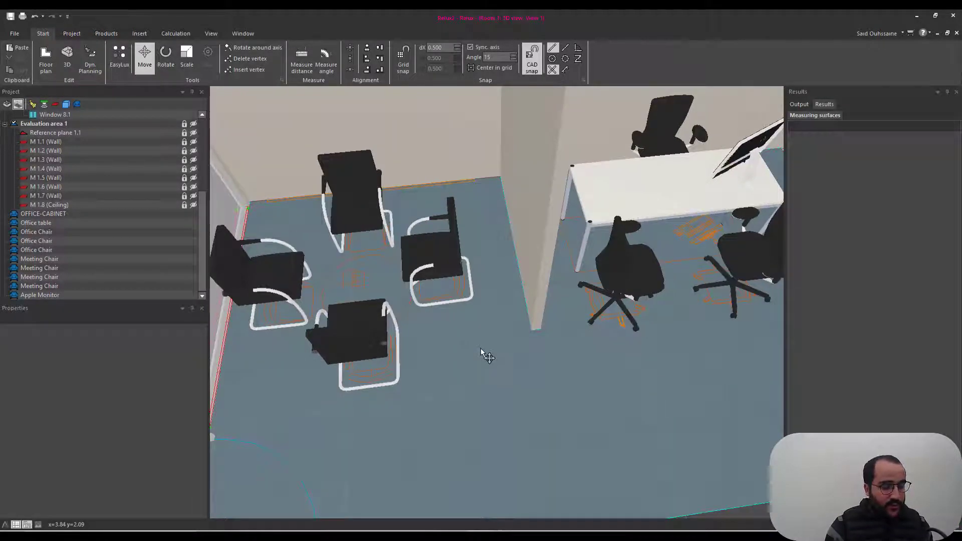
In the floor plan, create a solid base object from the CAD circle of the round table between the four meeting chairs.
key("ctrl+Tab")
scroll(480, 348, "down", 5)
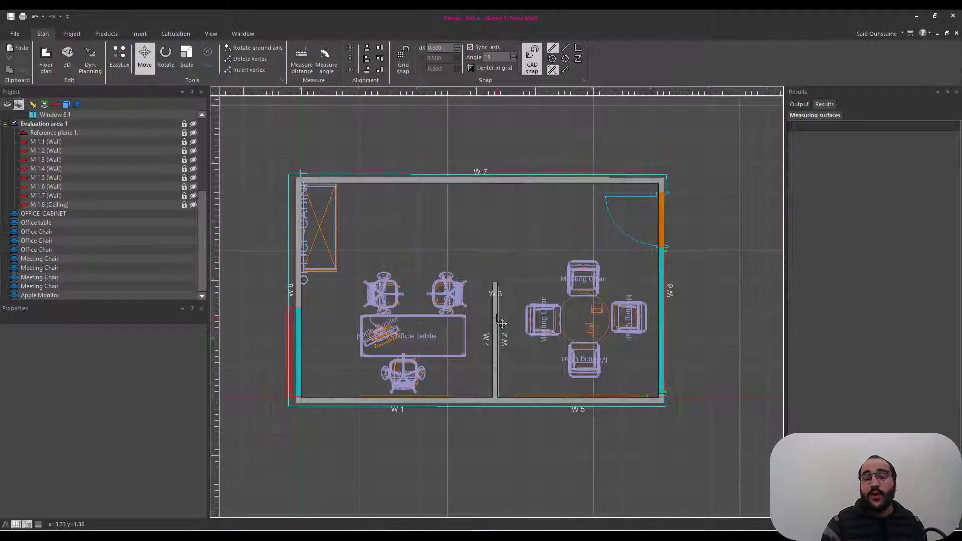
scroll(592, 323, "up", 4)
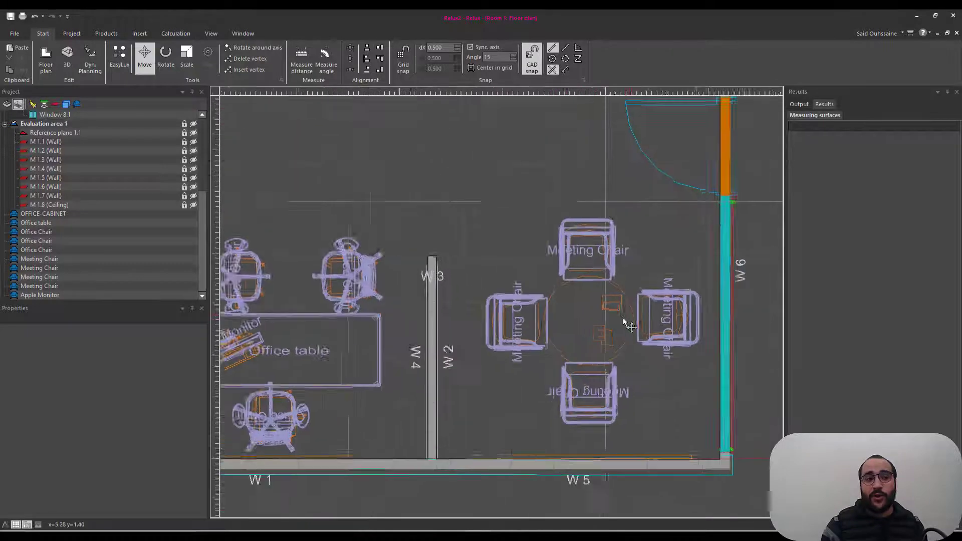
middle_click_drag(624, 318, 574, 314)
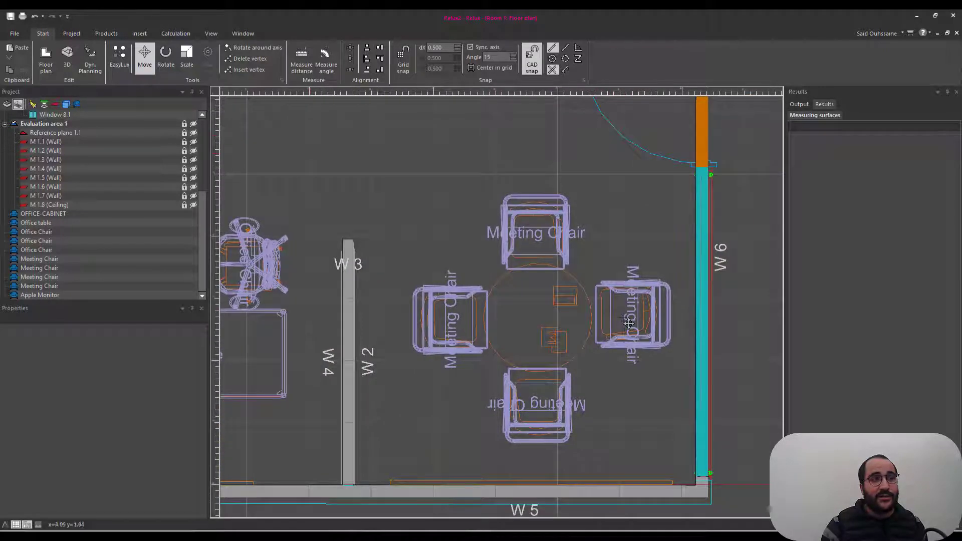
scroll(629, 323, "up", 3)
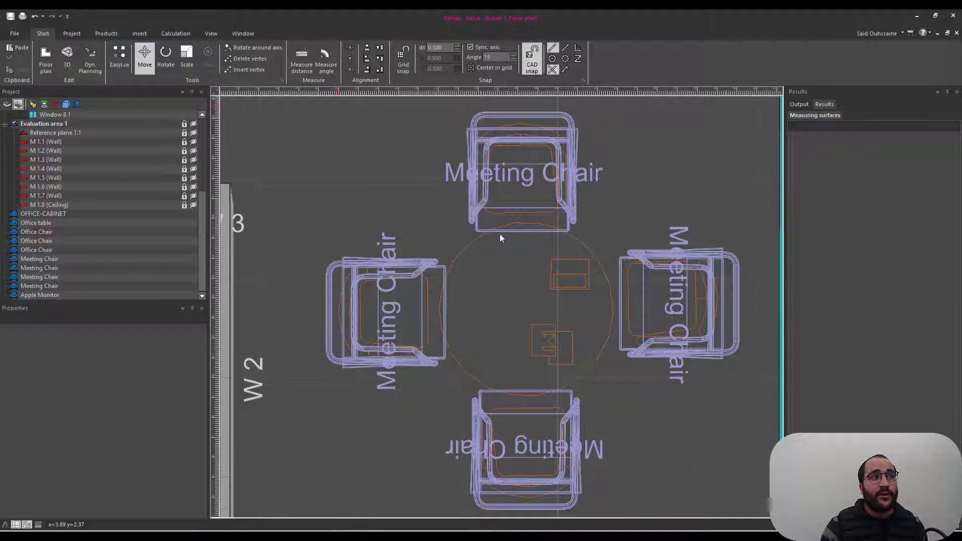
left_click(107, 35)
left_click(134, 35)
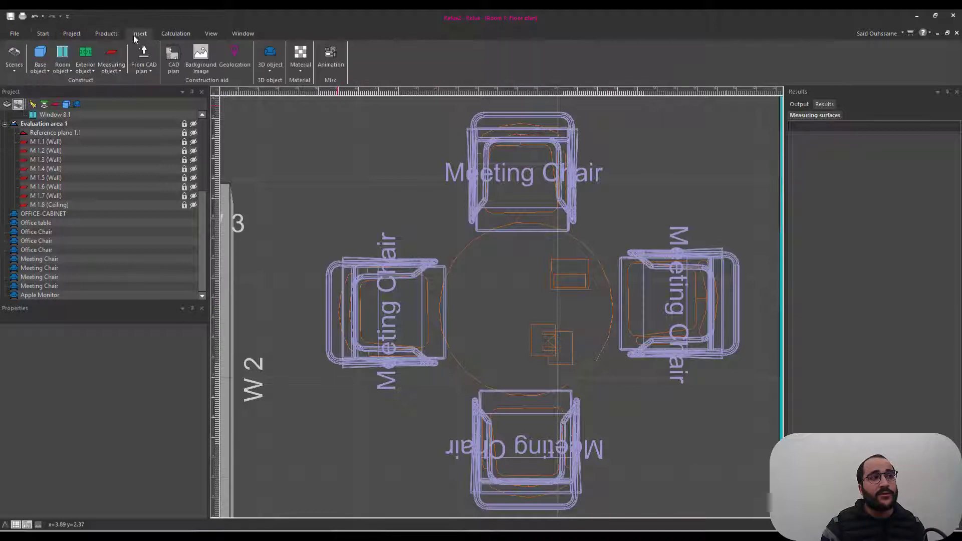
left_click(149, 70)
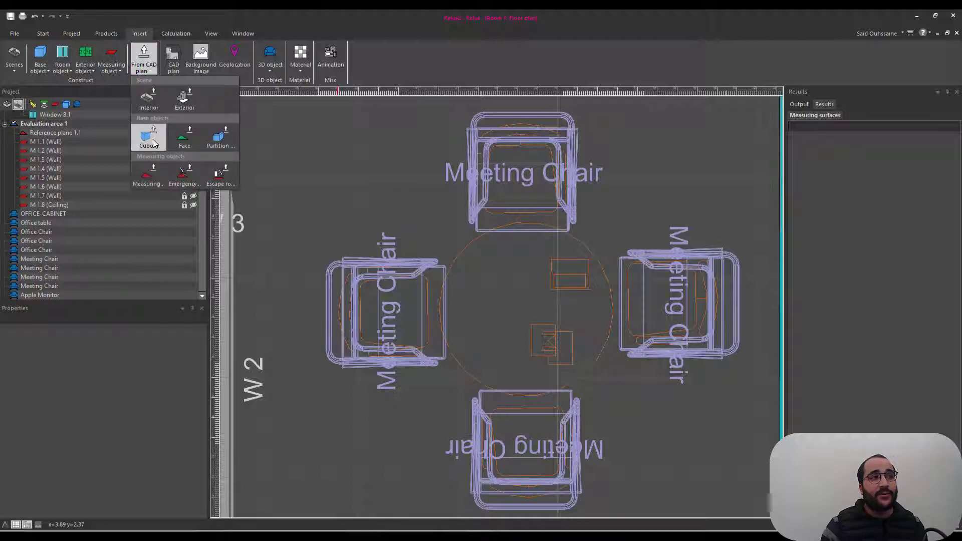
left_click(154, 144)
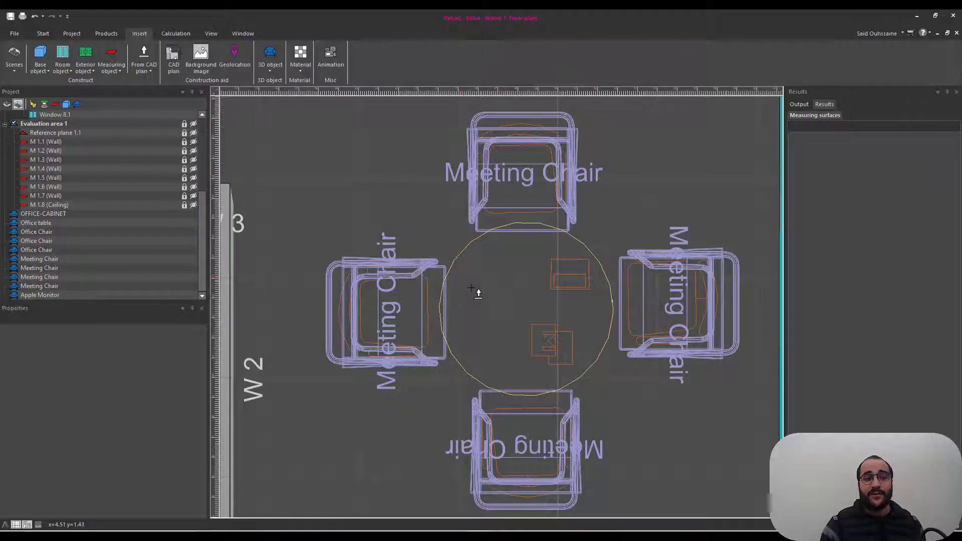
left_click(606, 297)
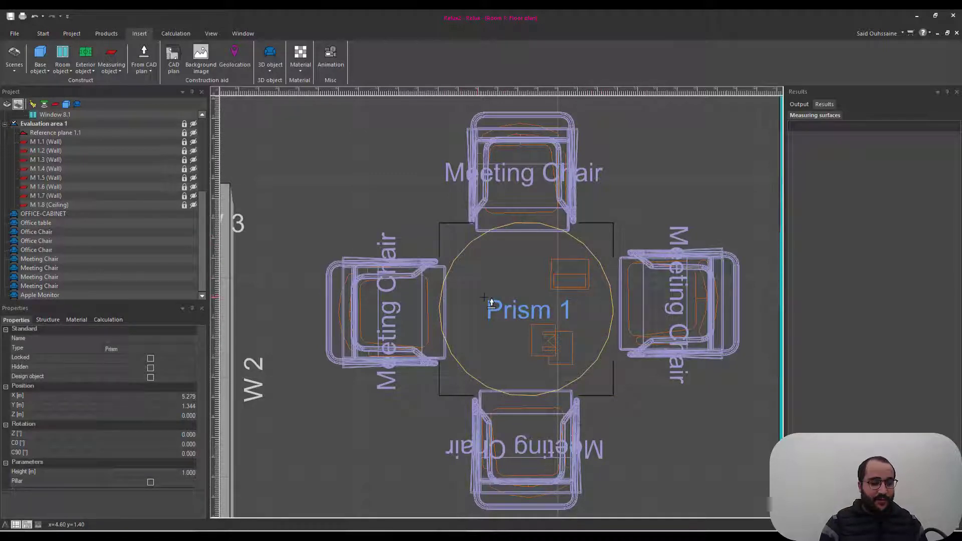
Reduce the round prism to a thin tabletop in the 3D view by setting its height to 0.03 m.
key("ctrl+Tab")
scroll(492, 304, "down", 3)
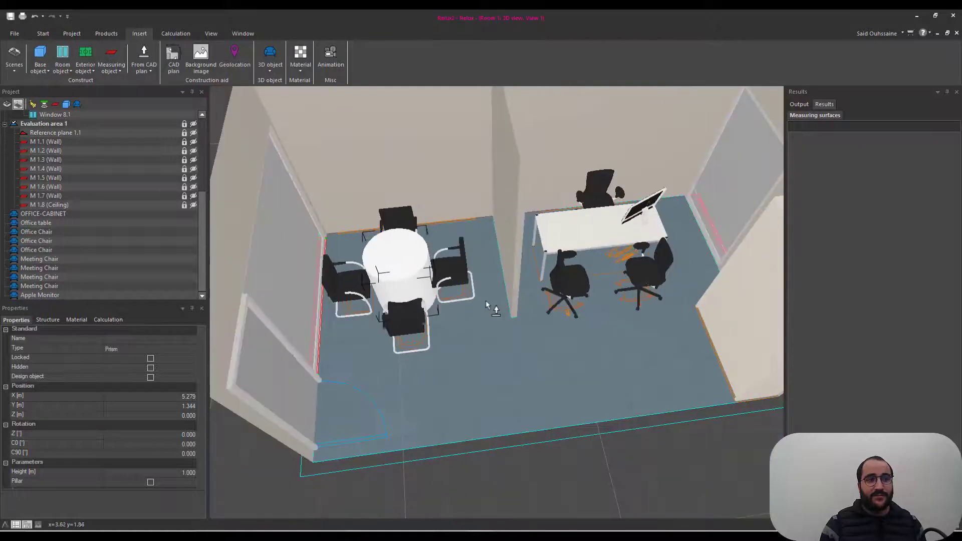
middle_click_drag(494, 307, 465, 269)
scroll(468, 317, "up", 3)
scroll(468, 321, "up", 3)
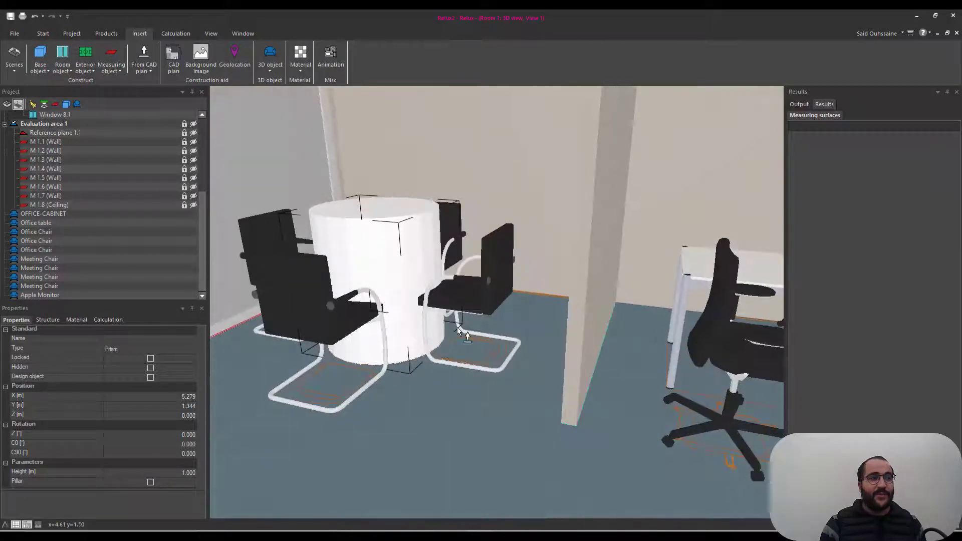
left_click(185, 477)
type("0.03")
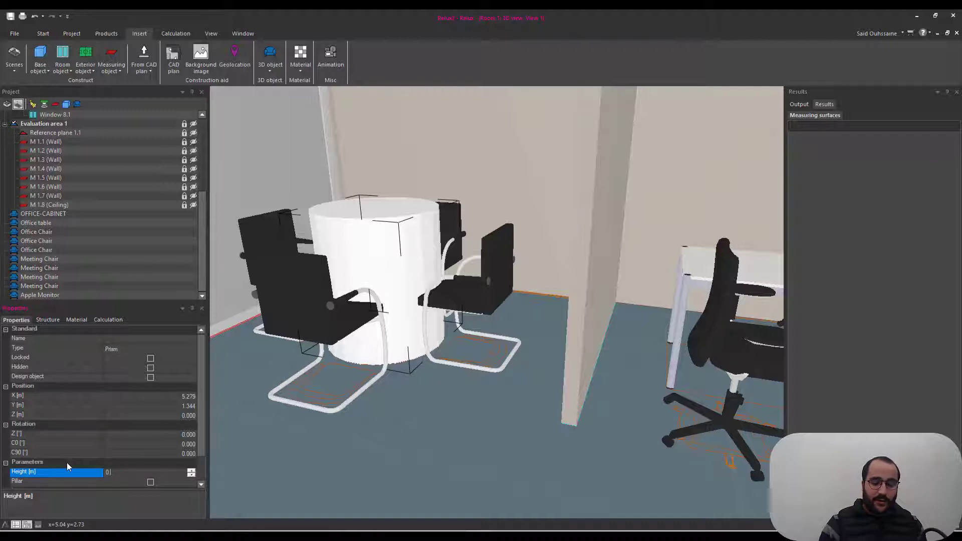
key("Return")
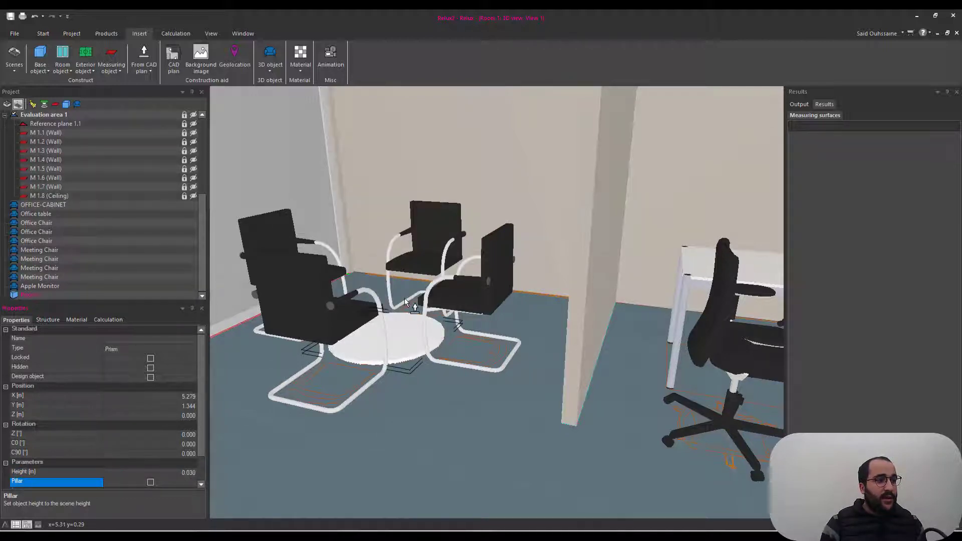
Raise the round tabletop vertically between the meeting chairs to about Z 0.54 m and open its Z position for editing.
left_click(43, 33)
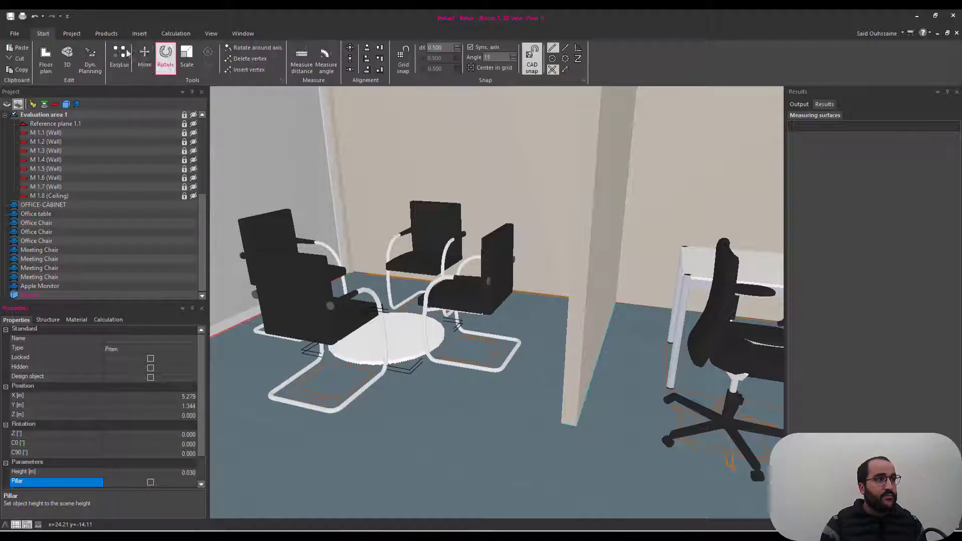
left_click(145, 58)
left_click_drag(336, 280, 323, 236)
left_click(164, 414)
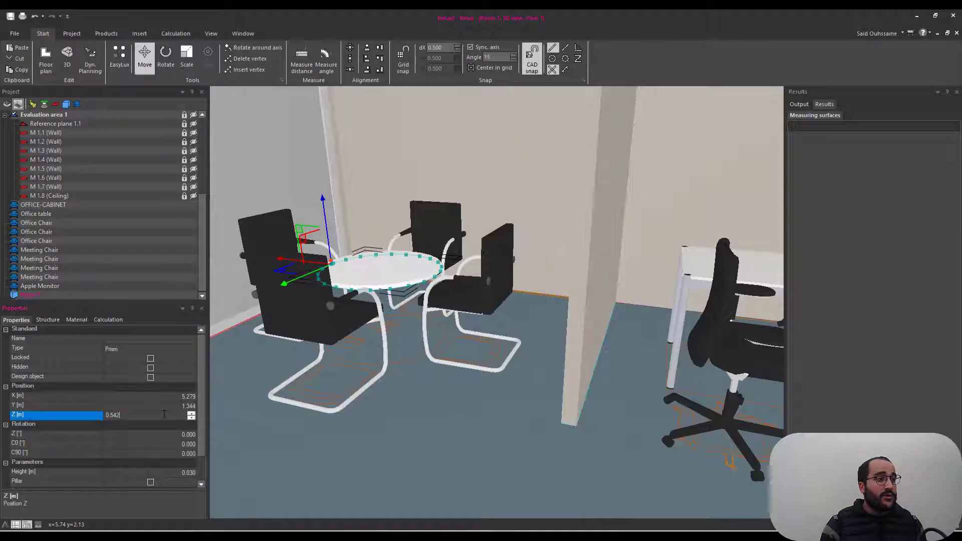
left_click(56, 418)
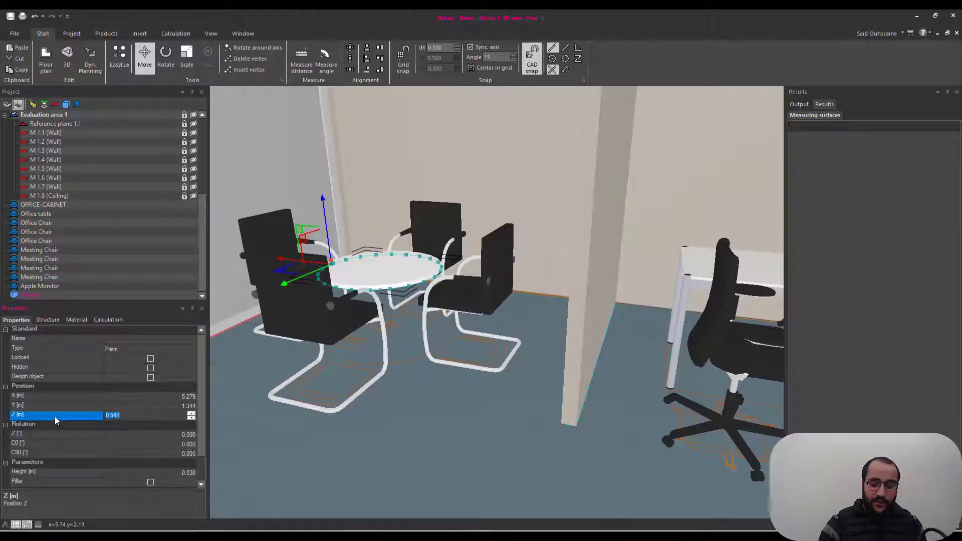
Set the round tabletop's Z position to 0.7 m.
type("0.7")
key("Tab")
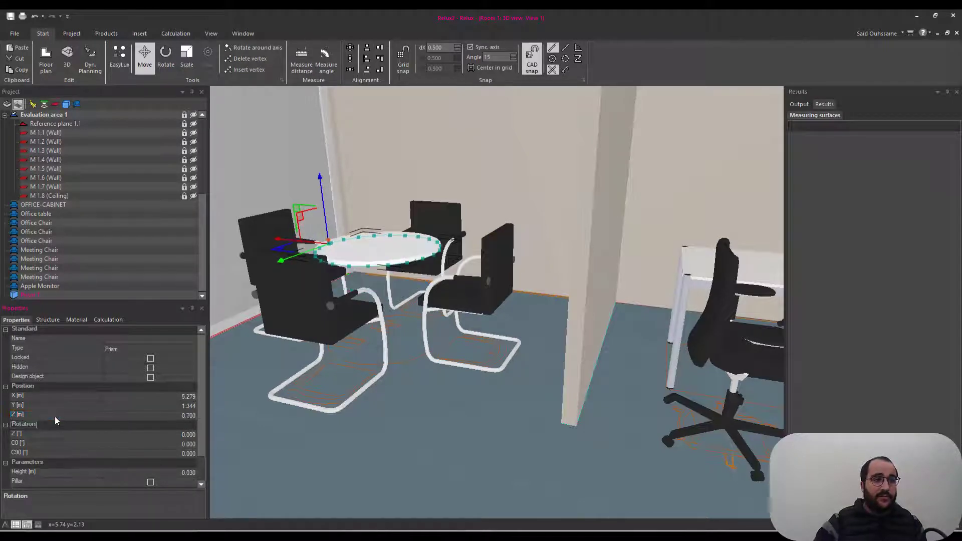
middle_click_drag(383, 335, 436, 358)
scroll(430, 362, "down", 3)
scroll(493, 400, "up", 3)
scroll(563, 350, "up", 3)
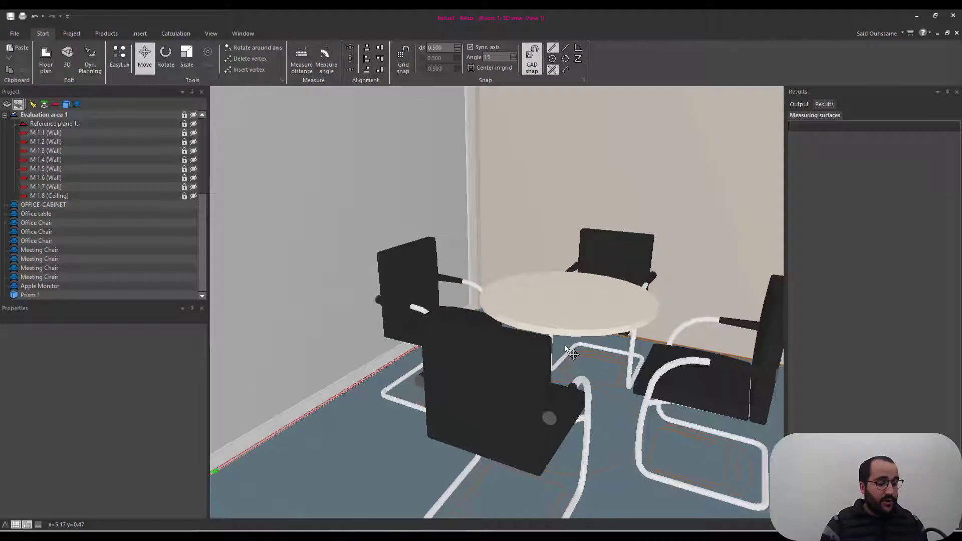
In the floor plan, create a second prism from the CAD plan's round table outline between the meeting chairs.
key("ctrl+Tab")
middle_click_drag(565, 345, 538, 351)
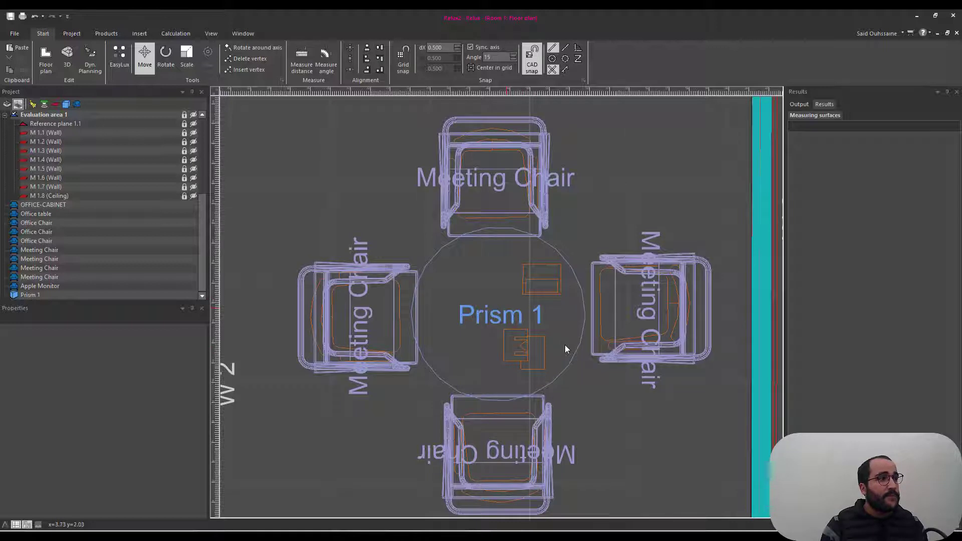
left_click(140, 34)
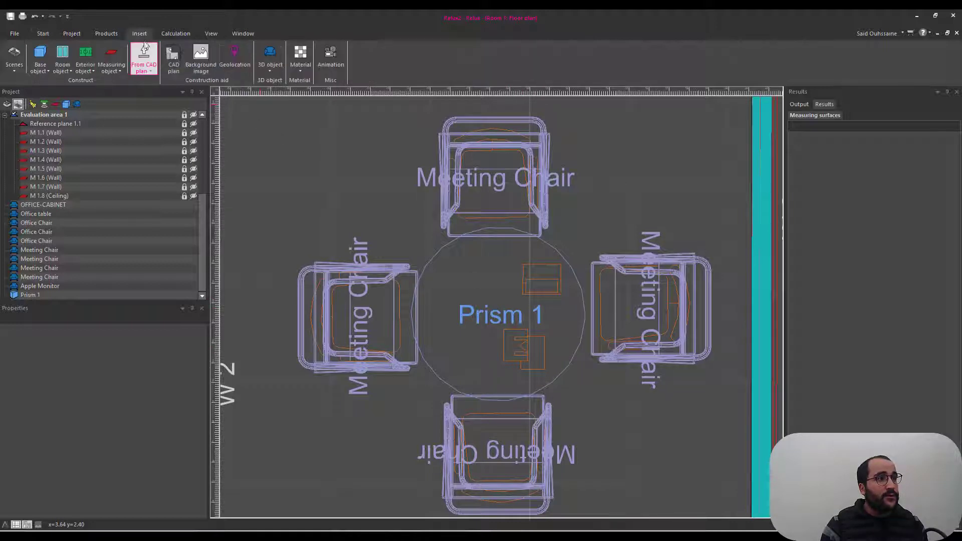
left_click(152, 70)
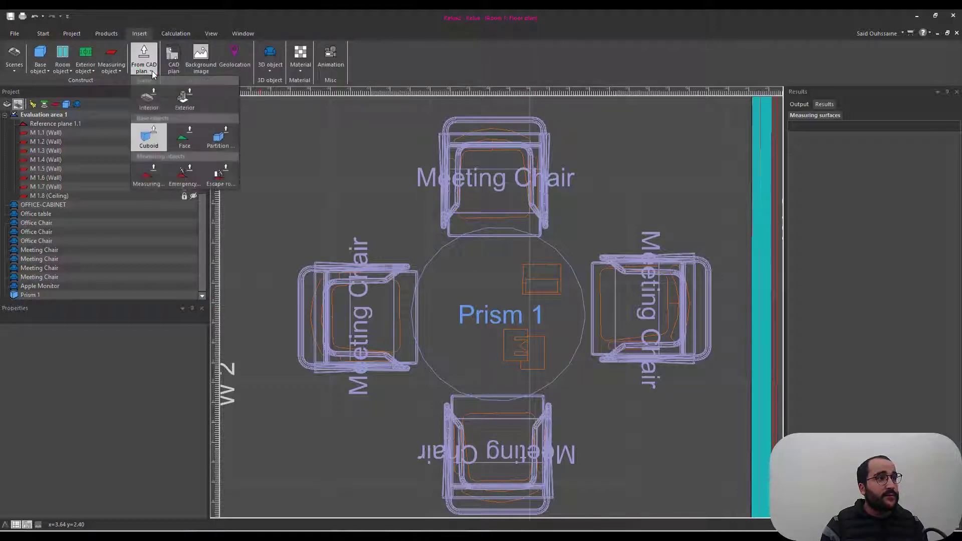
left_click(148, 136)
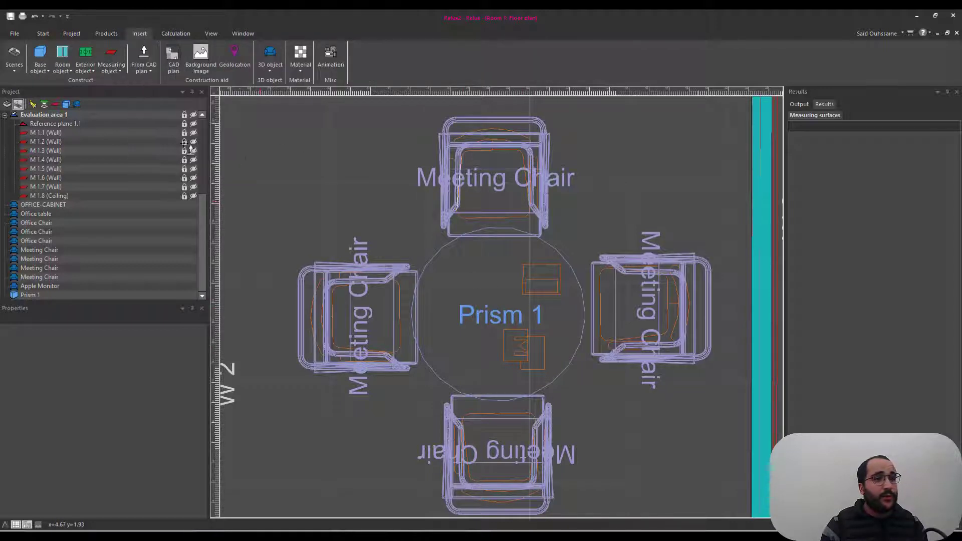
left_click(543, 271)
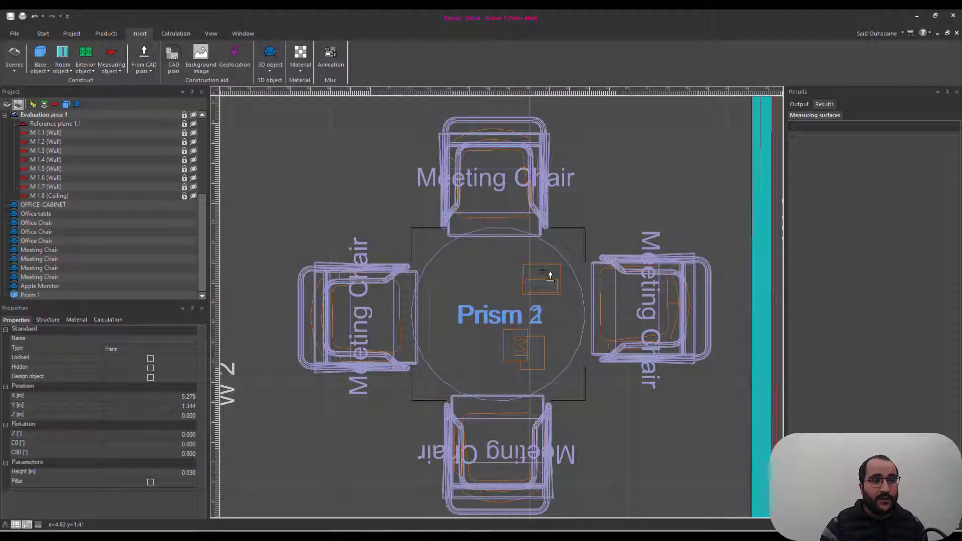
Scale the new prism down to about a tenth of its size to form a slim table leg.
right_click(486, 250)
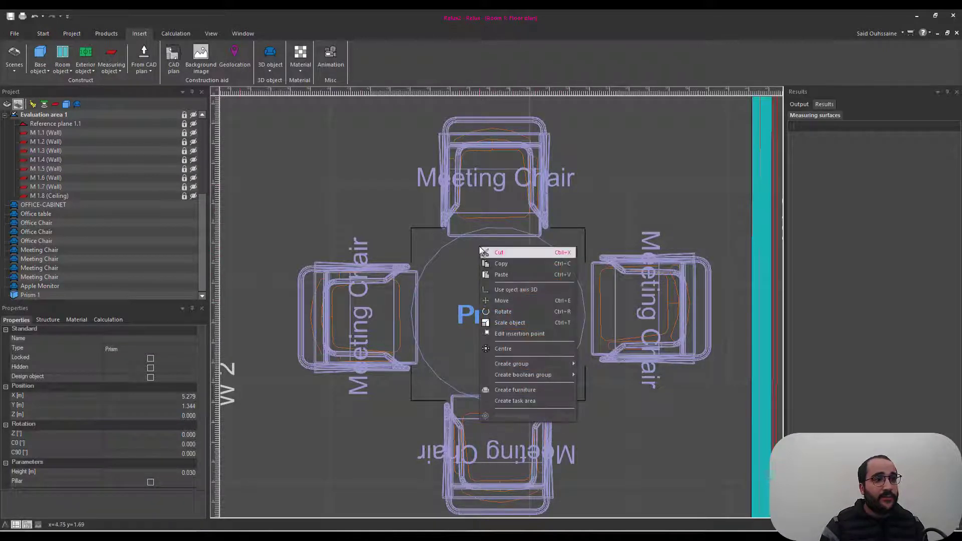
left_click(546, 322)
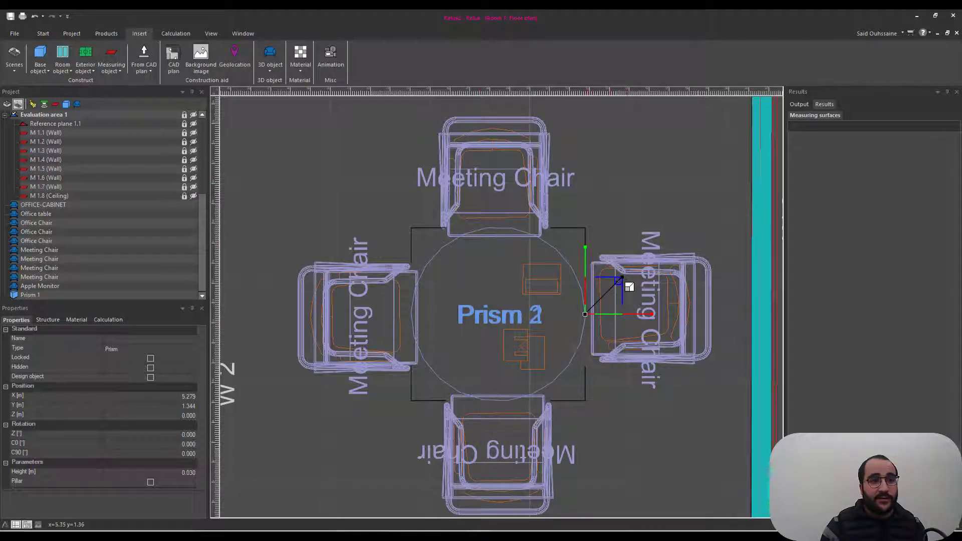
left_click_drag(627, 284, 557, 338)
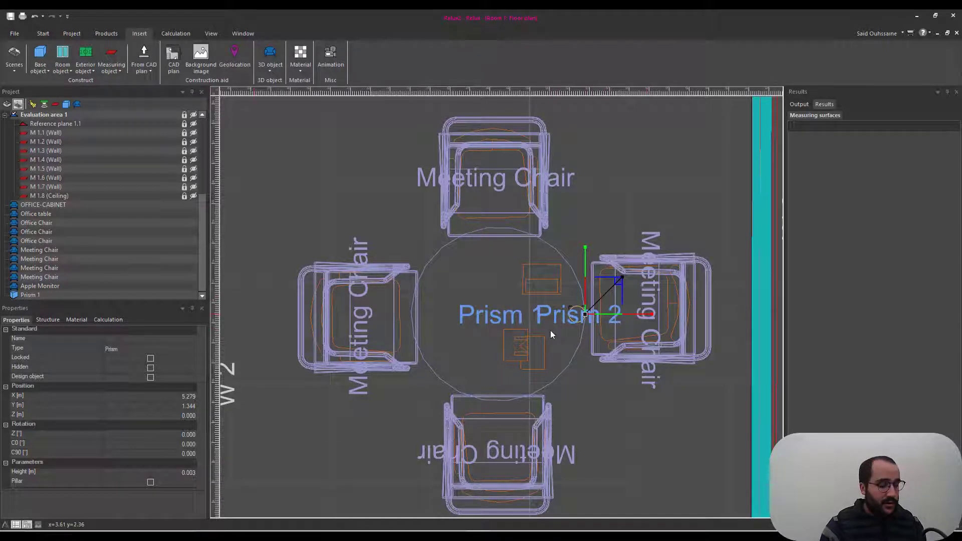
Move the small prism along the X axis to the centre of the round tabletop, at about X 4.889 m.
right_click(581, 312)
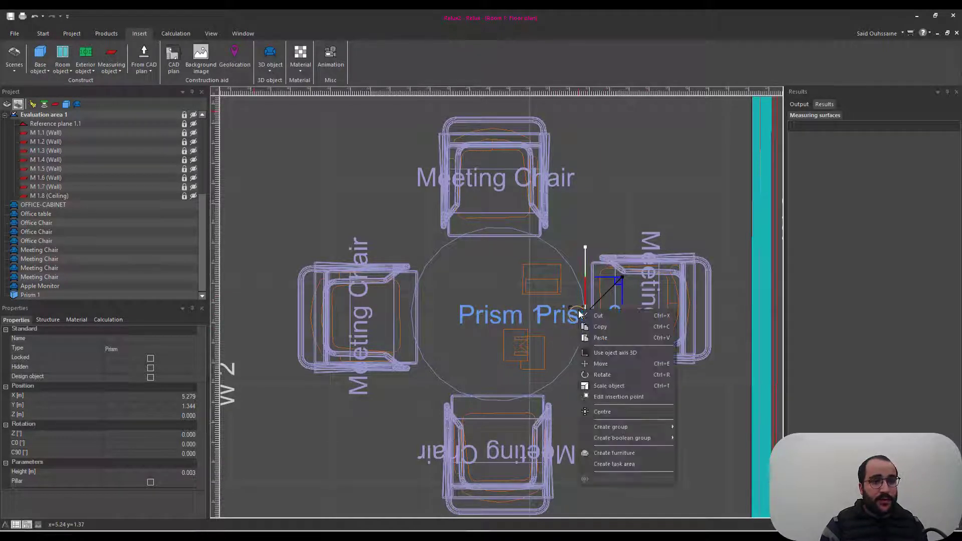
left_click(616, 364)
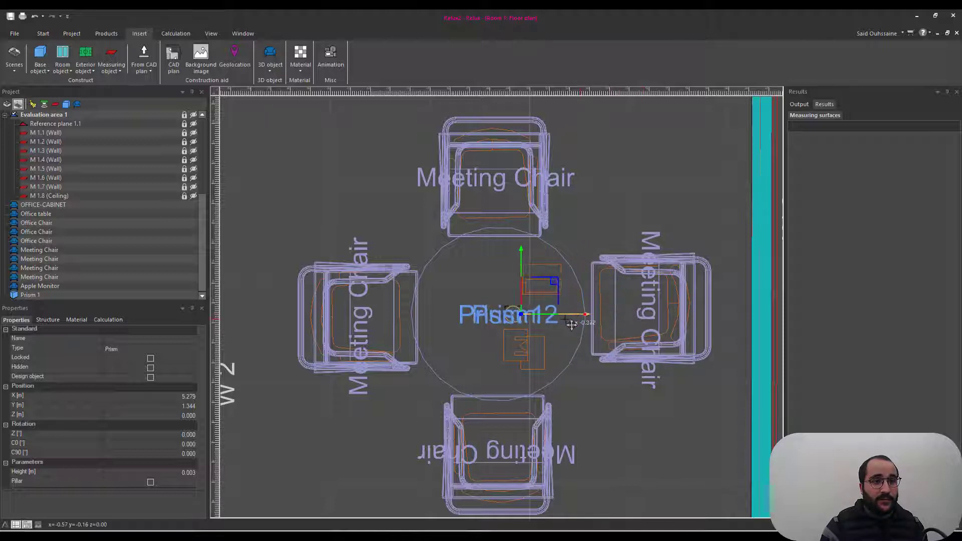
left_click(572, 325)
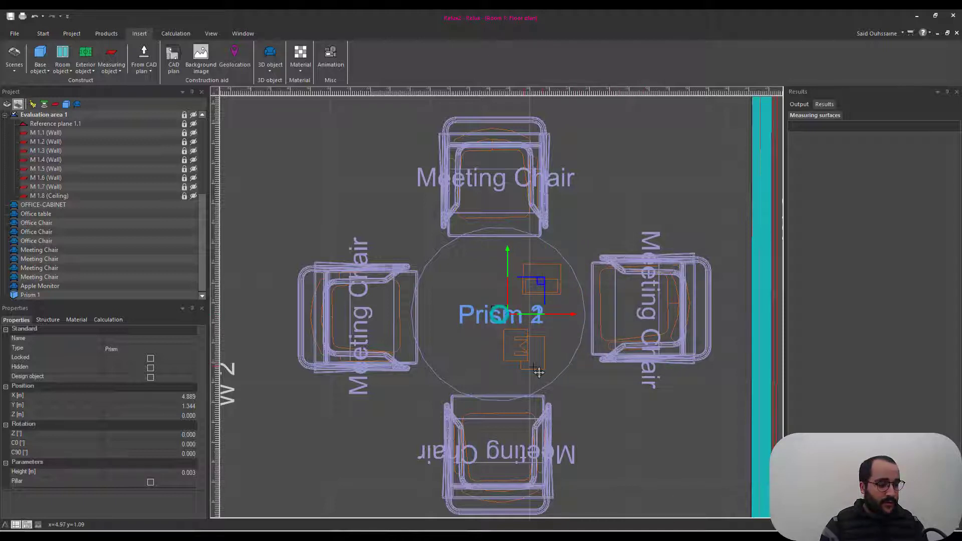
In the 3D view, set the table leg prism's height to 0.7 m and deselect it.
key("ctrl+Tab")
scroll(537, 374, "down", 3)
middle_click_drag(532, 374, 404, 342)
scroll(402, 342, "up", 2)
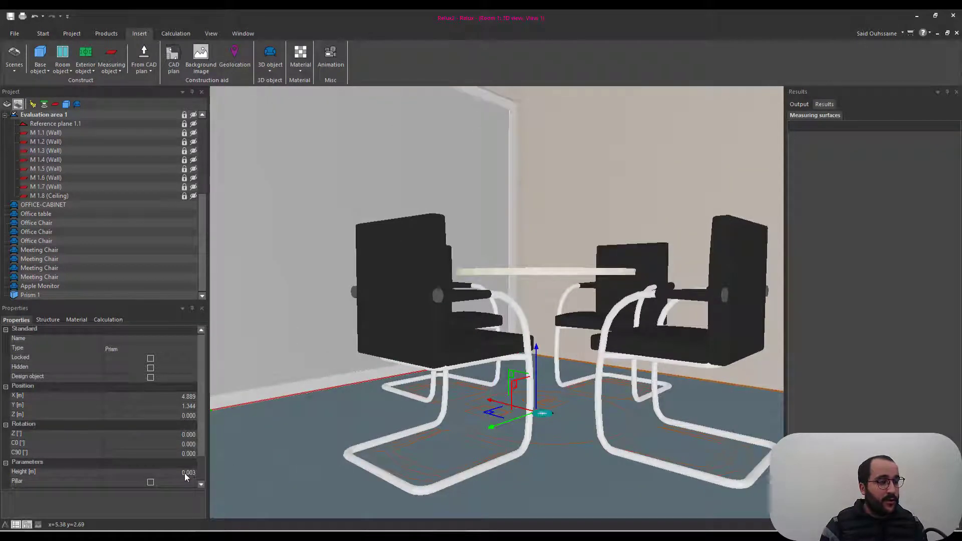
left_click(188, 474)
type("0.7")
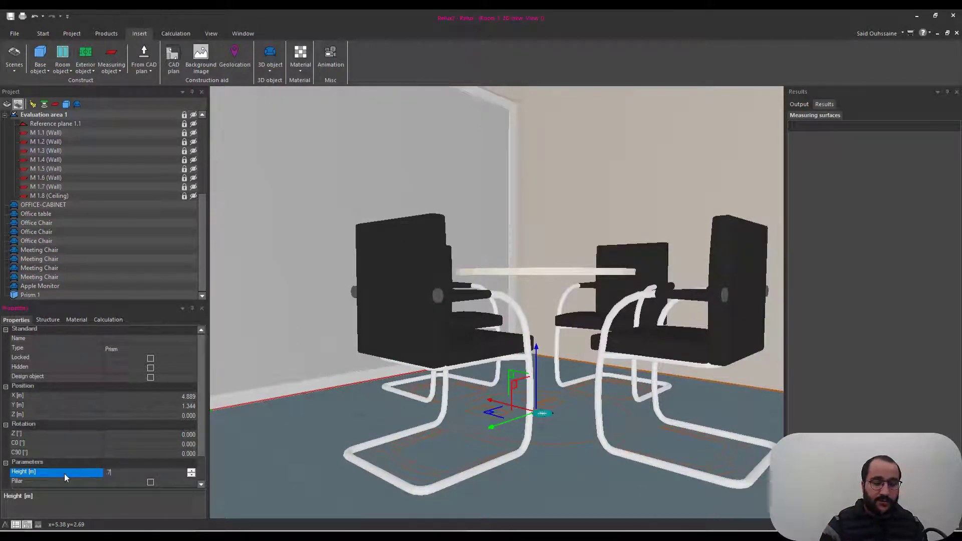
key("Tab")
mouse_move(572, 312)
middle_mouse_down()
mouse_move(586, 302)
mouse_move(580, 322)
middle_mouse_up()
key("Escape")
Examine the round table with its central leg among the chairs and the overall furnished room in 3D.
scroll(555, 325, "up", 2)
scroll(511, 329, "down", 1)
middle_click_drag(480, 329, 531, 360)
scroll(530, 361, "down", 2)
scroll(473, 337, "down", 2)
mouse_move(473, 336)
middle_mouse_down()
mouse_move(522, 370)
mouse_move(477, 323)
middle_mouse_up()
scroll(462, 332, "up", 2)
scroll(435, 351, "up", 2)
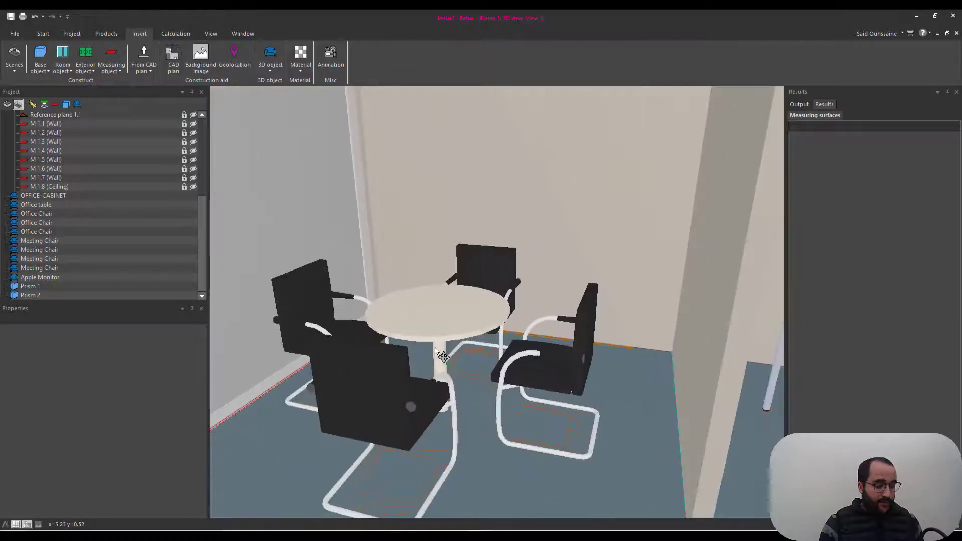
scroll(436, 350, "up", 1)
mouse_move(436, 351)
middle_mouse_down("alt")
mouse_move(438, 337)
mouse_move(453, 379)
mouse_move(444, 357)
mouse_move(425, 389)
mouse_move(437, 347)
middle_mouse_up("alt")
scroll(443, 358, "down", 8)
scroll(456, 371, "down", 1)
scroll(425, 391, "up", 2)
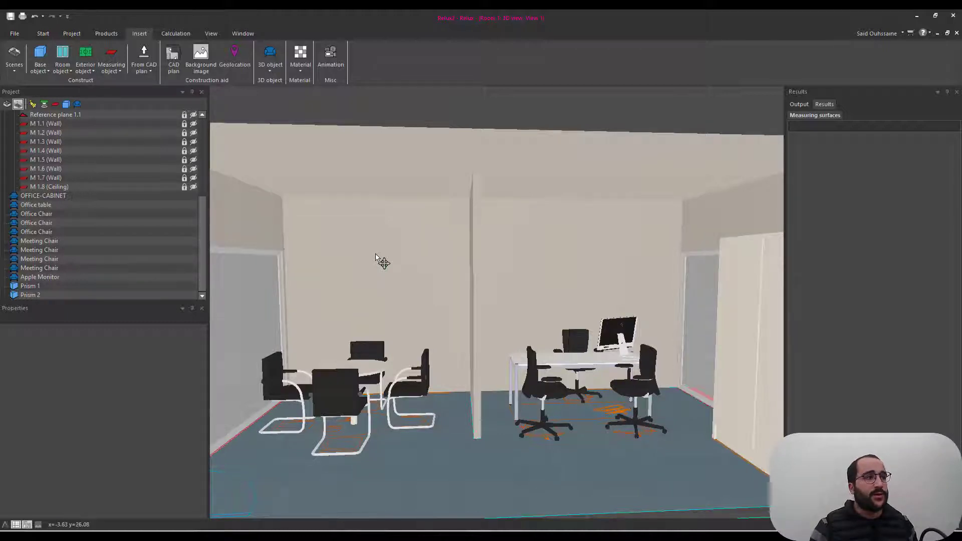
Import SOFA.3ds as a 3D Studio object, accepting a scaling factor of 1 unit per metre and 5 decimal places.
left_click(14, 33)
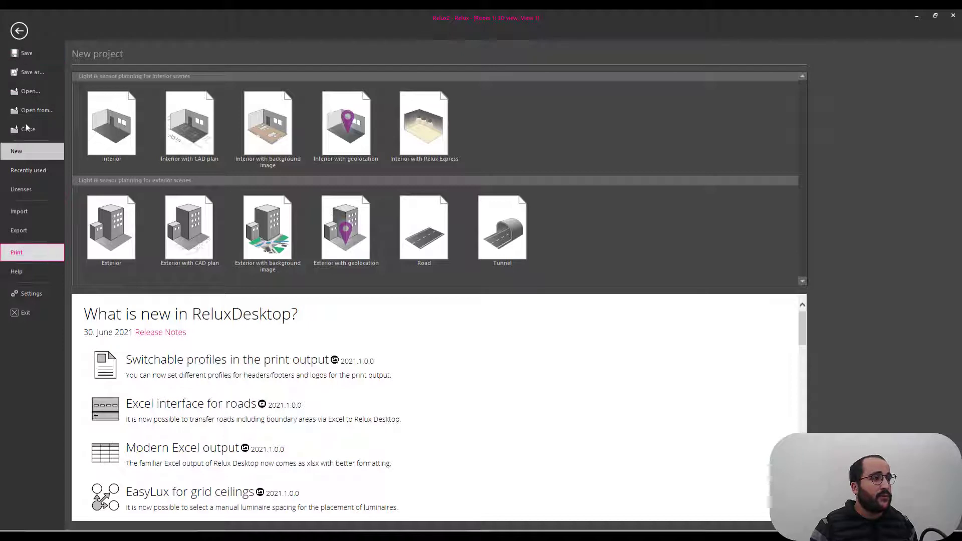
left_click(32, 209)
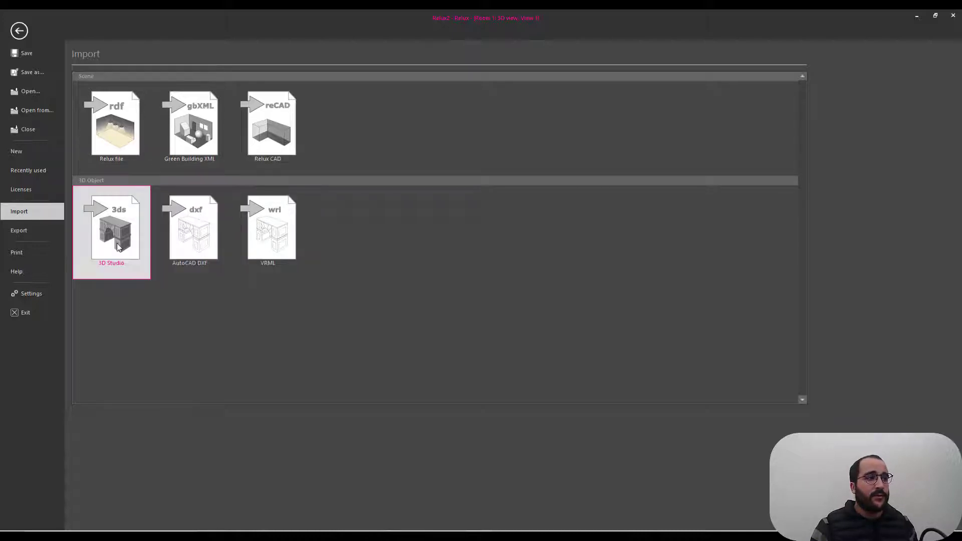
left_click(110, 216)
left_click(378, 237)
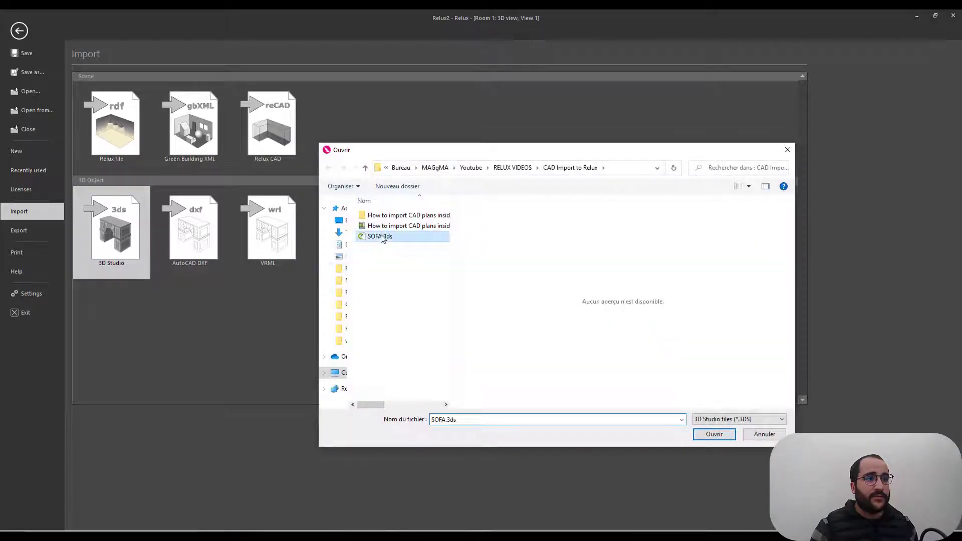
left_click(714, 435)
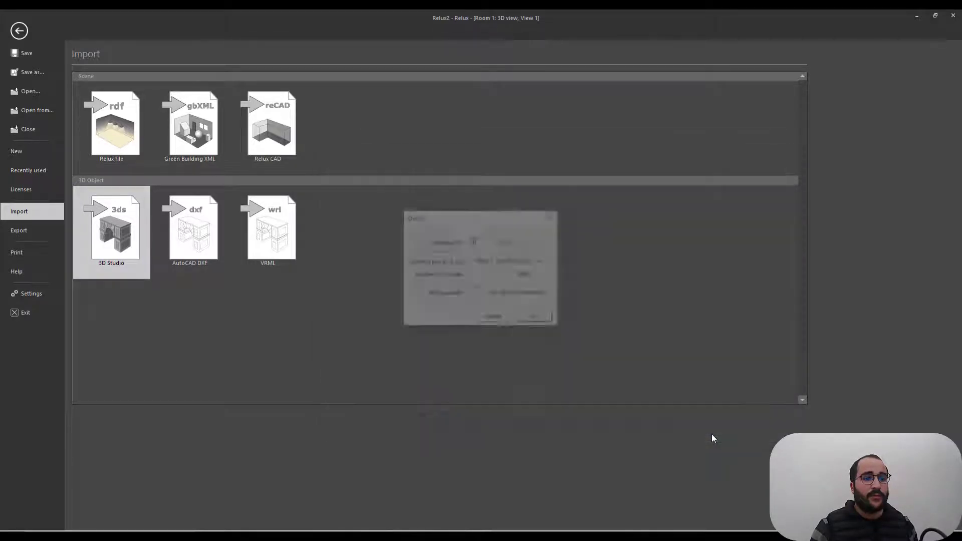
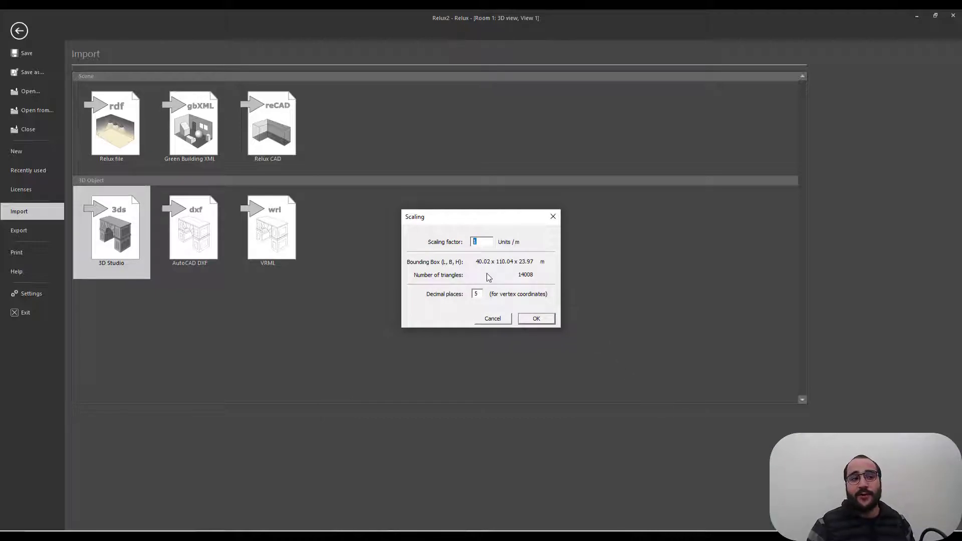
left_click(537, 319)
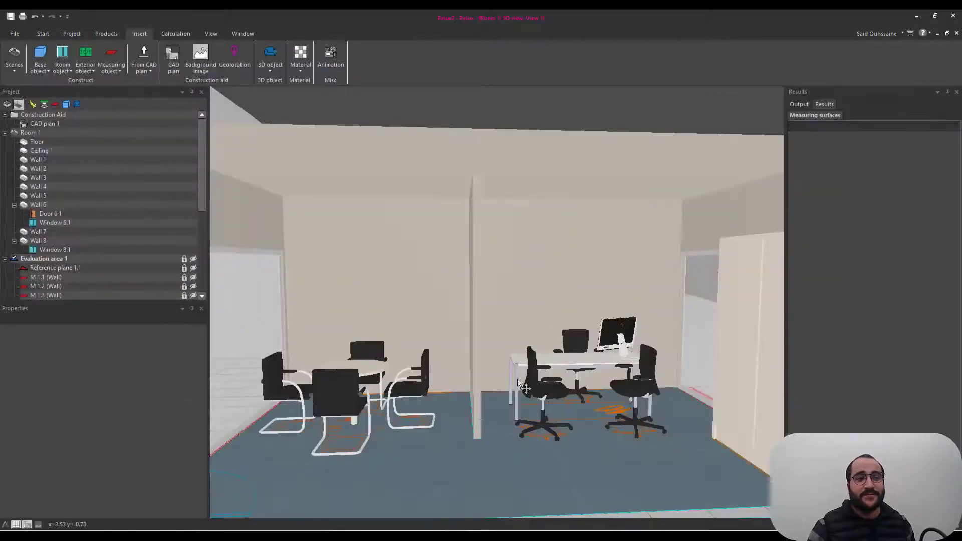
Examine the imported sofa's size relative to the room from several angles and distances.
scroll(519, 383, "down", 10)
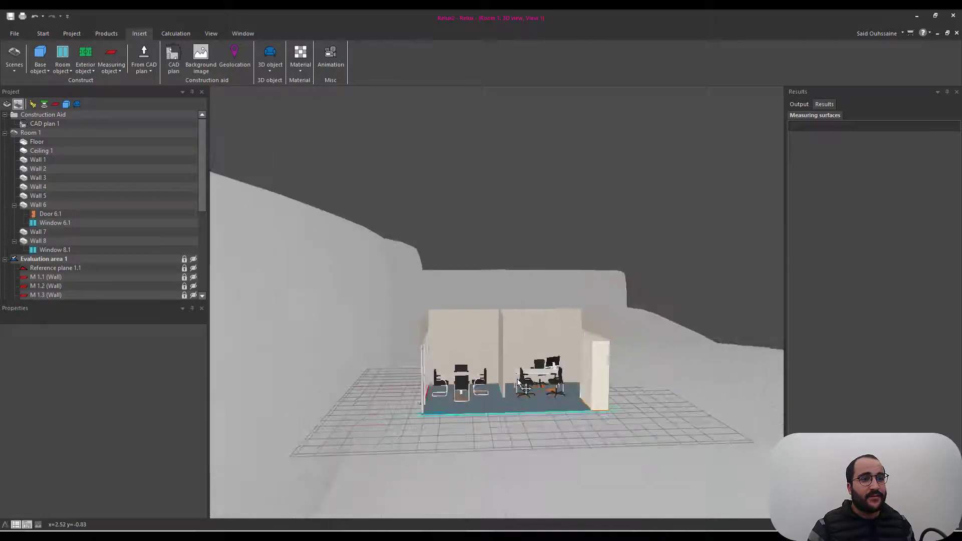
middle_click_drag(599, 346, 449, 353)
scroll(516, 343, "up", 8)
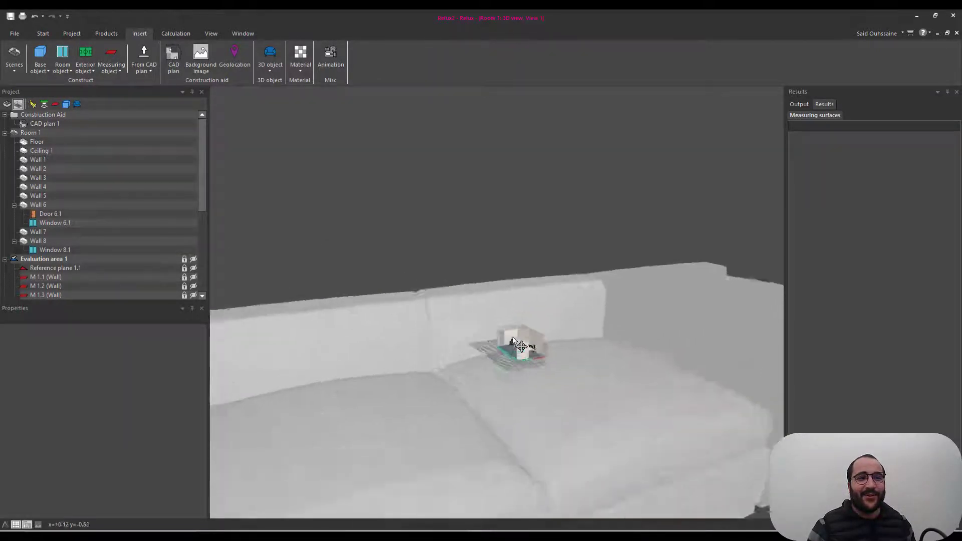
scroll(514, 341, "down", 3)
middle_click_drag(514, 342, 559, 365)
scroll(514, 353, "down", 4)
scroll(516, 356, "down", 3)
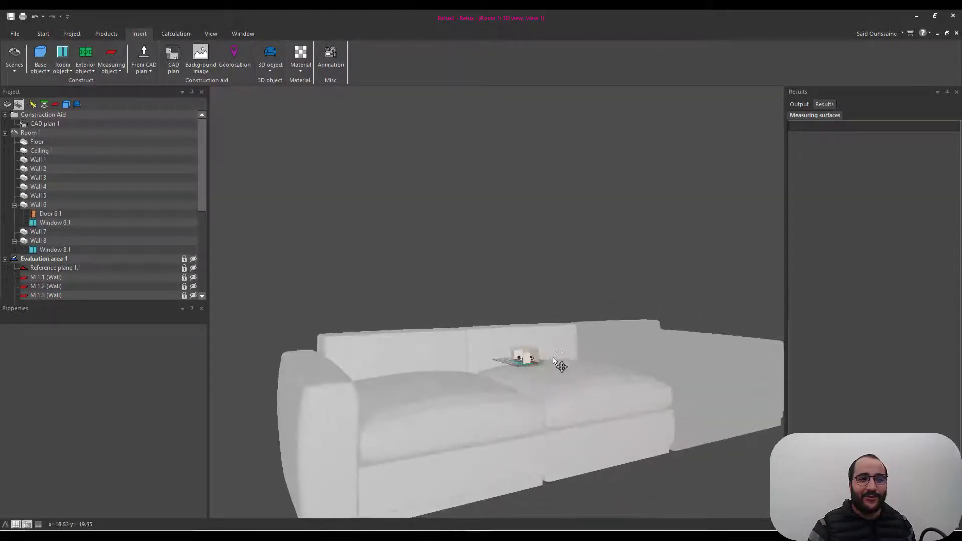
scroll(555, 369, "up", 5)
scroll(549, 362, "down", 5)
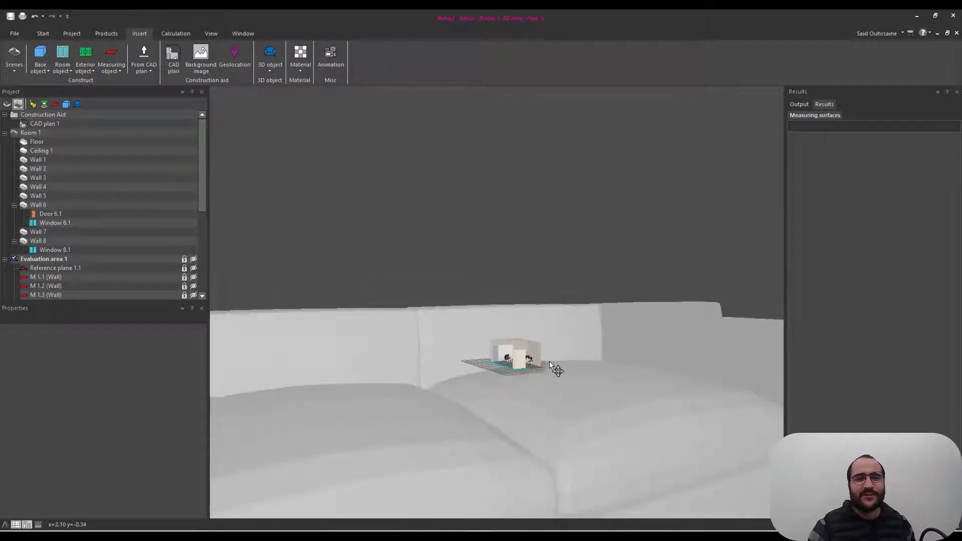
middle_click_drag(549, 362, 545, 404)
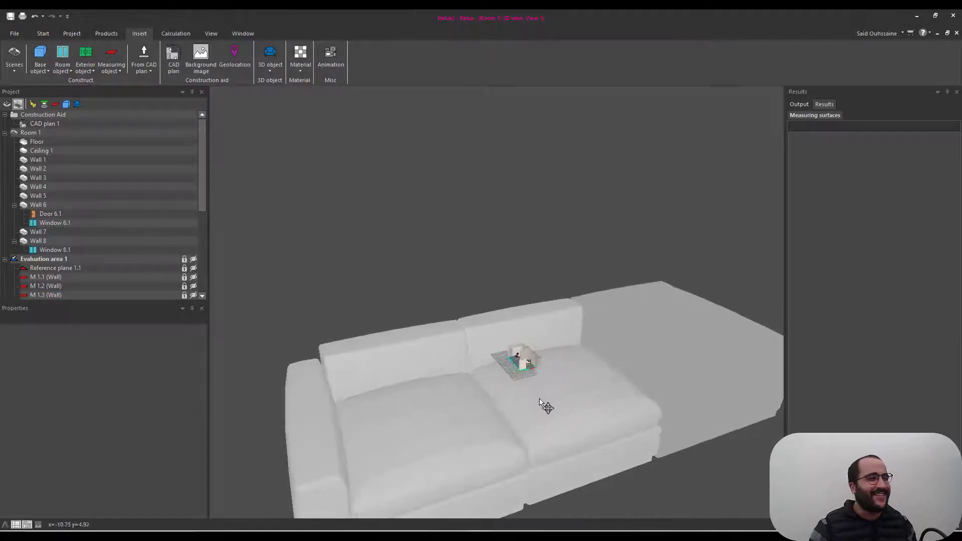
Scale the imported sofa down proportionally to an X size of about 1.84 m.
left_click(410, 396)
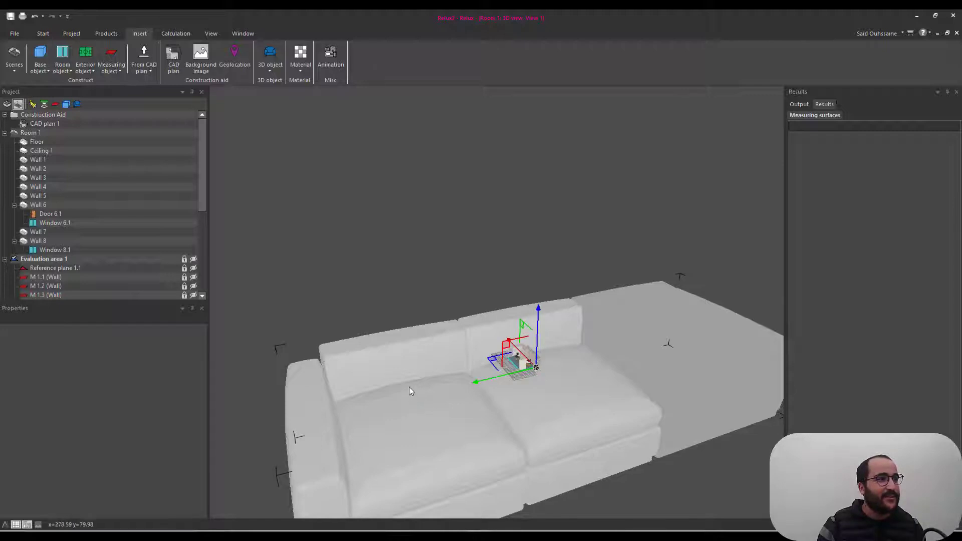
middle_click_drag(386, 227, 357, 191)
scroll(509, 330, "up", 2)
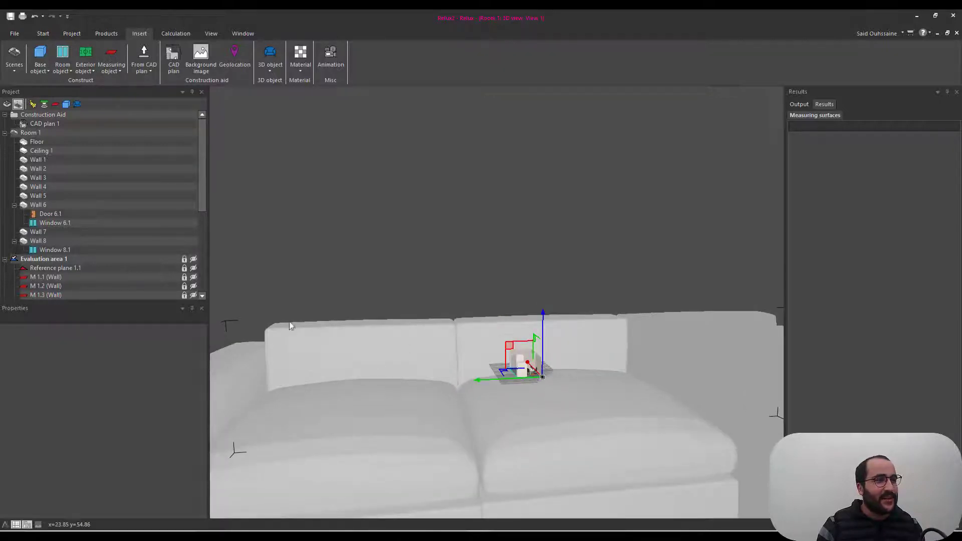
scroll(82, 285, "down", 6)
left_click(37, 295)
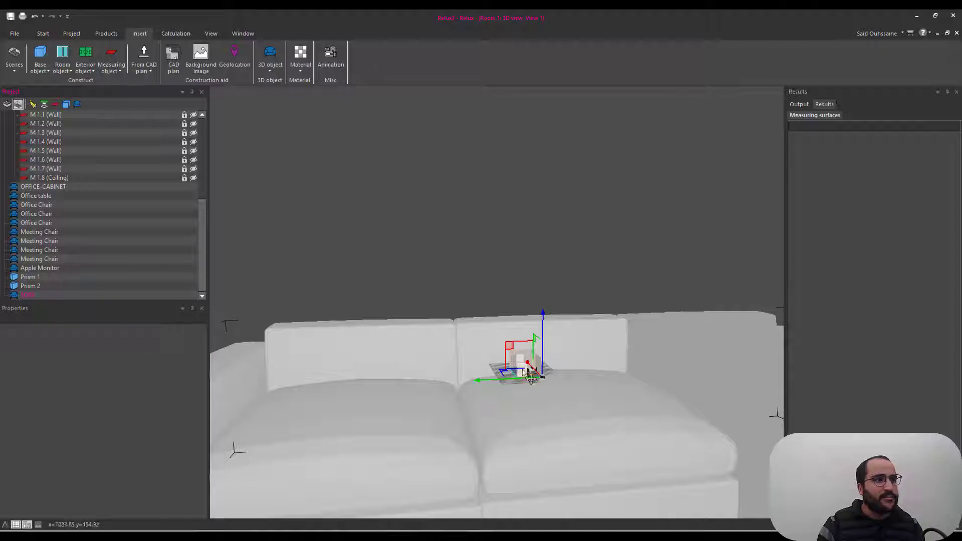
right_click(566, 377)
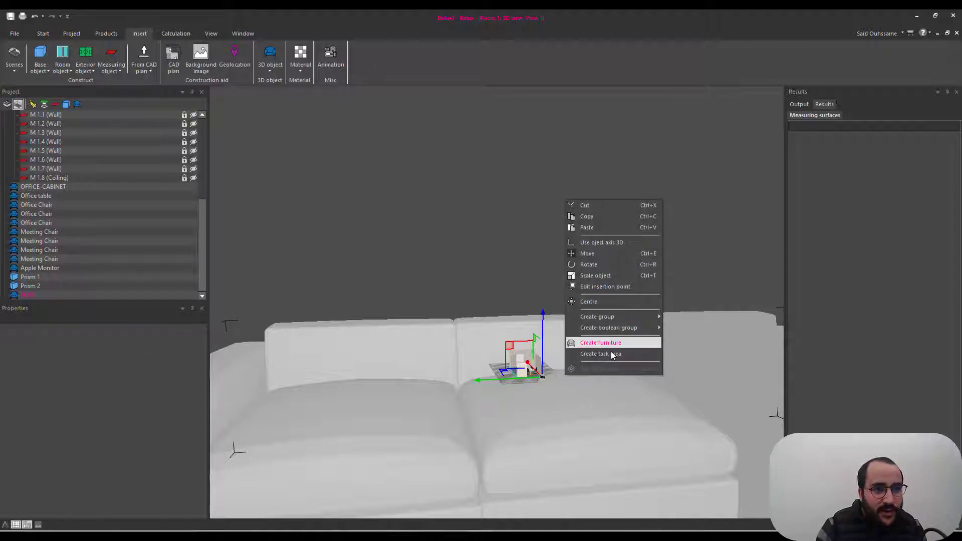
left_click(596, 276)
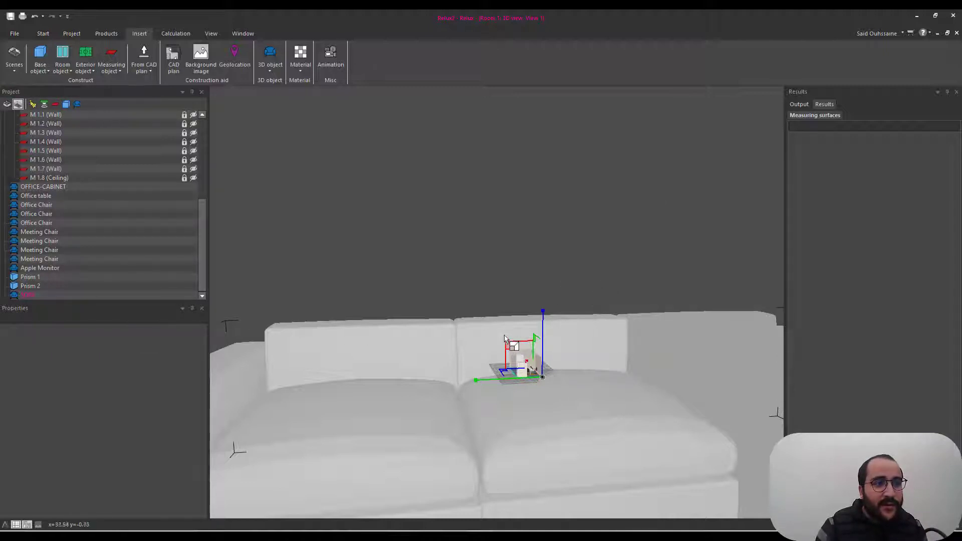
left_click_drag(509, 345, 594, 399)
scroll(537, 383, "up", 5)
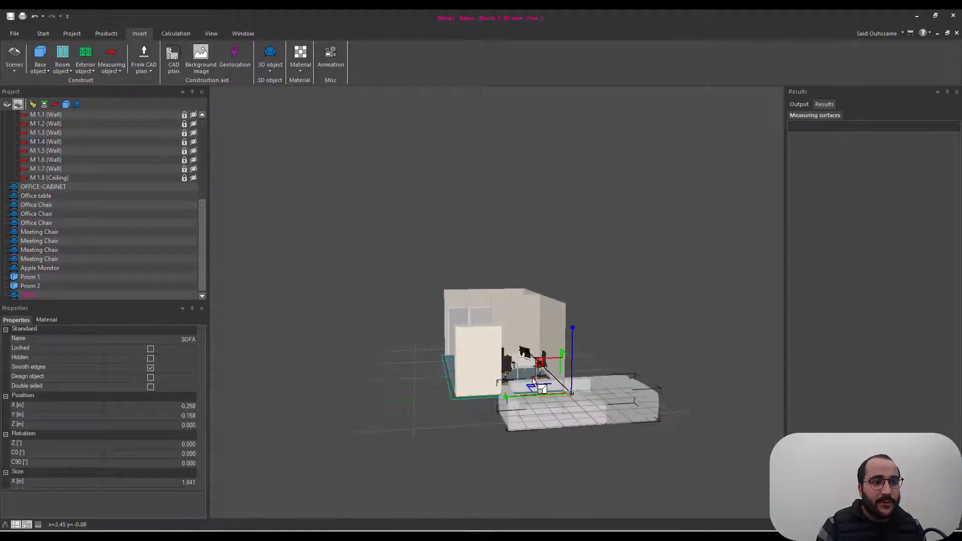
Scale the sofa down further to an X size of about 0.70 m.
left_click_drag(543, 388, 585, 388)
scroll(593, 382, "up", 6)
middle_click_drag(580, 289, 608, 284)
left_click_drag(525, 377, 545, 387)
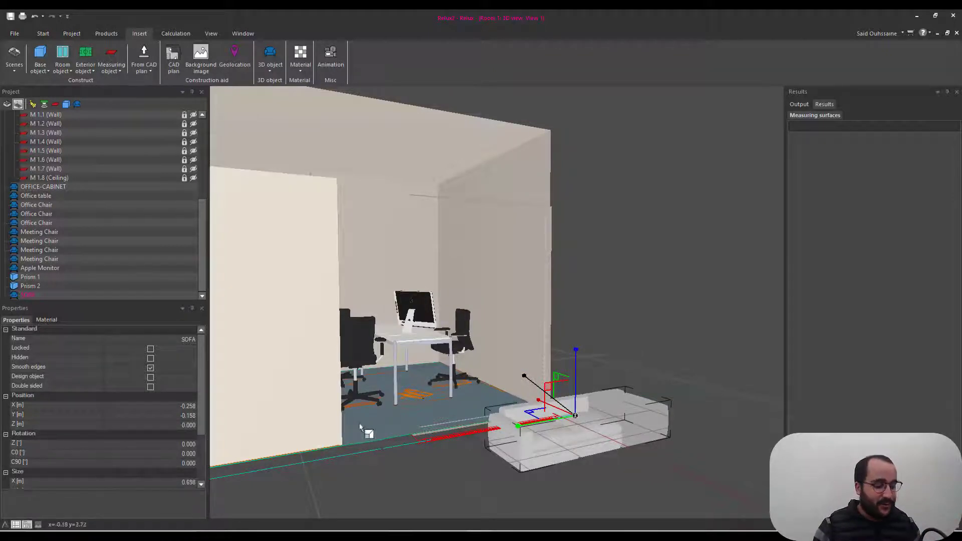
Move the sofa in the floor plan into the room, to about X 3.08 m and Y 2.55 m.
scroll(381, 420, "down", 3)
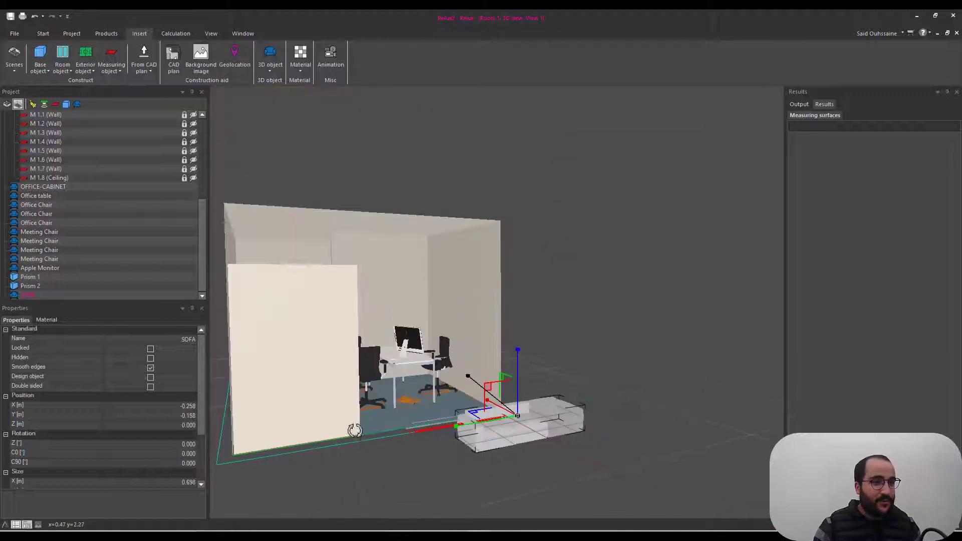
scroll(368, 442, "up", 3)
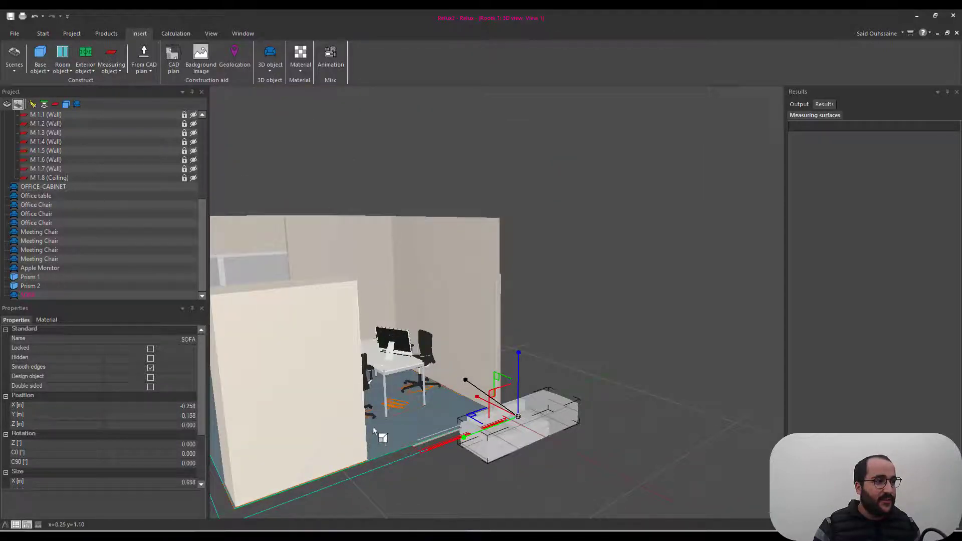
scroll(379, 427, "down", 3)
middle_click_drag(382, 428, 451, 440)
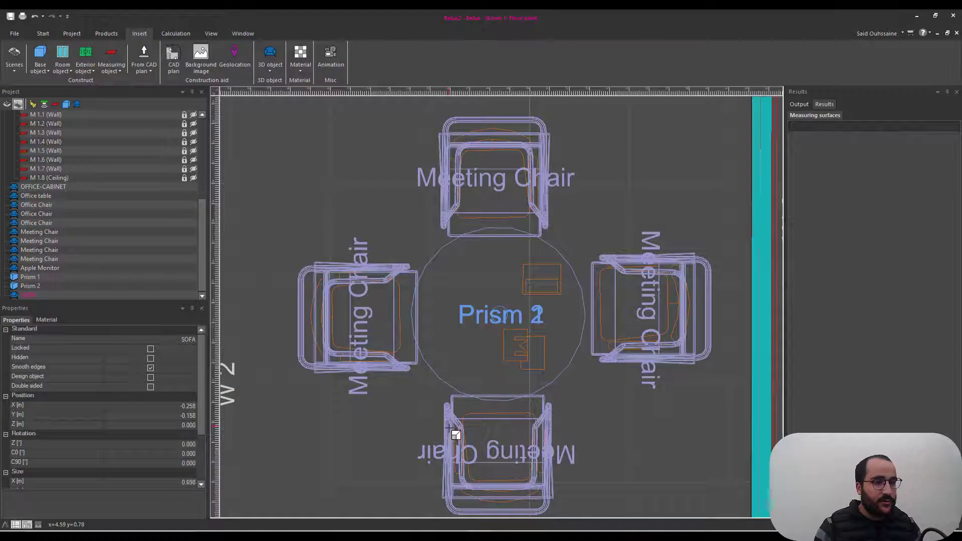
scroll(450, 428, "down", 3)
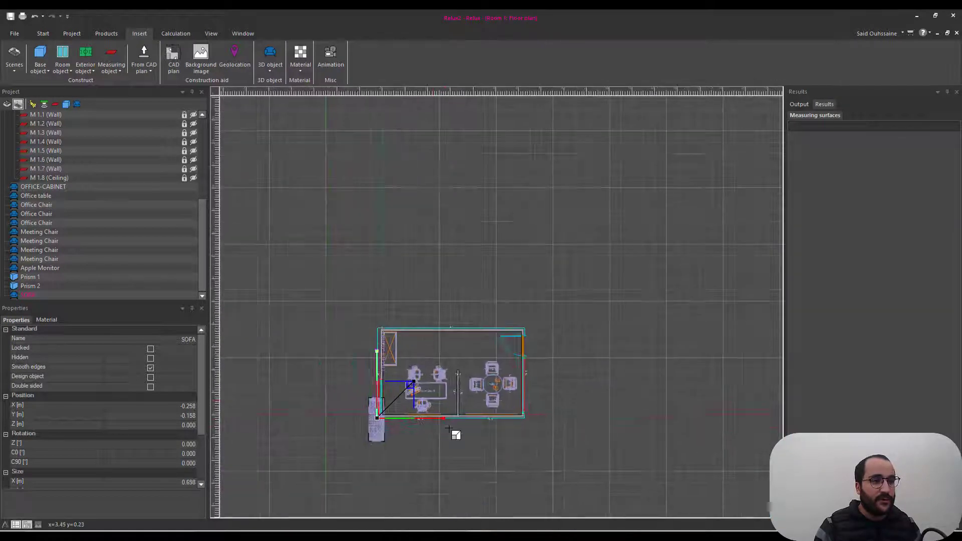
scroll(449, 428, "up", 5)
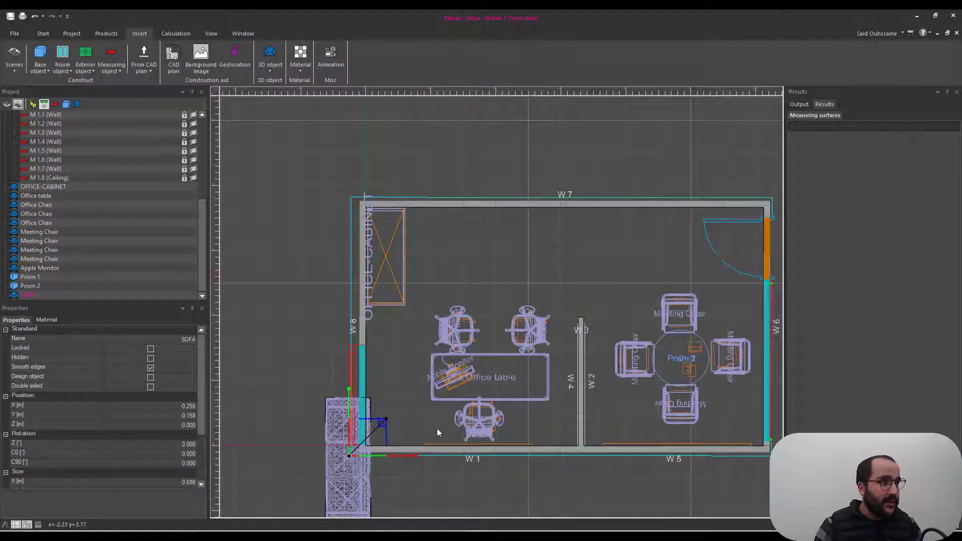
right_click(341, 431)
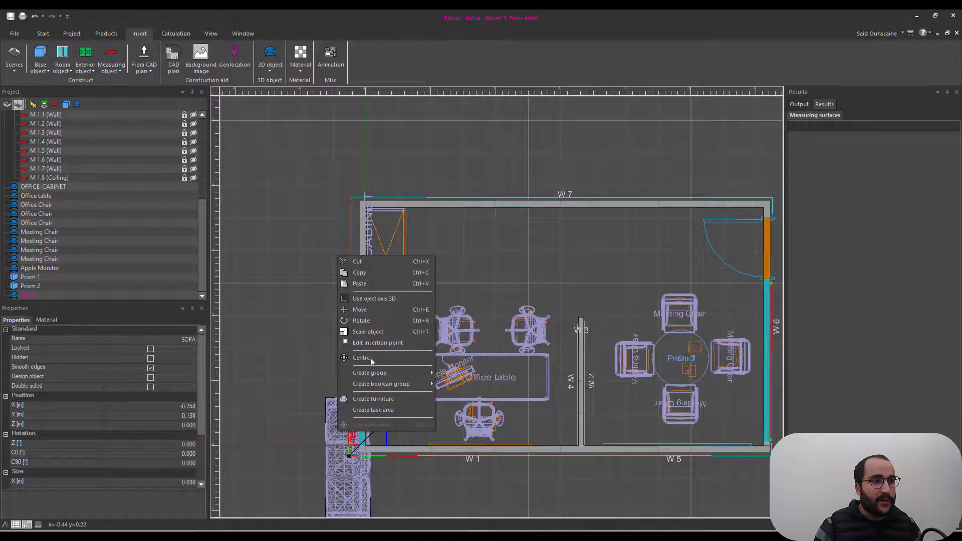
left_click(392, 315)
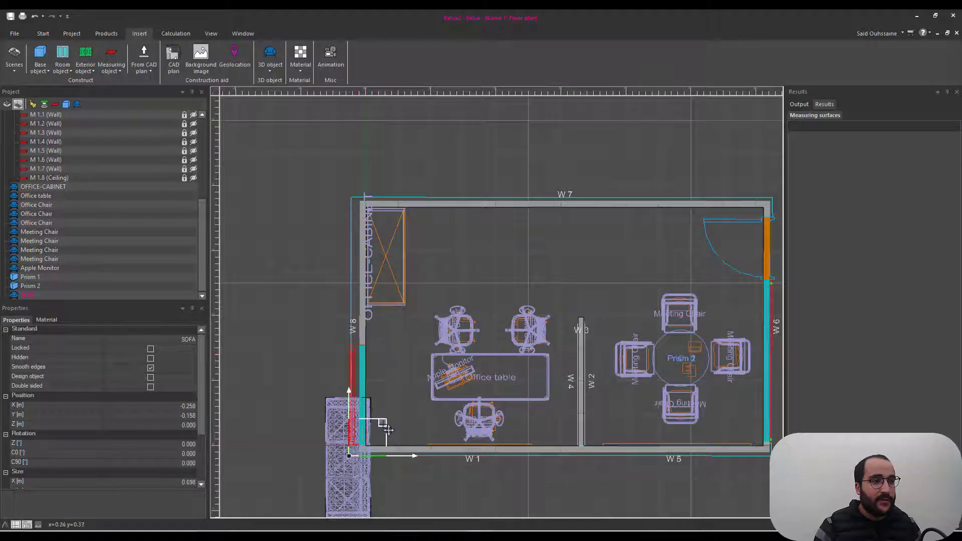
left_click_drag(378, 421, 605, 254)
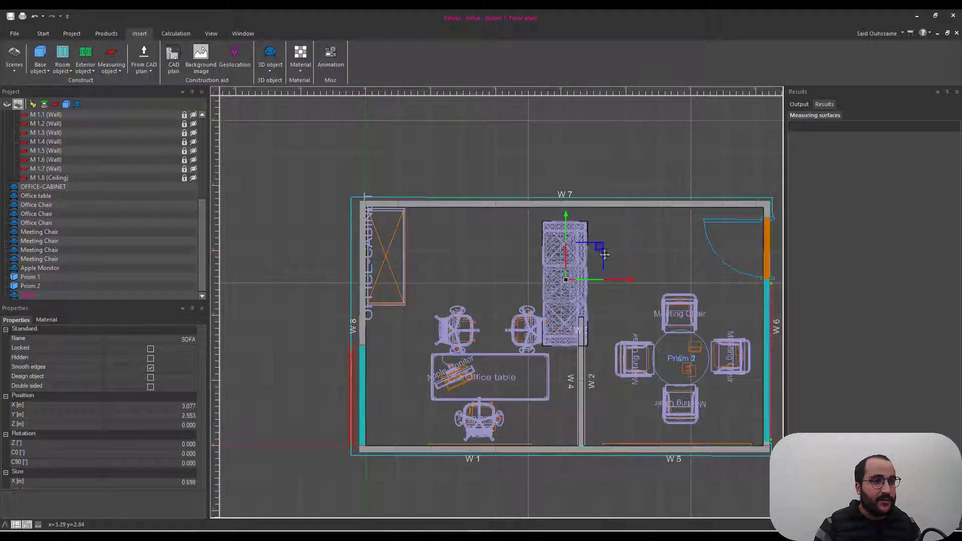
Rotate the sofa about its vertical axis to about 90° so it runs parallel to wall W 7.
right_click(585, 267)
left_click(610, 323)
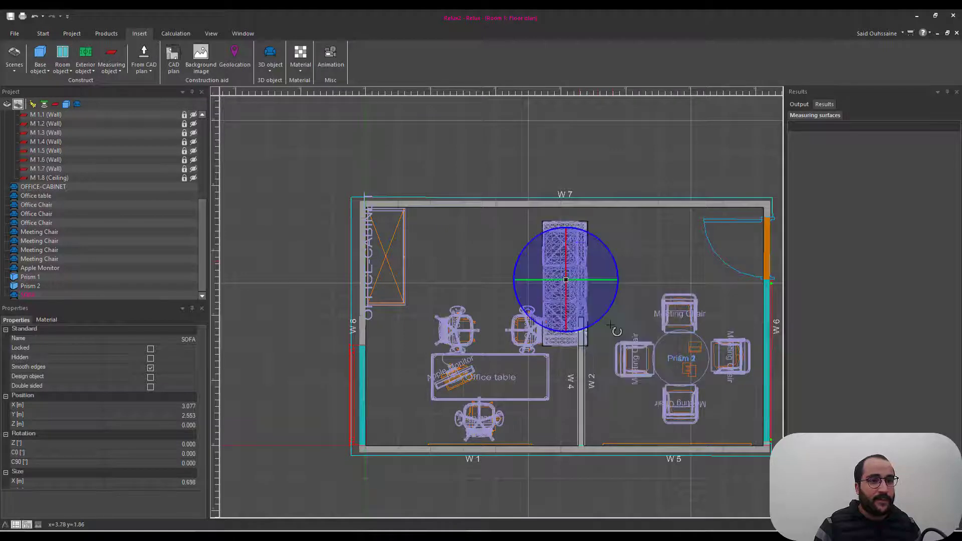
left_click_drag(612, 271, 531, 228)
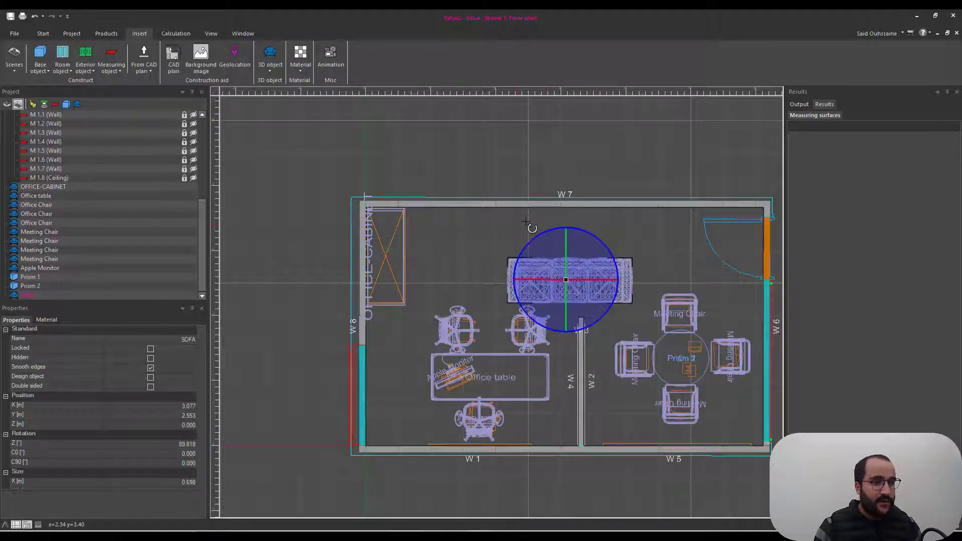
Raise the sofa vertically in the 3D view so that it stands on the floor instead of sinking into it.
key("ctrl+Tab")
scroll(525, 221, "down", 5)
scroll(538, 344, "up", 5)
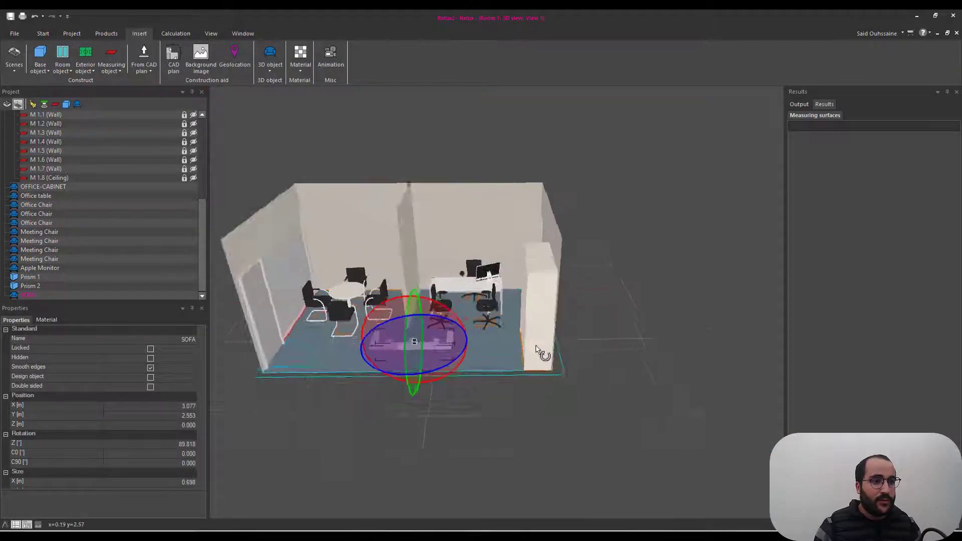
right_click_drag(541, 352, 589, 336)
middle_click_drag(396, 351, 576, 328)
scroll(574, 329, "up", 5)
right_click(517, 300)
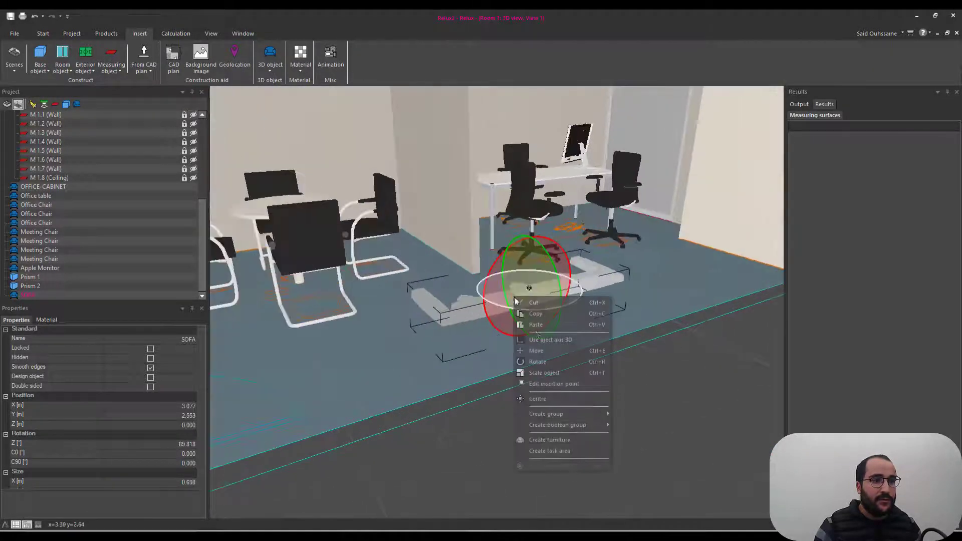
left_click(552, 357)
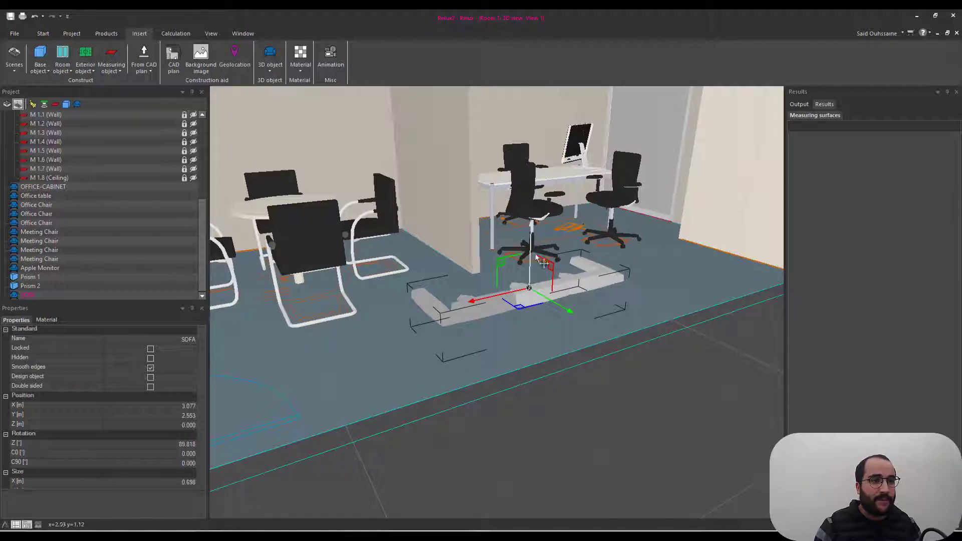
left_click_drag(533, 199, 534, 205)
left_click(434, 238)
Examine the placed sofa from several angles, checking its shape and its distance from the wall and cabinet.
right_click_drag(329, 277, 469, 262)
scroll(508, 326, "up", 4)
scroll(477, 241, "down", 4)
scroll(476, 243, "up", 2)
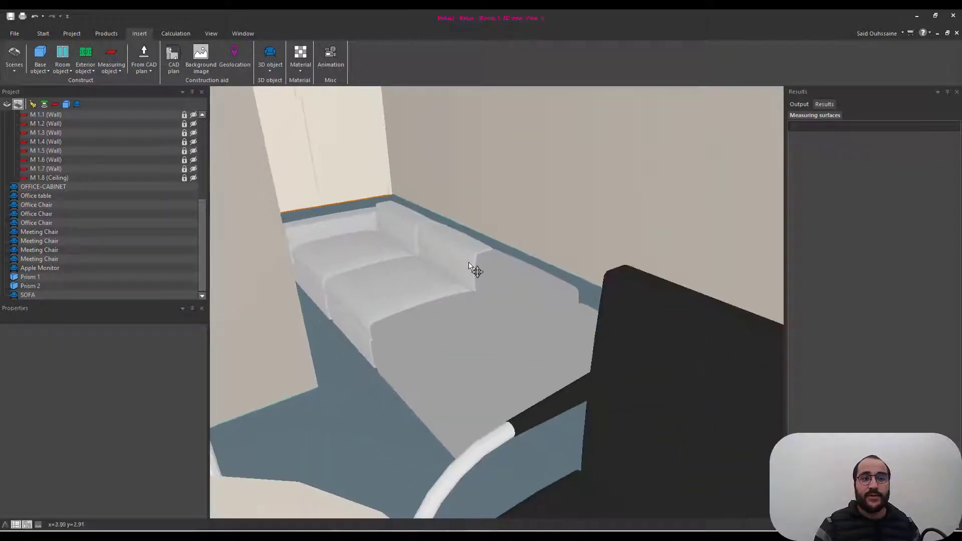
left_click(458, 294)
left_click_drag(460, 261, 526, 247)
right_click_drag(533, 246, 411, 340)
scroll(411, 340, "down", 2)
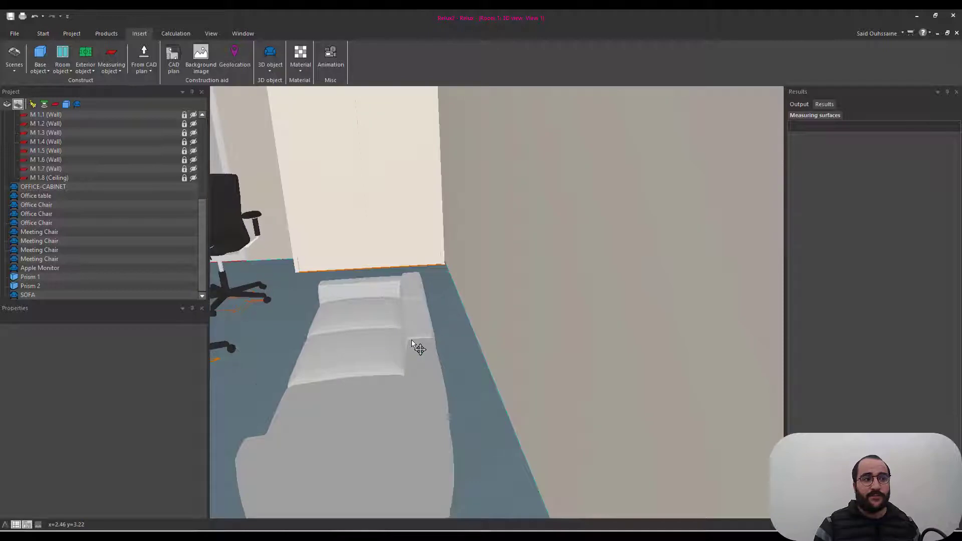
Delete the imported sofa from the room.
left_click(412, 343)
key("Delete")
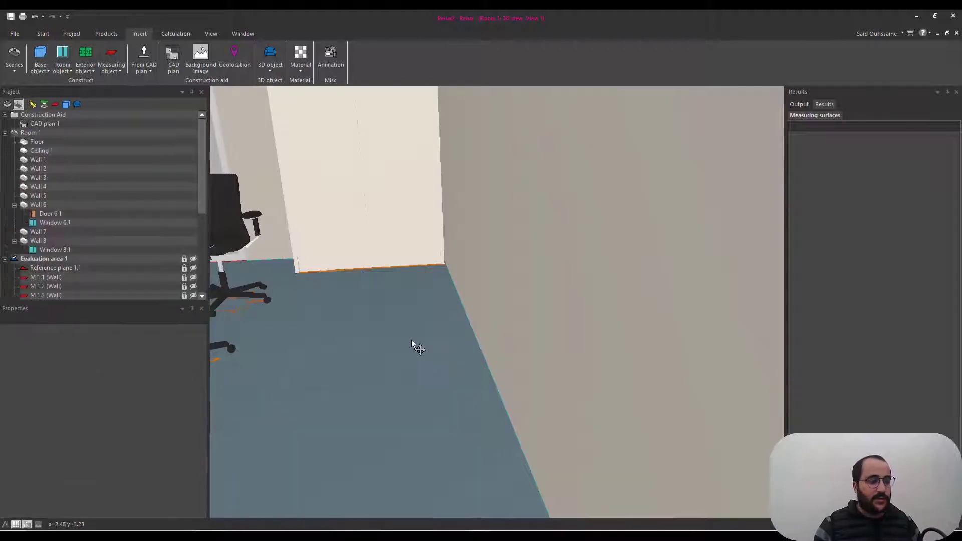
scroll(413, 344, "down", 5)
middle_click_drag(413, 344, 321, 315)
Insert a 1.5 × 1 m face as a base object in the floor plan, against wall W 1 behind the office chair.
key("ctrl+Tab")
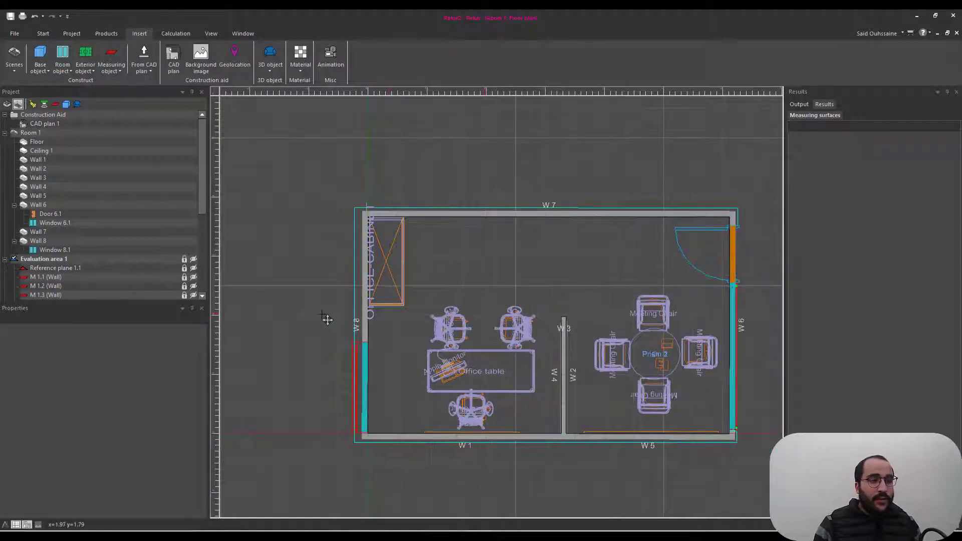
scroll(490, 382, "up", 4)
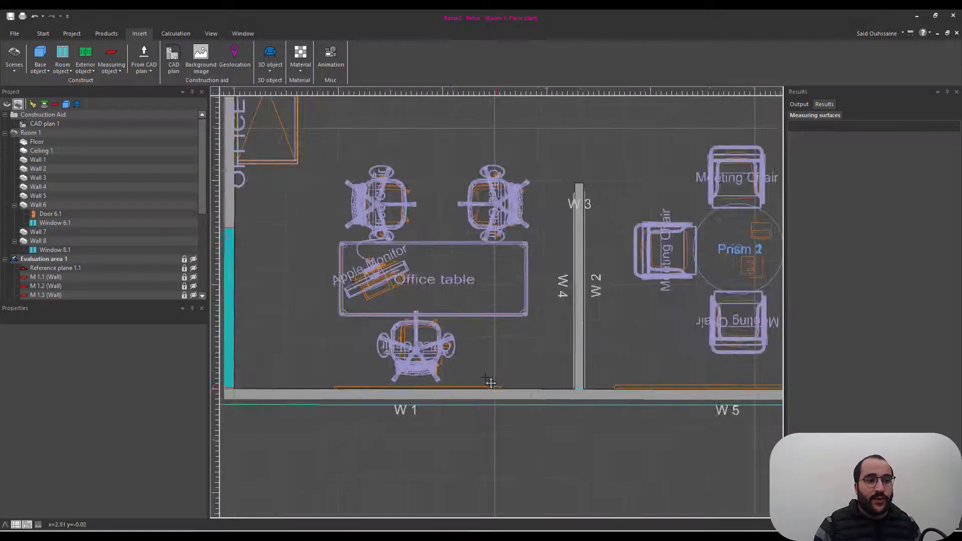
middle_click_drag(491, 383, 375, 351)
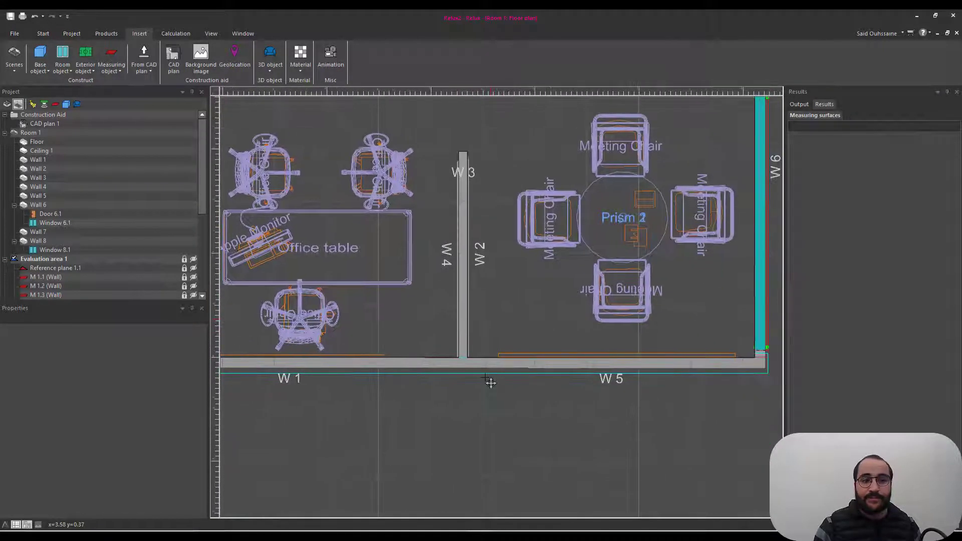
scroll(608, 347, "down", 1)
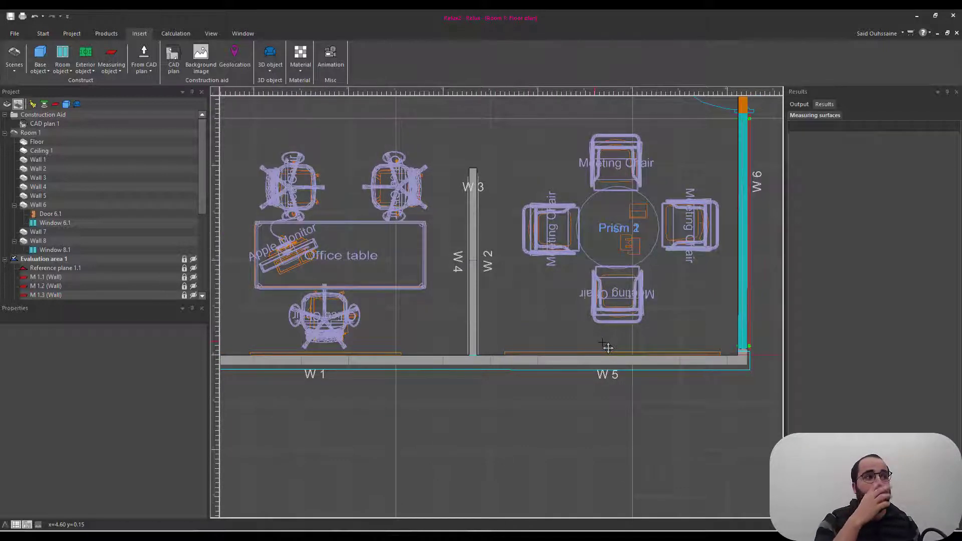
left_click(48, 70)
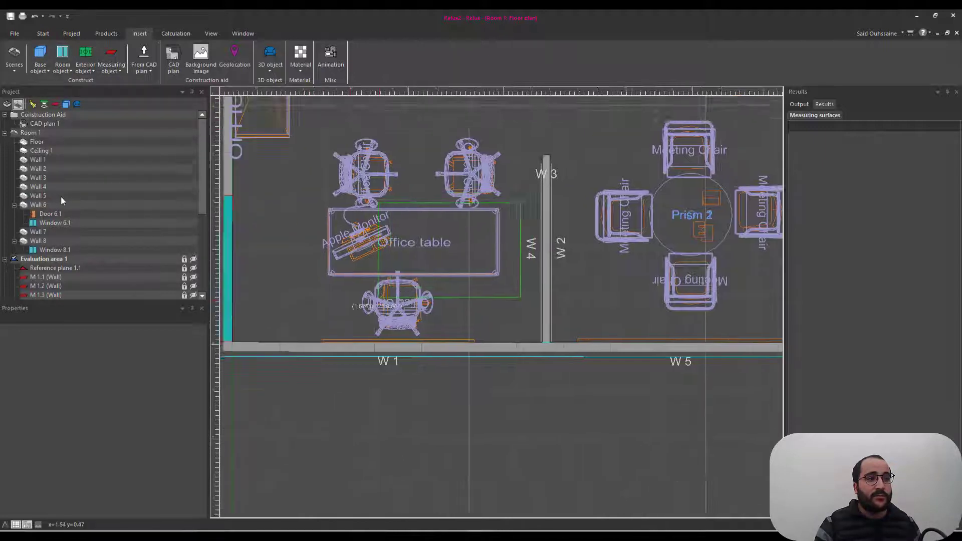
scroll(357, 337, "up", 1)
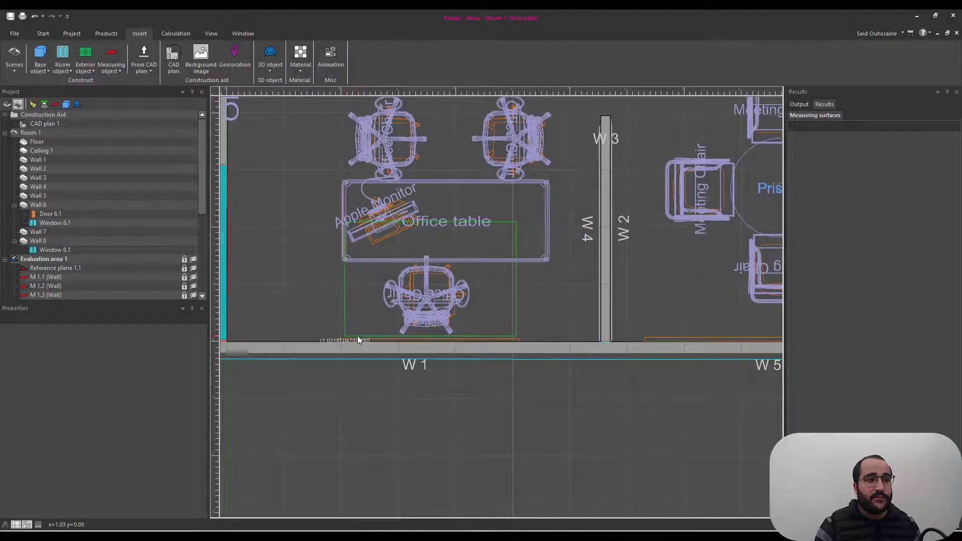
scroll(357, 336, "up", 1)
left_click(353, 338)
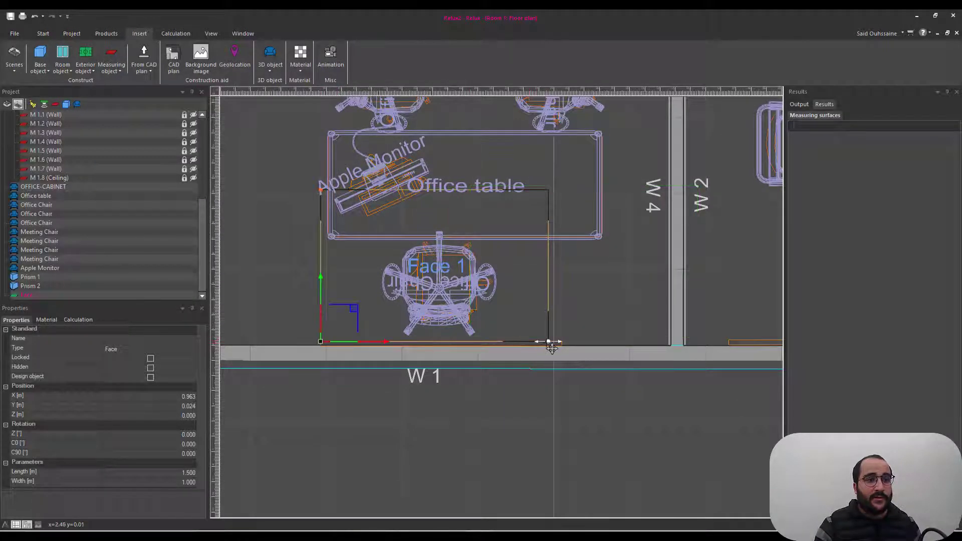
Stretch the face along wall W 1 to a length of about 1.59 m.
scroll(551, 347, "up", 2)
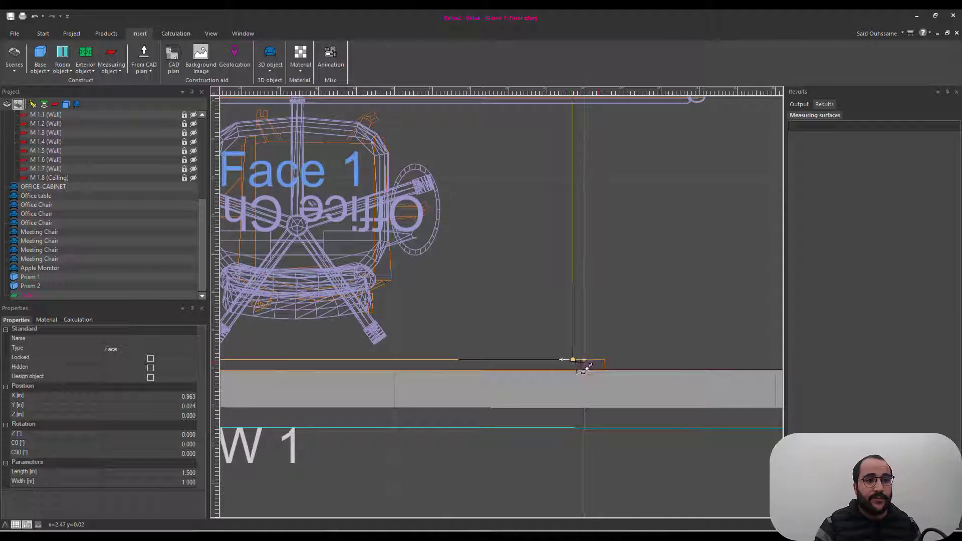
left_click(606, 369)
scroll(591, 366, "down", 2)
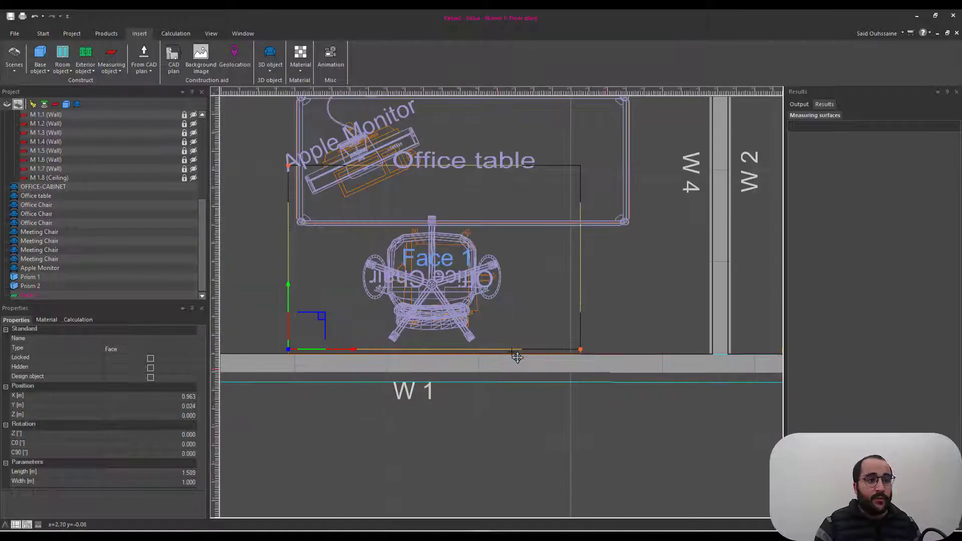
Set the rotation snap angle to 90° and rotate the face 90° so it stands upright against the wall.
key("ctrl+Tab")
scroll(515, 354, "down", 4)
middle_click_drag(518, 359, 517, 358)
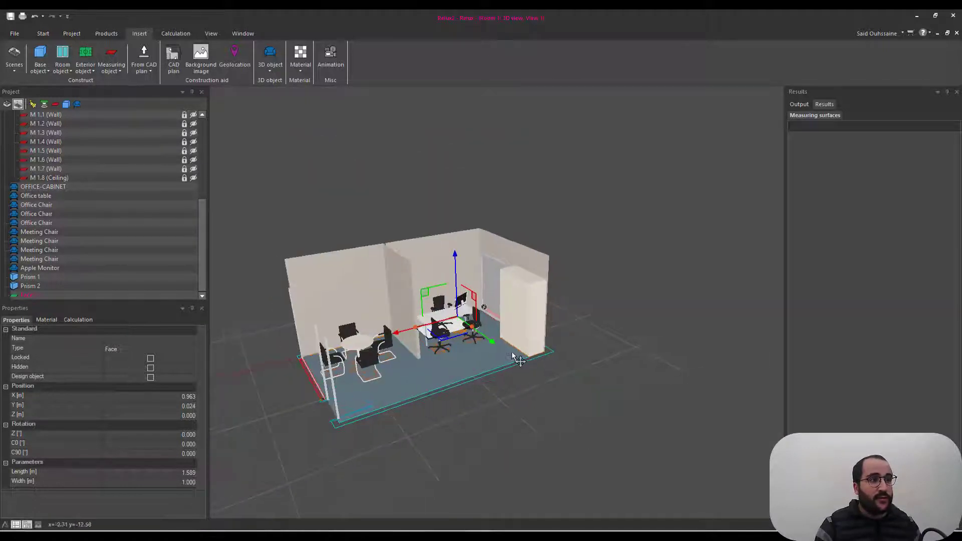
left_click(47, 35)
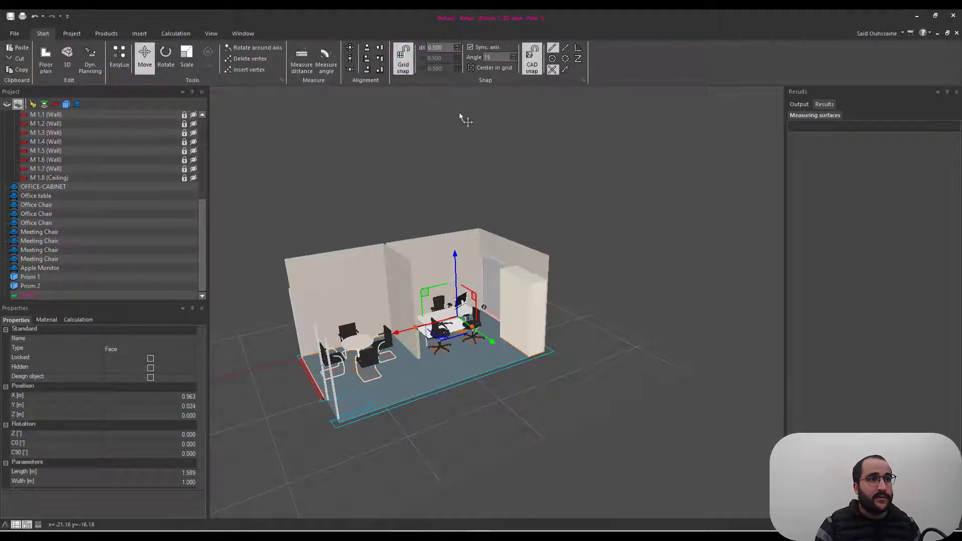
scroll(570, 225, "up", 6)
middle_click_drag(570, 224, 396, 210)
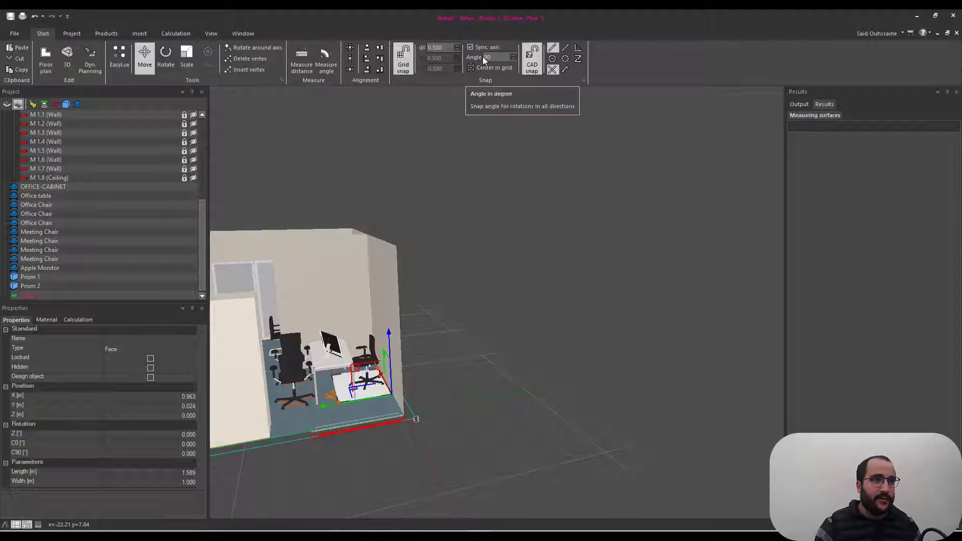
scroll(407, 263, "up", 3)
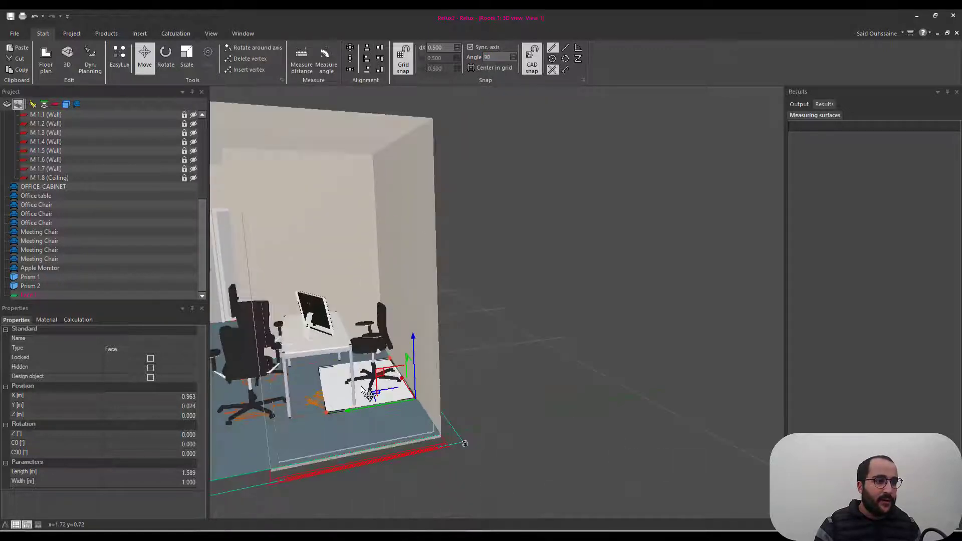
right_click(407, 262)
left_click(414, 261)
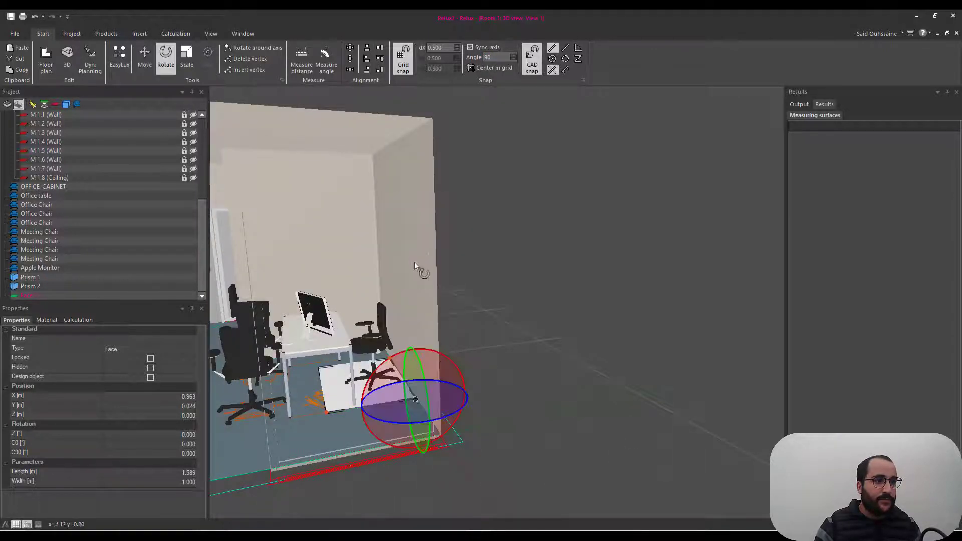
left_click_drag(443, 368, 469, 399)
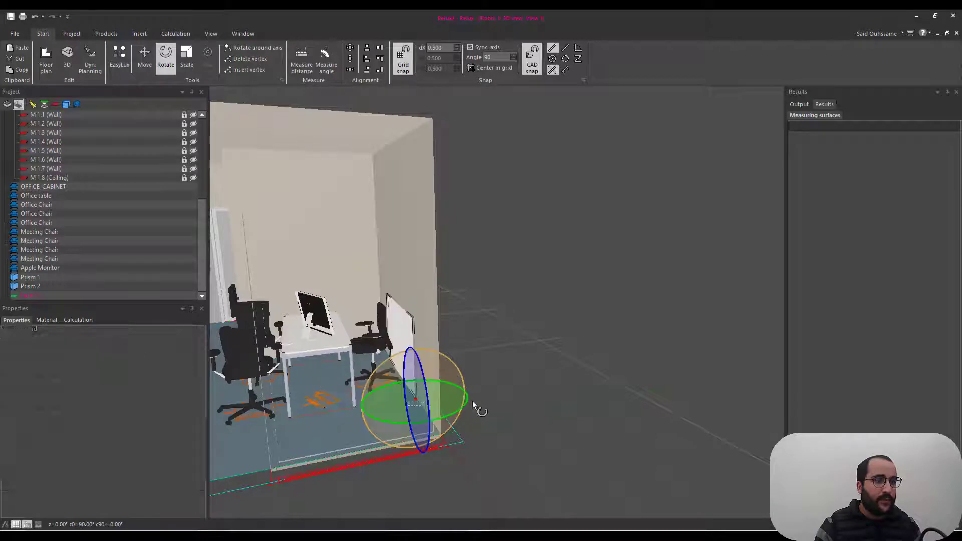
Move the upright face vertically up the wall behind the desk to a Z position of 1.5 m.
scroll(419, 371, "up", 5)
scroll(419, 371, "down", 6)
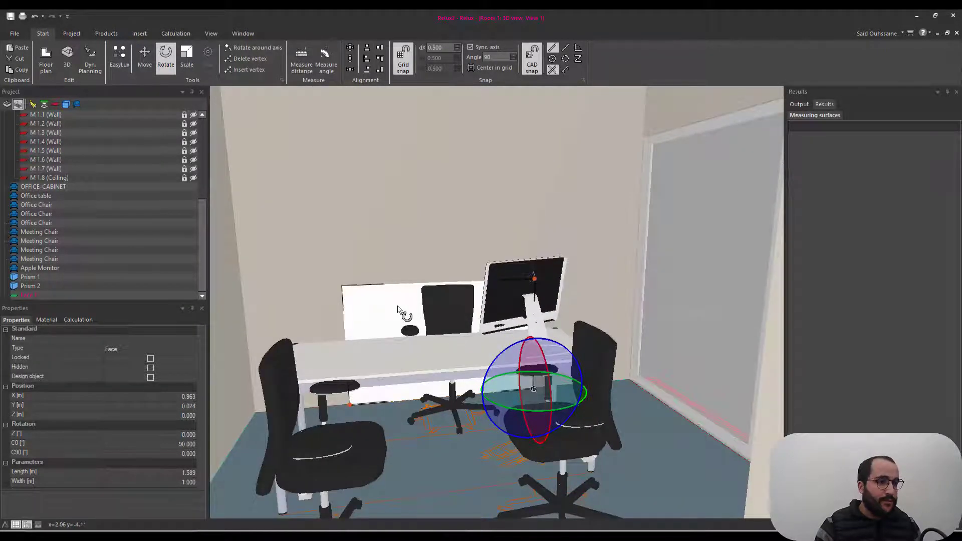
right_click(399, 307)
left_click(420, 360)
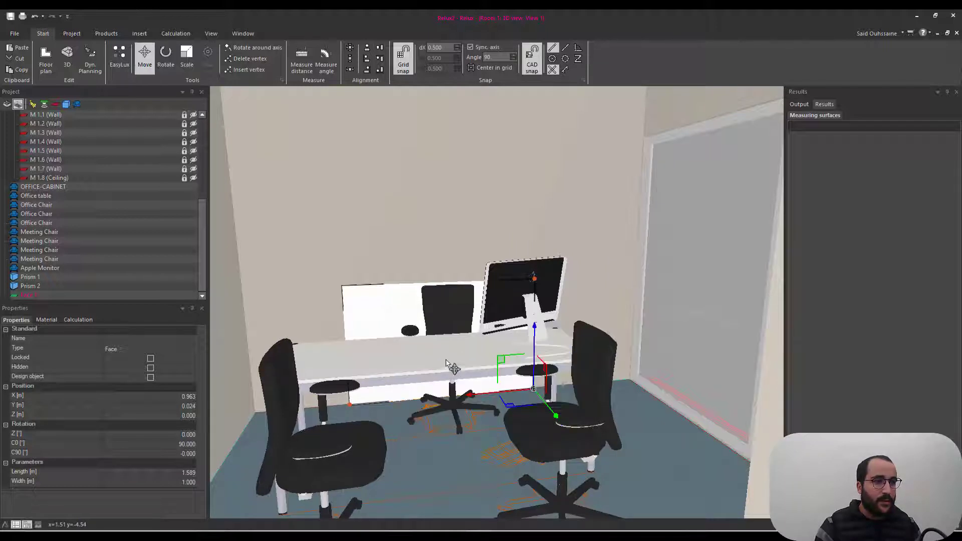
left_click_drag(539, 334, 522, 172)
middle_click_drag(522, 172, 452, 55)
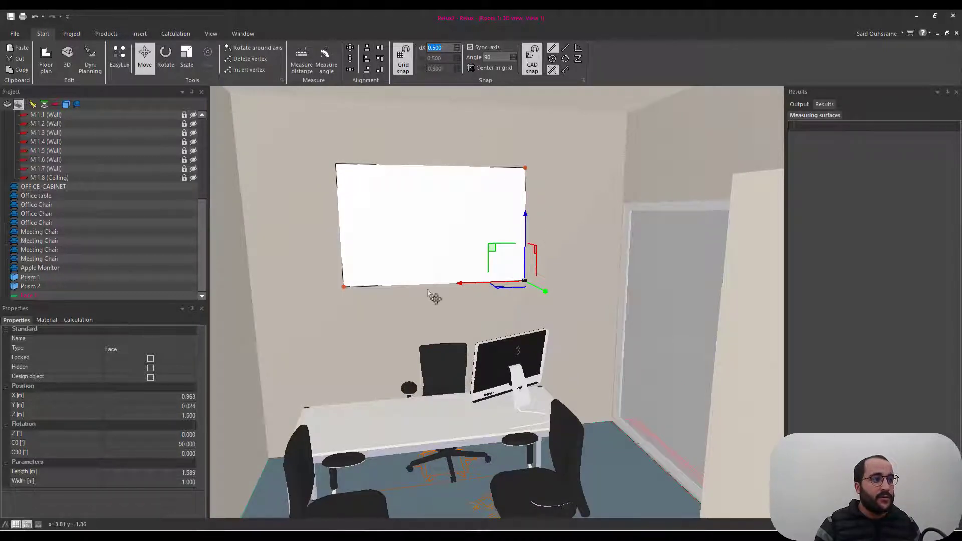
Set the Z position of the upright face behind the desk to 1.3 m and switch to the floor plan.
left_click(154, 416)
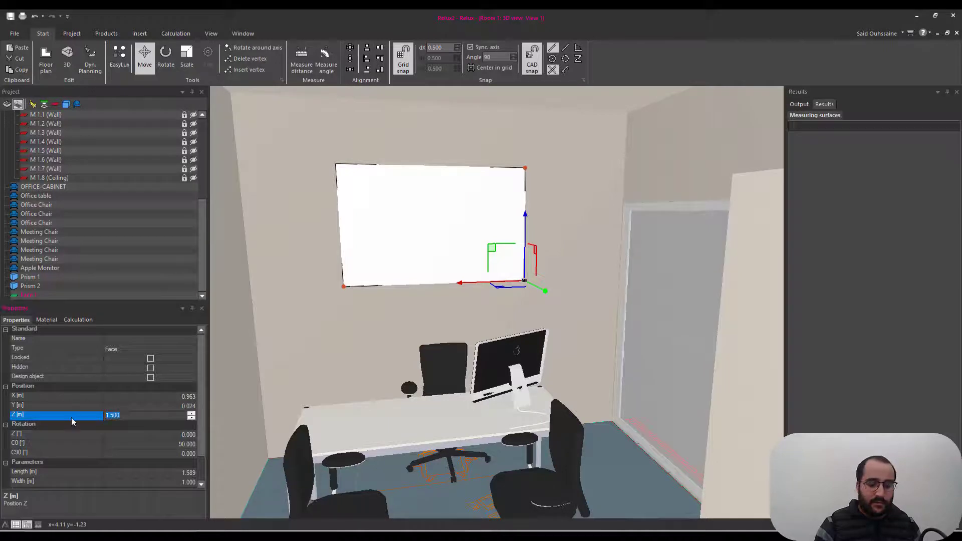
type("1.3")
key("Tab")
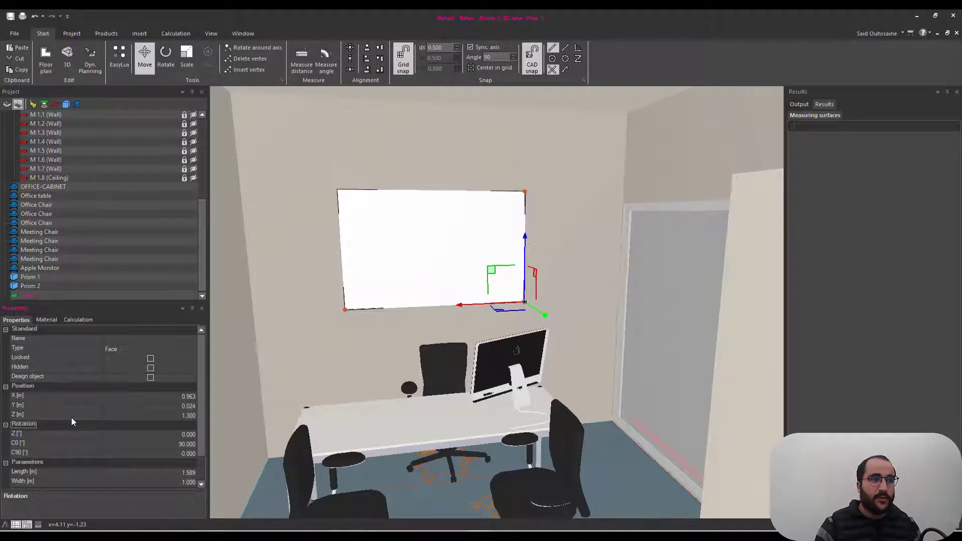
scroll(481, 419, "down", 4)
middle_click_drag(533, 419, 486, 405)
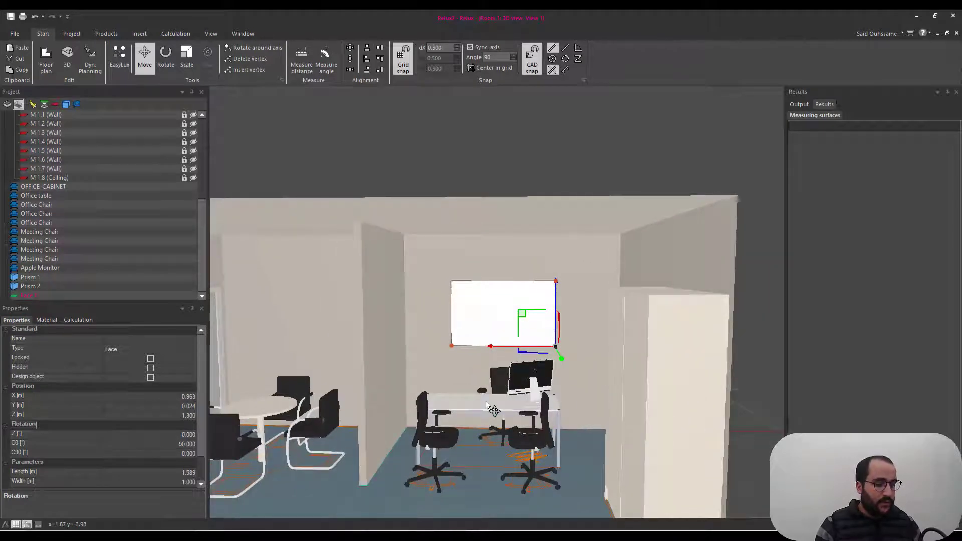
key("ctrl+Tab")
scroll(490, 406, "down", 6)
middle_click_drag(490, 406, 453, 391)
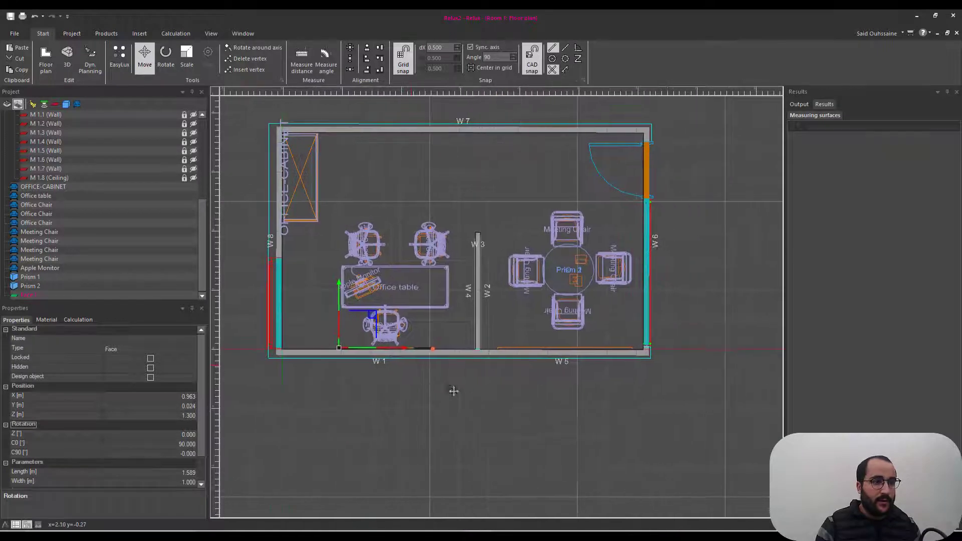
Try to duplicate the face on wall W 1, then delete the pasted copy.
scroll(432, 350, "up", 2)
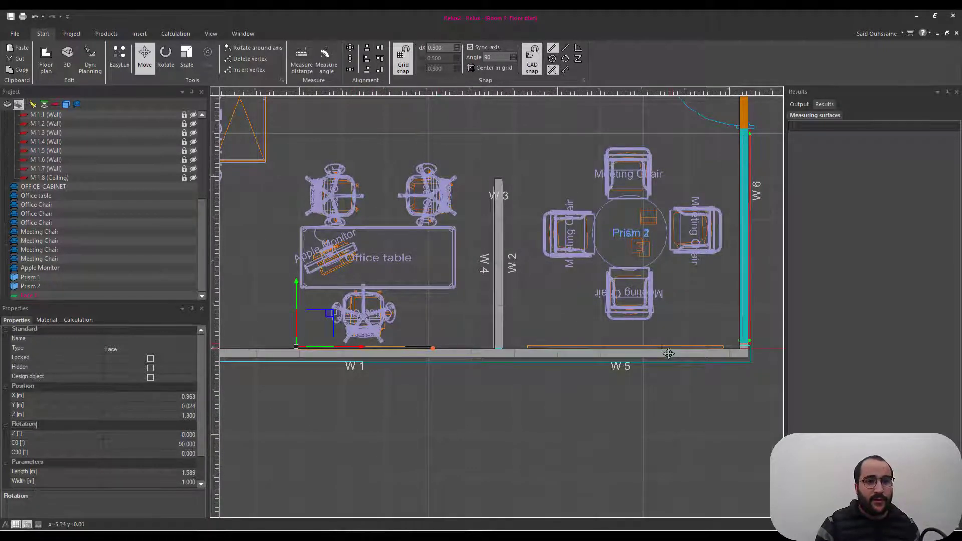
scroll(669, 354, "up", 2)
scroll(667, 351, "down", 1)
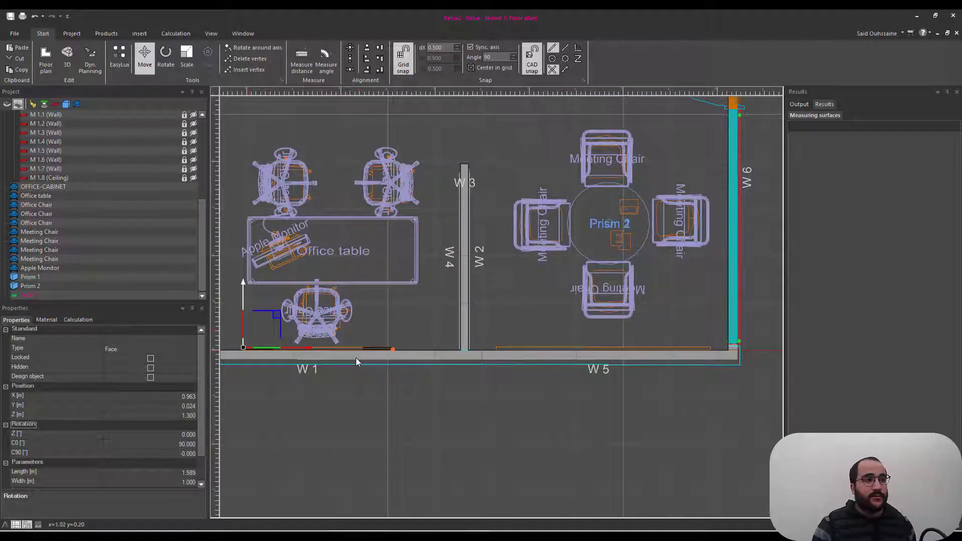
right_click(29, 296)
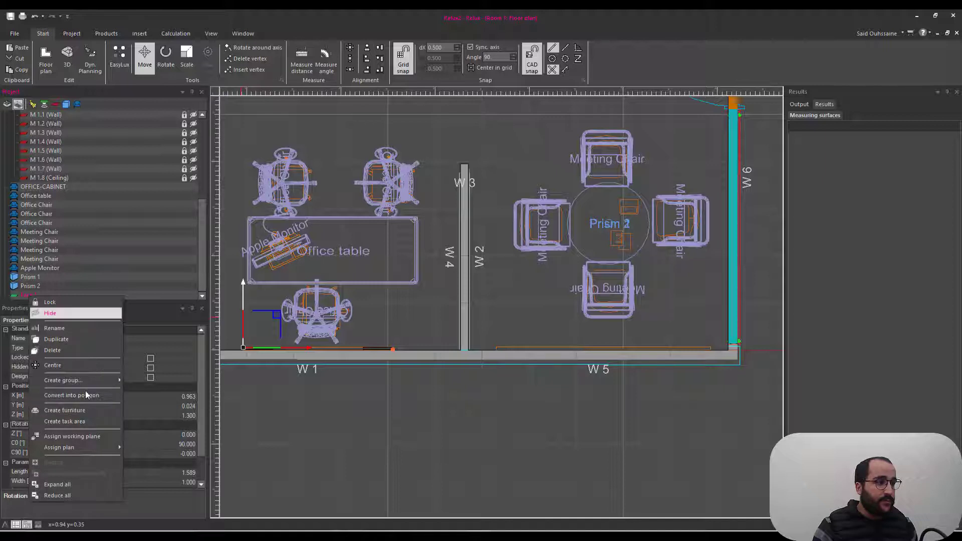
right_click(26, 294)
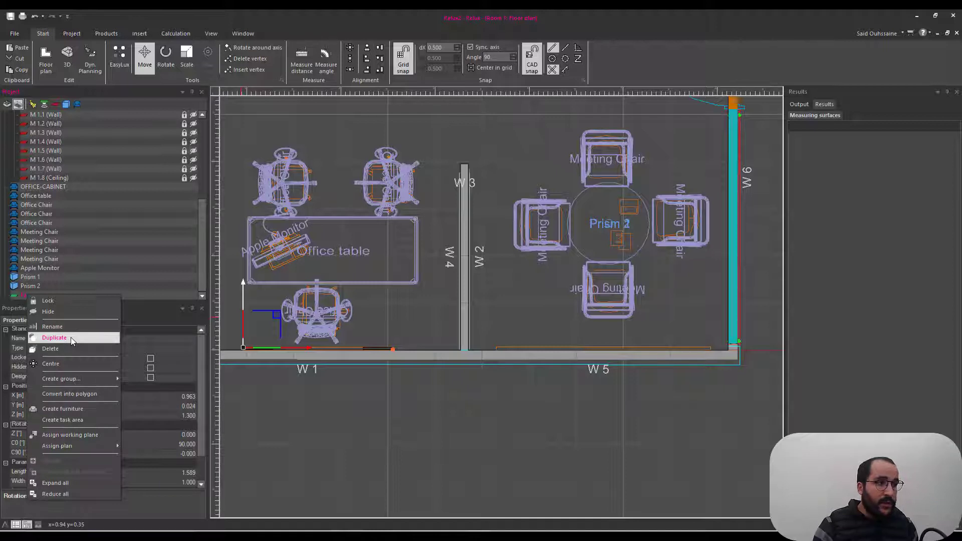
left_click(54, 338)
scroll(325, 349, "up", 2)
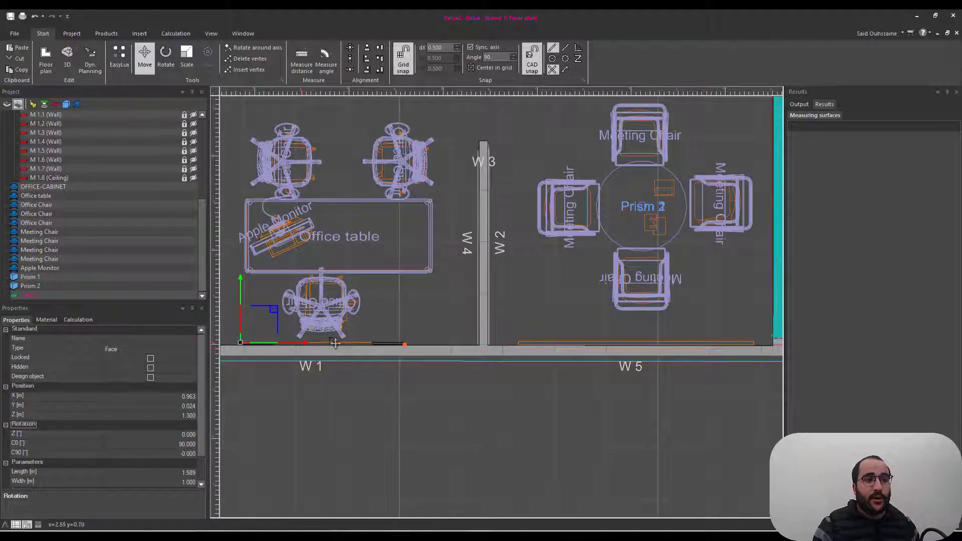
middle_click_drag(321, 332, 353, 326)
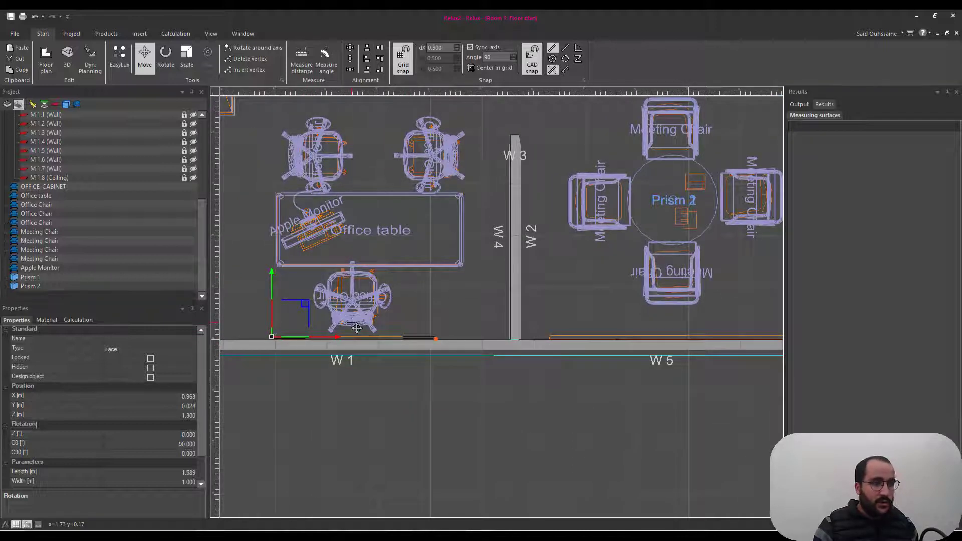
key("ctrl+v")
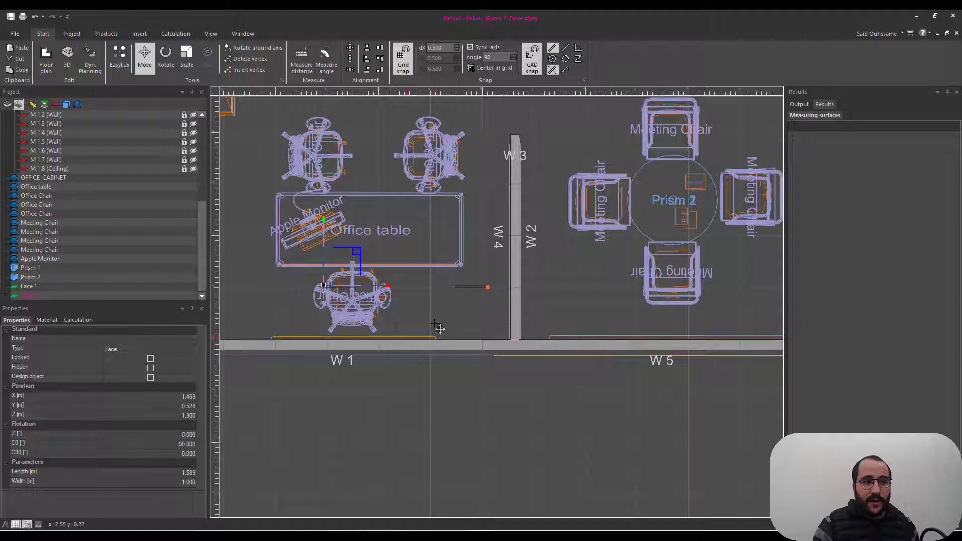
key("Delete")
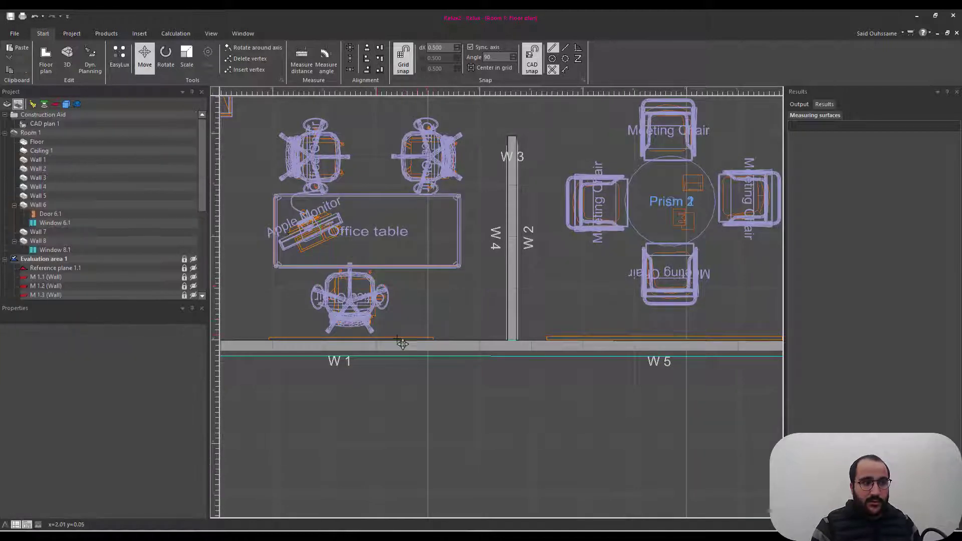
left_click(402, 343)
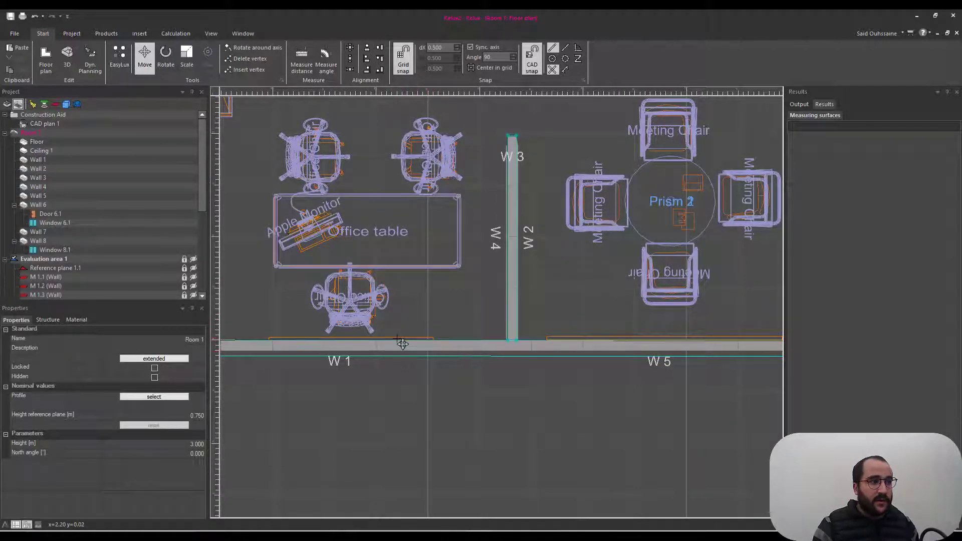
key("ctrl+z")
Copy the face from wall W 1 along the X axis to wall W 5 at X 3.963 m and view it in 3D.
left_click(30, 295)
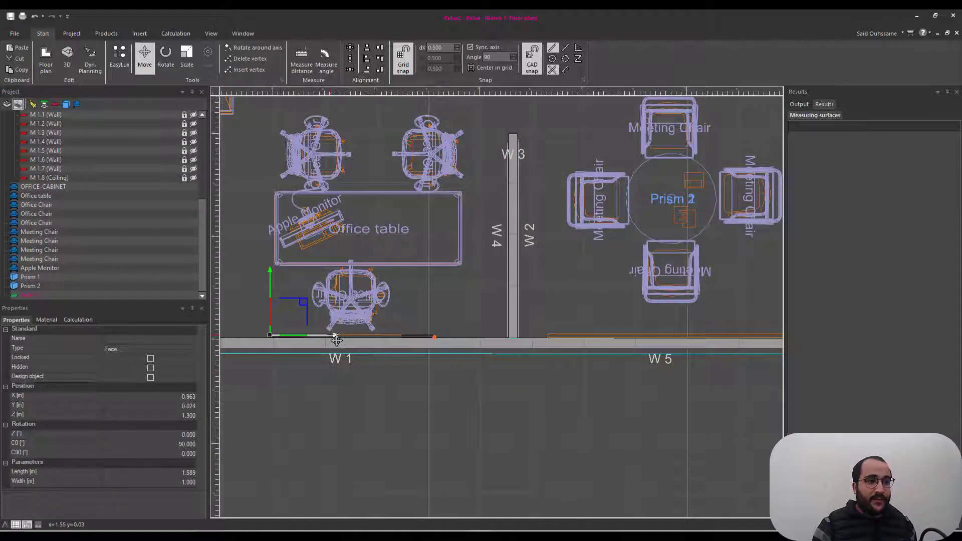
left_click_drag(331, 335, 625, 339, "ctrl")
scroll(420, 344, "up", 2)
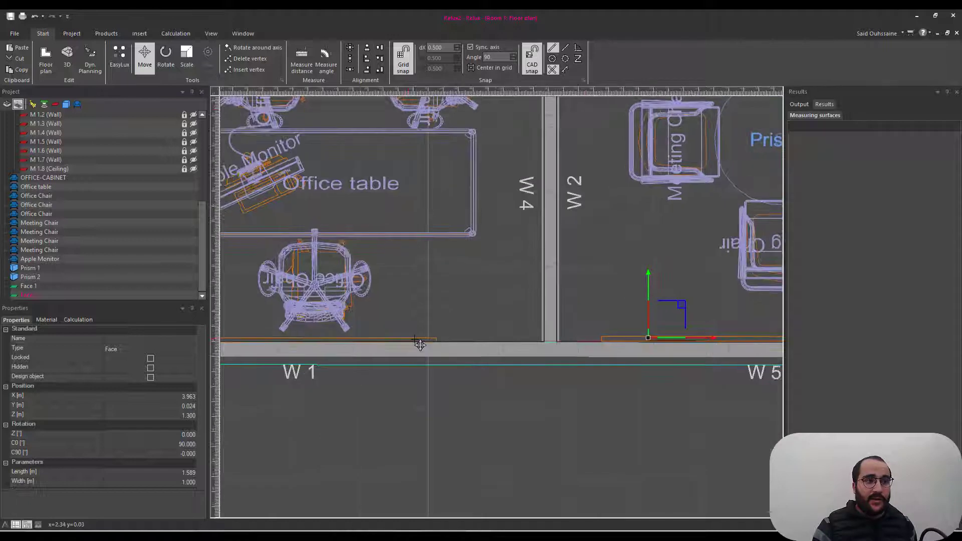
left_click(69, 55)
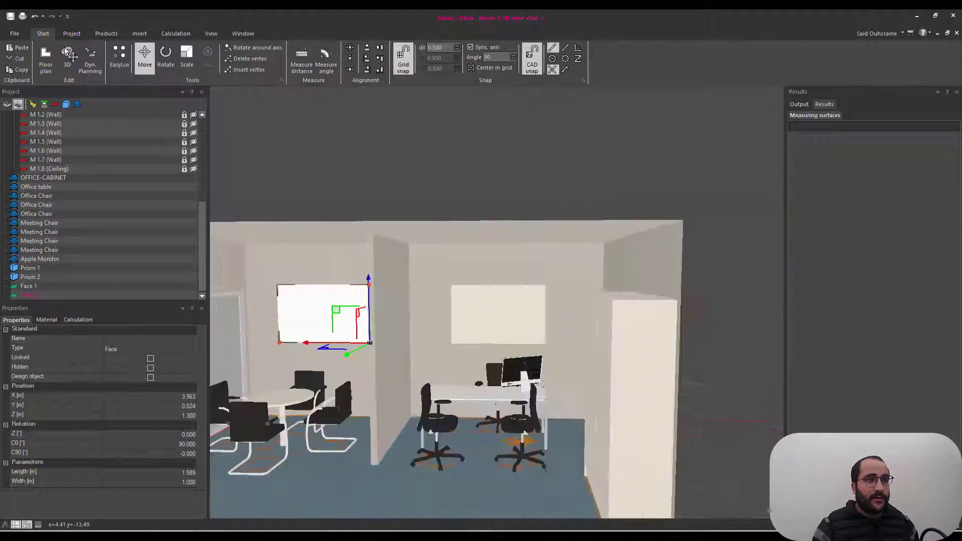
scroll(423, 304, "up", 3)
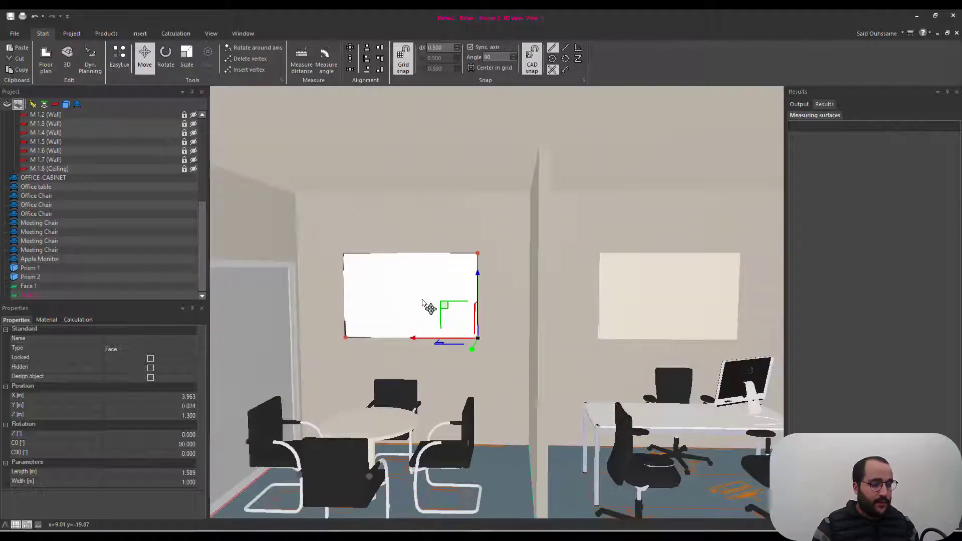
In the floor plan, shift the copied face along wall W 5 to the start of the CAD outline at X 3.655 m.
key("ctrl+Tab")
scroll(433, 304, "down", 6)
scroll(495, 320, "up", 5)
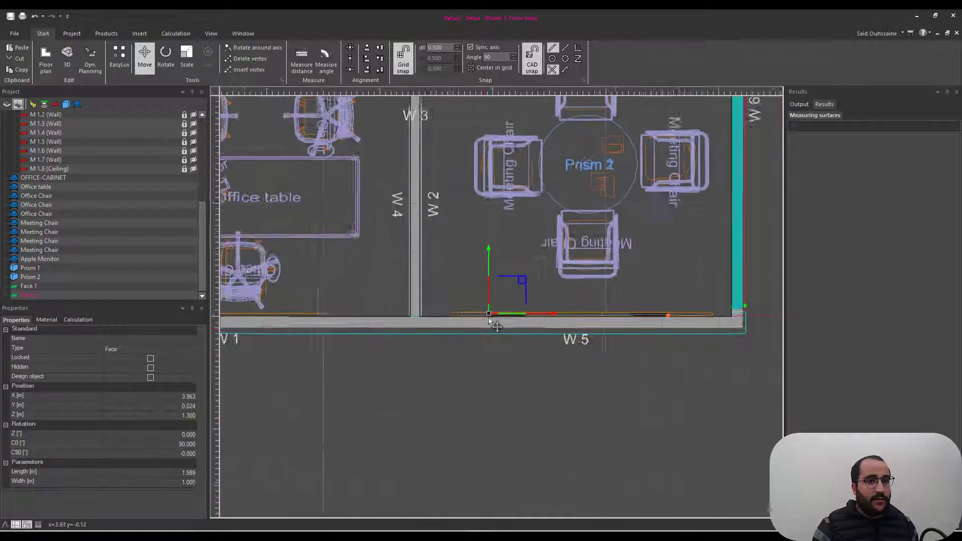
scroll(500, 324, "up", 3)
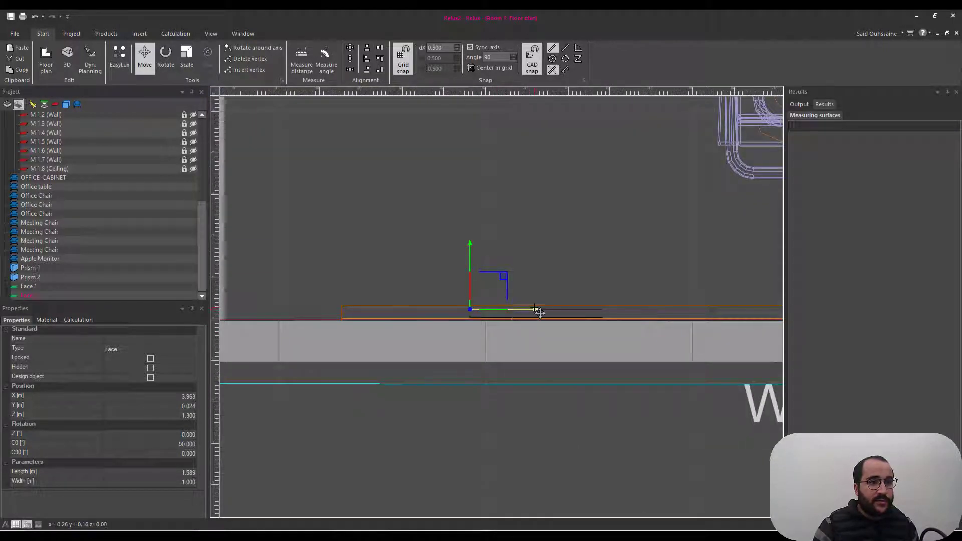
left_click_drag(527, 311, 410, 326)
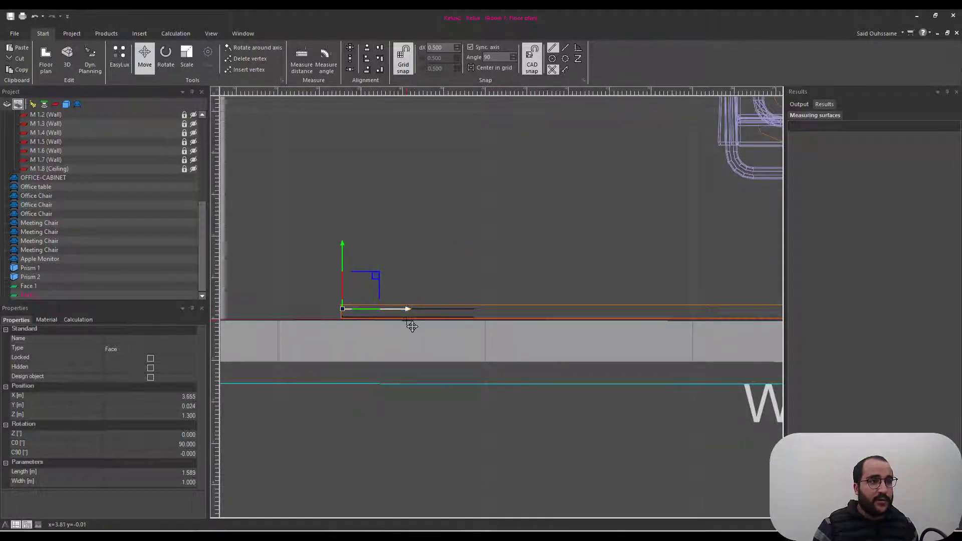
scroll(407, 322, "down", 3)
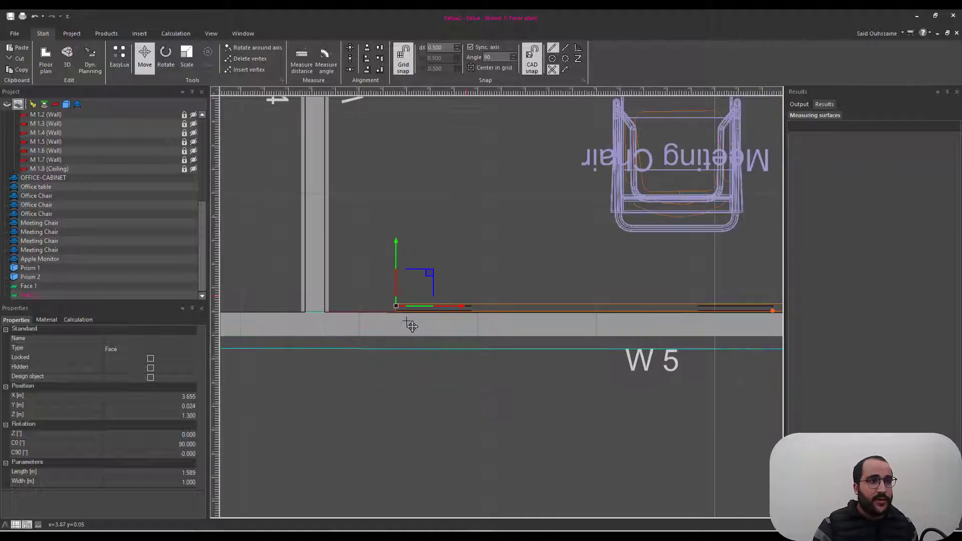
Stretch the copied face along wall W 5 to the outline's far end, about 2.27 m long, and show the meeting area in 3D.
middle_click_drag(562, 335, 408, 325)
middle_click_drag(468, 309, 216, 305)
scroll(331, 296, "up", 2)
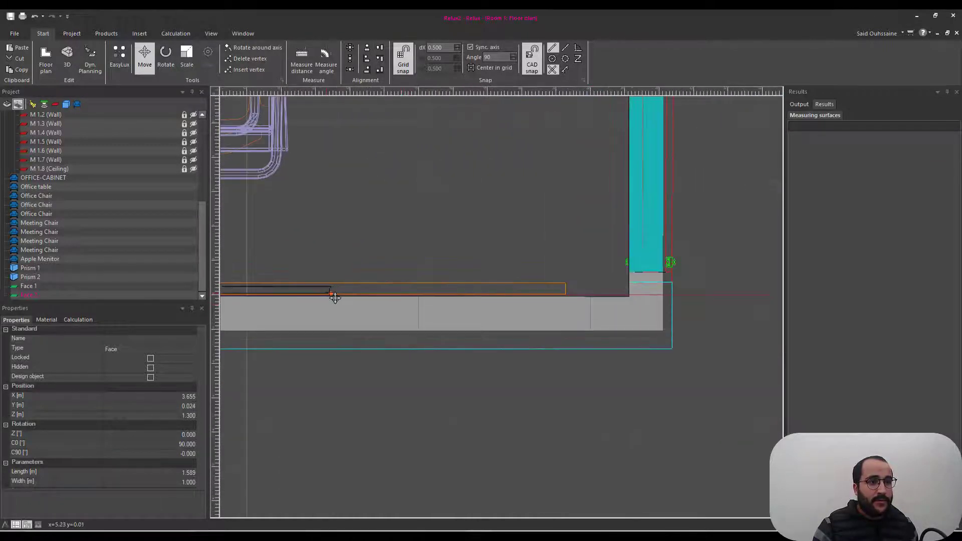
left_click_drag(333, 296, 571, 299)
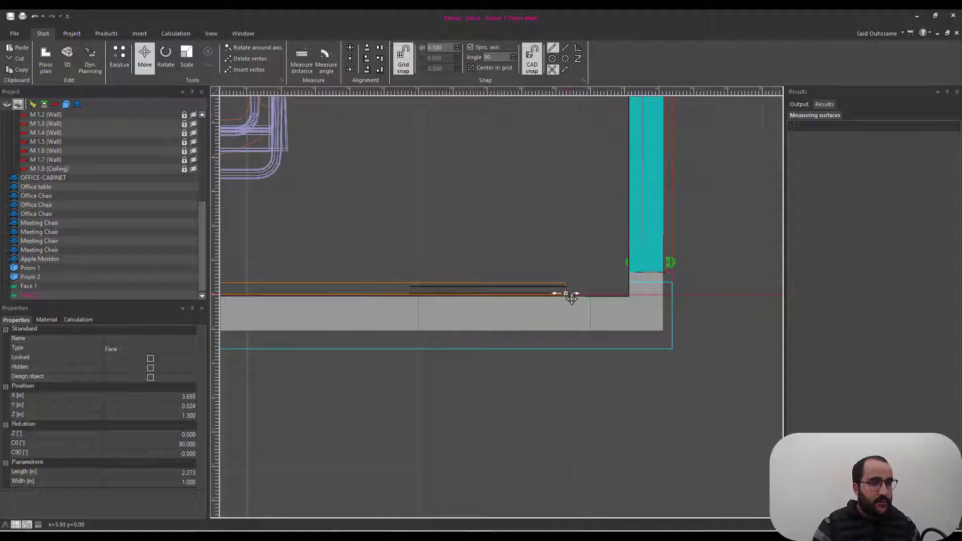
key("ctrl+Tab")
scroll(566, 294, "down", 1)
scroll(566, 294, "up", 1)
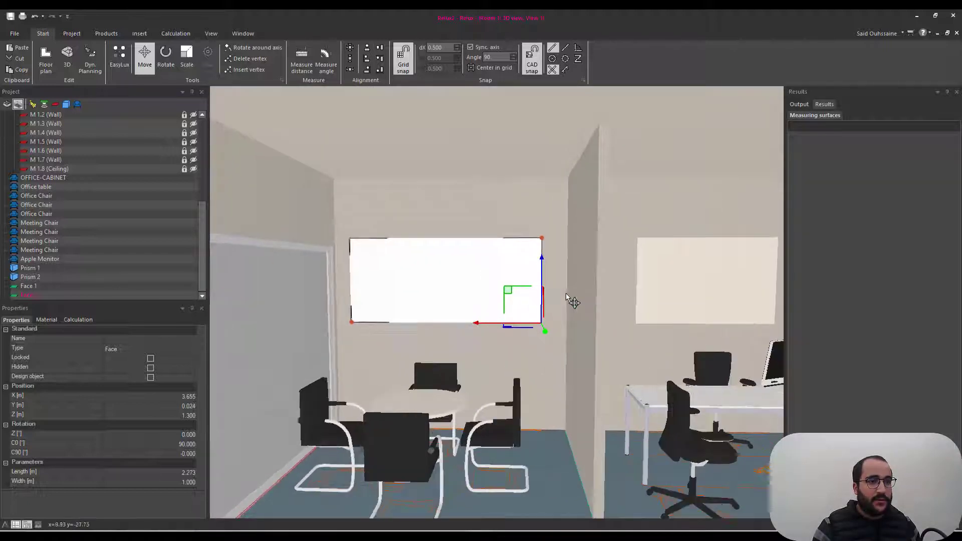
middle_click_drag(567, 293, 565, 275)
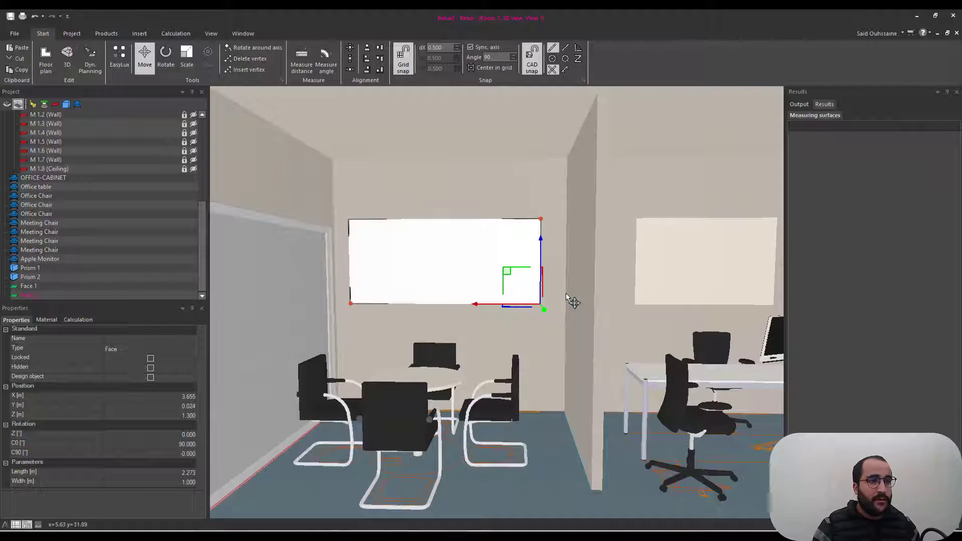
Set the meeting-area face's Z position to 1.2 m and its width to 1.5 m.
left_click(174, 418)
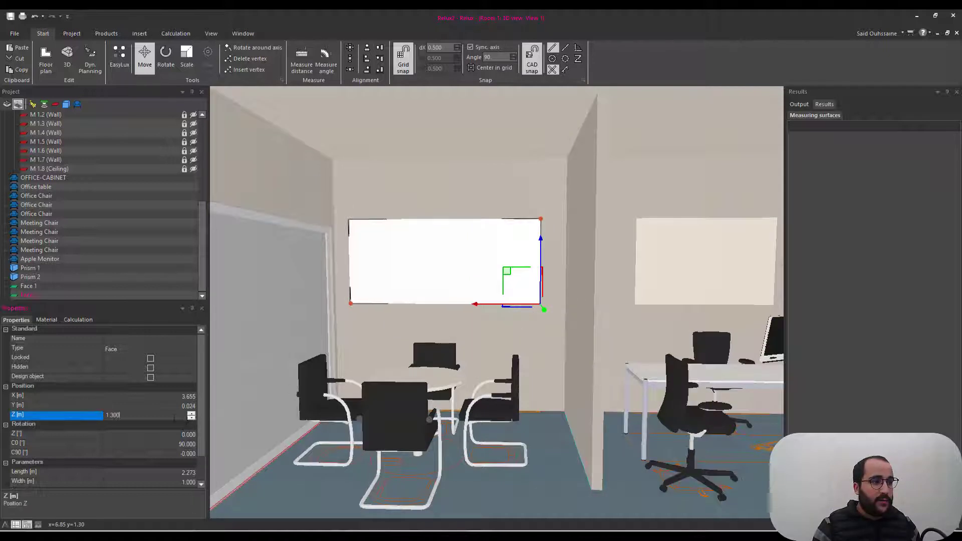
type("1.2")
key("Return")
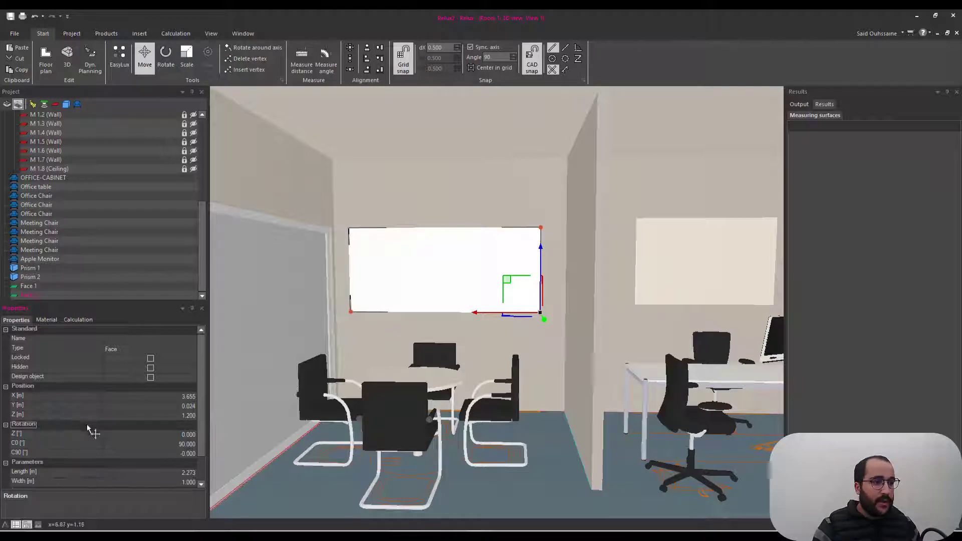
left_click(175, 483)
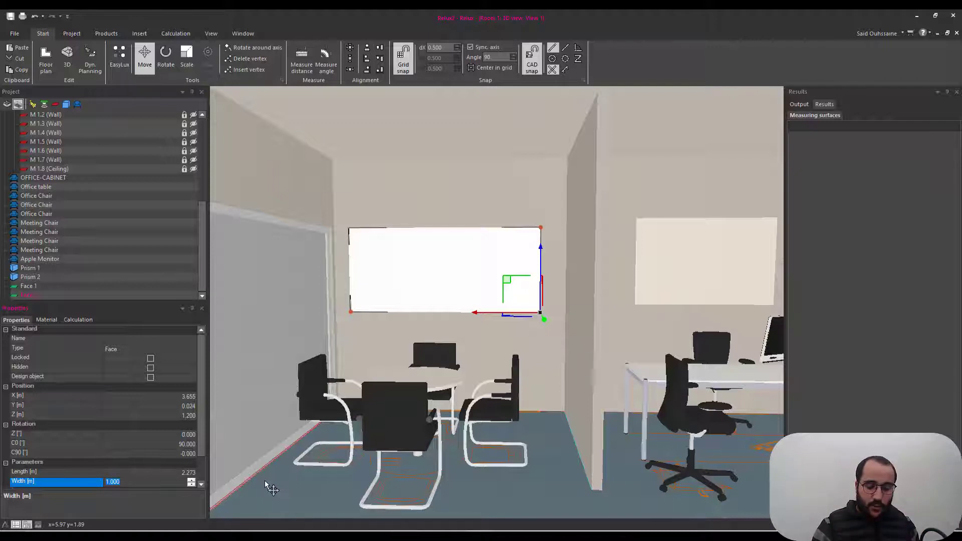
type("1.5")
key("Return")
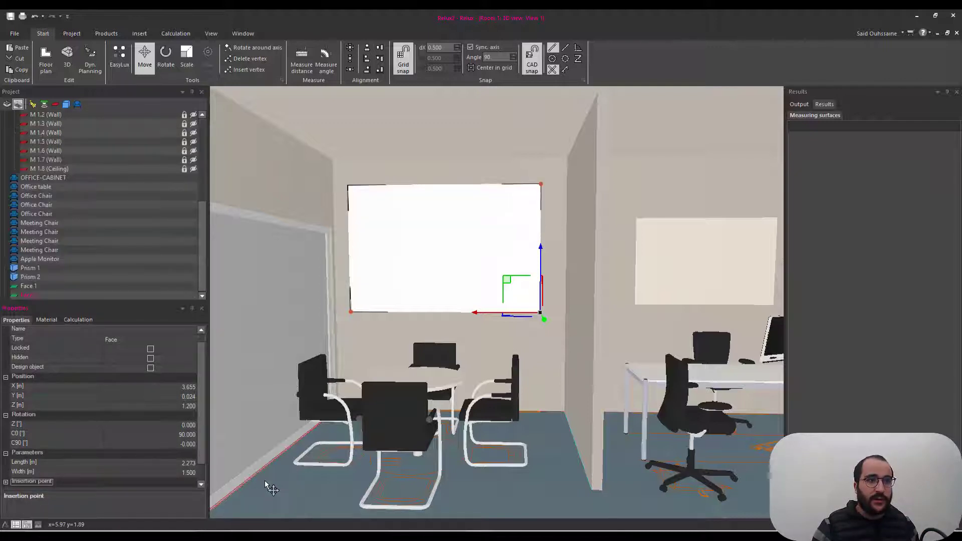
Apply the diffuse material "4 door 40,0%" to the wall face behind the desk in the 3D view.
left_click_drag(484, 394, 544, 351)
scroll(565, 369, "down", 3)
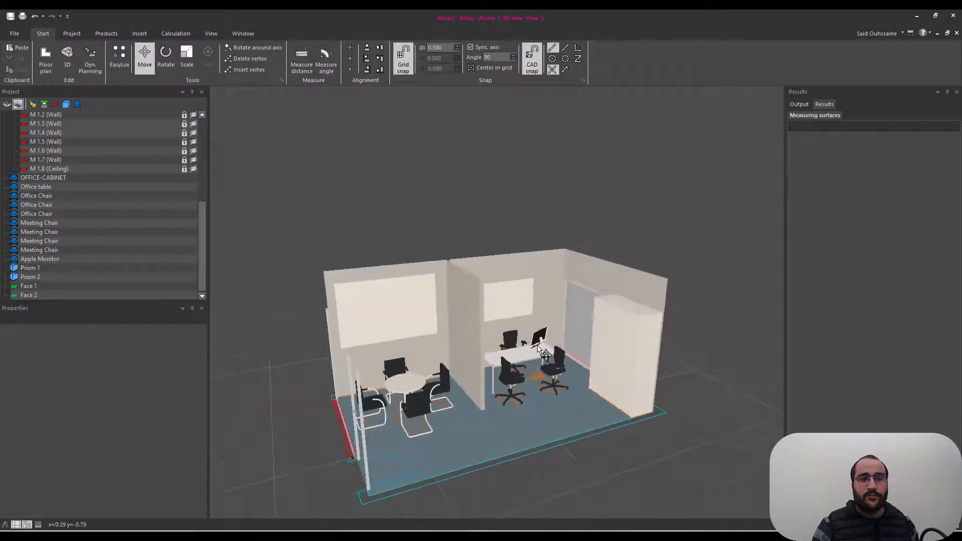
scroll(536, 389, "up", 3)
middle_click_drag(535, 346, 535, 405)
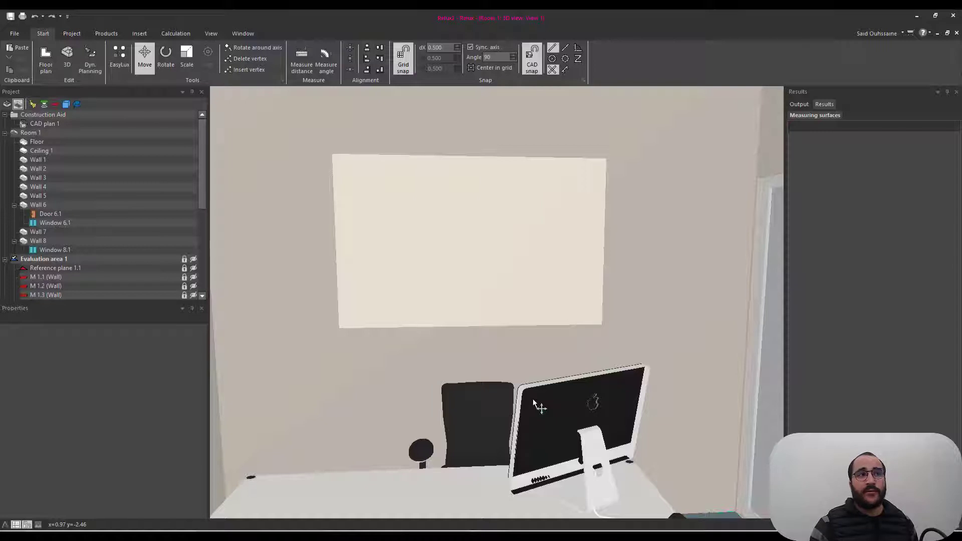
left_click(139, 36)
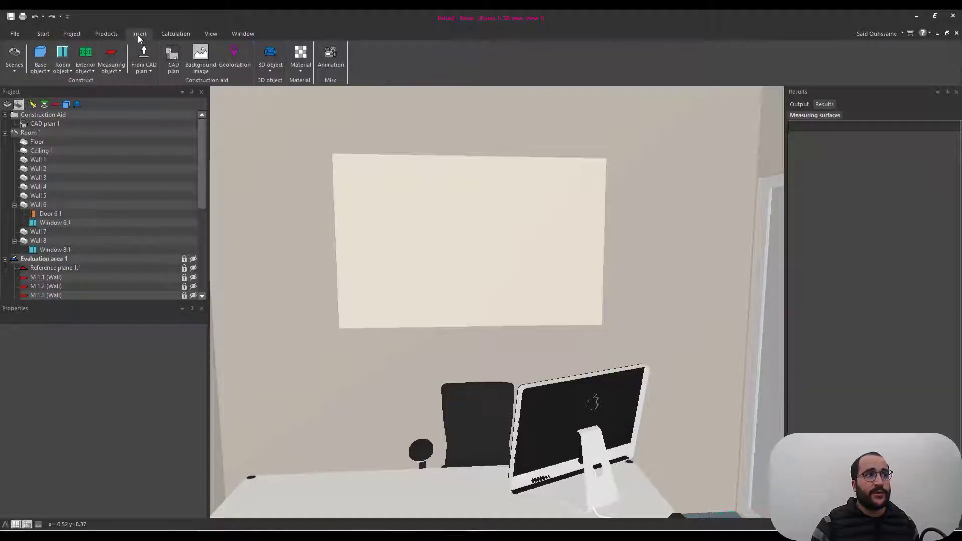
left_click(300, 71)
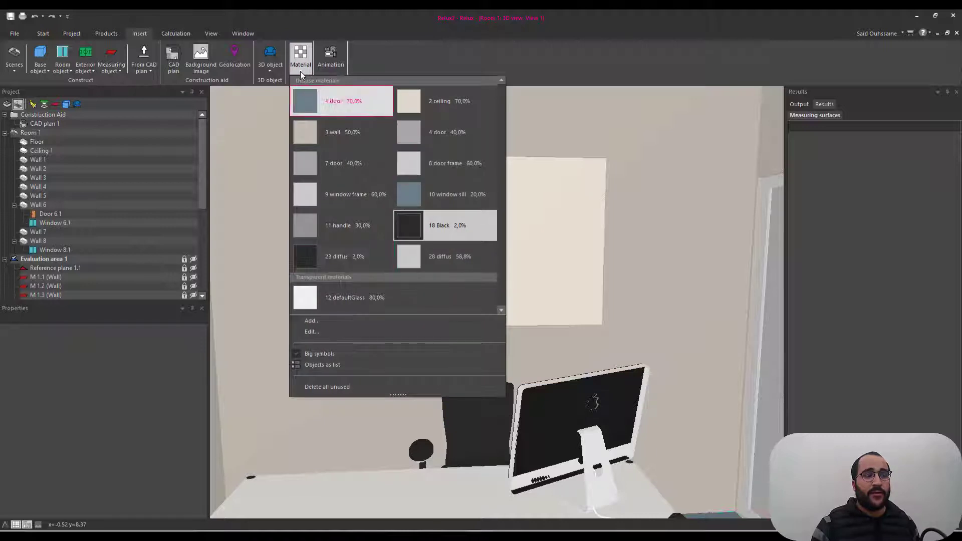
left_click(413, 134)
middle_click_drag(507, 245, 533, 239)
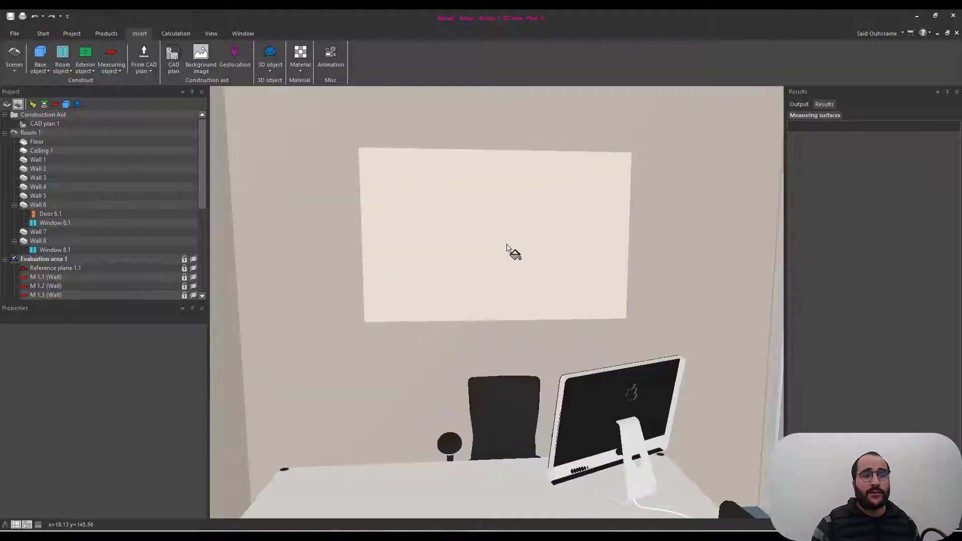
left_click(460, 243)
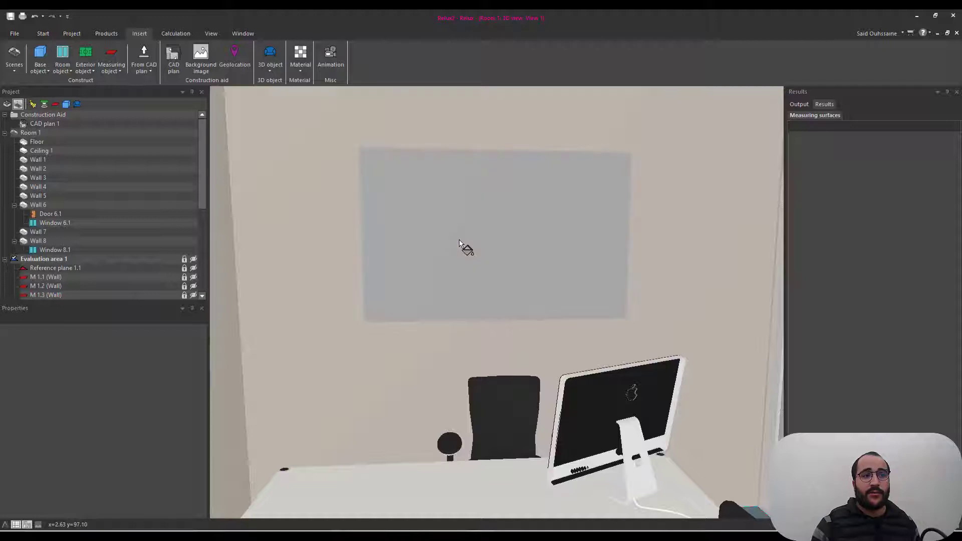
Try the diffuse material "4 door 40,0%" on the wall behind the desk and on the desktop.
scroll(459, 240, "down", 8)
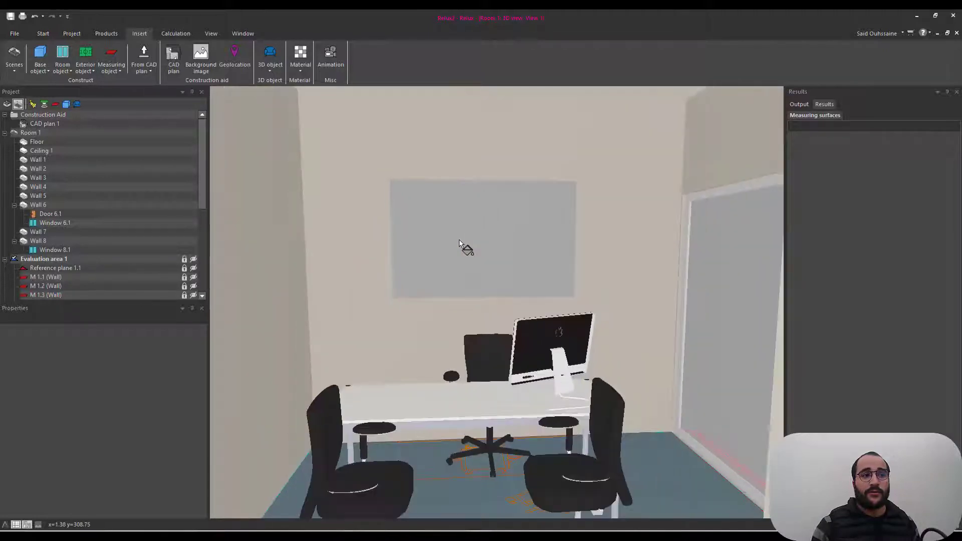
scroll(459, 240, "down", 1)
scroll(456, 248, "up", 1)
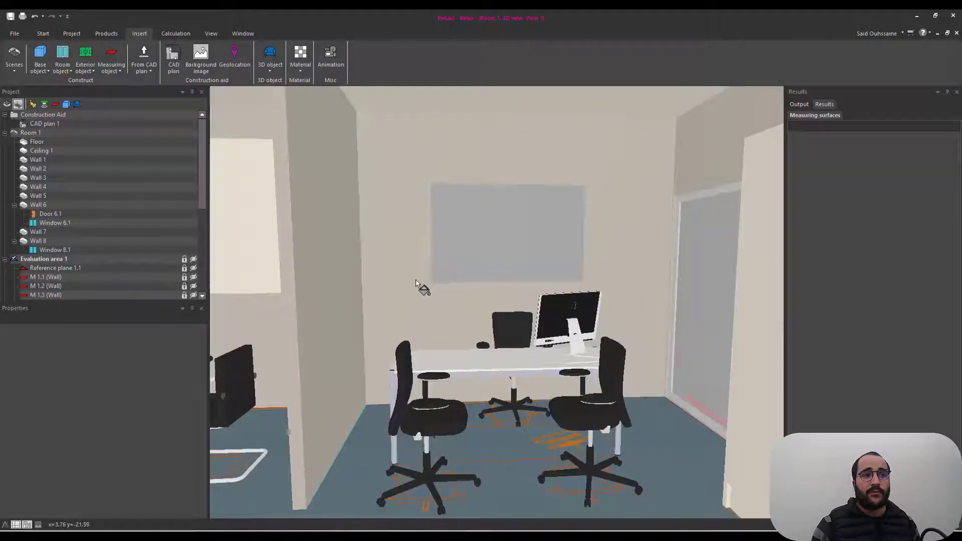
scroll(415, 282, "up", 1)
scroll(416, 282, "up", 2)
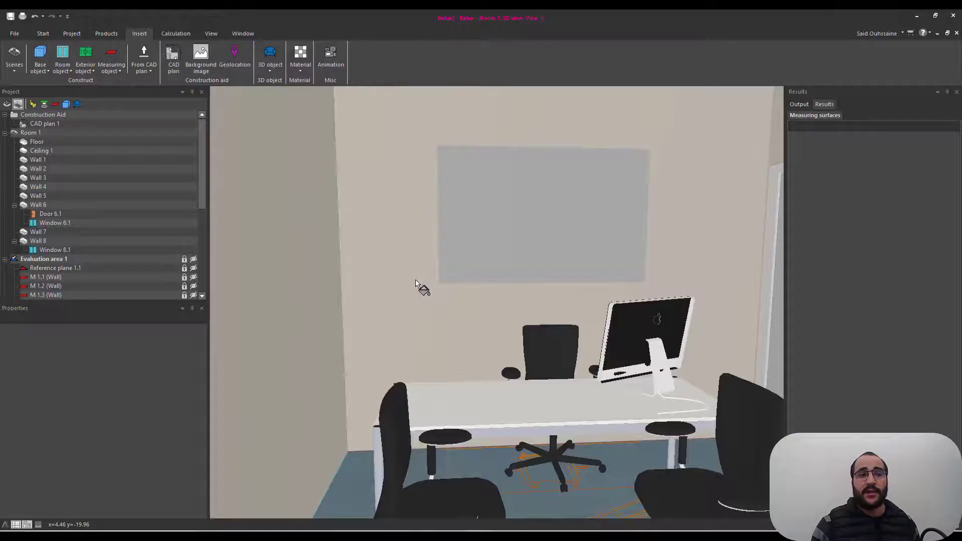
left_click(416, 282)
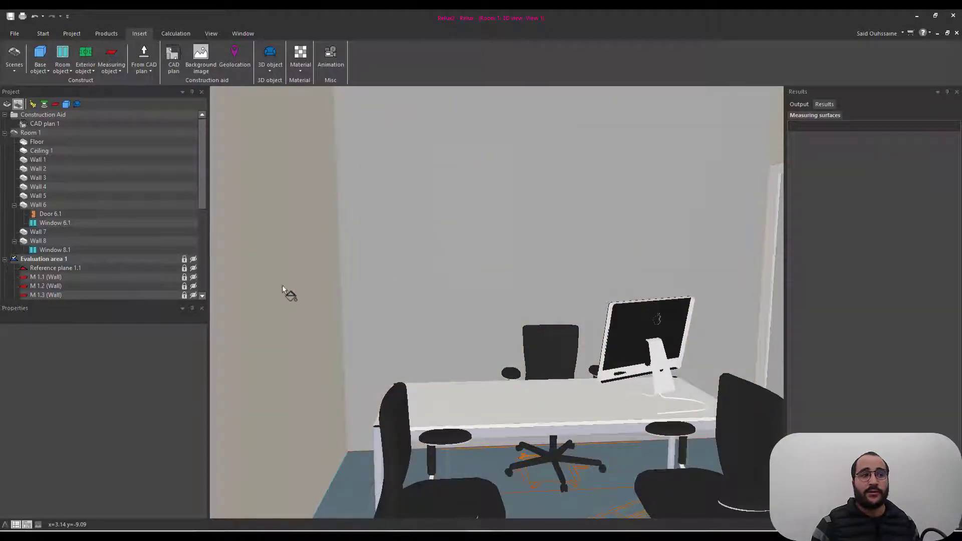
left_click(473, 398)
scroll(473, 398, "down", 1)
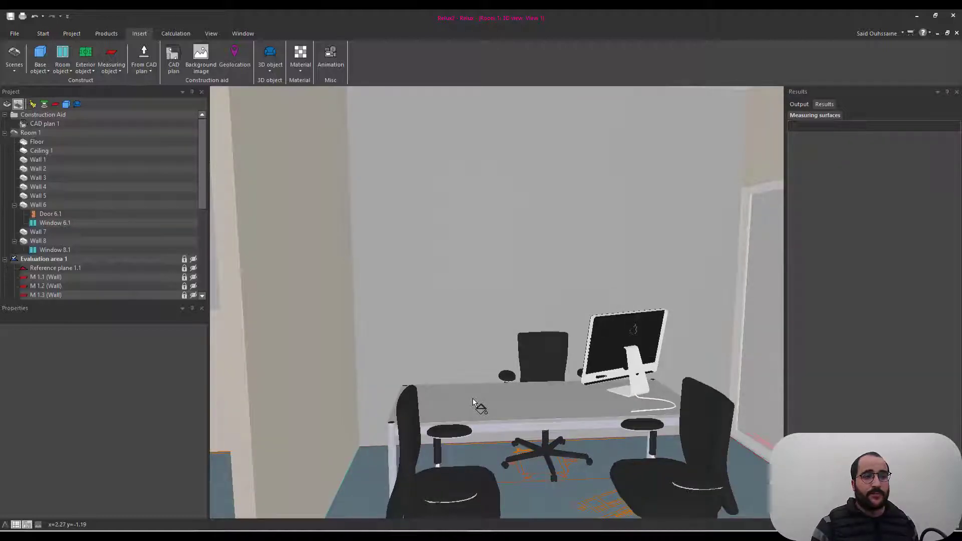
left_click(473, 398)
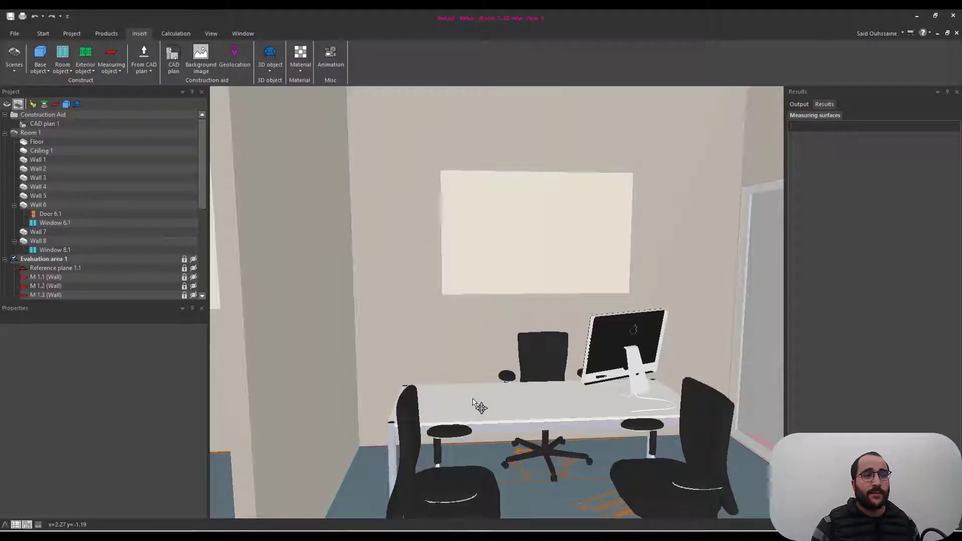
Start adding a new material and open the material types of the raytracer materials library.
left_click(302, 71)
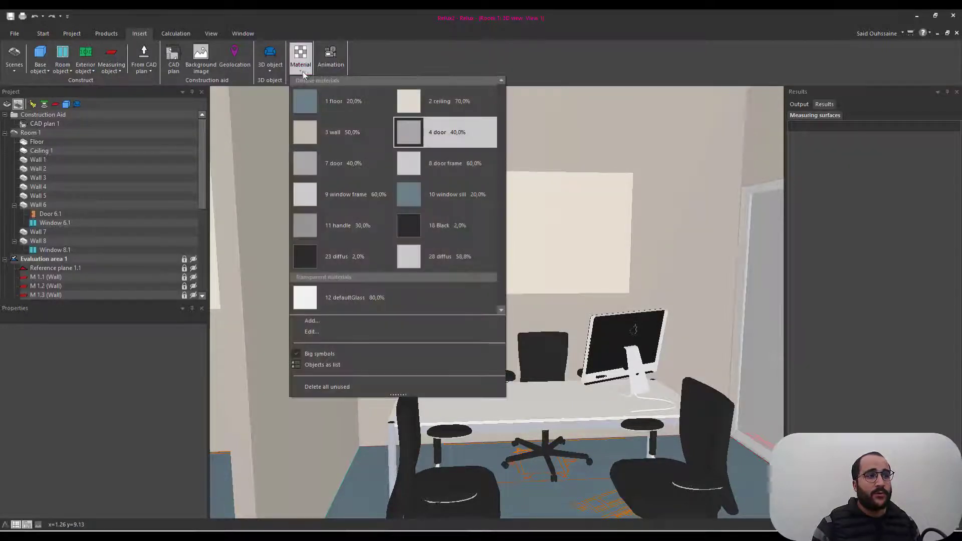
left_click(308, 70)
scroll(308, 70, "down", 5)
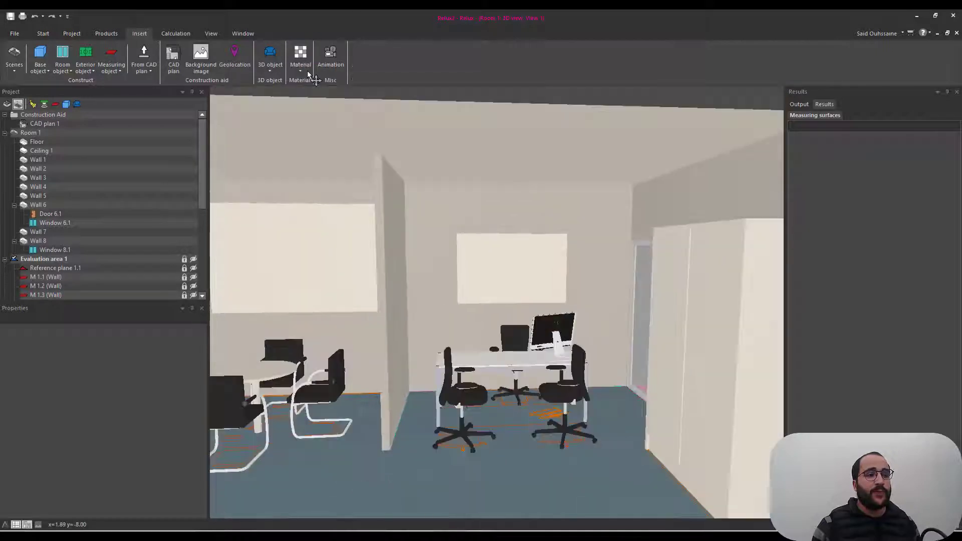
left_click_drag(443, 396, 449, 393)
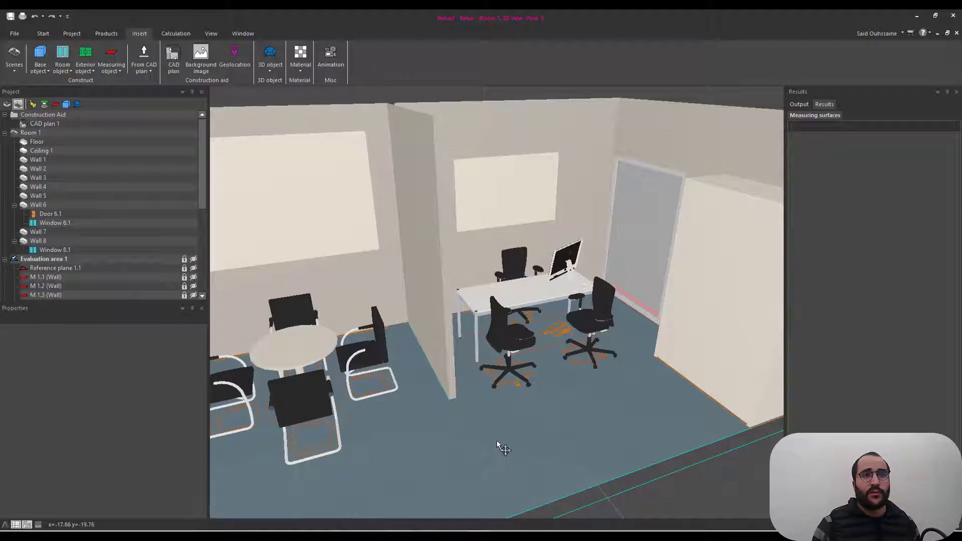
left_click(305, 73)
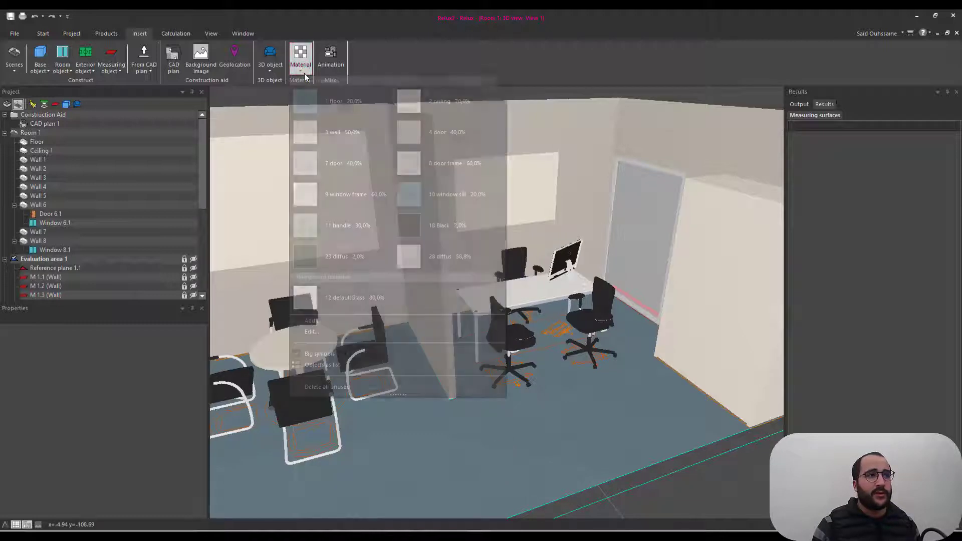
left_click(330, 326)
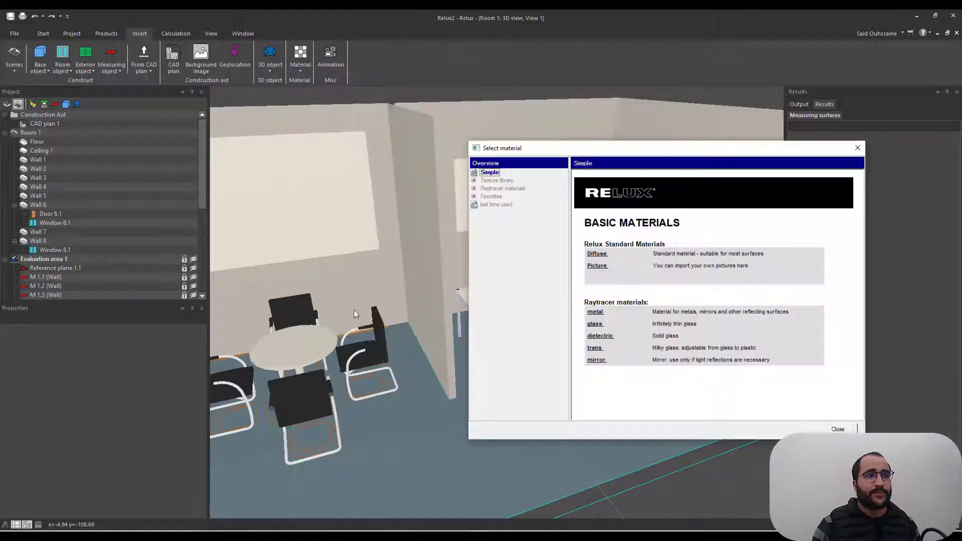
left_click_drag(624, 150, 547, 123)
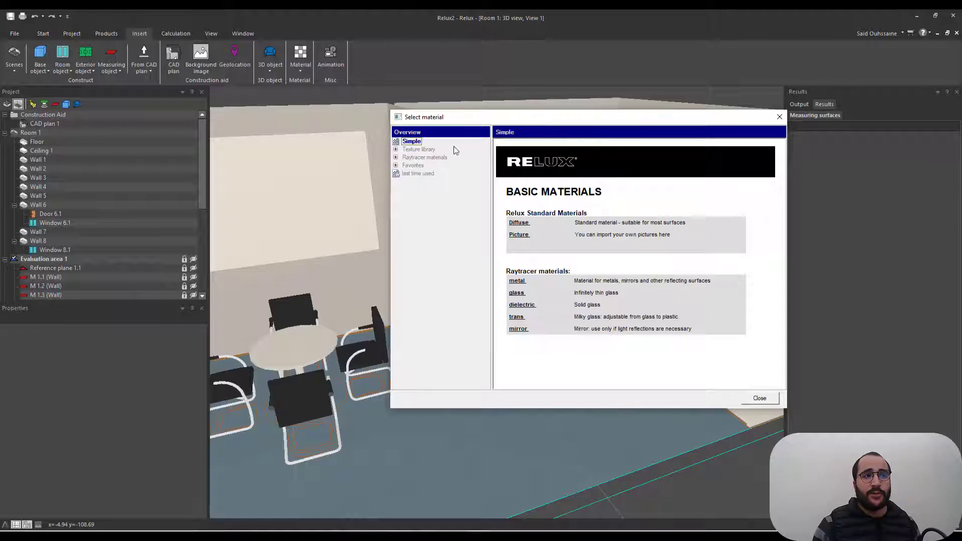
left_click(424, 158)
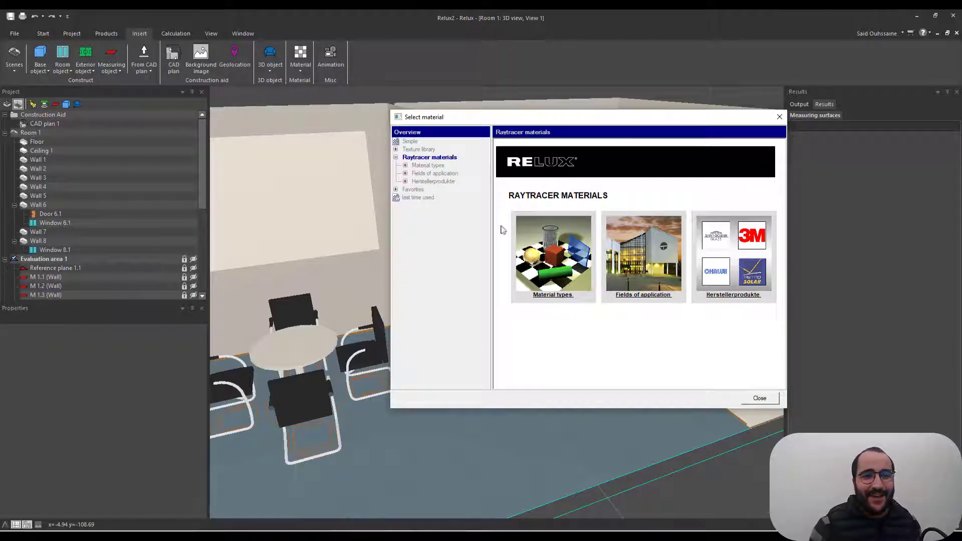
left_click(575, 275)
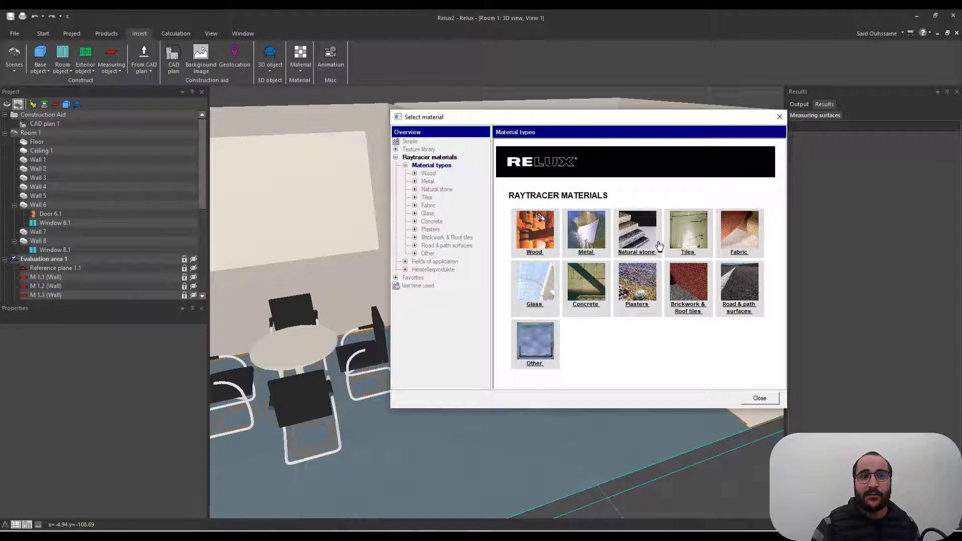
Browse the tile materials, and add "Marble slabs 1" from the natural stone slabs to the project.
left_click(694, 246)
scroll(574, 304, "down", 3)
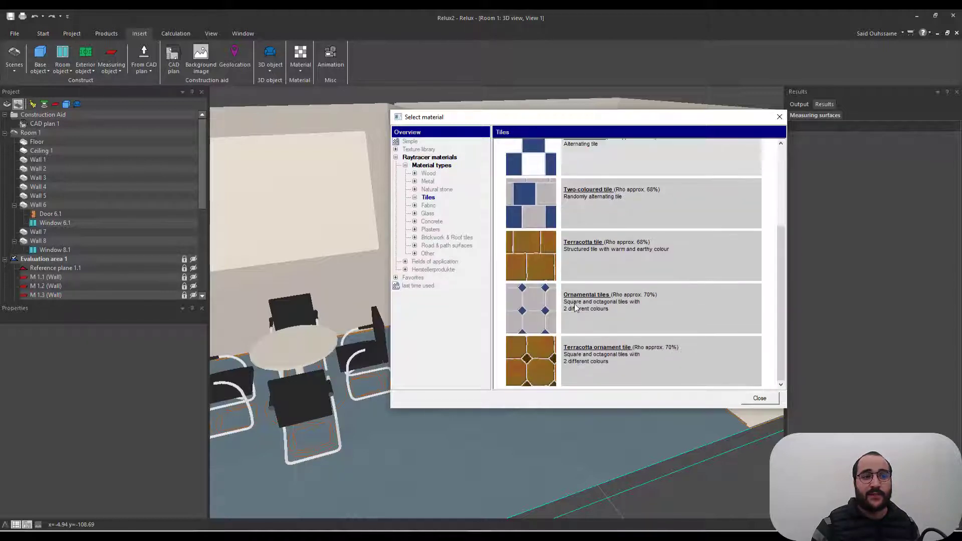
scroll(575, 304, "up", 3)
left_click(439, 189)
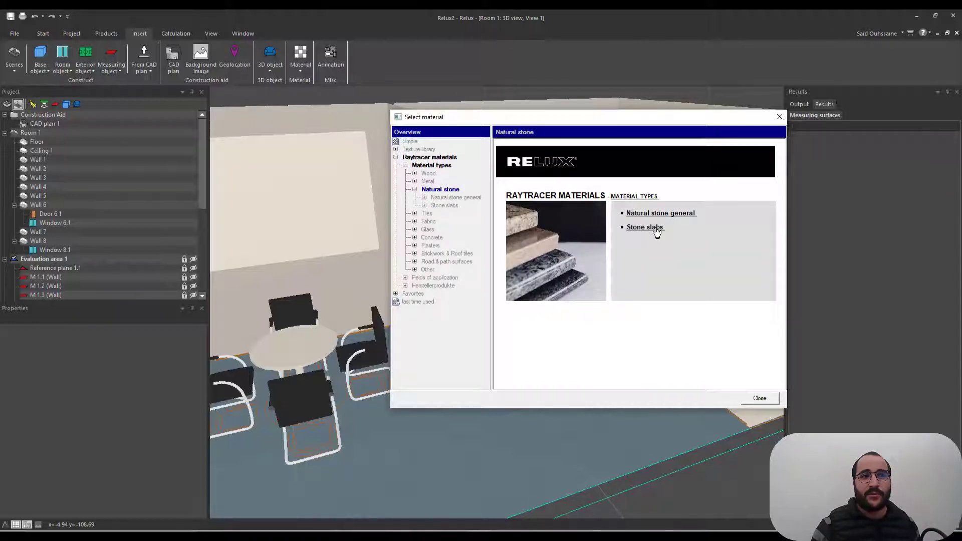
left_click(654, 228)
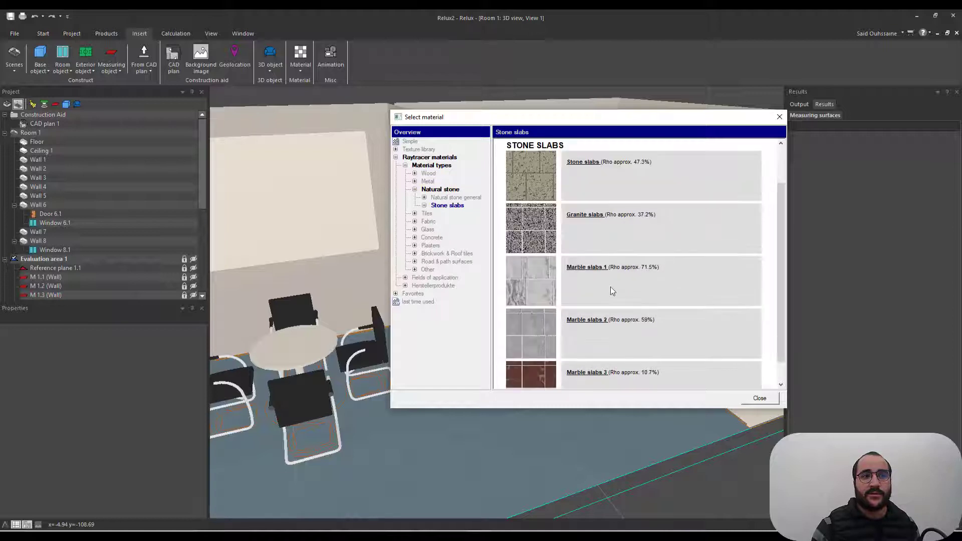
scroll(611, 288, "down", 1)
scroll(611, 287, "up", 2)
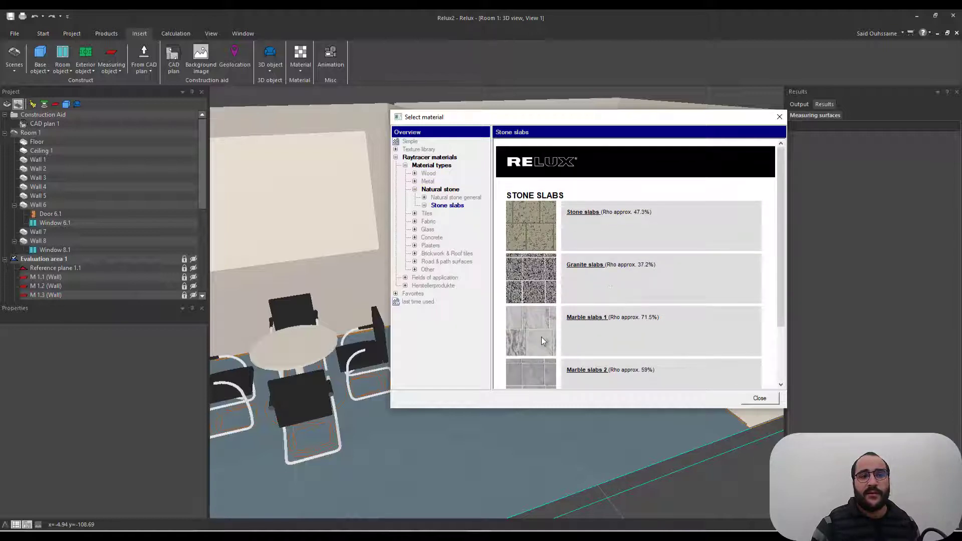
left_click(584, 317)
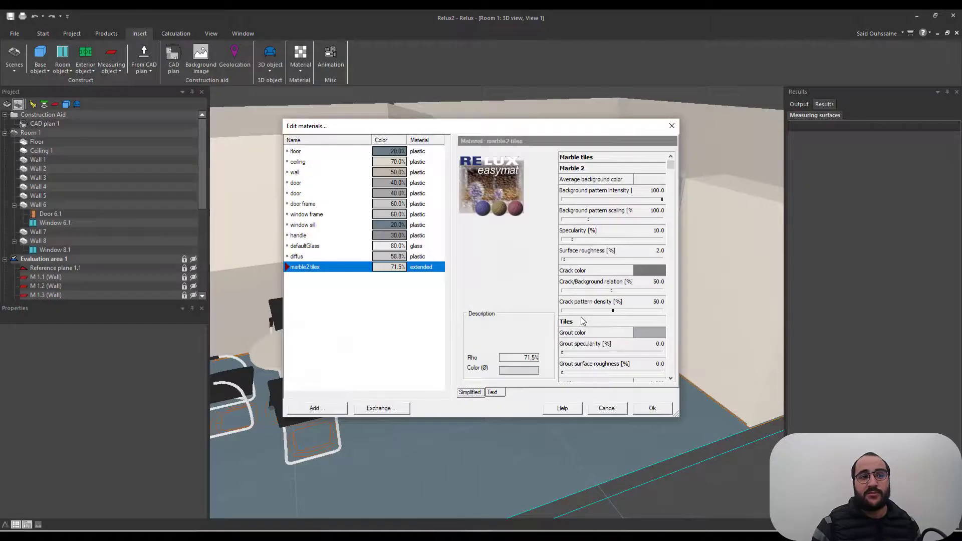
left_click(653, 408)
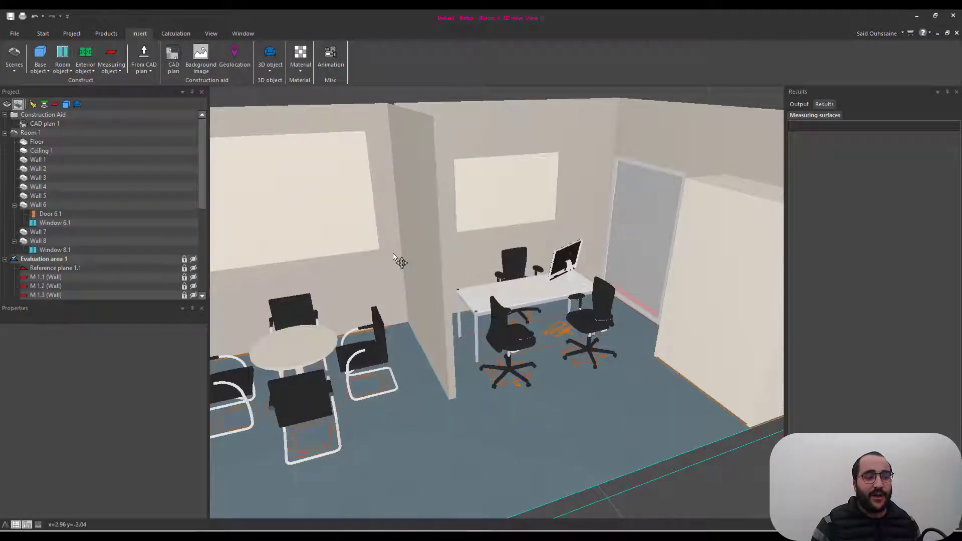
Apply the raytracing material "13 marble2 tiles 71,5%" to the room's floor.
left_click(303, 74)
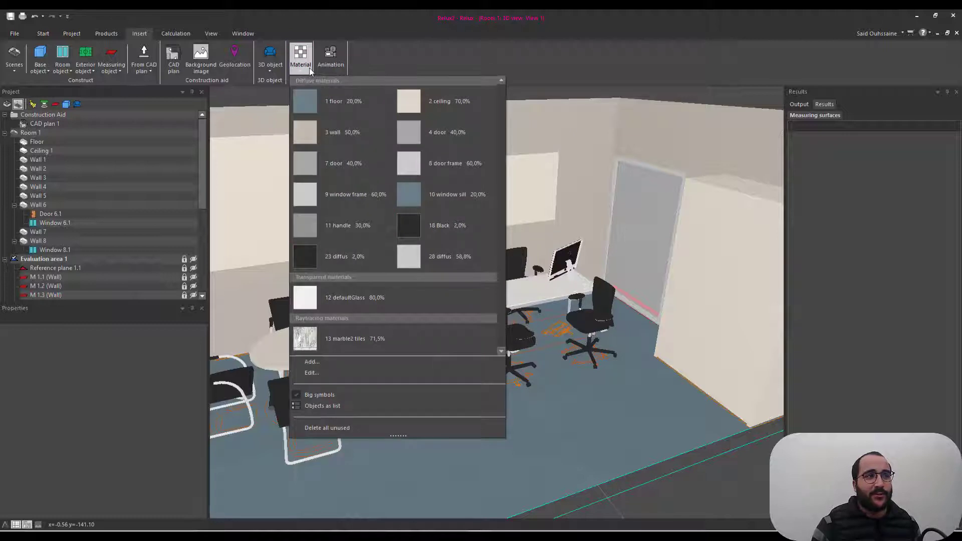
left_click(309, 71)
left_click(304, 73)
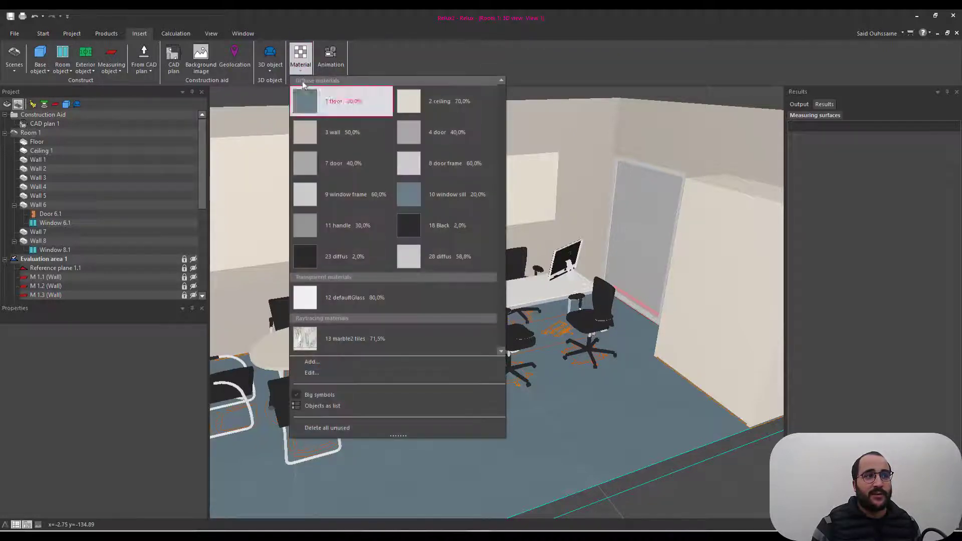
left_click(310, 339)
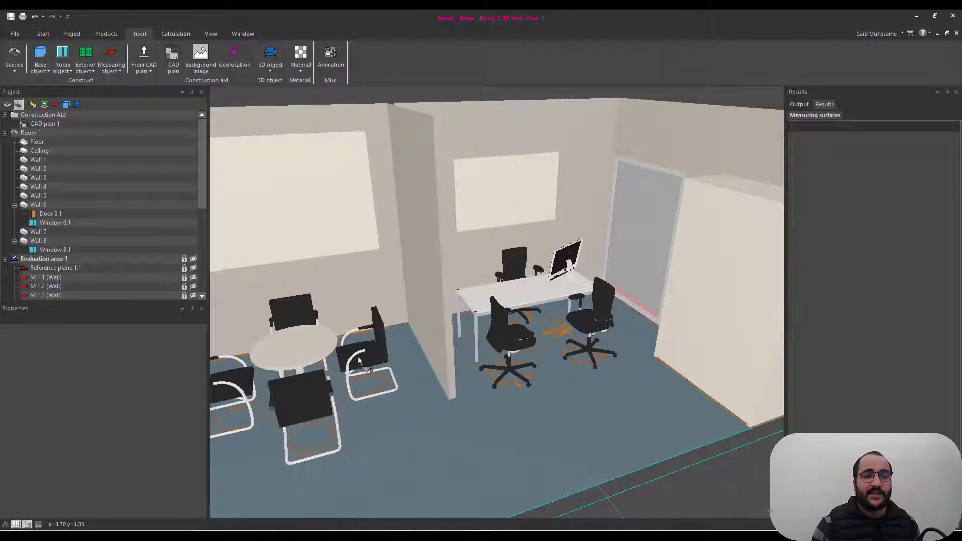
left_click(488, 419)
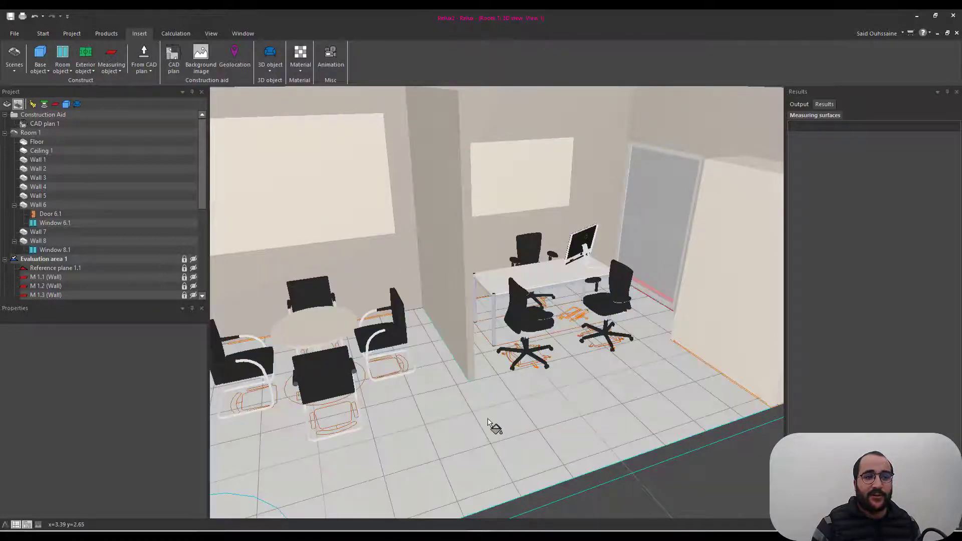
scroll(488, 424, "down", 3)
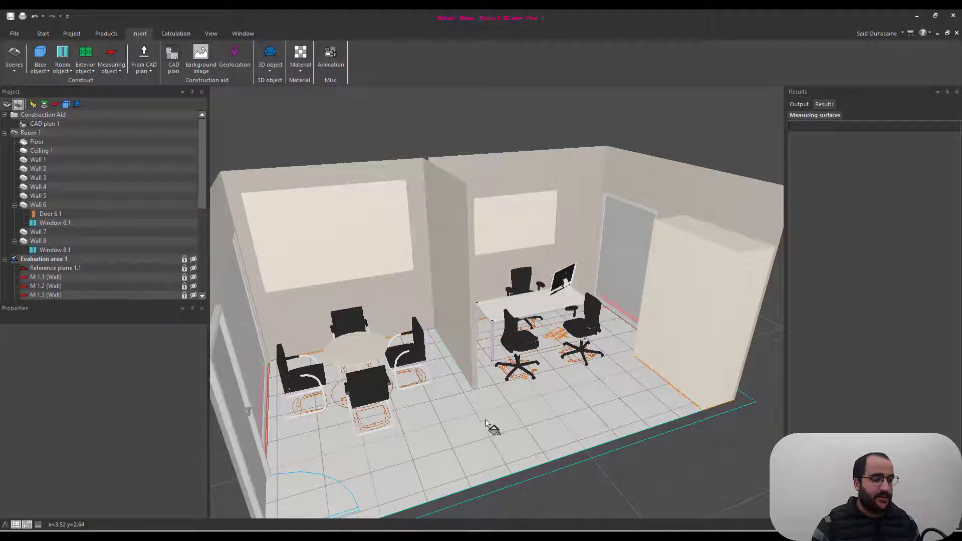
middle_click_drag(491, 430, 509, 419)
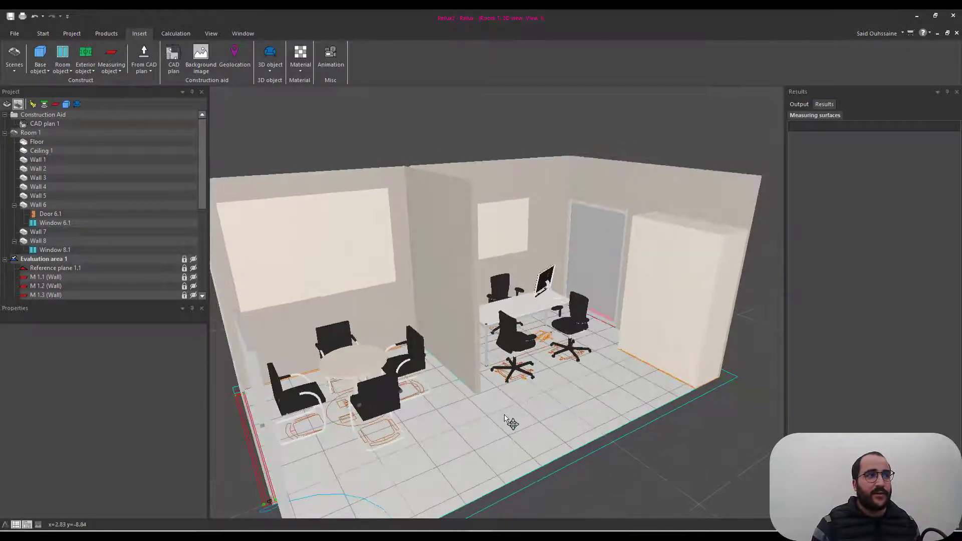
Hide the CAD plan and the raster in the 3D view.
left_click(211, 34)
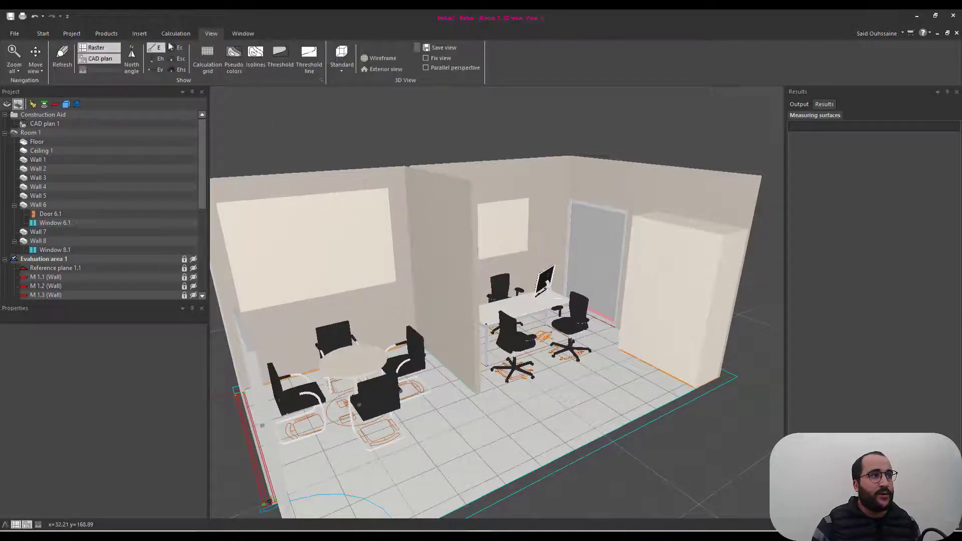
left_click(96, 59)
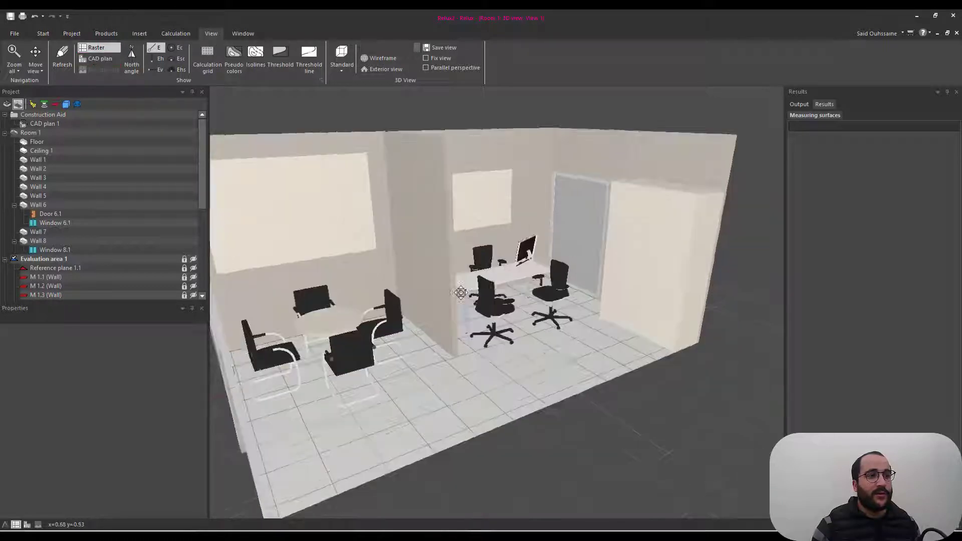
mouse_move(551, 380)
middle_mouse_down()
mouse_move(587, 352)
mouse_move(568, 341)
mouse_move(540, 374)
mouse_move(546, 385)
middle_mouse_up()
left_click(97, 48)
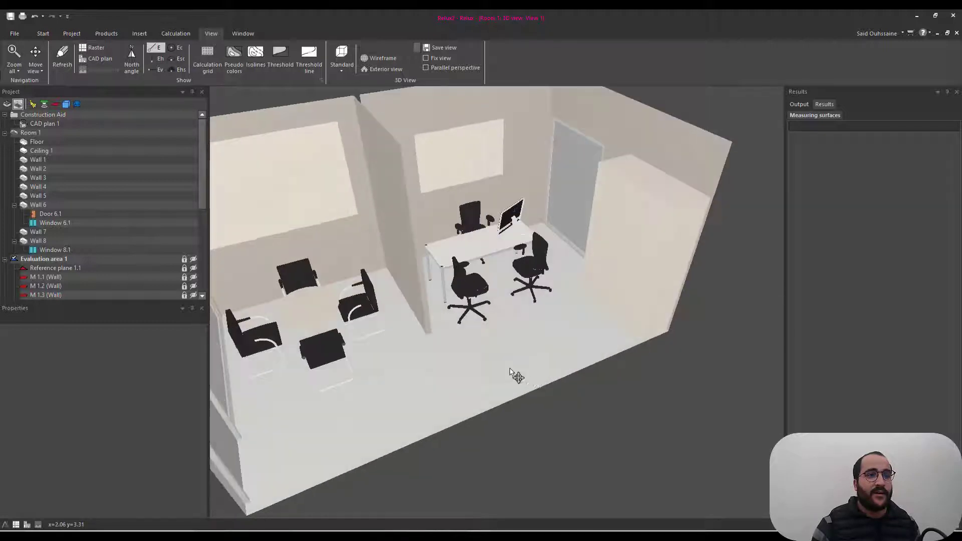
Examine the desk and meeting areas with their furniture, wall panels and marble floor from different angles in 3D.
scroll(489, 364, "up", 3)
scroll(487, 362, "up", 2)
scroll(487, 363, "down", 3)
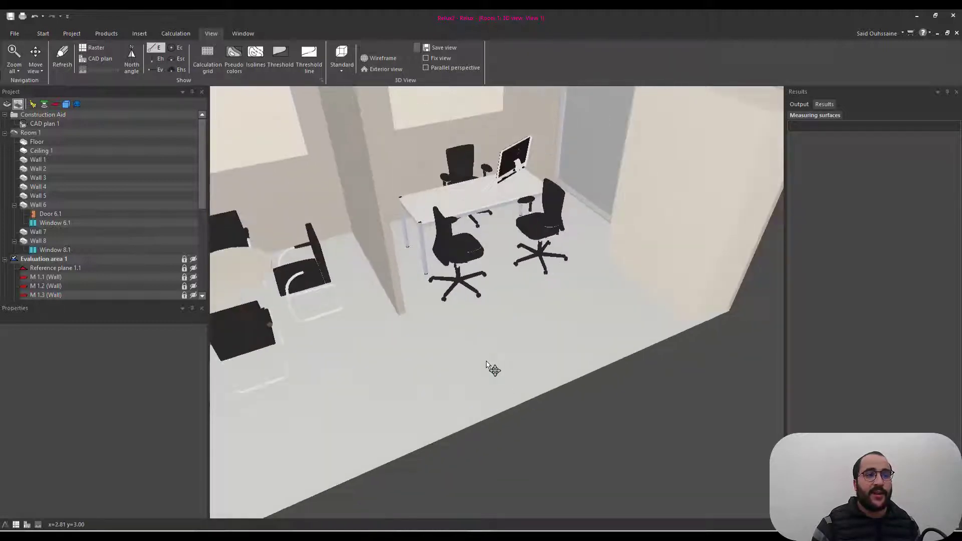
middle_click_drag(481, 324, 479, 308)
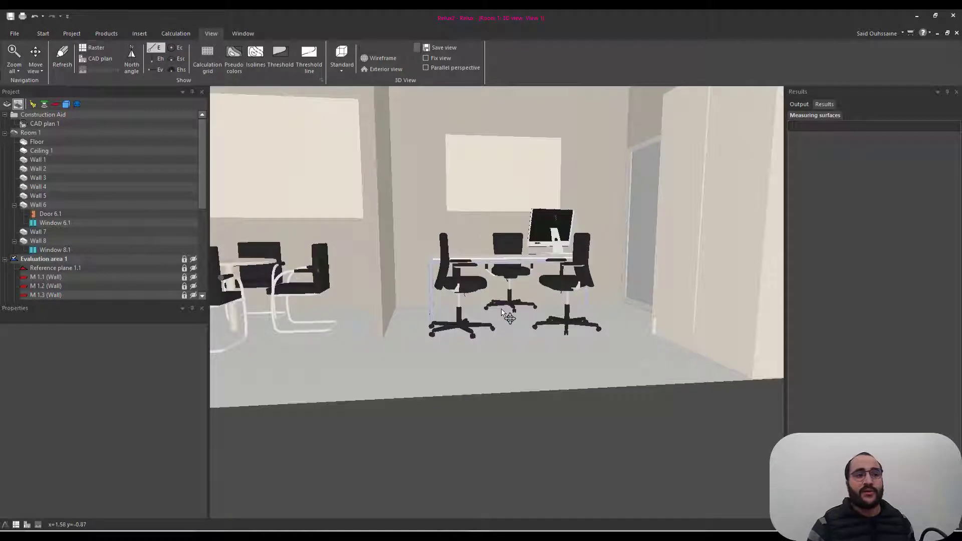
scroll(503, 312, "down", 1)
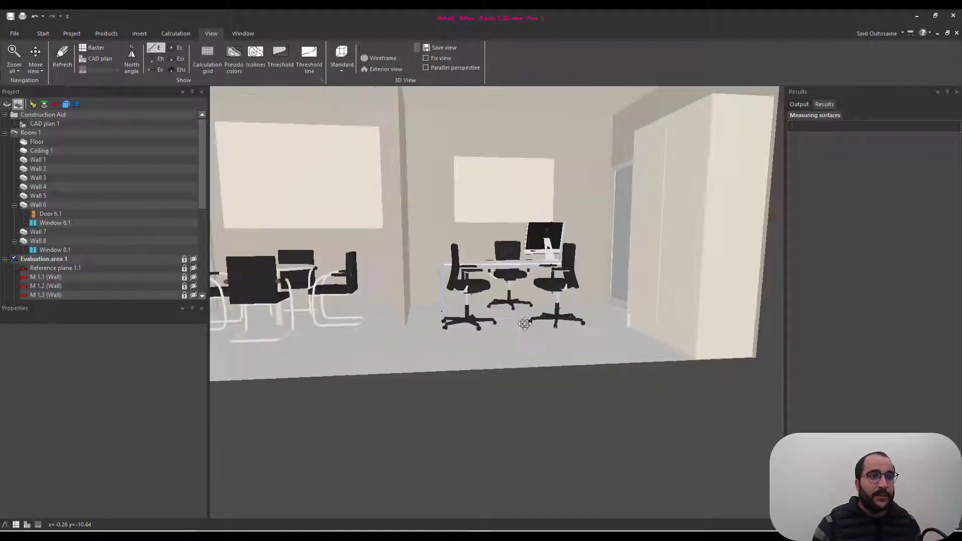
middle_click_drag(518, 316, 529, 328)
scroll(529, 331, "up", 2)
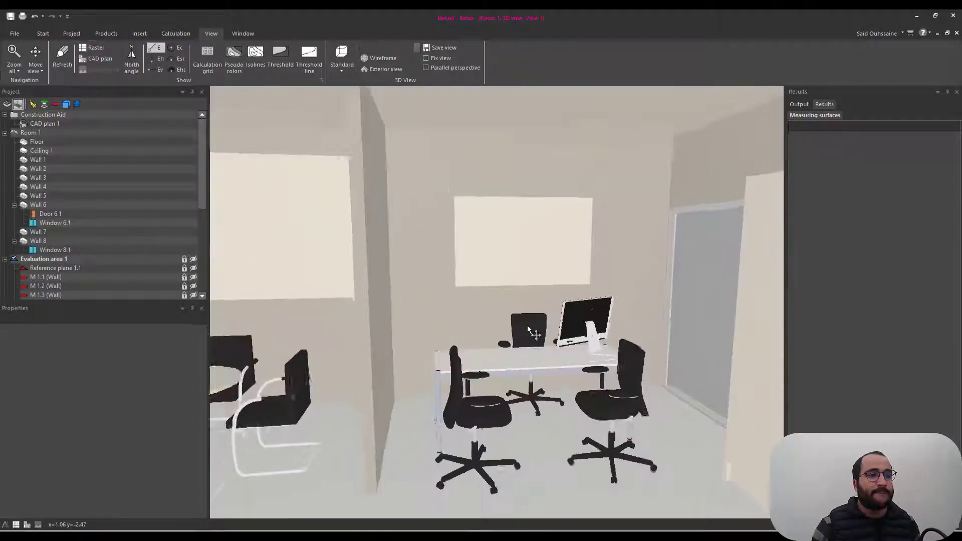
middle_click_drag(573, 306, 576, 316)
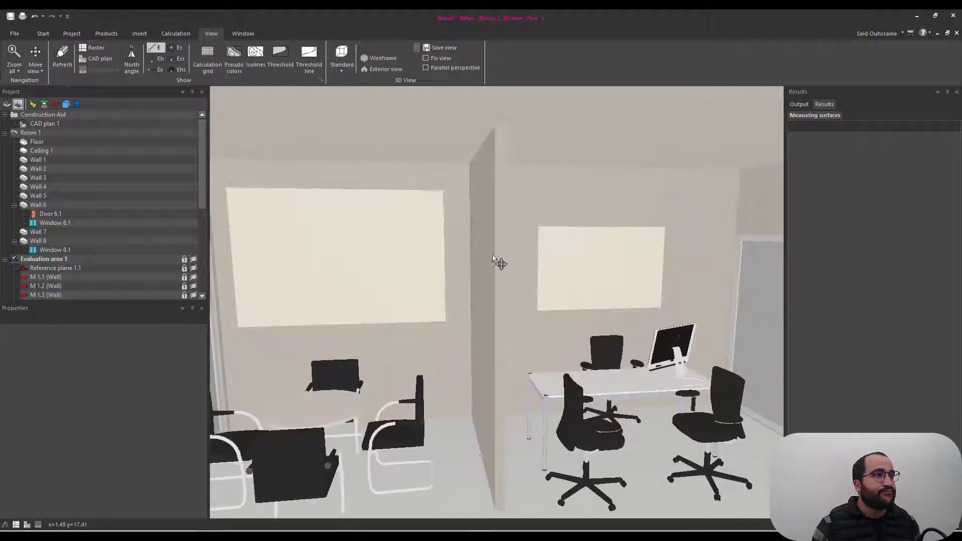
left_click(143, 34)
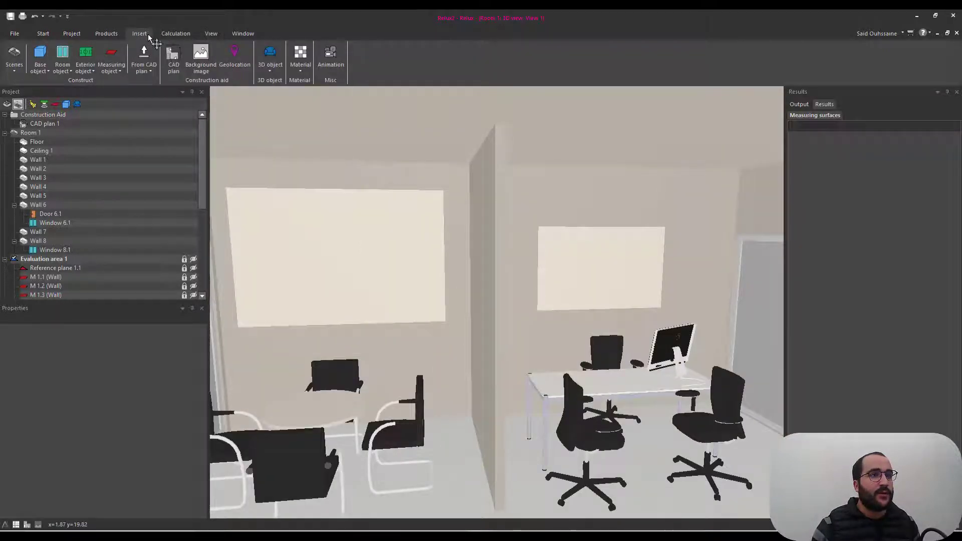
Add the "Maple" wood from the general wood raytracer materials to the project's materials.
scroll(149, 35, "down", 2)
middle_click_drag(148, 35, 147, 33)
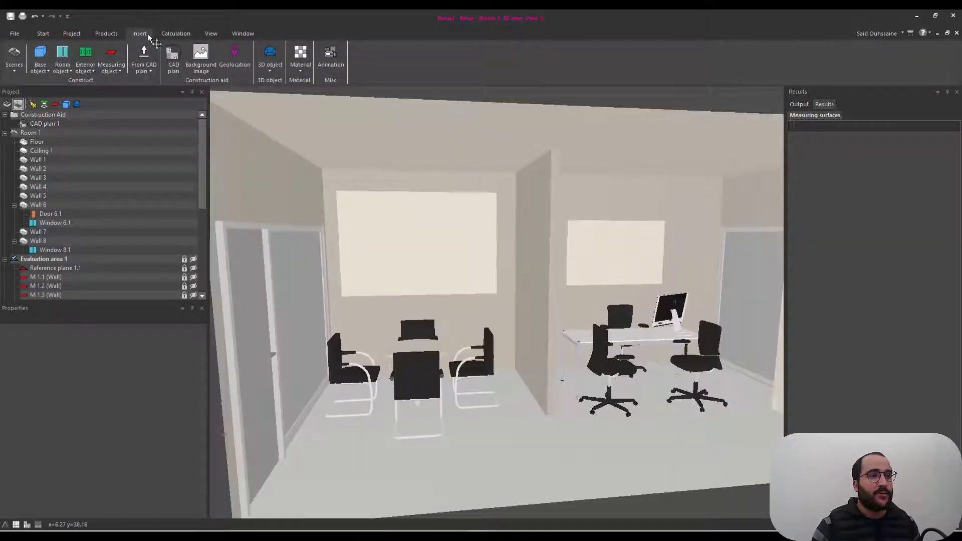
left_click(299, 71)
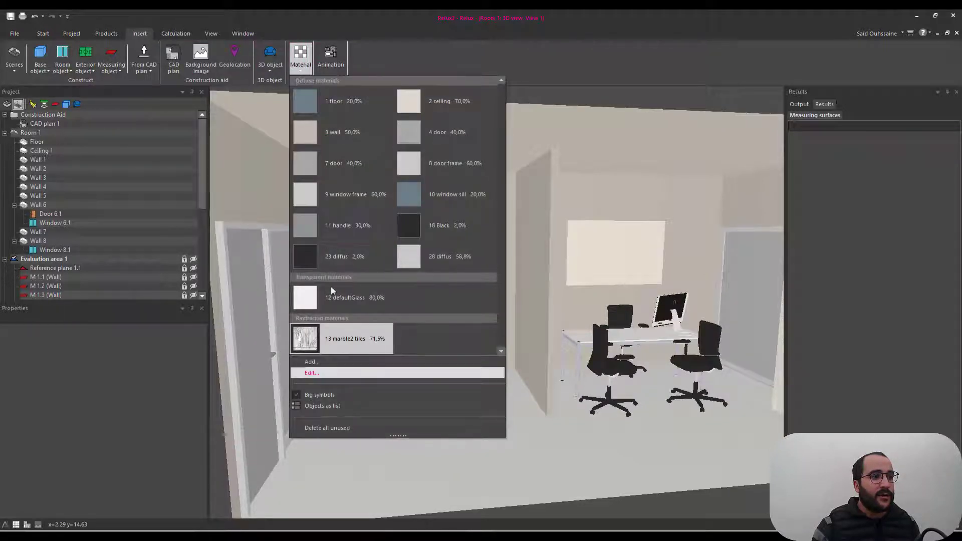
left_click(343, 363)
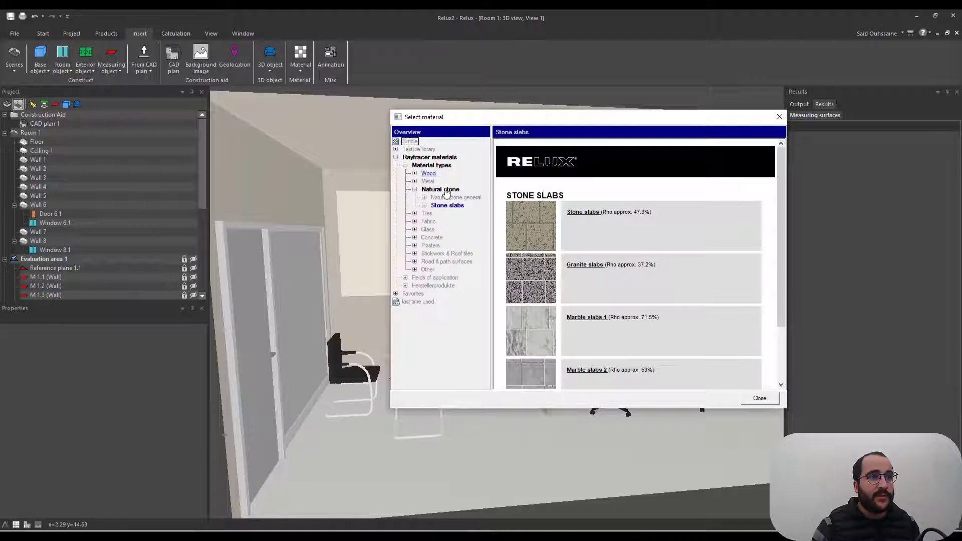
left_click(428, 174)
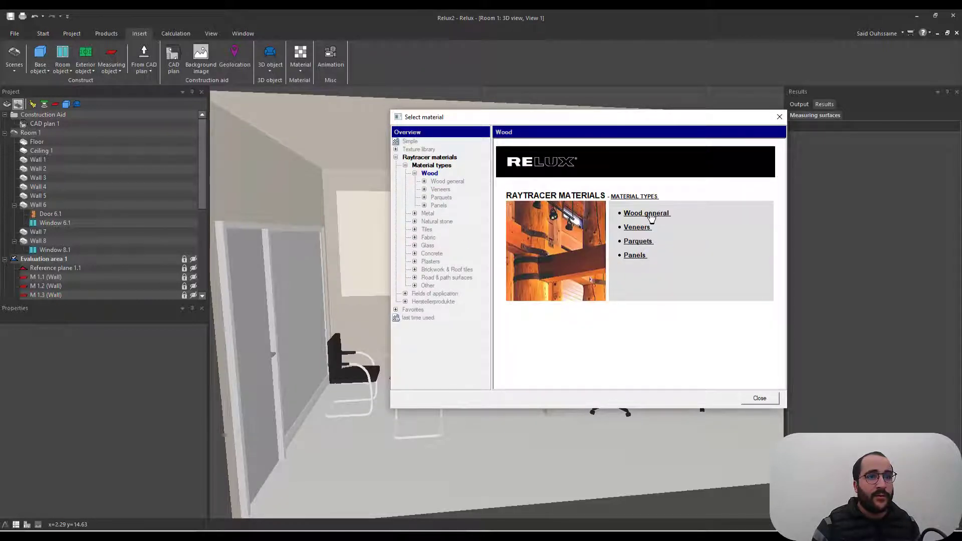
left_click(651, 215)
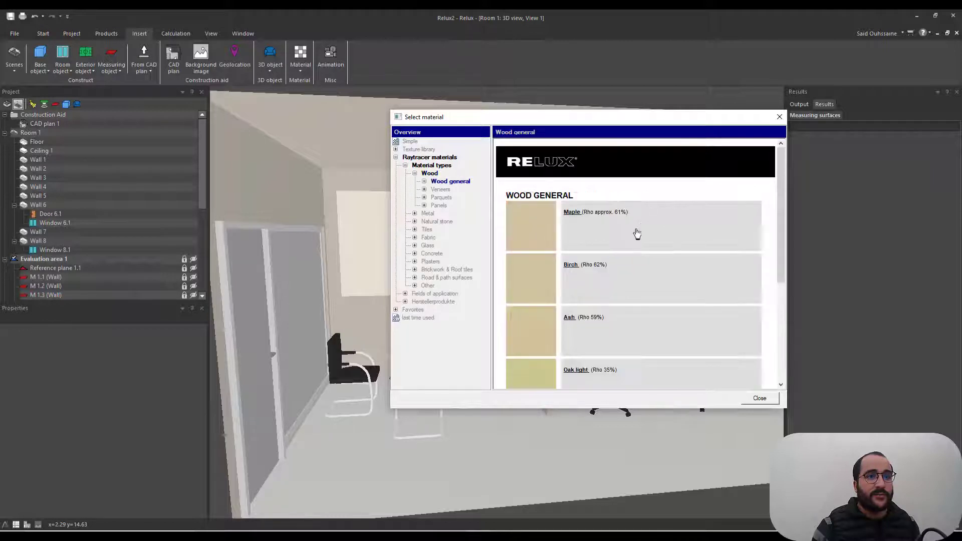
scroll(573, 305, "down", 3)
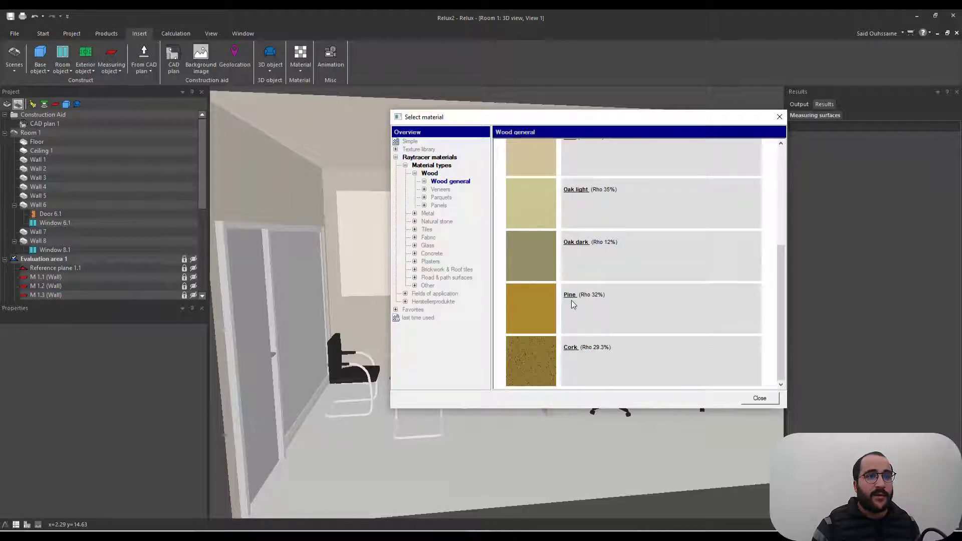
scroll(573, 304, "up", 3)
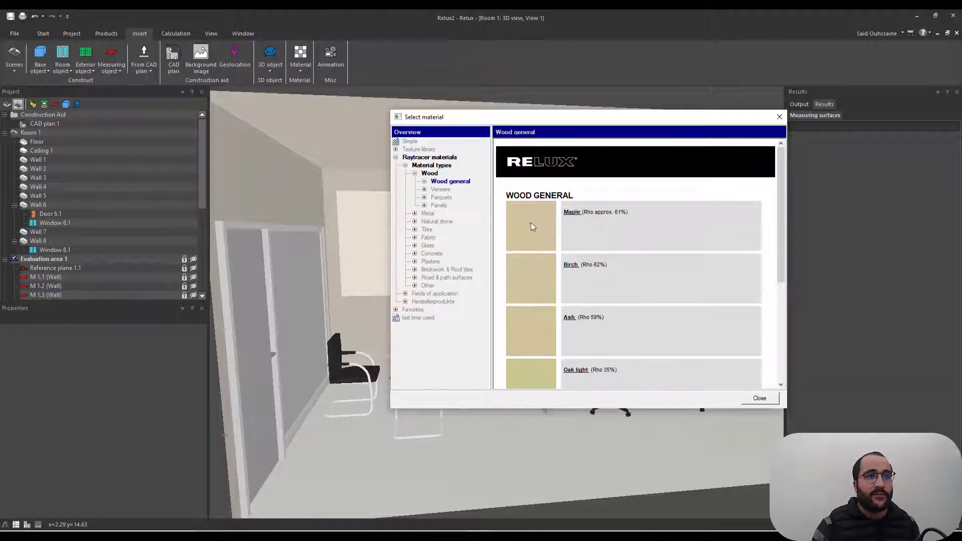
left_click(572, 213)
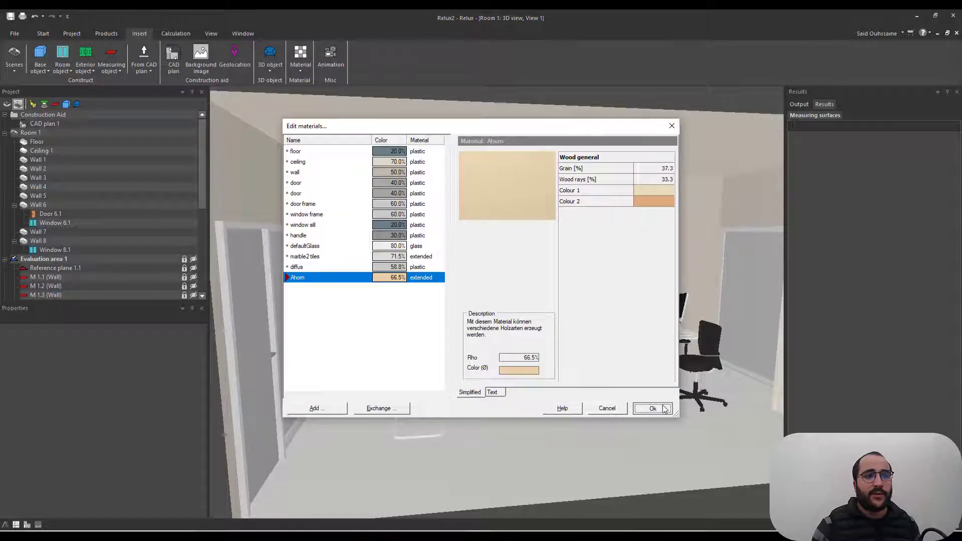
left_click(654, 408)
Apply the raytracing material "29 Ahorn 66,5%" to the top of the round meeting table and check it in 3D.
scroll(665, 409, "up", 3)
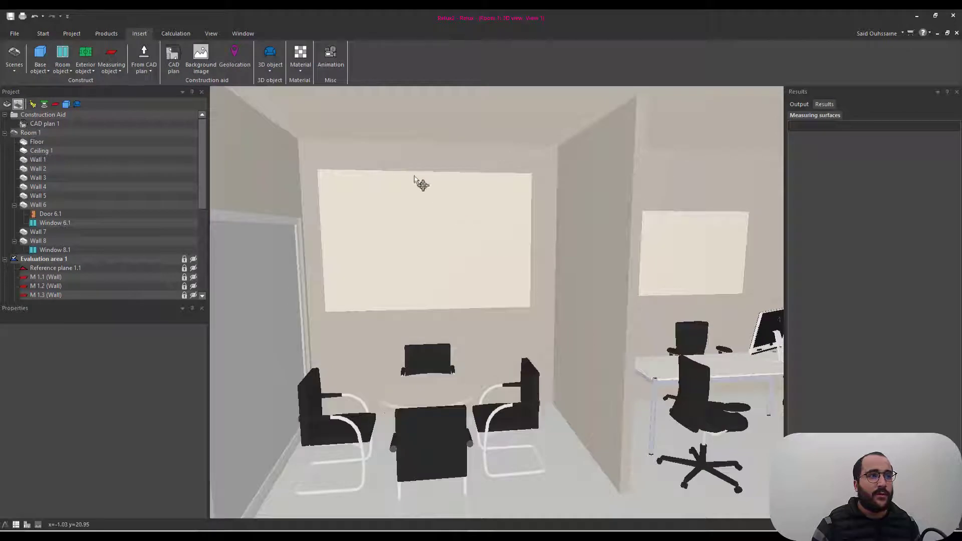
left_click(300, 57)
left_click(409, 340)
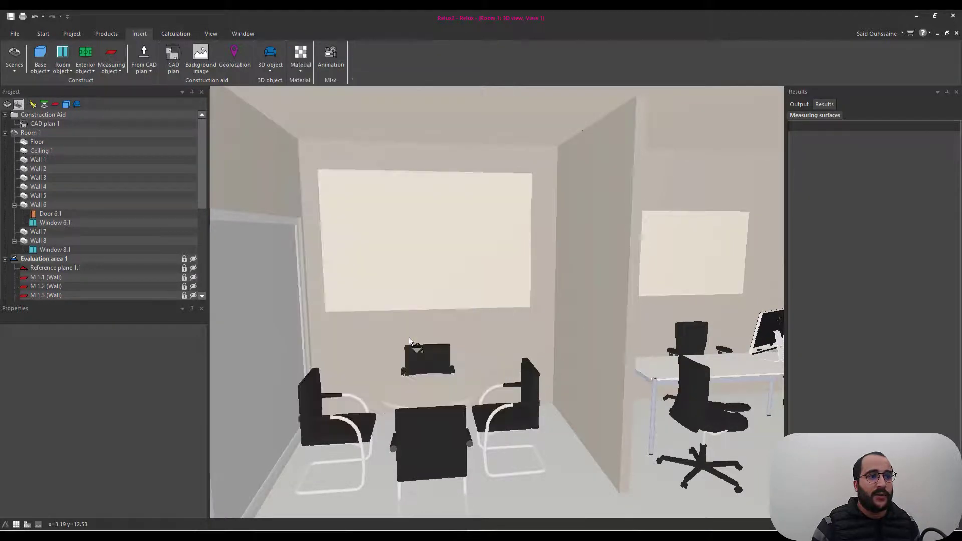
scroll(410, 341, "up", 5)
left_click(446, 398)
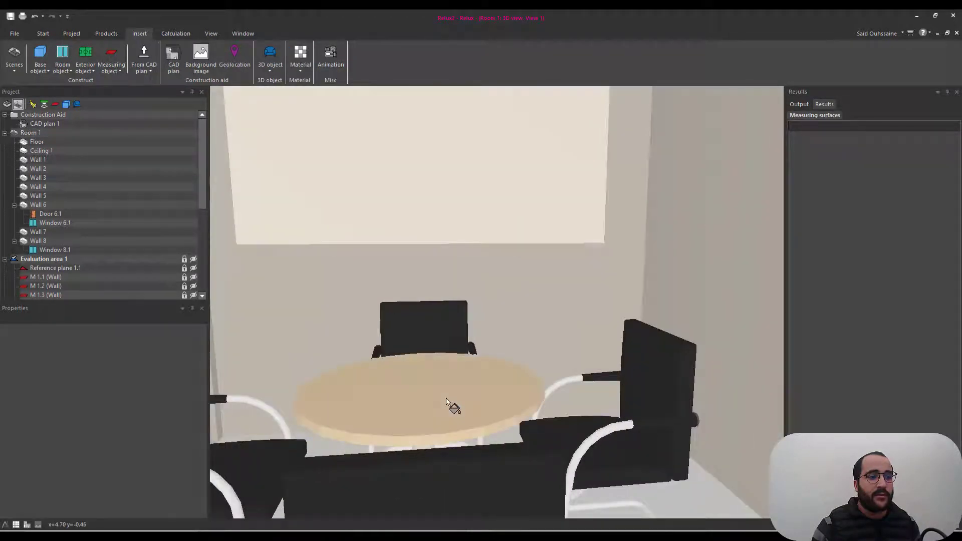
scroll(446, 398, "up", 3)
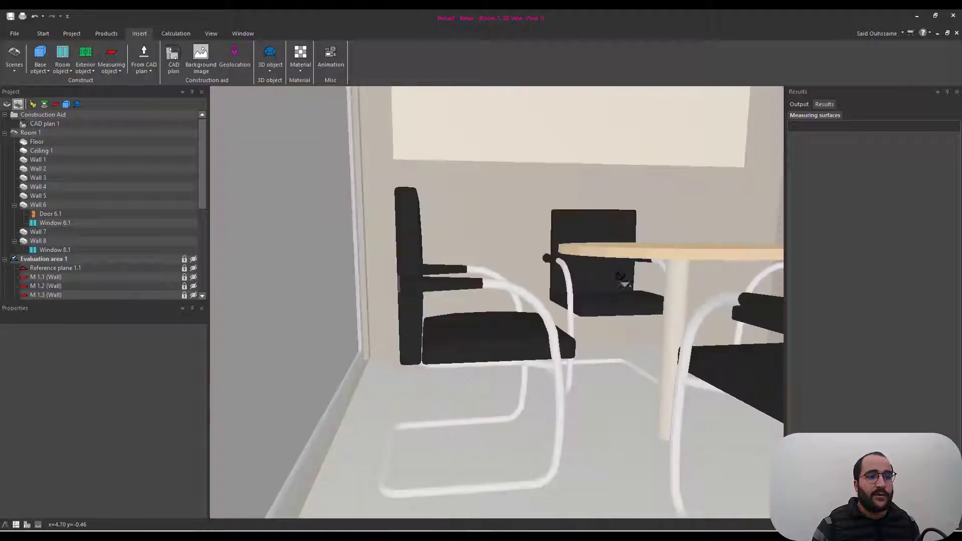
scroll(687, 240, "up", 2)
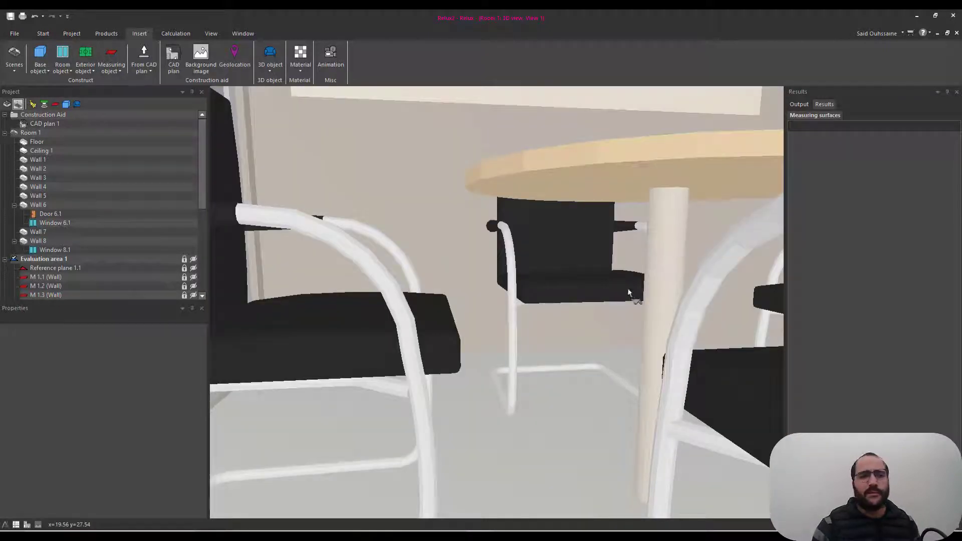
scroll(635, 297, "down", 5)
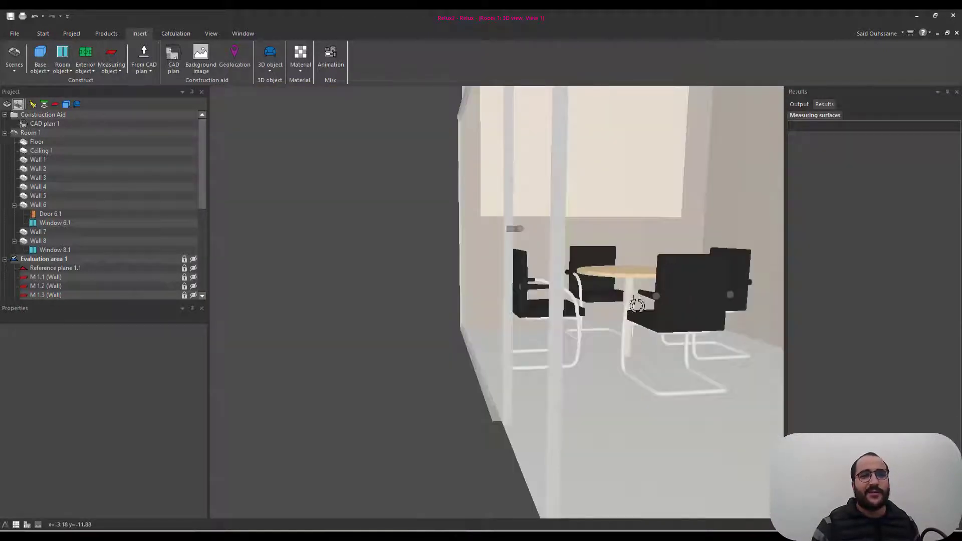
middle_click_drag(630, 300, 498, 320)
scroll(629, 308, "down", 2)
middle_click_drag(526, 285, 539, 272)
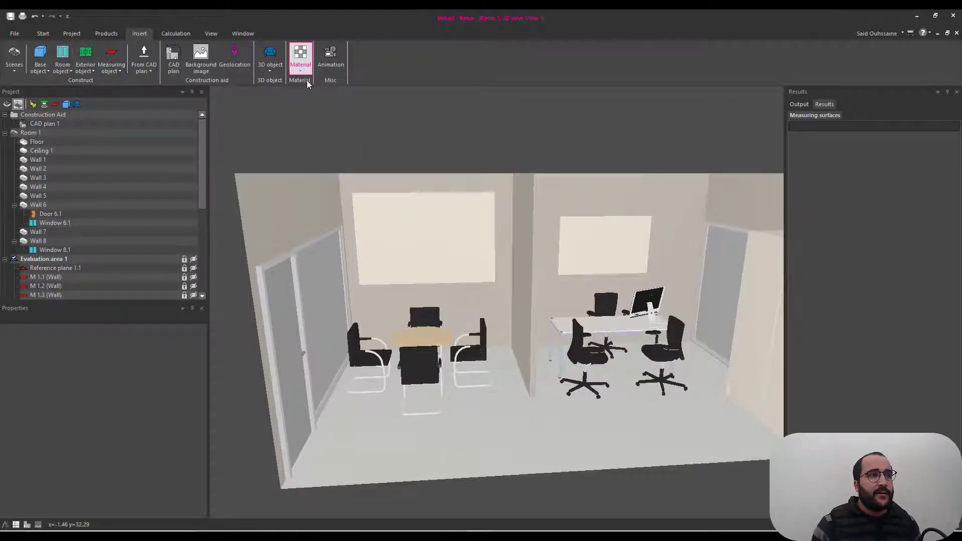
Switch to the web browser and search Google Images for "painting" in a new tab.
left_click(260, 536)
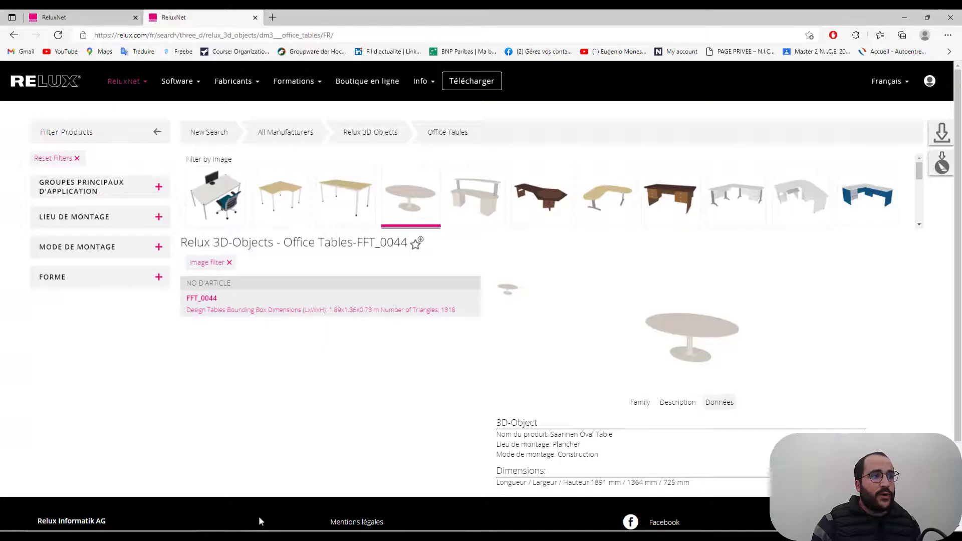
left_click(272, 17)
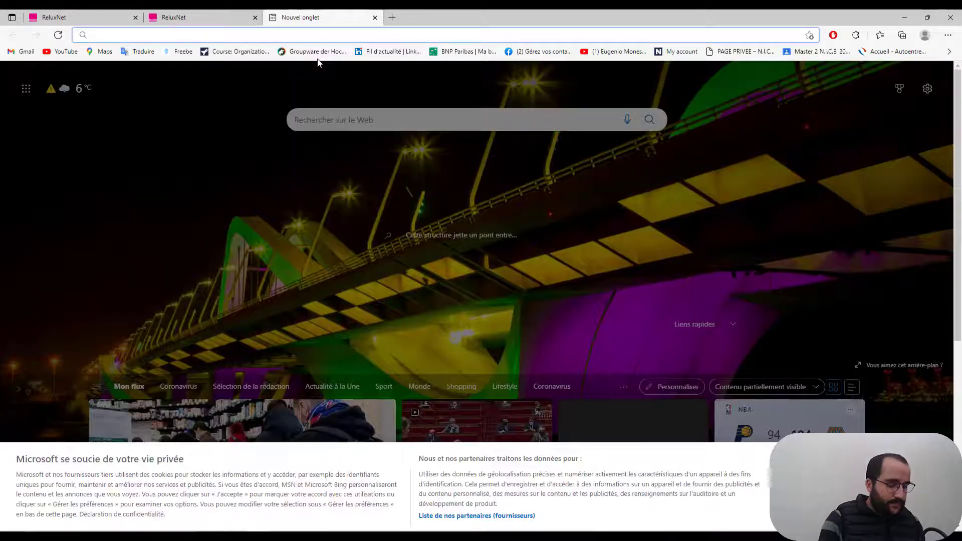
type("p")
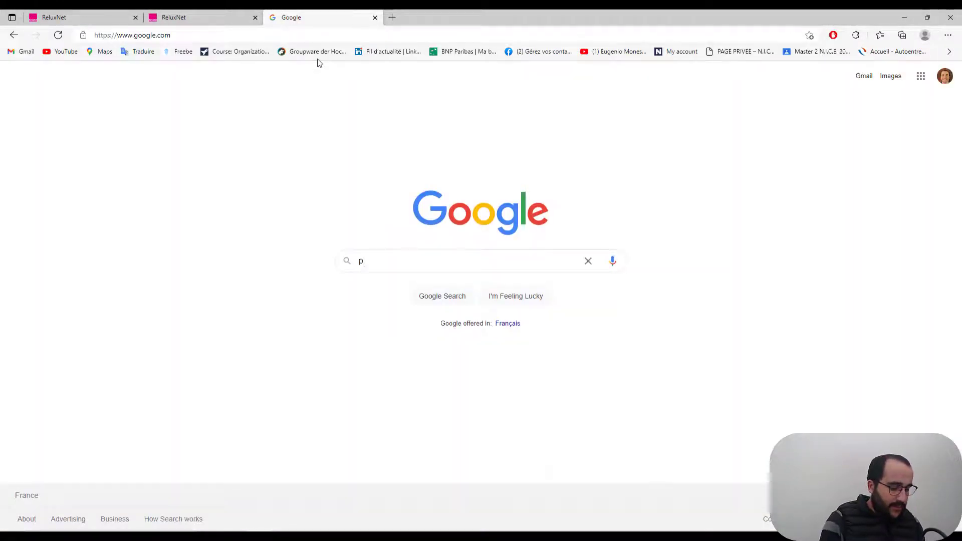
type("ainting")
key("Return")
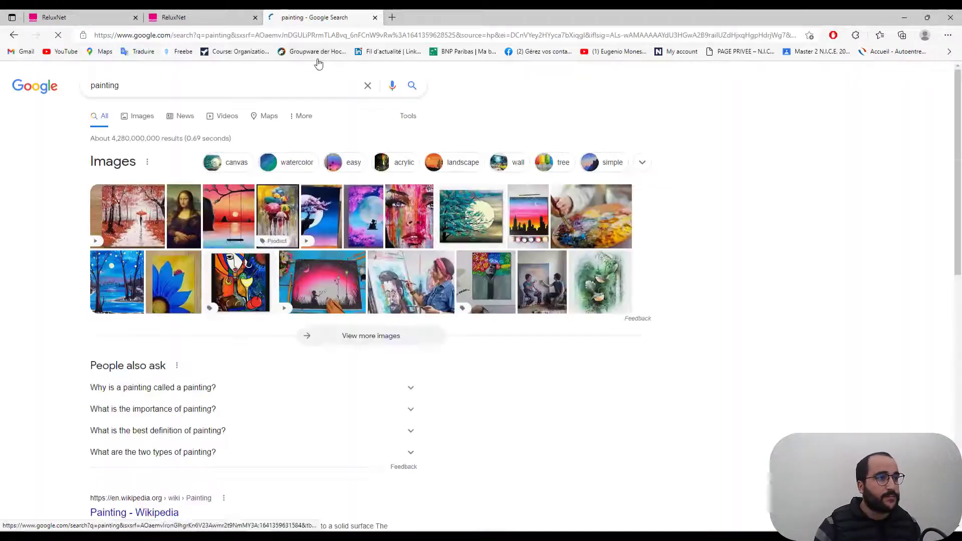
left_click(140, 120)
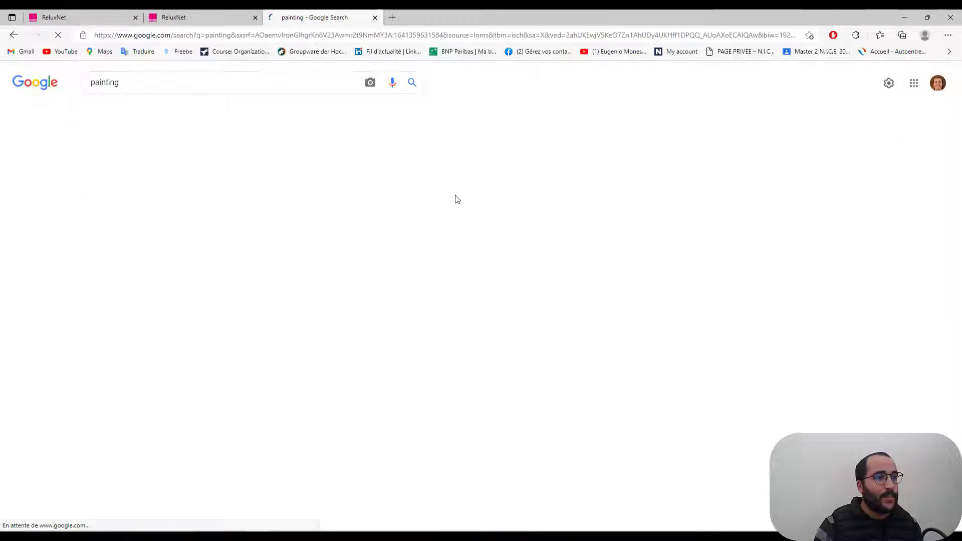
Choose the painting of a blossoming garden with a red bridge from the image results and save it to the desktop as a JPEG.
scroll(579, 197, "down", 5)
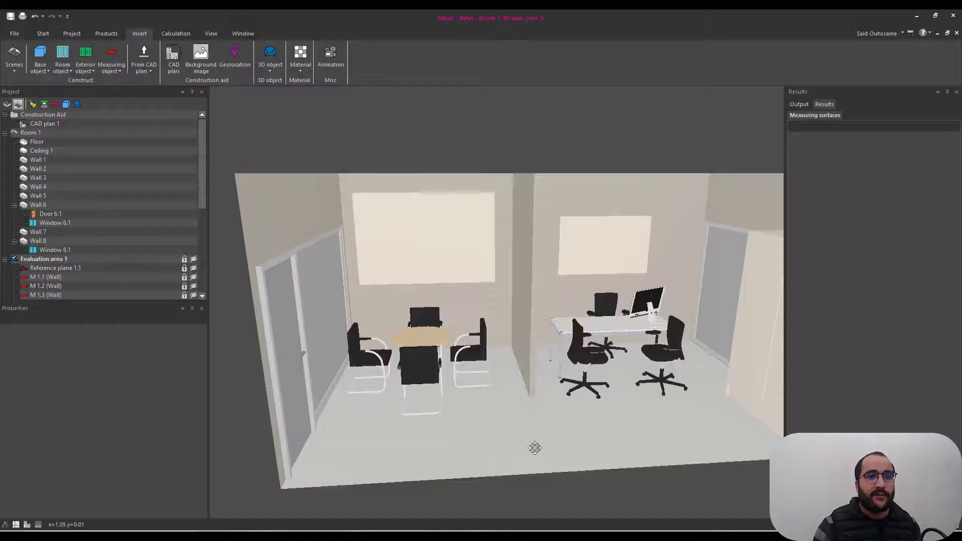
left_click_drag(535, 448, 583, 336)
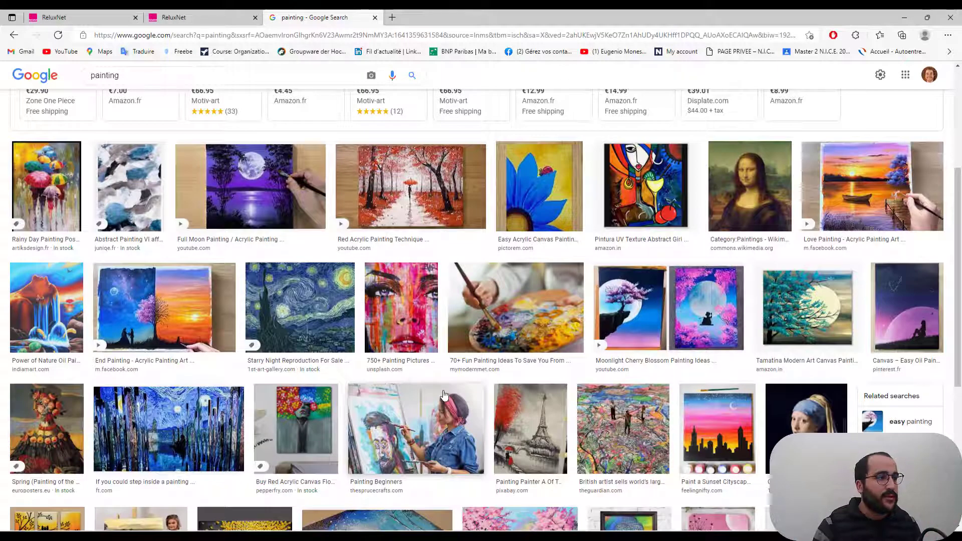
scroll(444, 395, "down", 4)
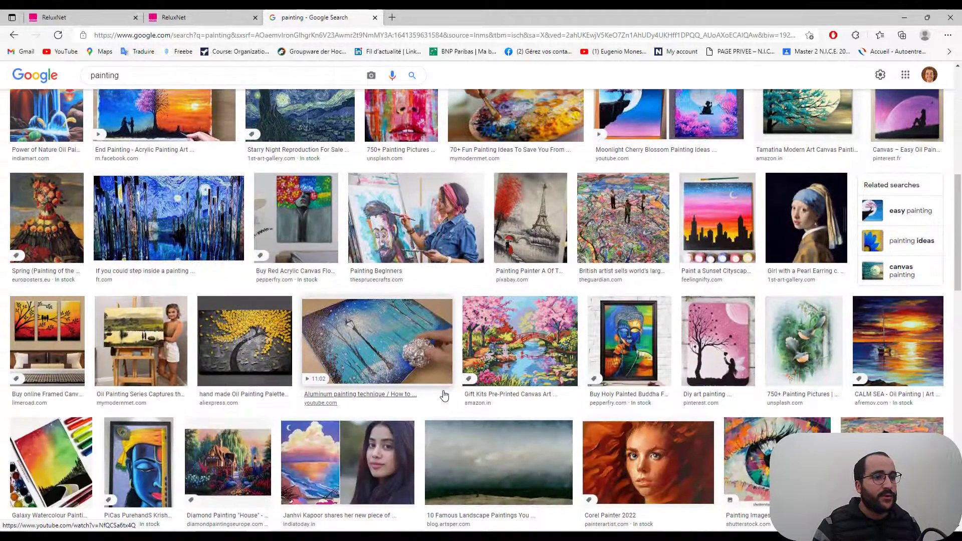
left_click(539, 370)
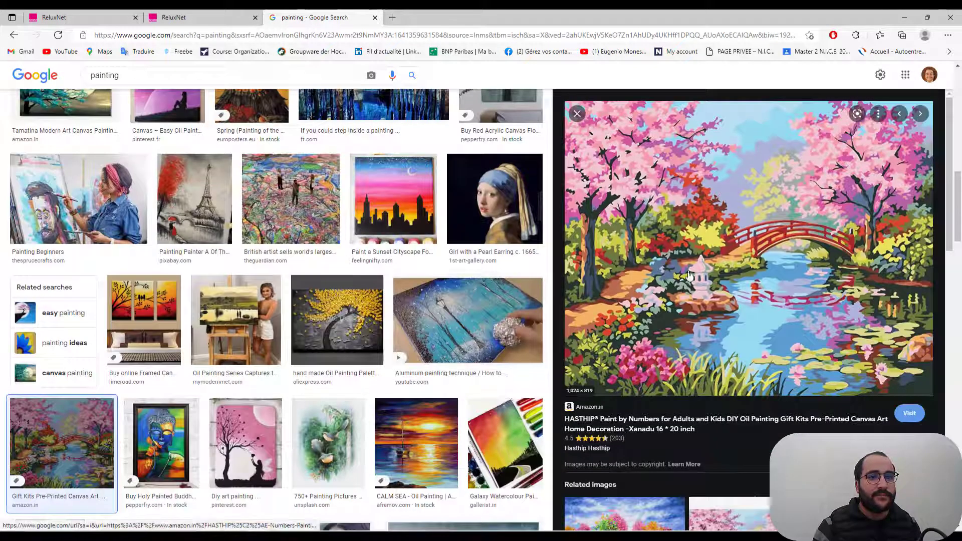
right_click(732, 248)
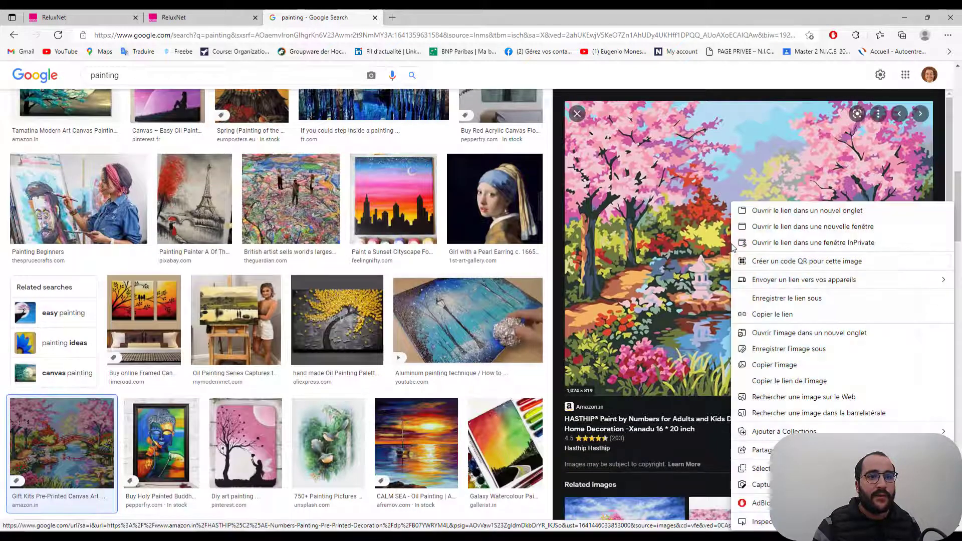
left_click(825, 357)
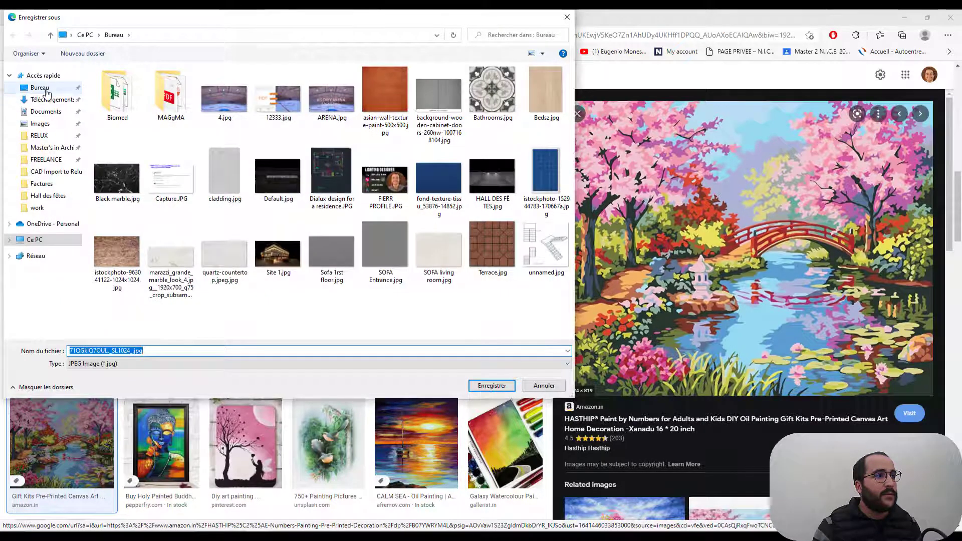
left_click(487, 384)
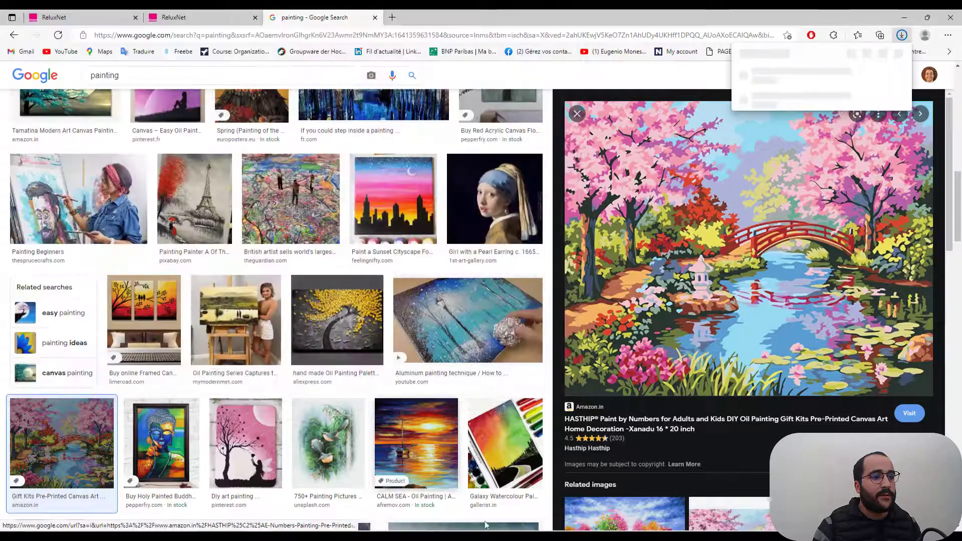
Switch to Relux and start a new basic picture material from the desktop image 71QGkIQ7OUL._SL1024_.jpg.
left_click(473, 536)
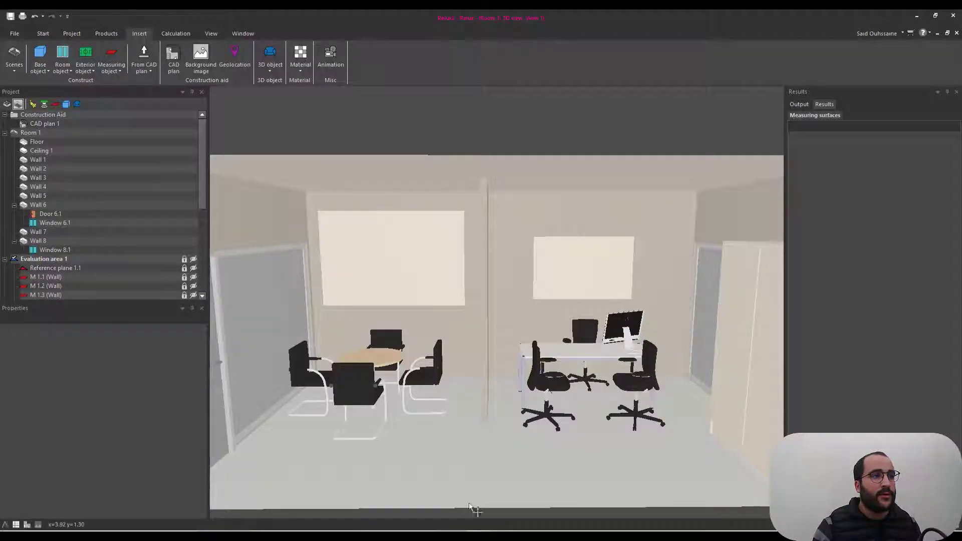
left_click(305, 71)
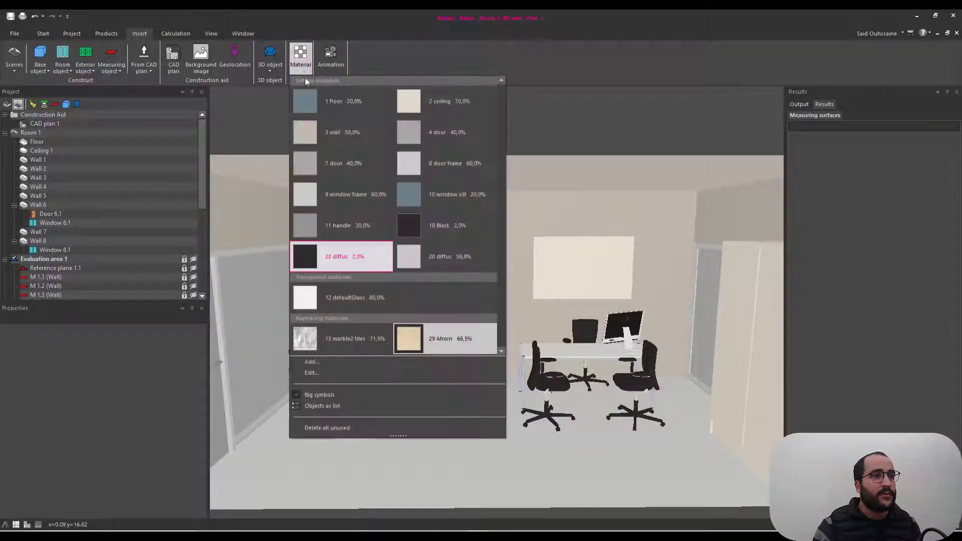
left_click(337, 368)
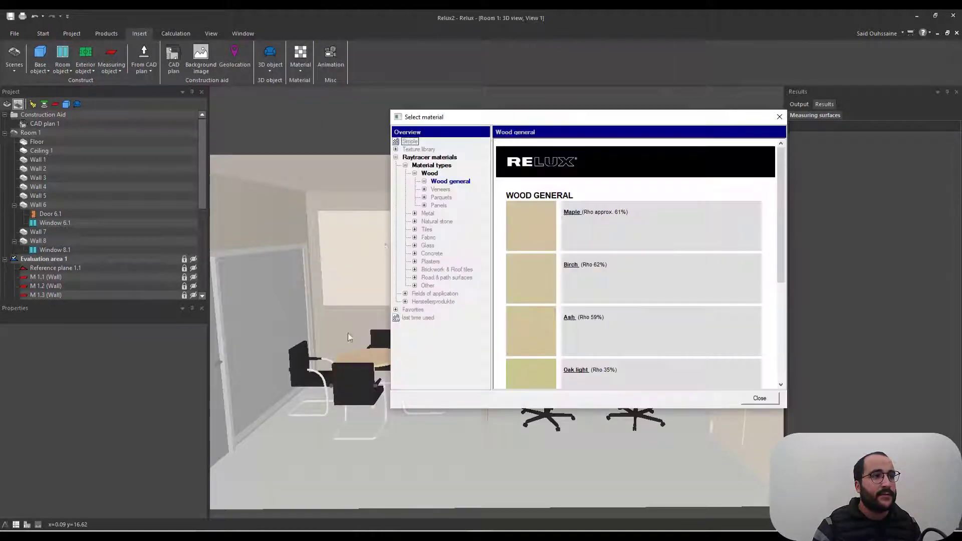
left_click(410, 141)
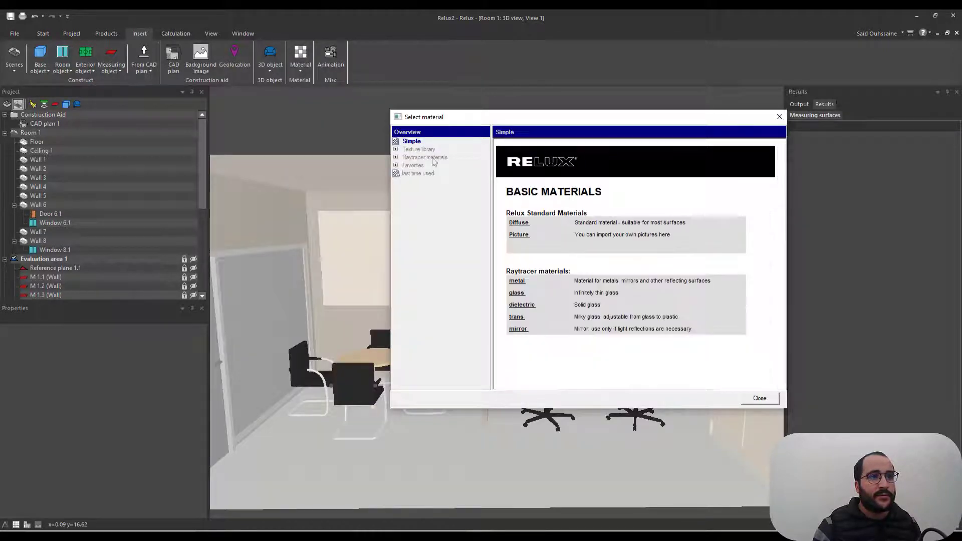
left_click(522, 230)
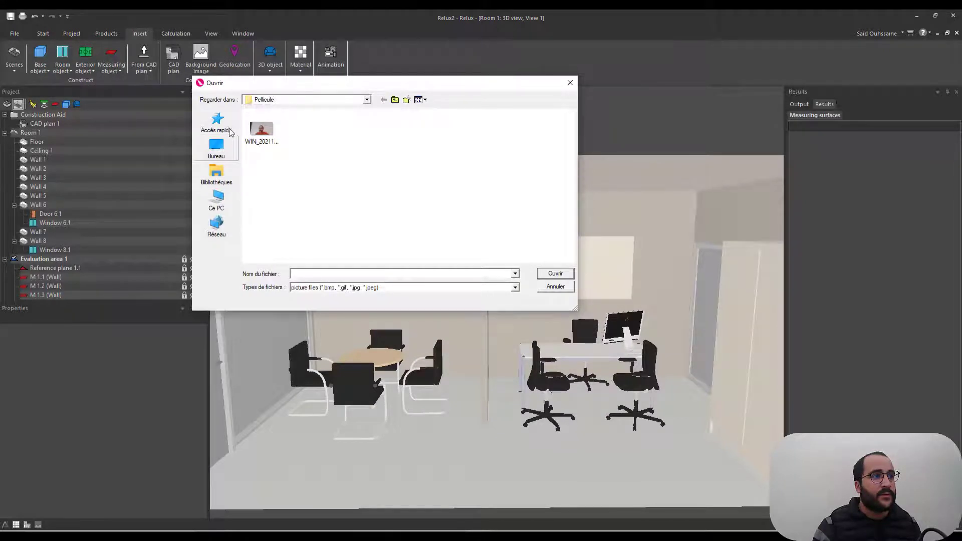
left_click(217, 149)
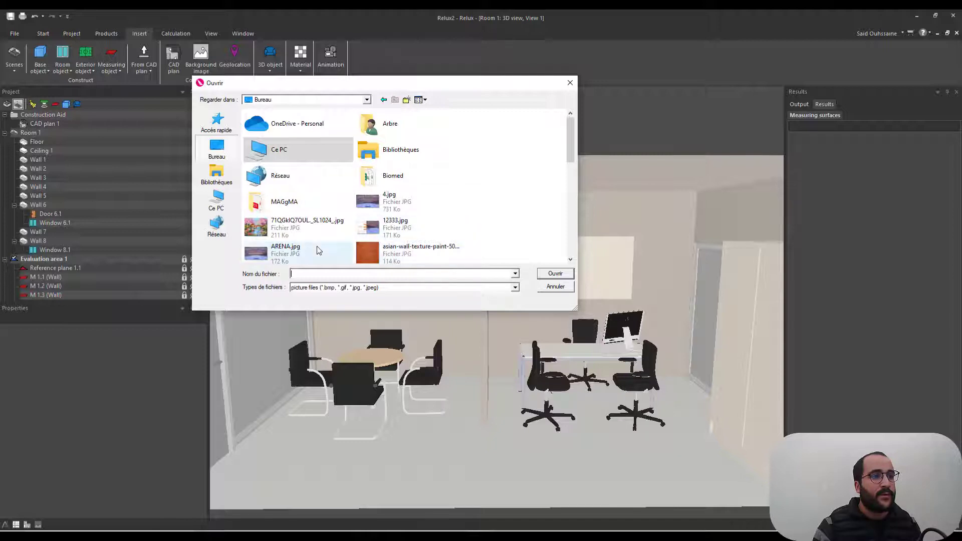
scroll(316, 245, "down", 3)
left_click(260, 186)
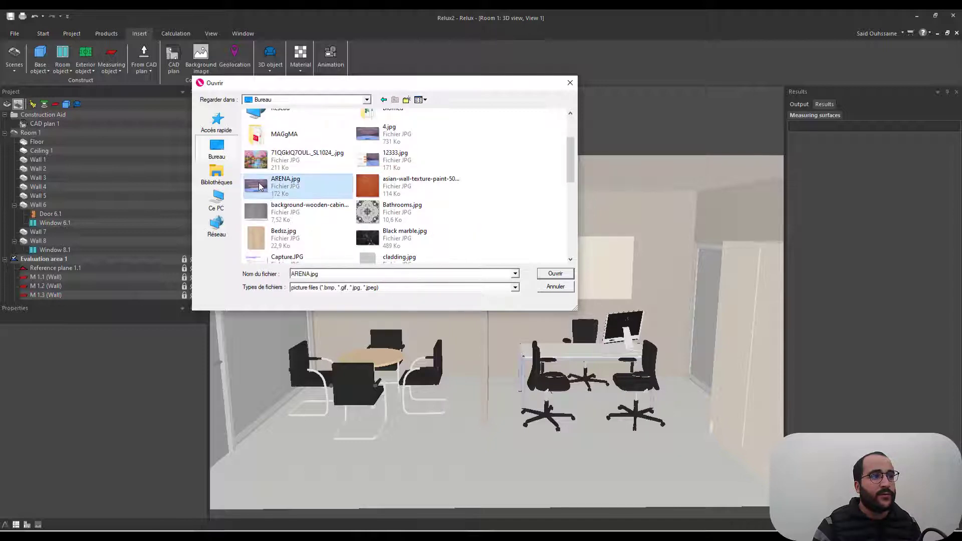
left_click(290, 167)
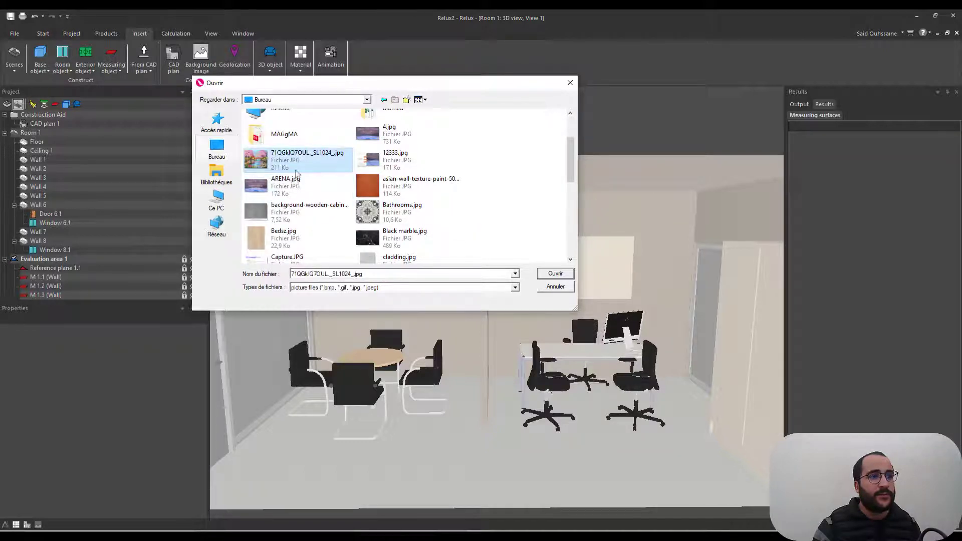
left_click(553, 275)
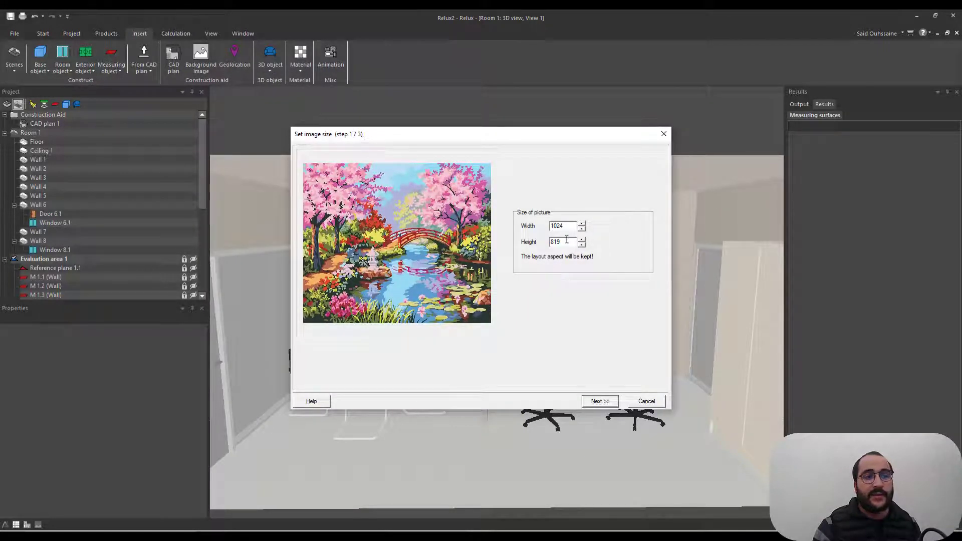
Switch to the AutoCAD office plan and measure the length of the wall painting behind the desk chair.
key("Tab")
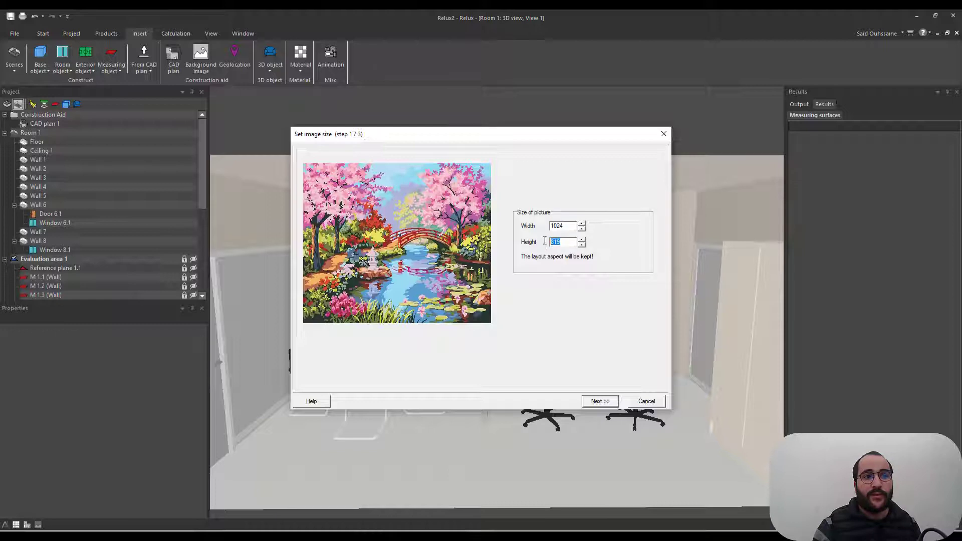
left_click_drag(572, 134, 387, 171)
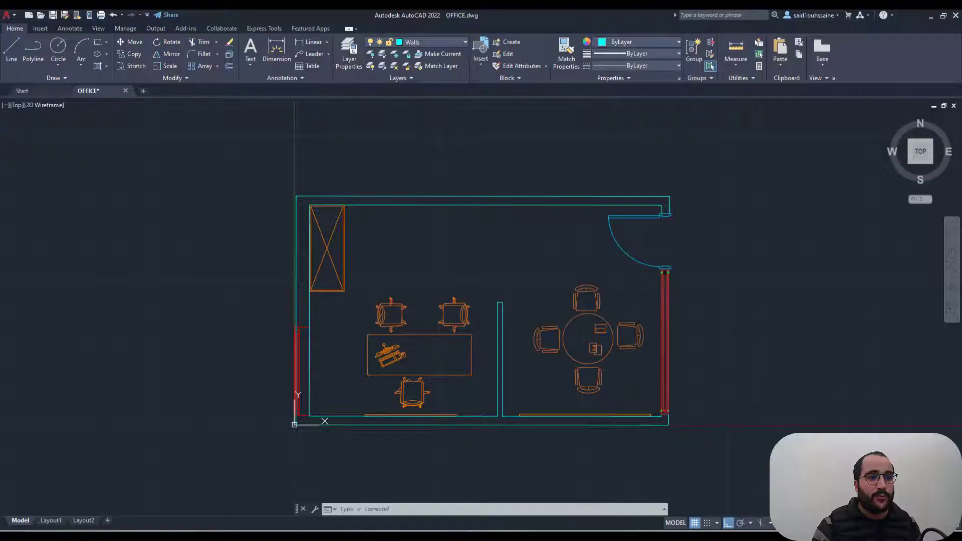
middle_click_drag(555, 322, 578, 317)
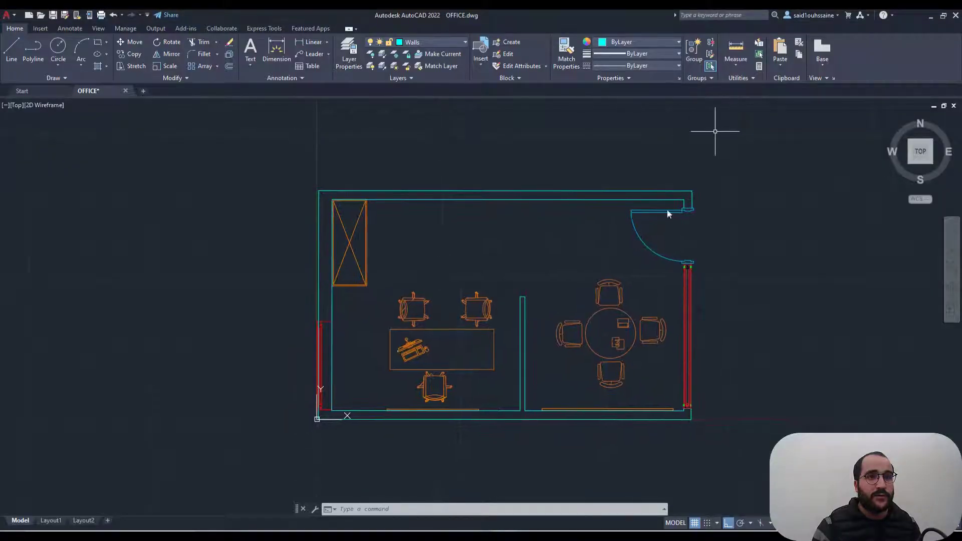
left_click(741, 52)
scroll(460, 401, "up", 5)
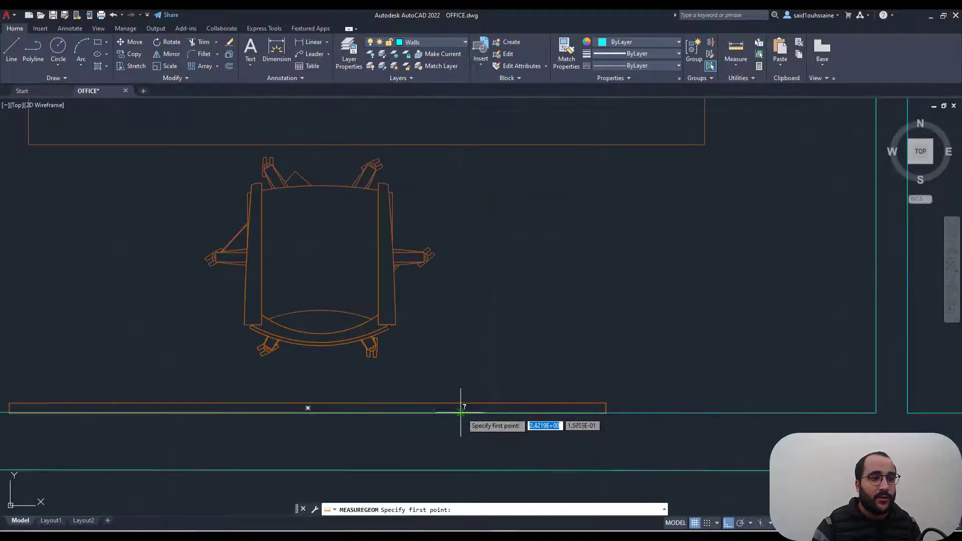
left_click(604, 404)
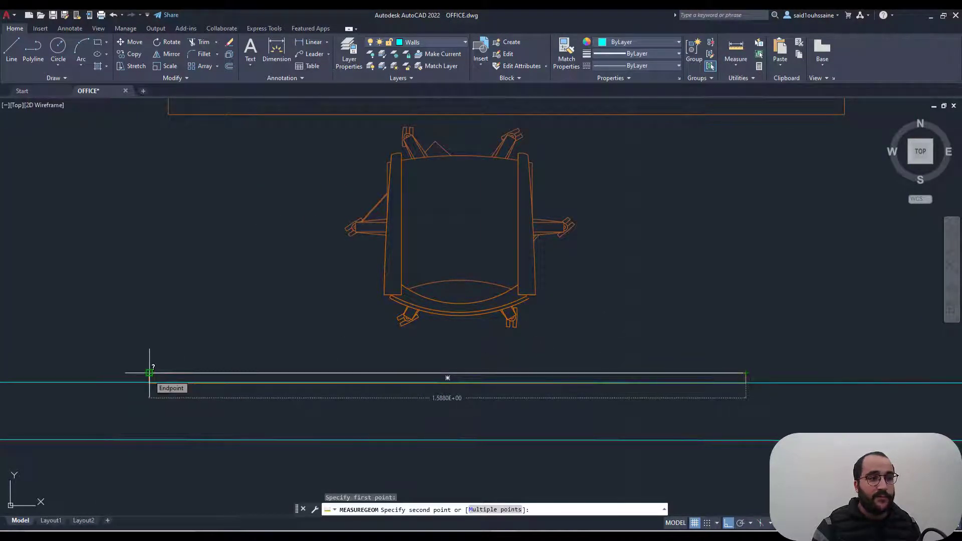
key("Escape")
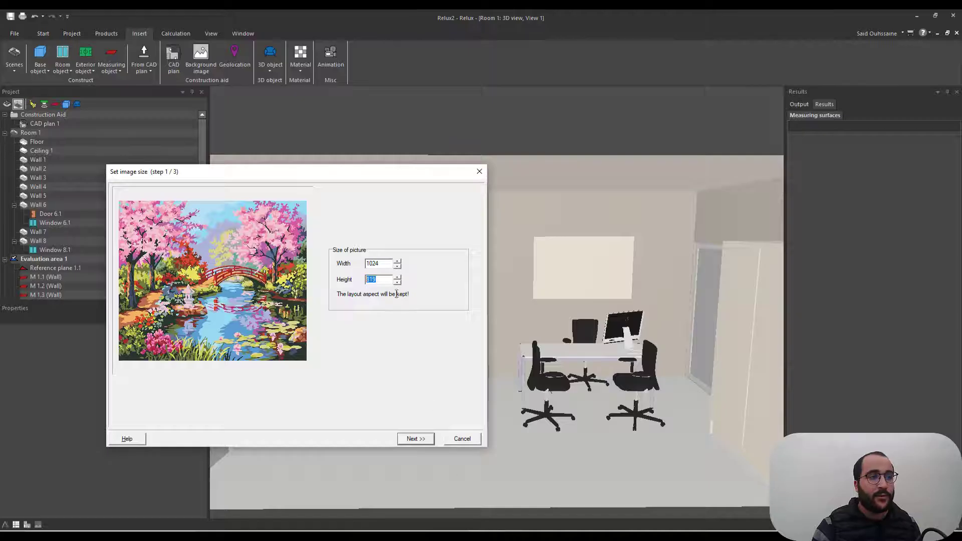
Try to create the picture material with width 1.5 and height 1, keeping the default reflectance and scaling.
left_click_drag(385, 264, 363, 264)
type("1.5")
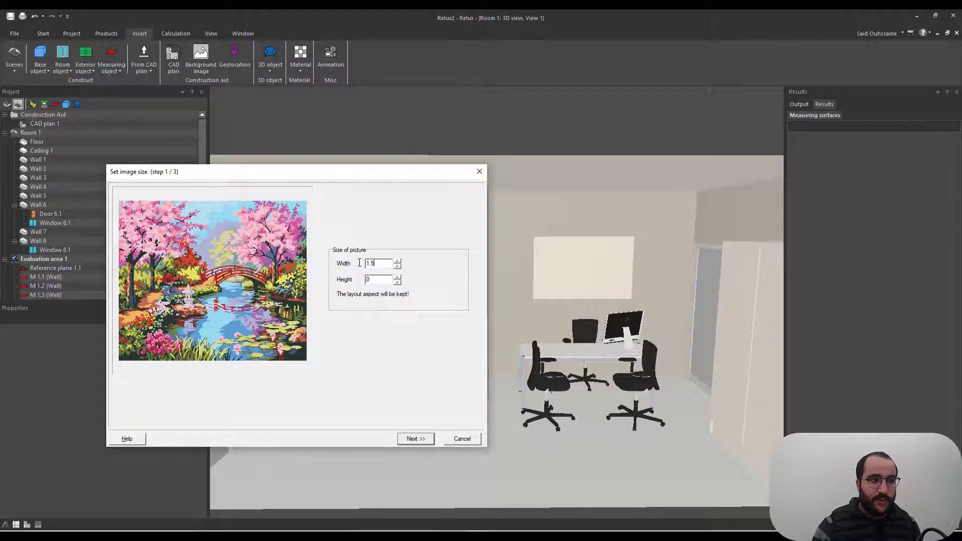
left_click_drag(380, 278, 363, 279)
type("1")
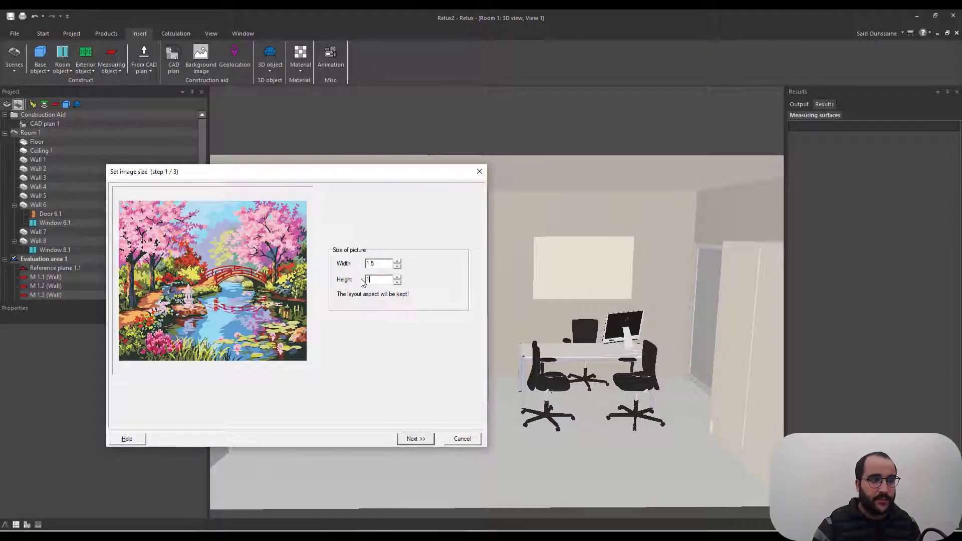
left_click(420, 441)
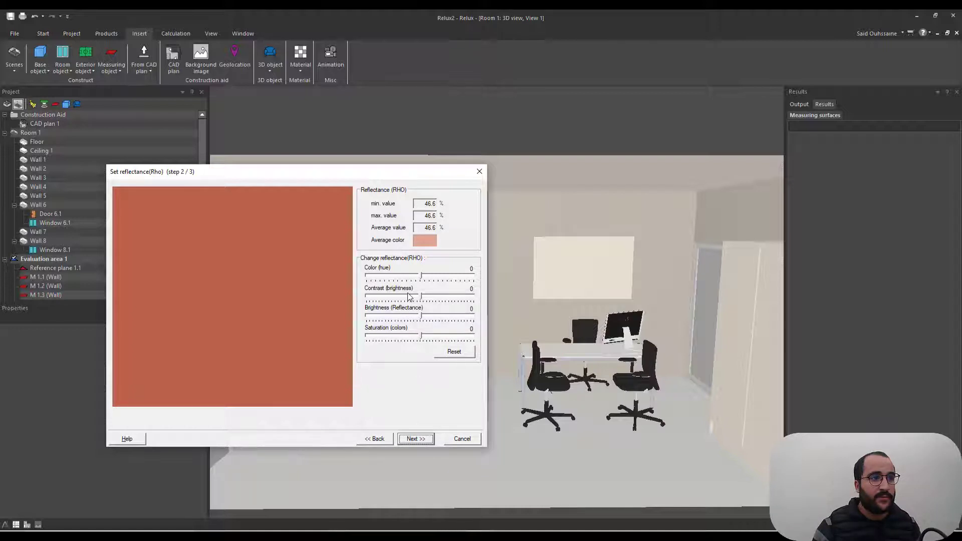
left_click(427, 440)
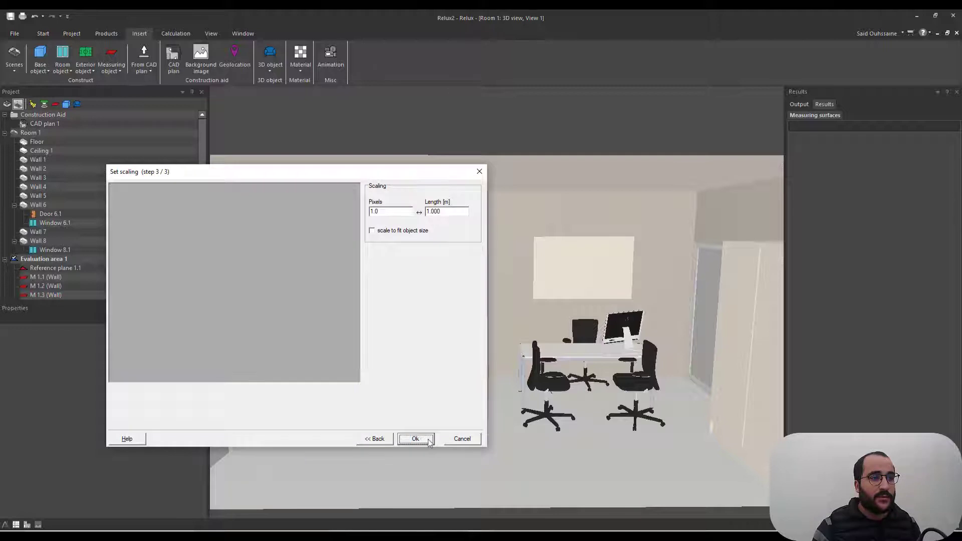
left_click(428, 440)
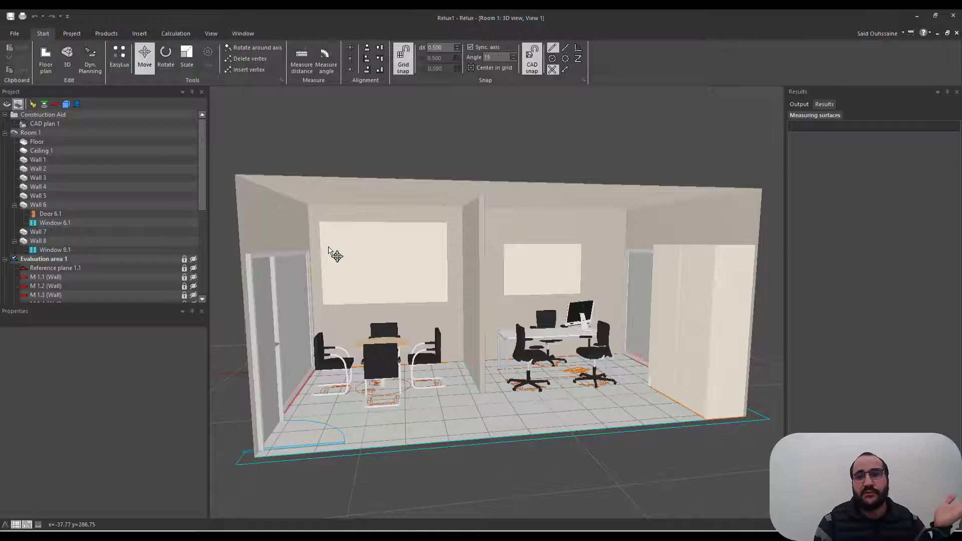
Add another basic picture material and load the downloaded garden painting from the desktop again.
middle_click_drag(329, 248, 305, 241)
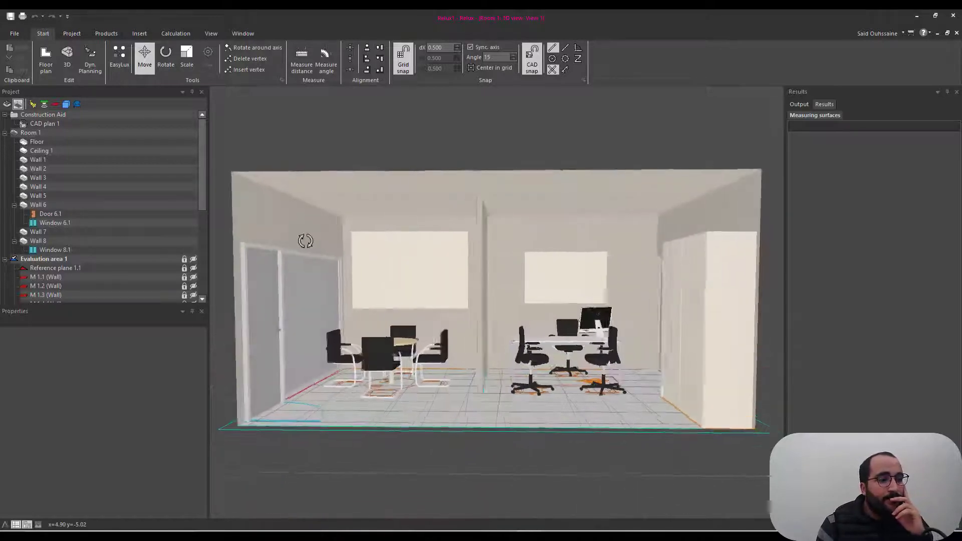
scroll(305, 241, "up", 4)
scroll(305, 243, "up", 3)
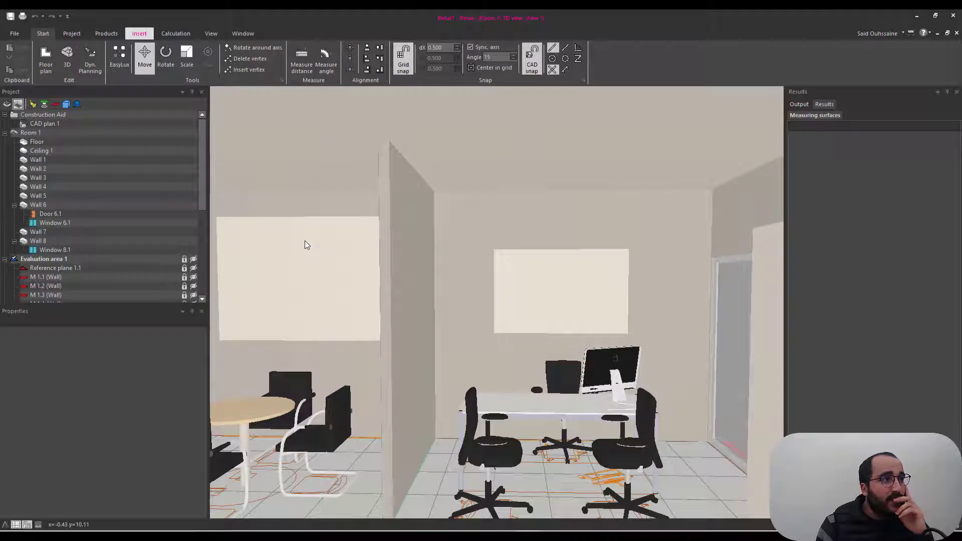
middle_click_drag(533, 299, 541, 294)
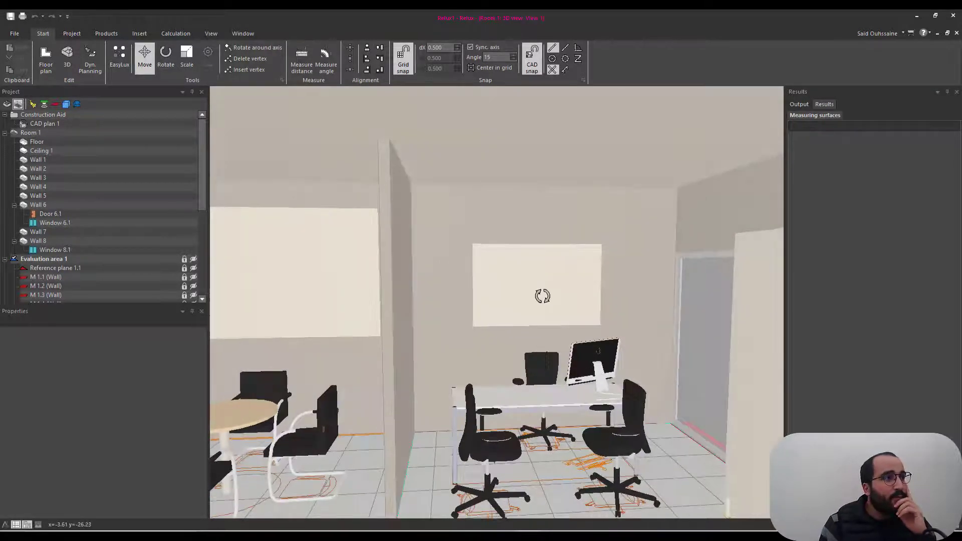
left_click(140, 33)
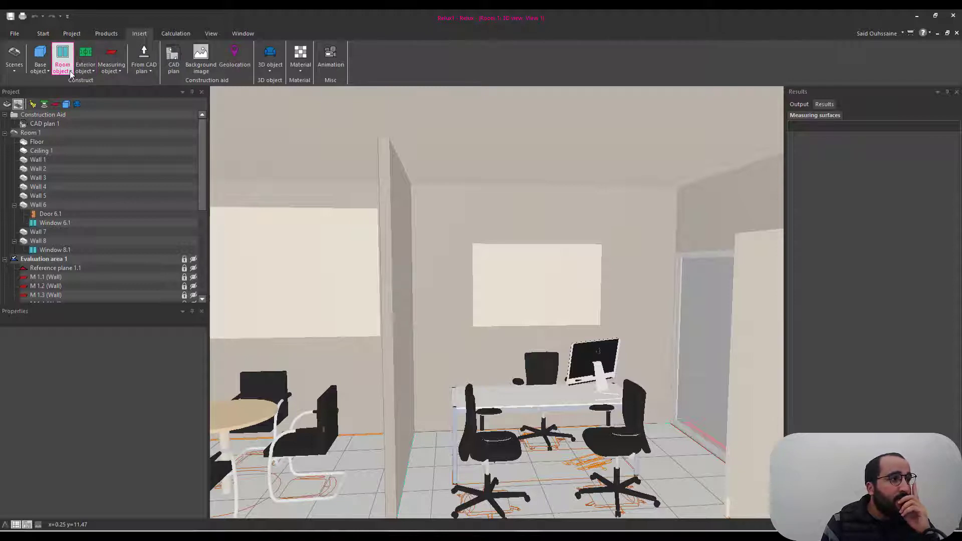
left_click(303, 63)
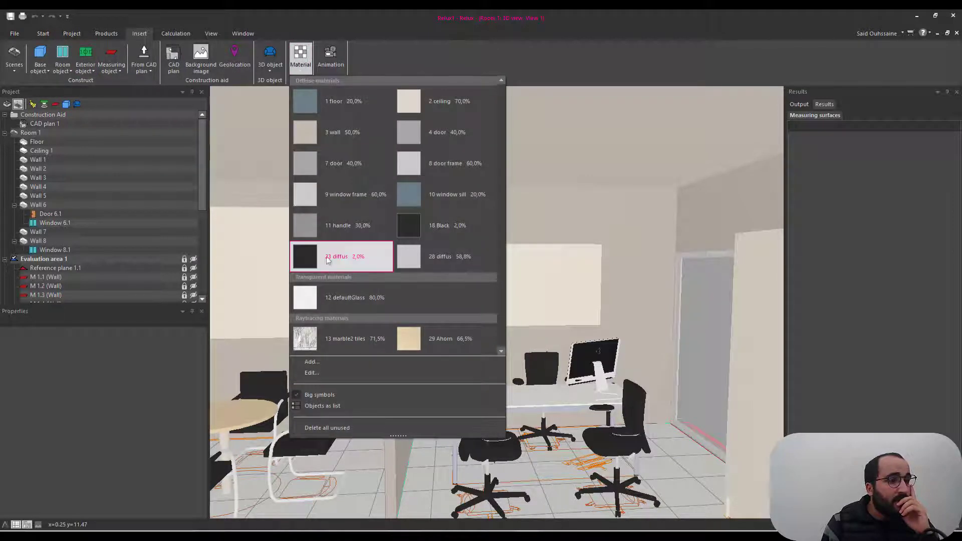
left_click(337, 370)
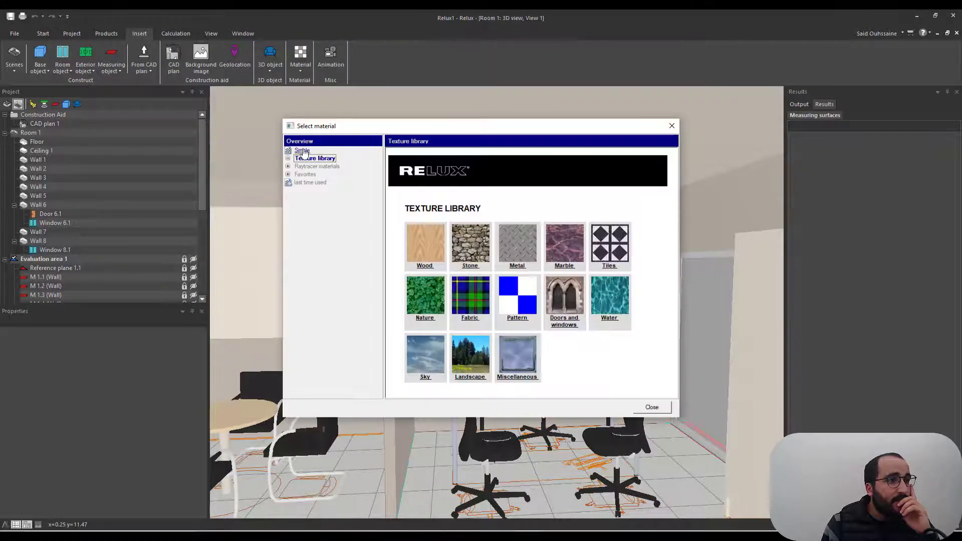
left_click(303, 151)
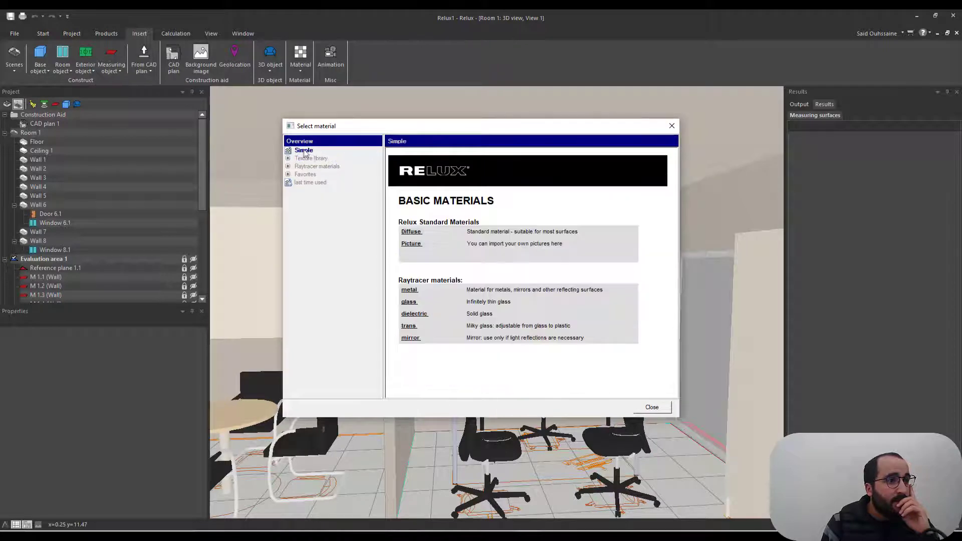
left_click(411, 244)
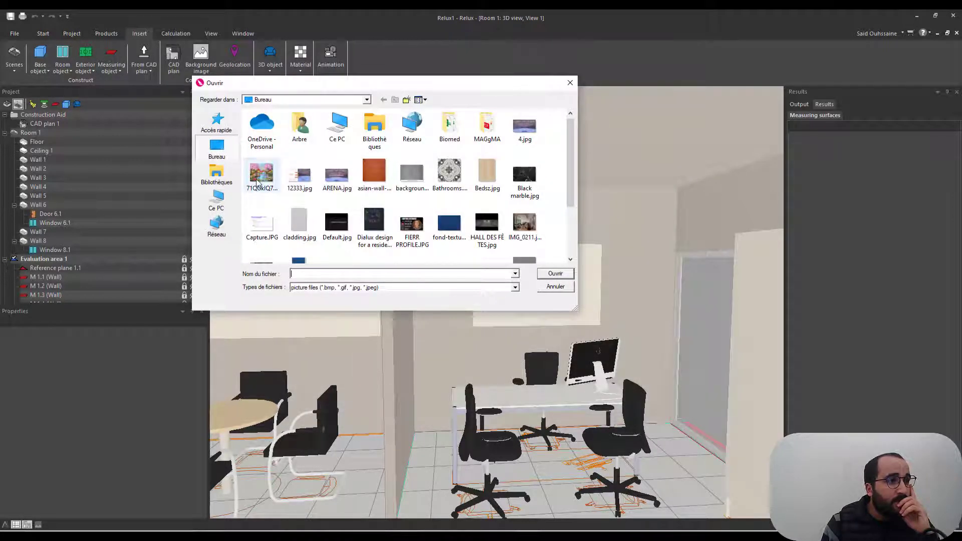
double_click(259, 176)
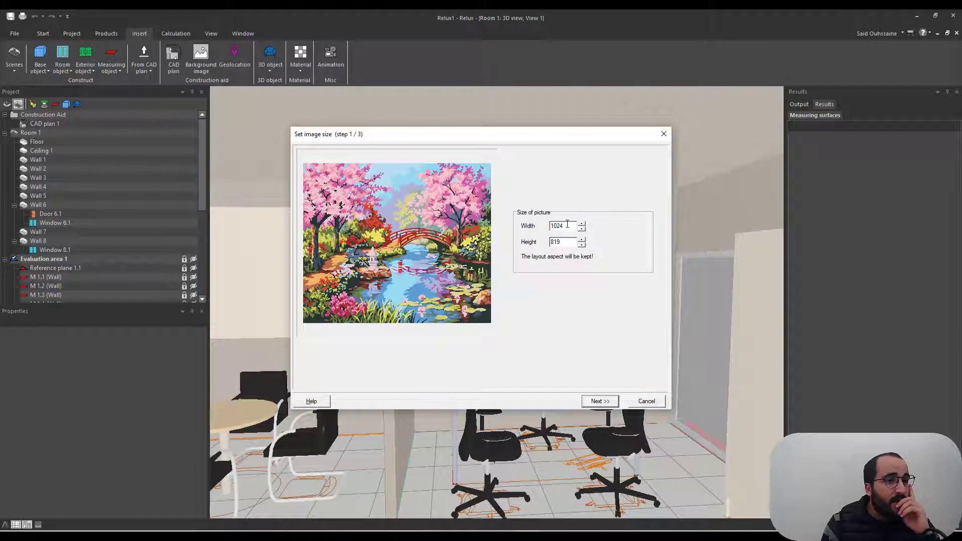
Try to create the picture material with width 1.6 and default reflectance and scaling, and dismiss the error report.
left_click_drag(567, 226, 539, 225)
type("1.6")
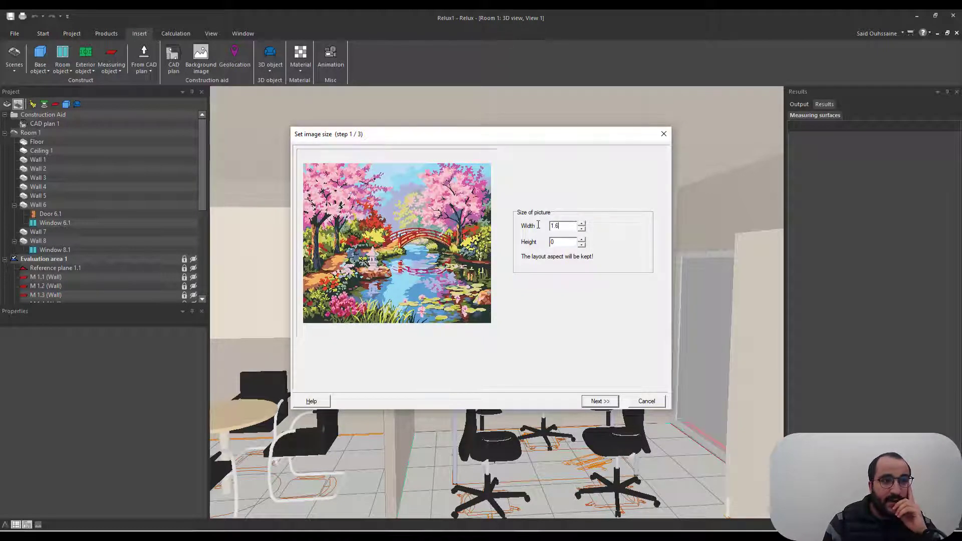
key("Tab")
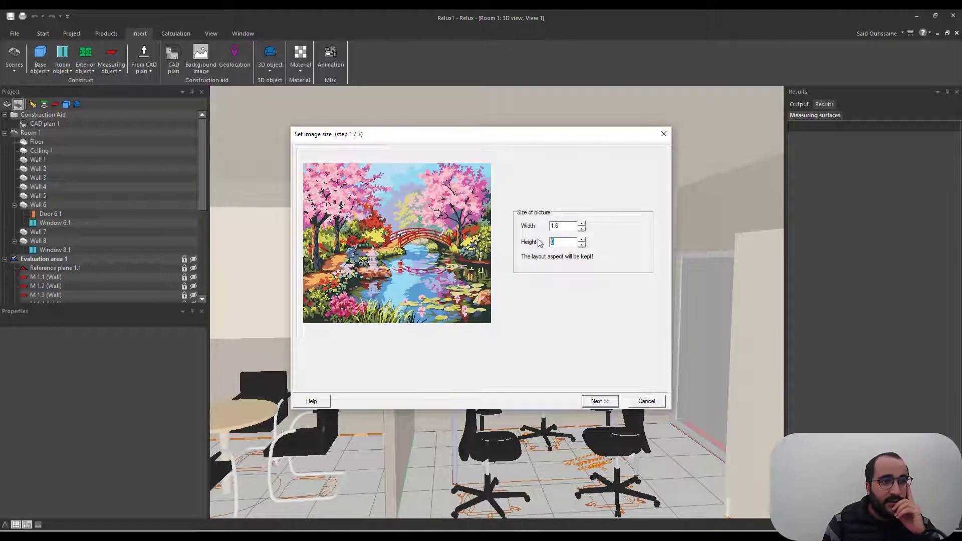
left_click(604, 401)
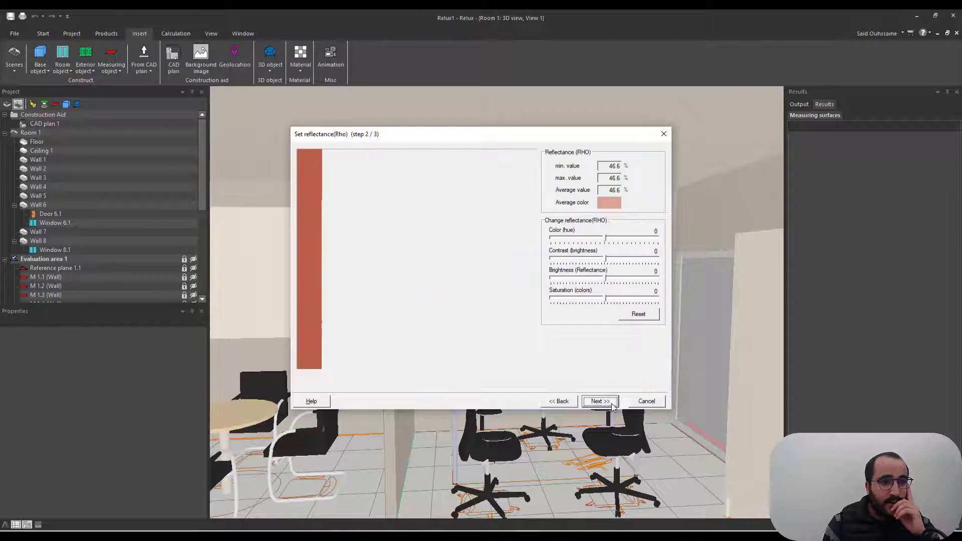
left_click(611, 404)
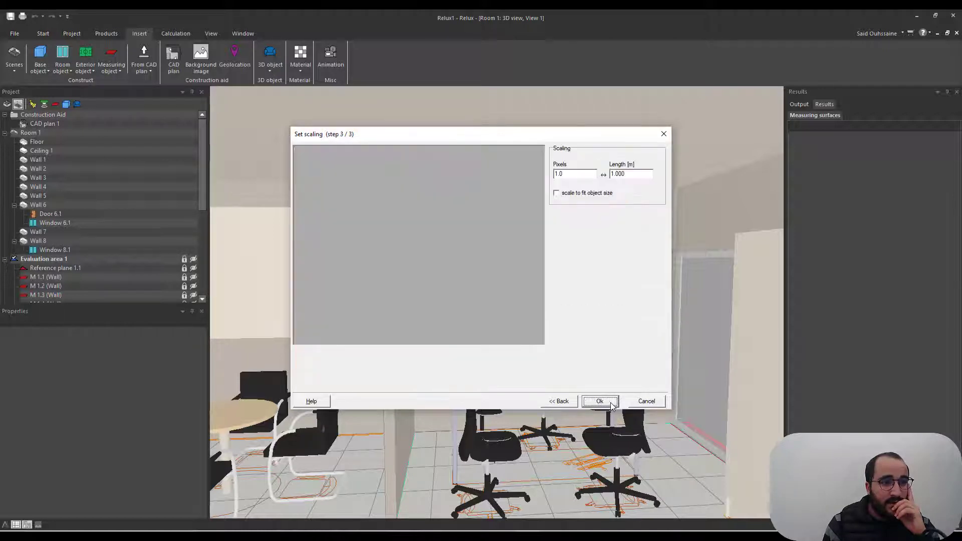
left_click(601, 404)
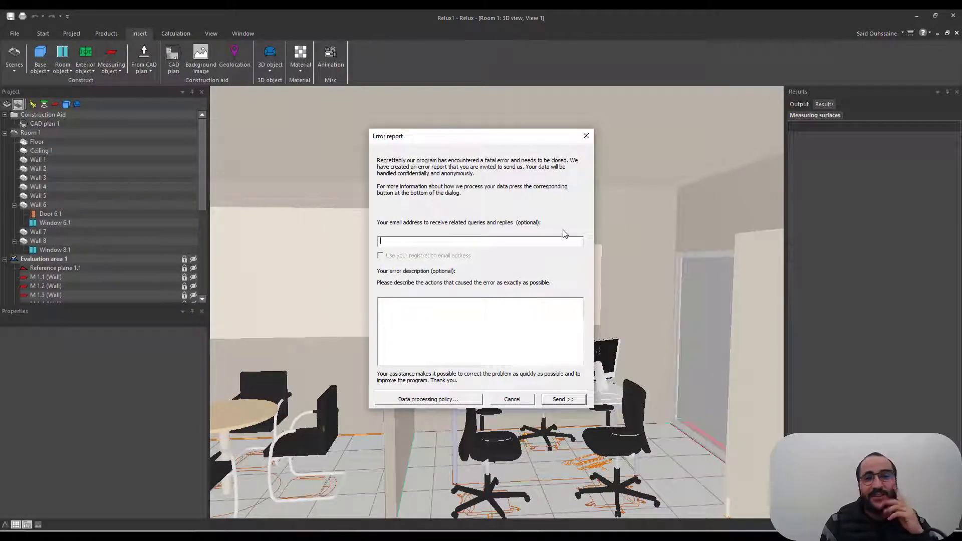
left_click(585, 137)
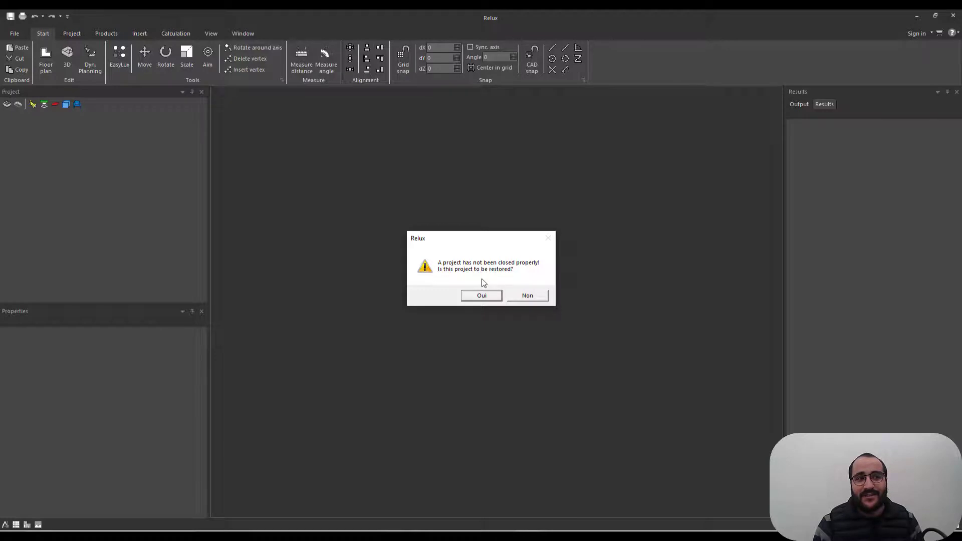
Restore the improperly closed project, maximize its window and show the office's 3D view facing the two wall paintings.
left_click(492, 296)
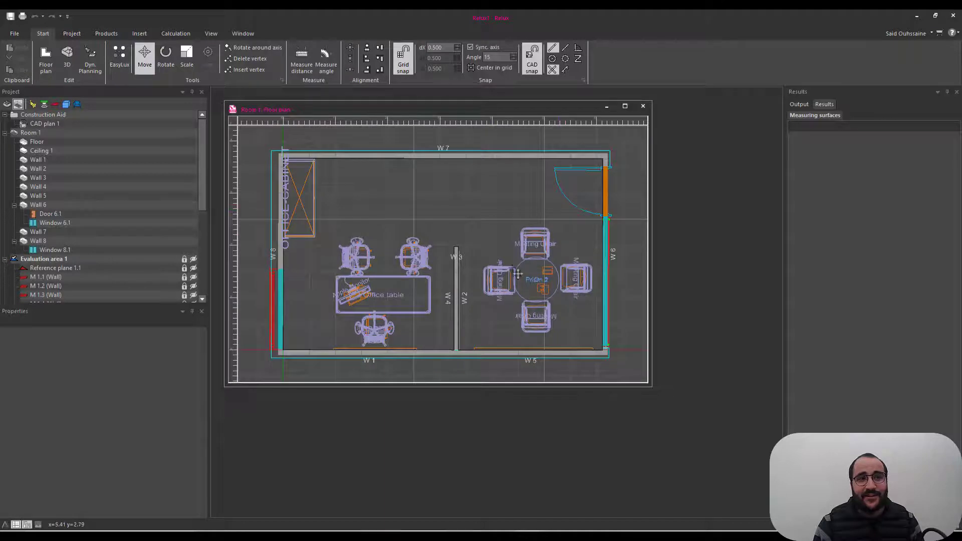
left_click(625, 106)
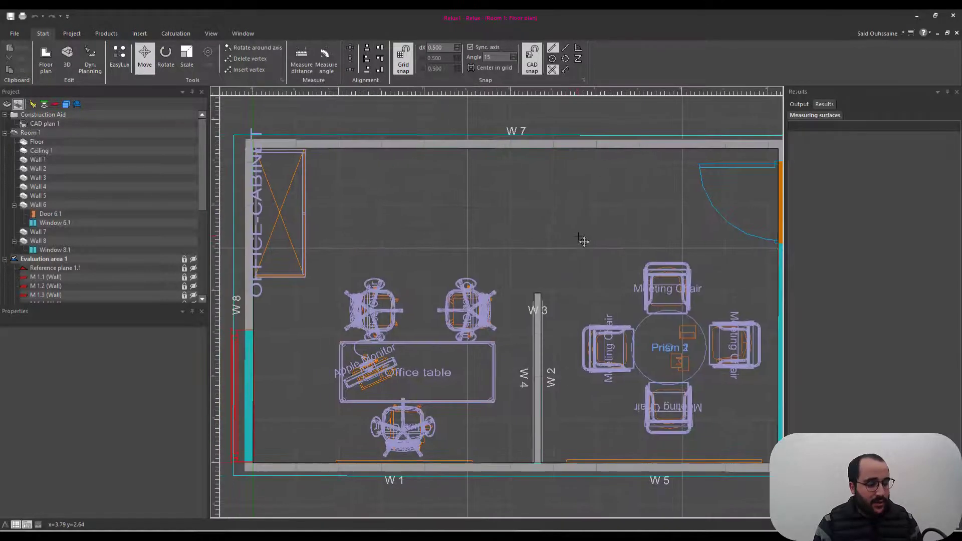
key("ctrl+Tab")
middle_click_drag(581, 236, 703, 275)
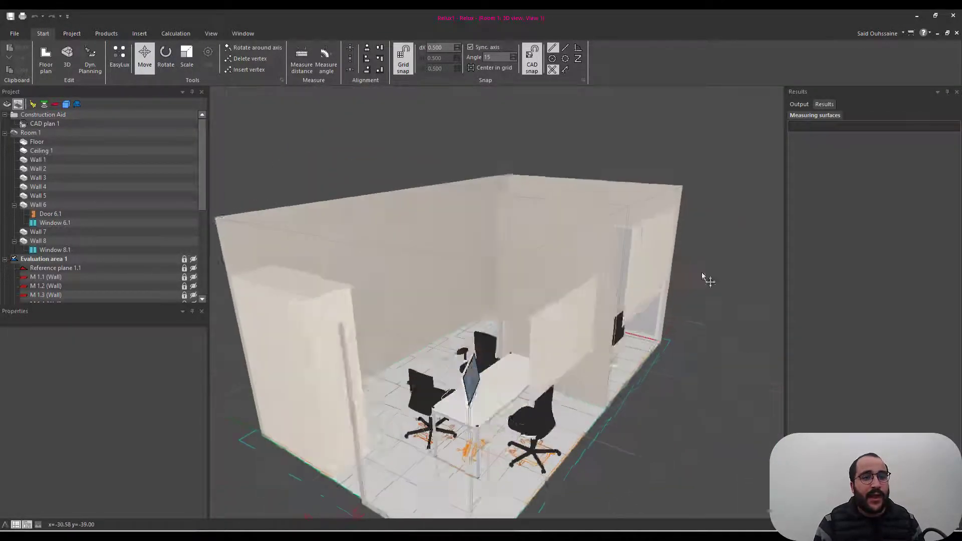
middle_click_drag(506, 221, 685, 223)
scroll(584, 273, "up", 5)
middle_click_drag(586, 273, 552, 236)
scroll(583, 252, "down", 3)
scroll(584, 252, "down", 5)
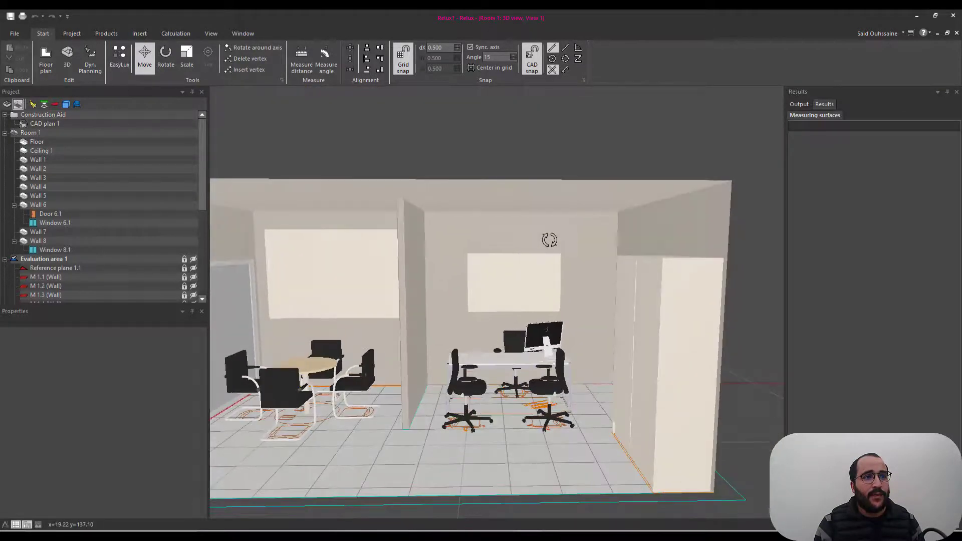
right_click(576, 145)
left_click(630, 249)
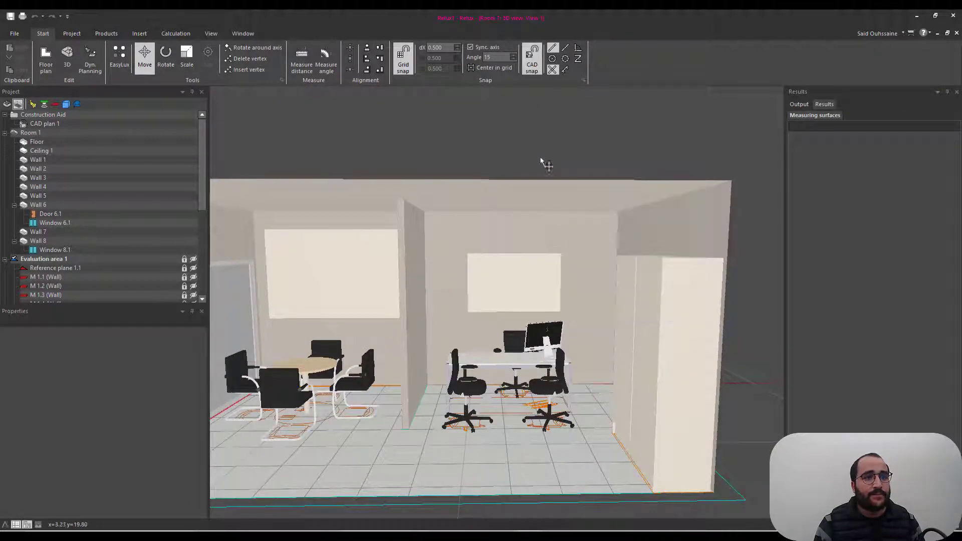
Add the Landscape 04 texture from the texture library's Landscape category to the project materials.
scroll(516, 240, "up", 3)
scroll(516, 240, "up", 3)
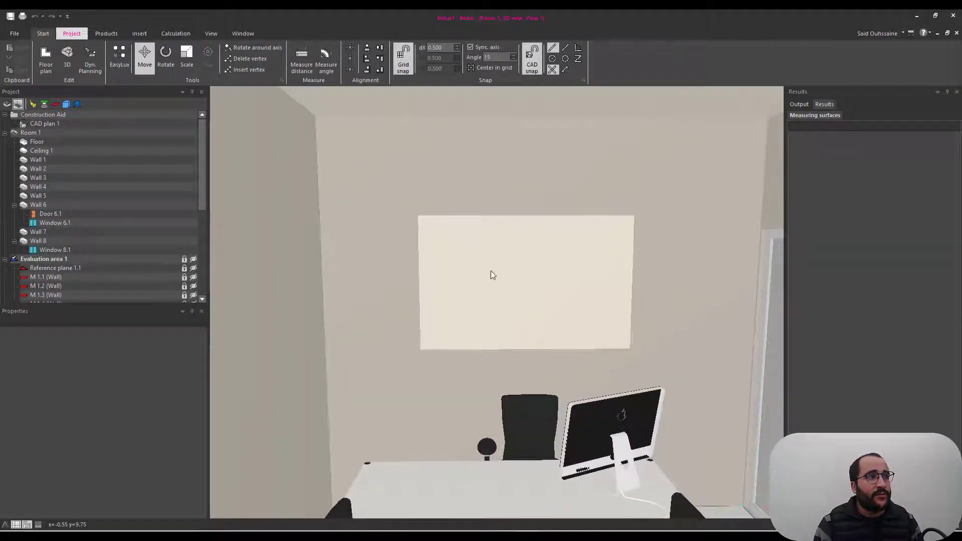
left_click(140, 33)
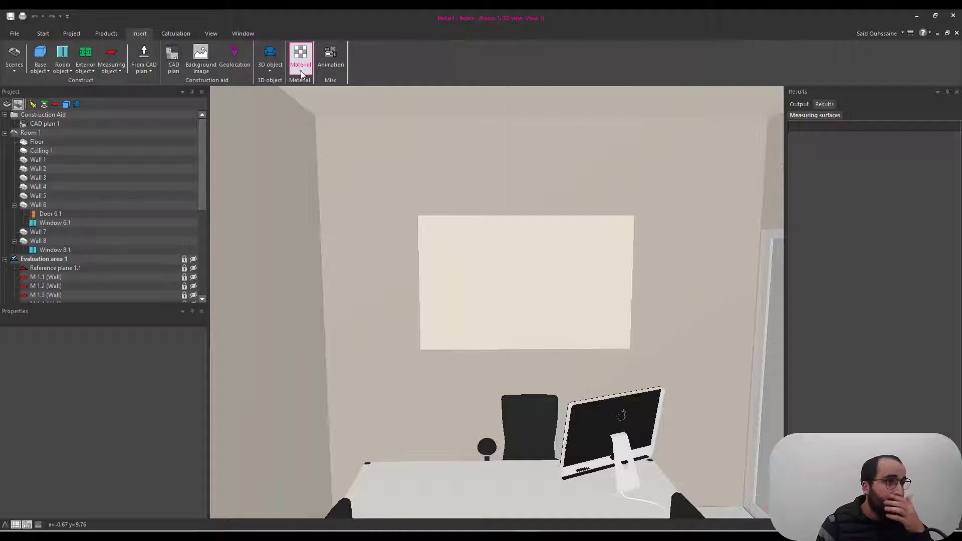
left_click(300, 57)
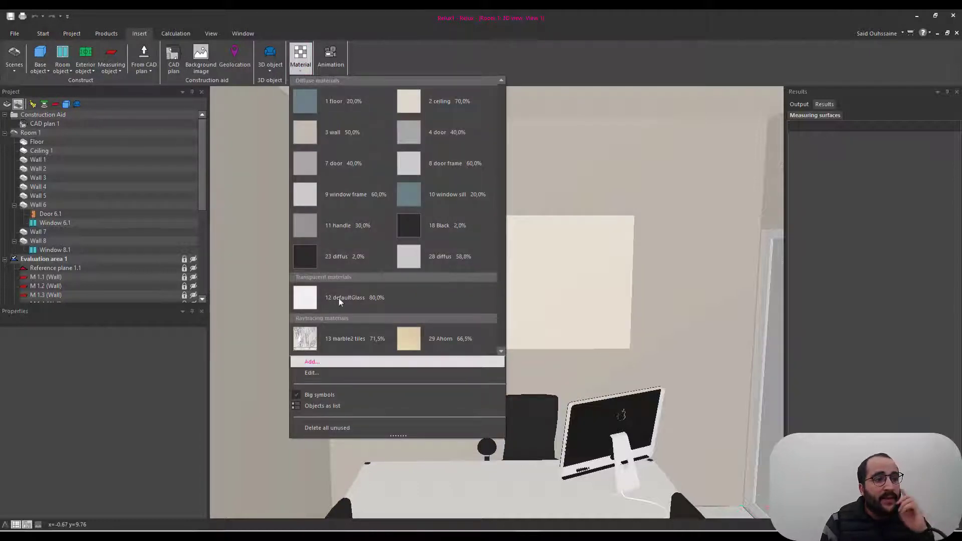
left_click(350, 363)
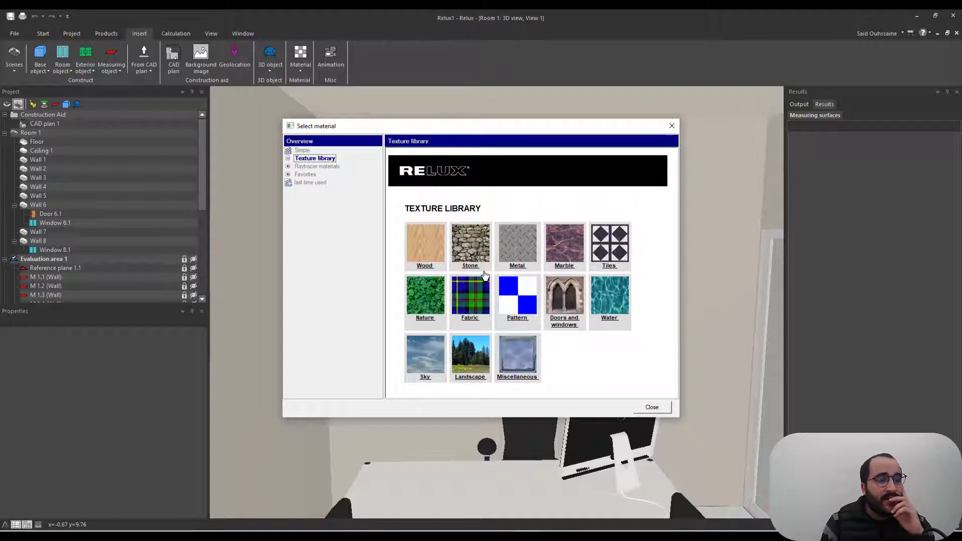
left_click(472, 359)
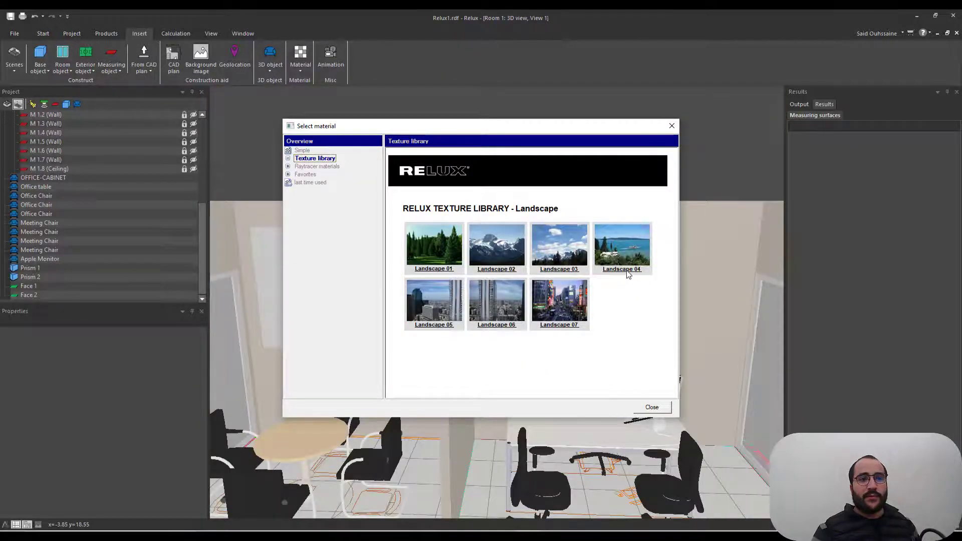
left_click(626, 269)
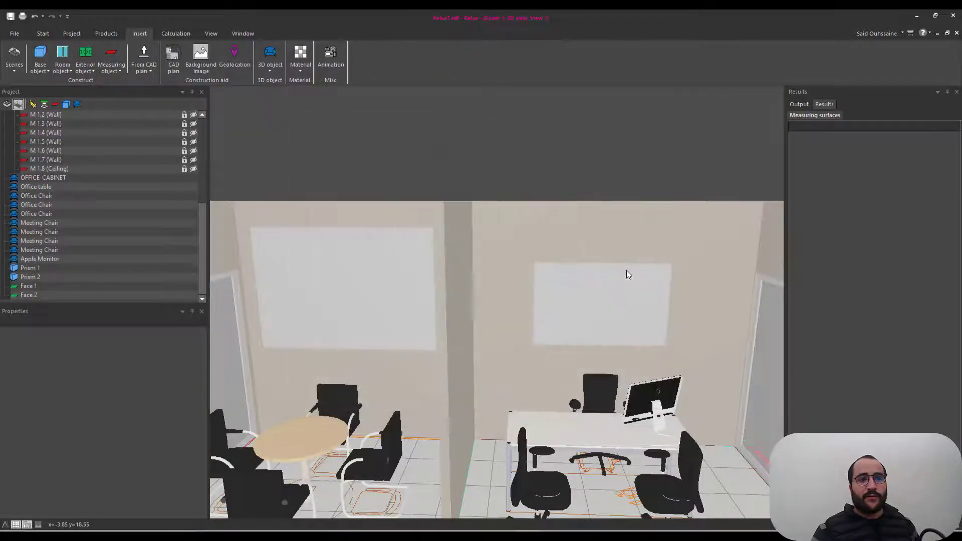
Preview the floor picture material without scaling to fit object size, re-enable that option and accept the material settings.
left_click(305, 70)
left_click(325, 371)
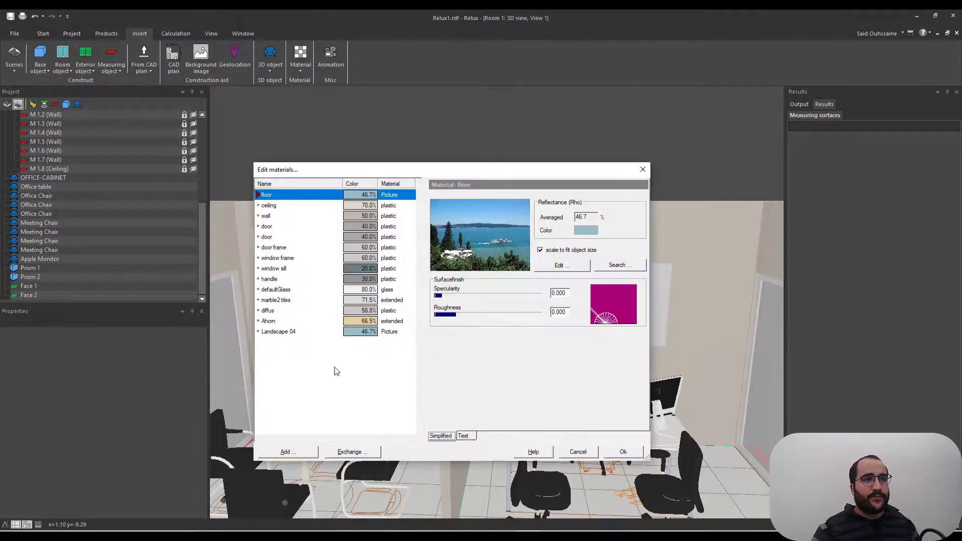
left_click(541, 250)
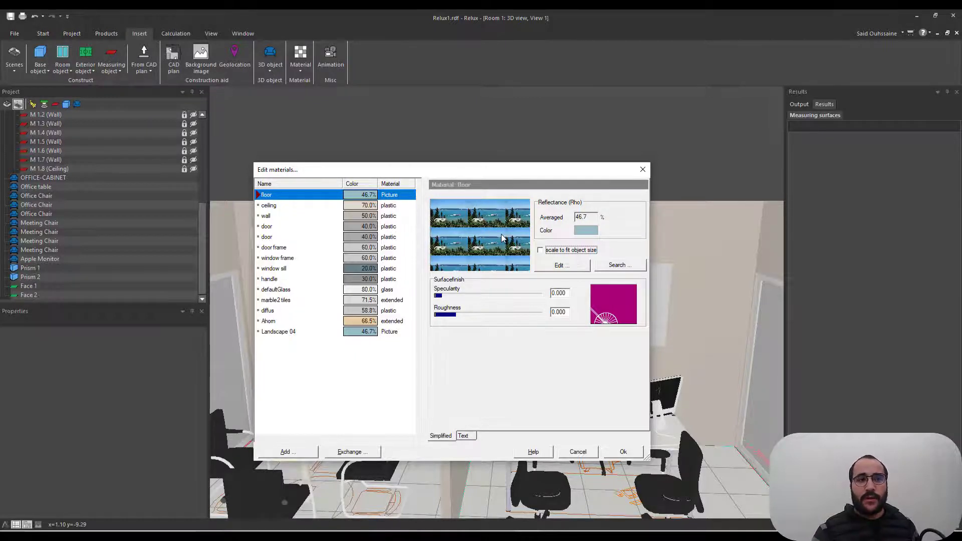
left_click(541, 251)
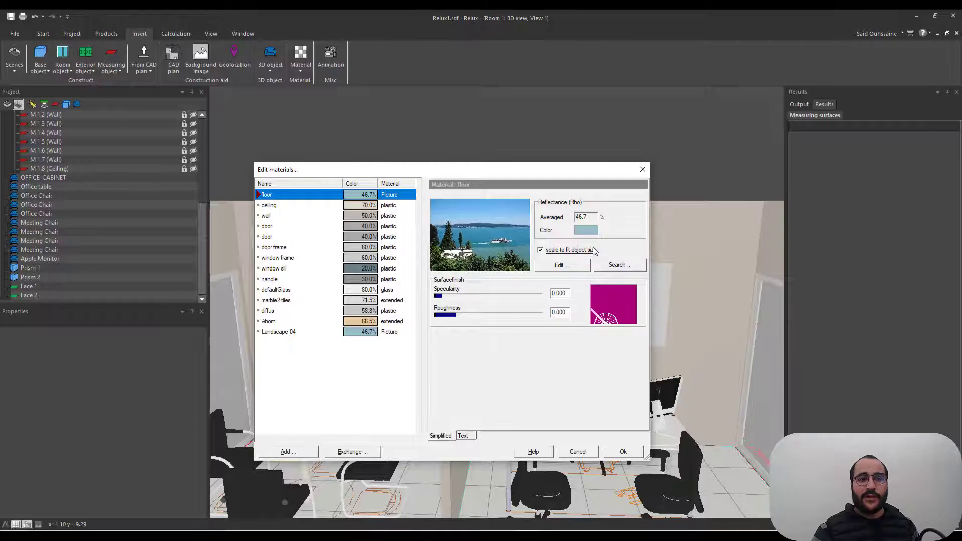
left_click(624, 453)
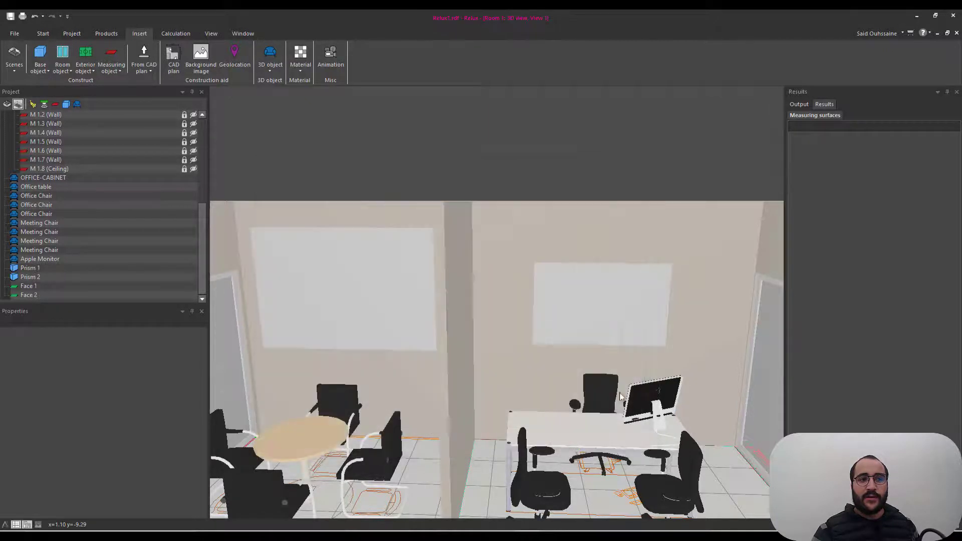
Apply the lake landscape picture from the floor material to the wall painting behind the desk.
scroll(606, 315, "up", 1)
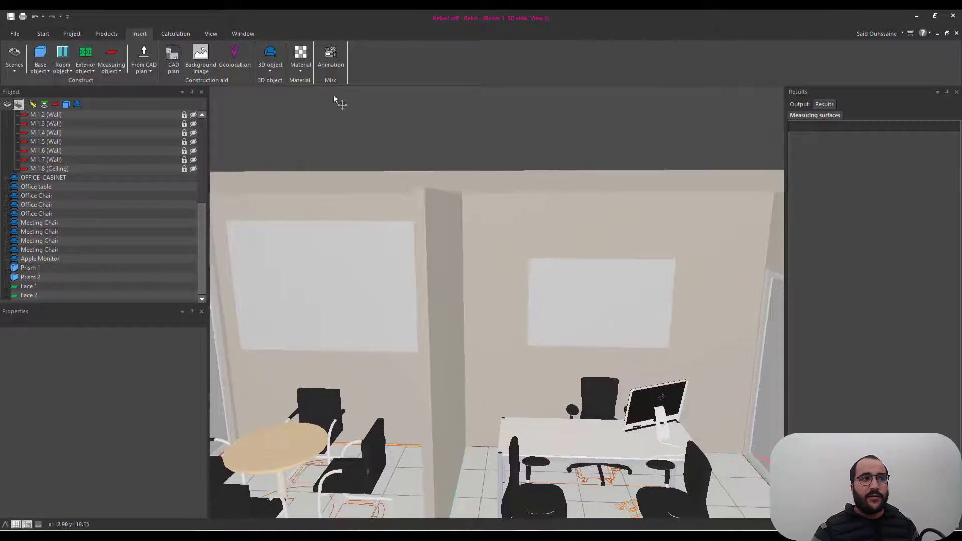
left_click(303, 74)
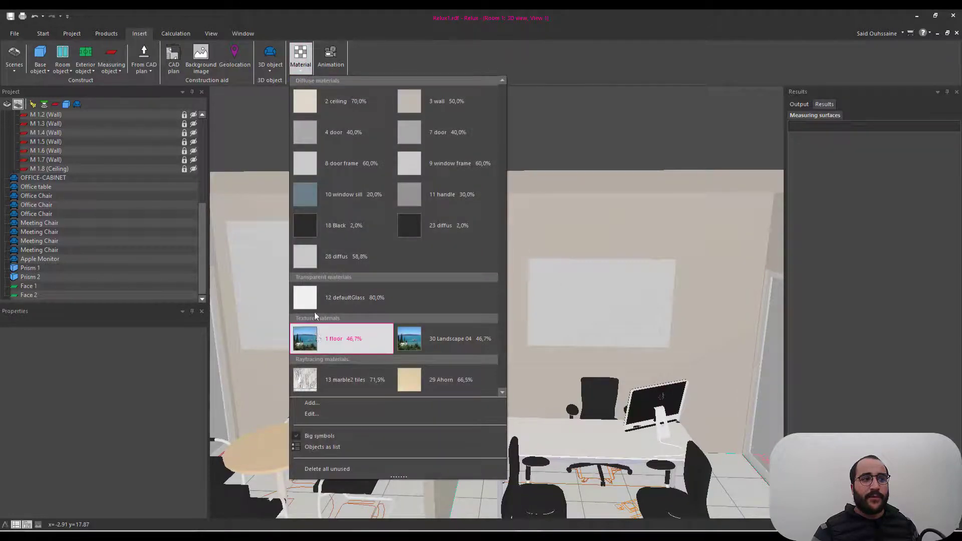
left_click(316, 336)
scroll(537, 320, "up", 2)
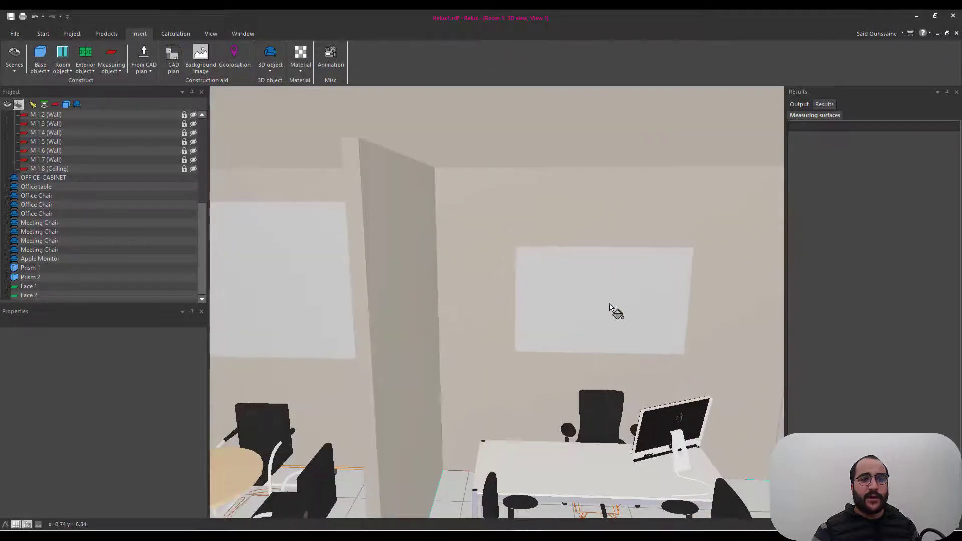
left_click(611, 306)
scroll(610, 307, "up", 5)
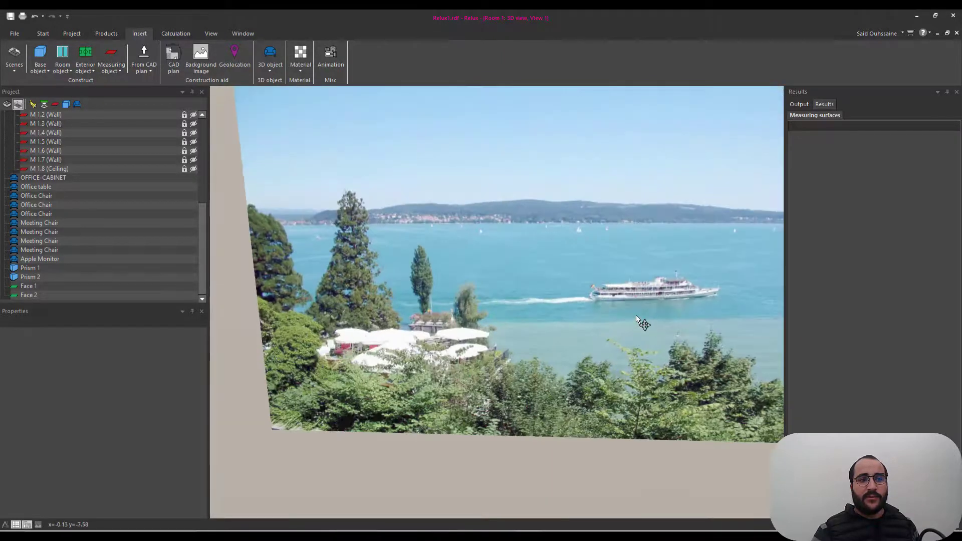
middle_click_drag(636, 316, 566, 328)
left_click_drag(560, 329, 567, 323)
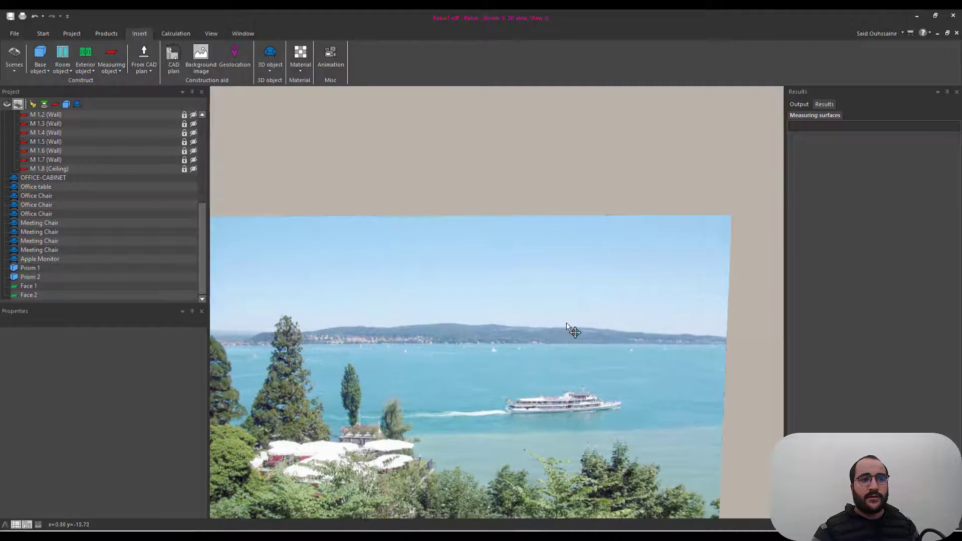
scroll(570, 319, "down", 5)
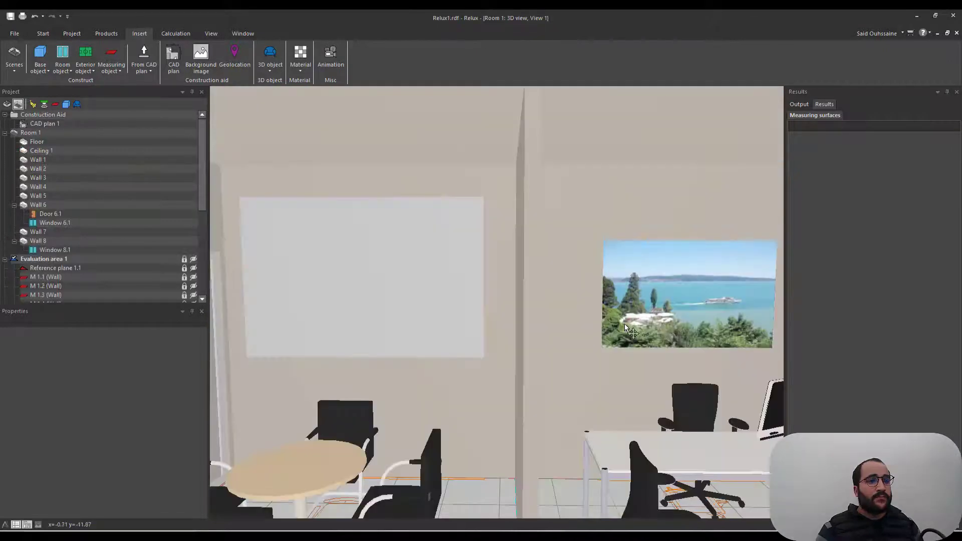
Add the Tartan 02 texture from the texture library's Fabric category to the project materials.
scroll(624, 324, "down", 3)
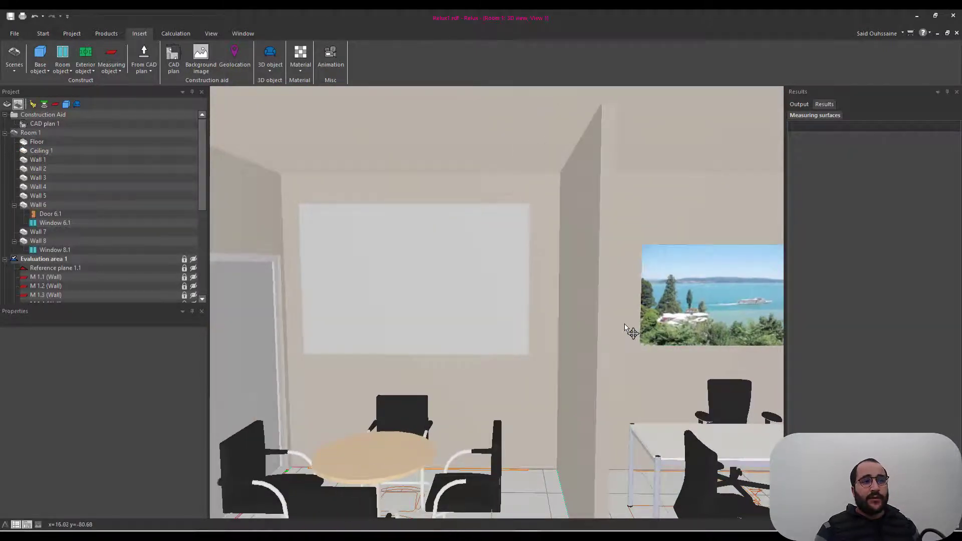
middle_click_drag(624, 323, 630, 325)
scroll(625, 324, "up", 1)
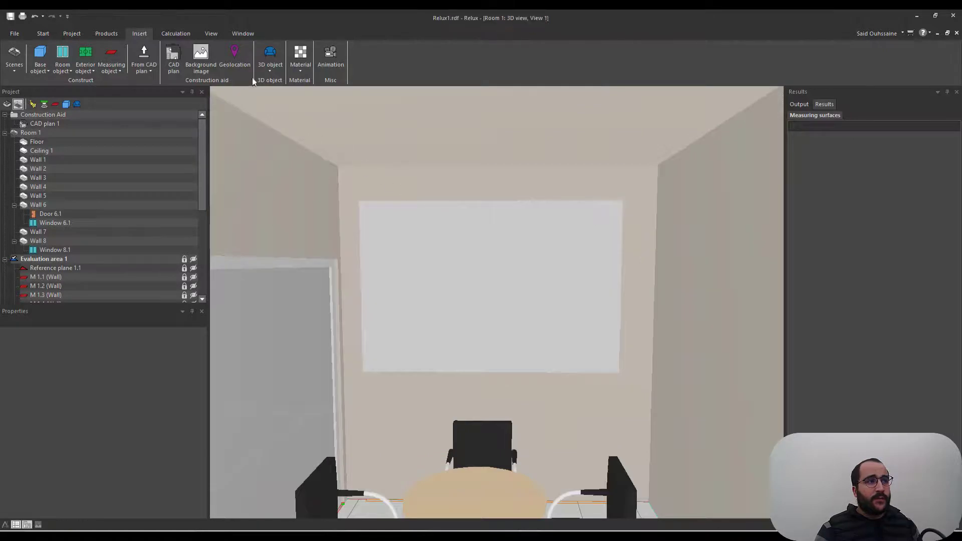
left_click(300, 70)
left_click(382, 436)
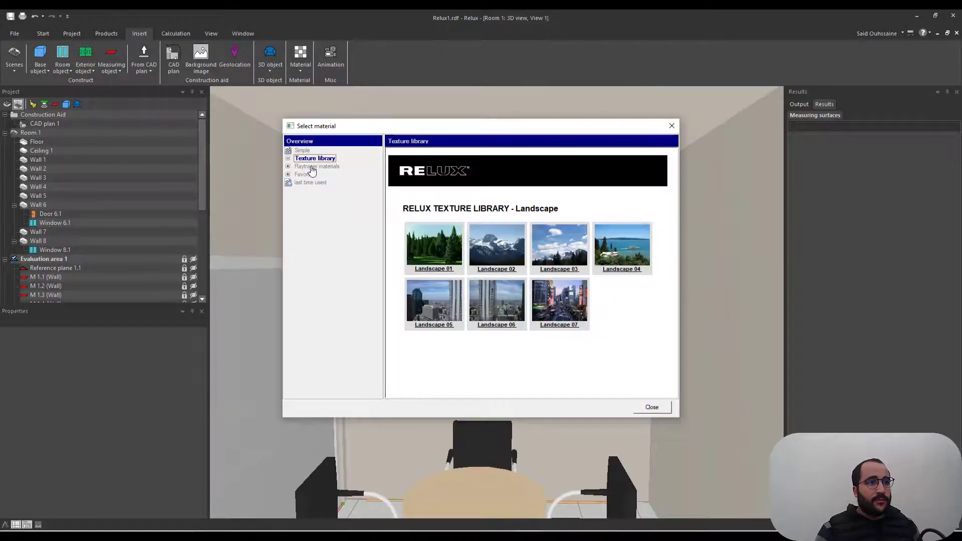
left_click(311, 168)
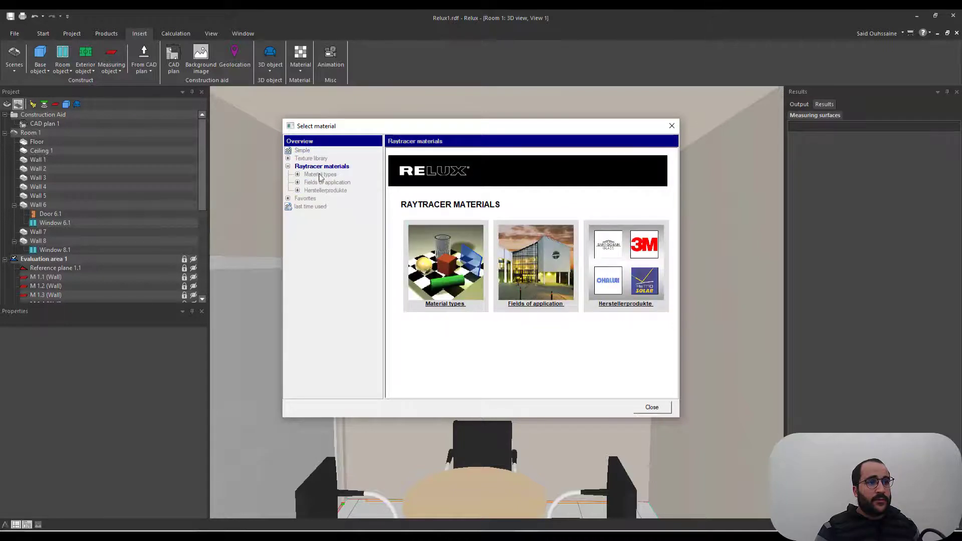
left_click(459, 308)
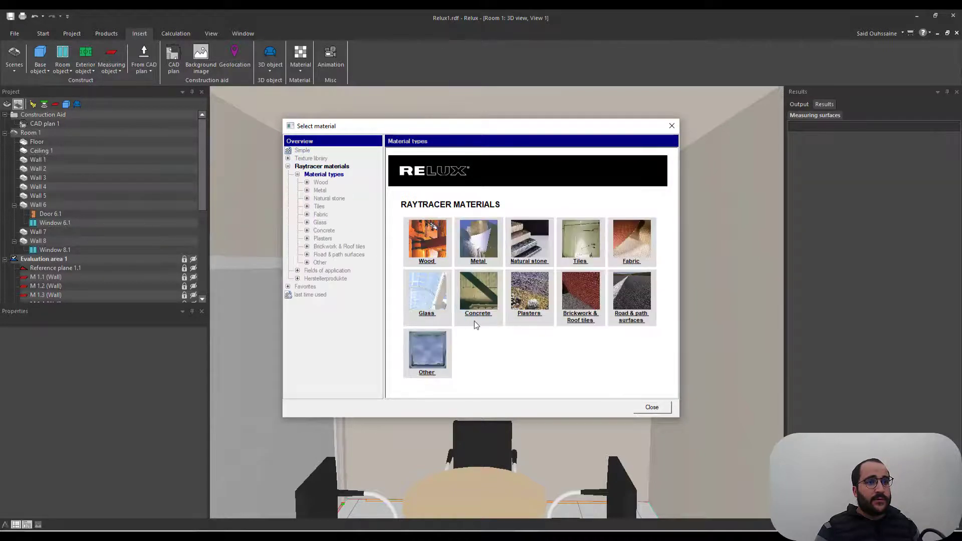
left_click(303, 151)
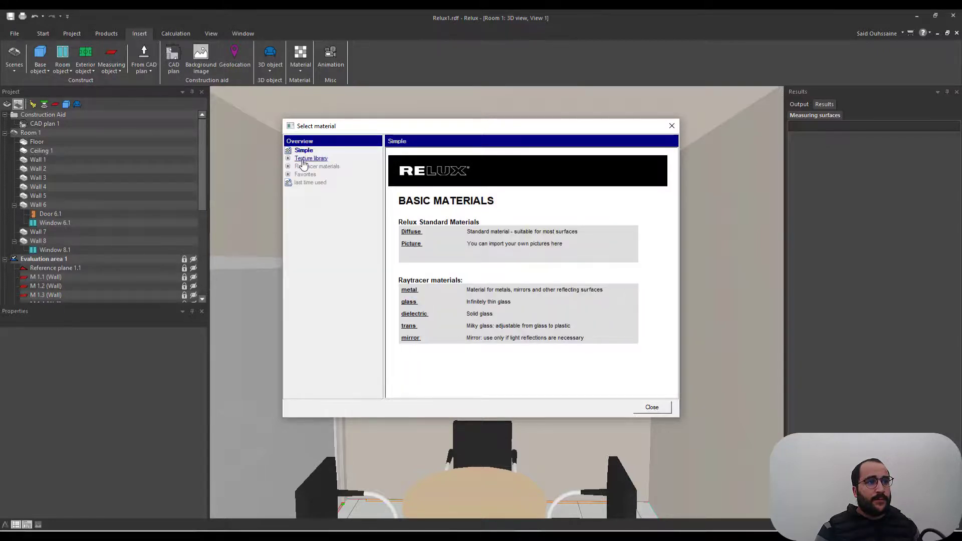
left_click(303, 160)
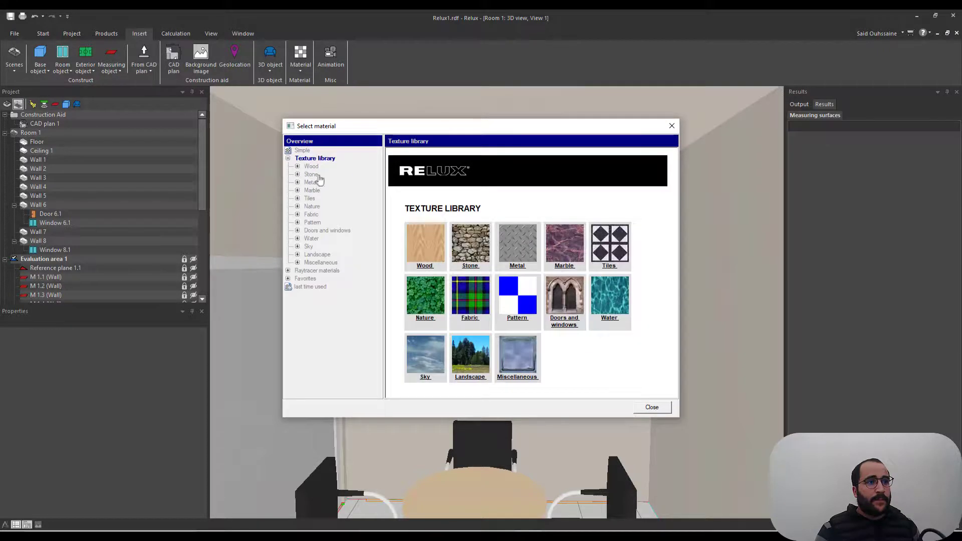
left_click(474, 320)
scroll(475, 322, "down", 5)
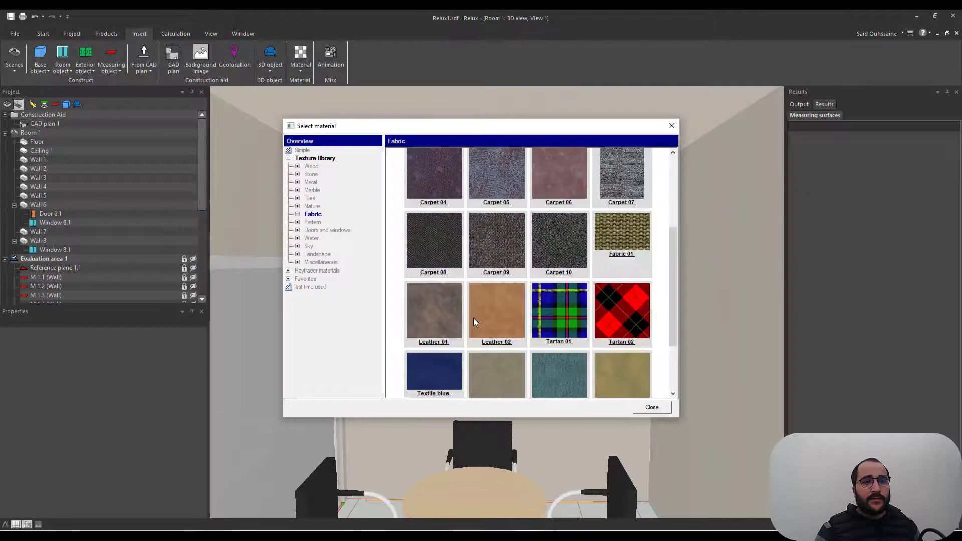
left_click(635, 327)
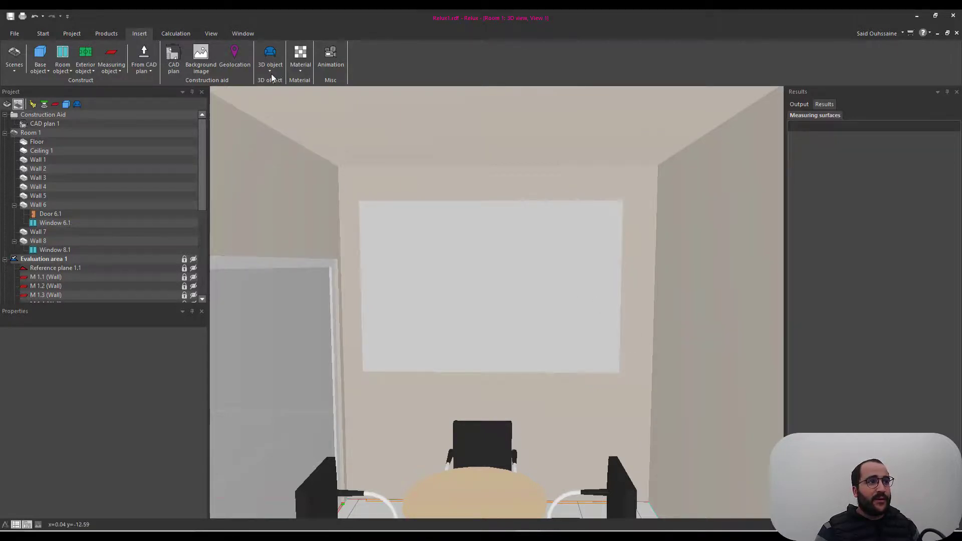
Apply the Tartan 02 material to the wall painting behind the round meeting table.
left_click(305, 74)
left_click(347, 408)
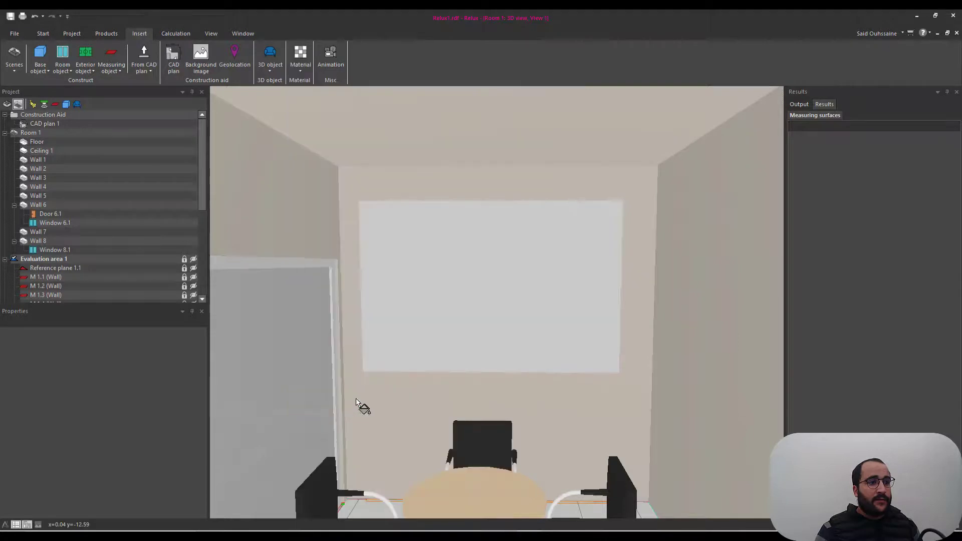
left_click(459, 295)
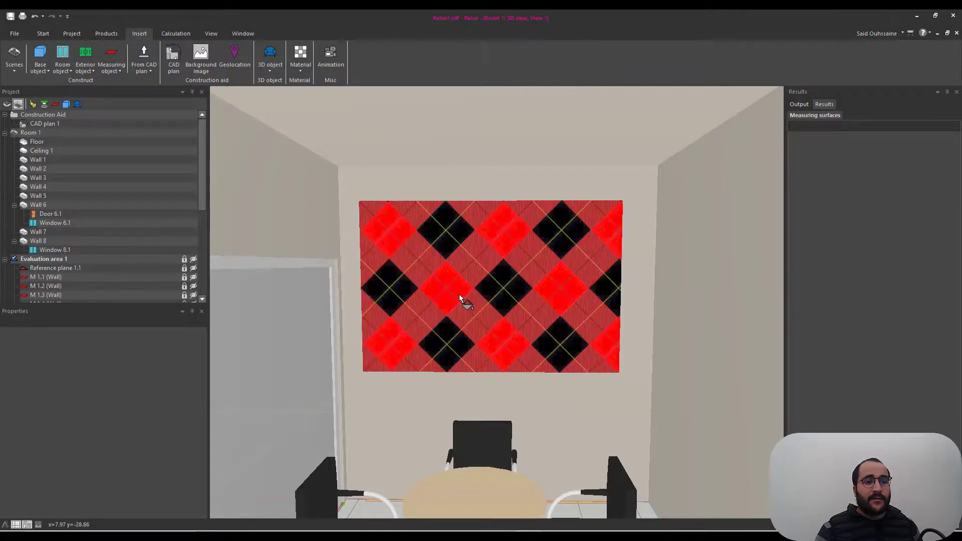
scroll(459, 295, "down", 5)
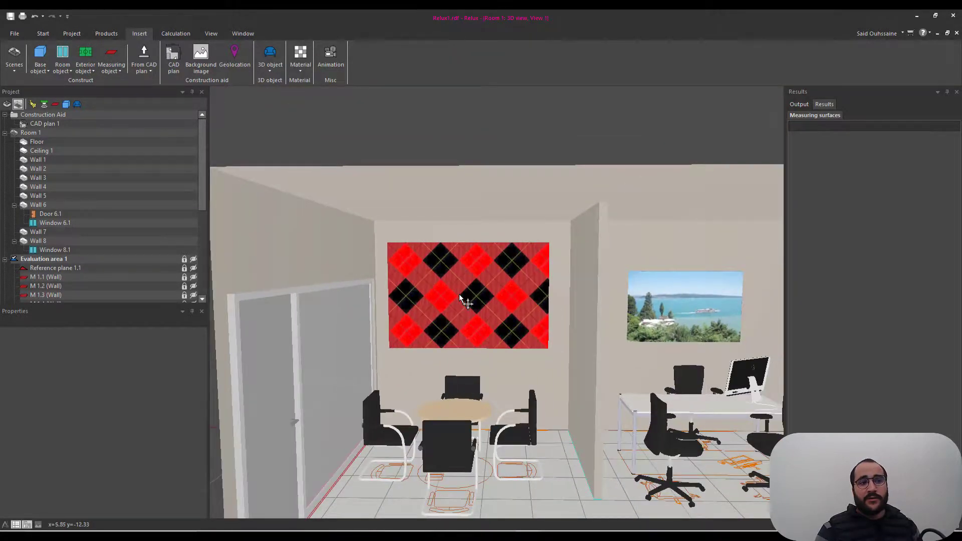
scroll(460, 296, "up", 5)
scroll(459, 294, "down", 5)
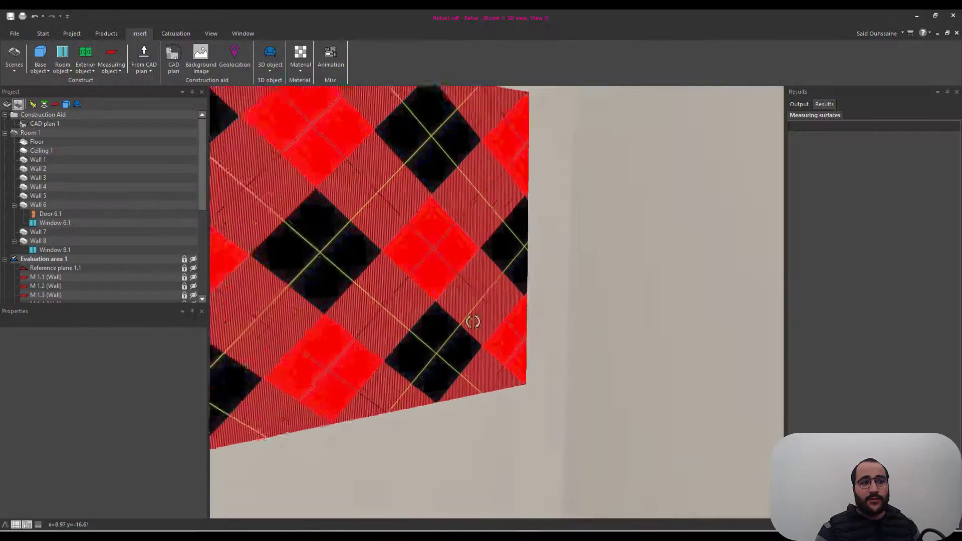
middle_click_drag(524, 329, 530, 354)
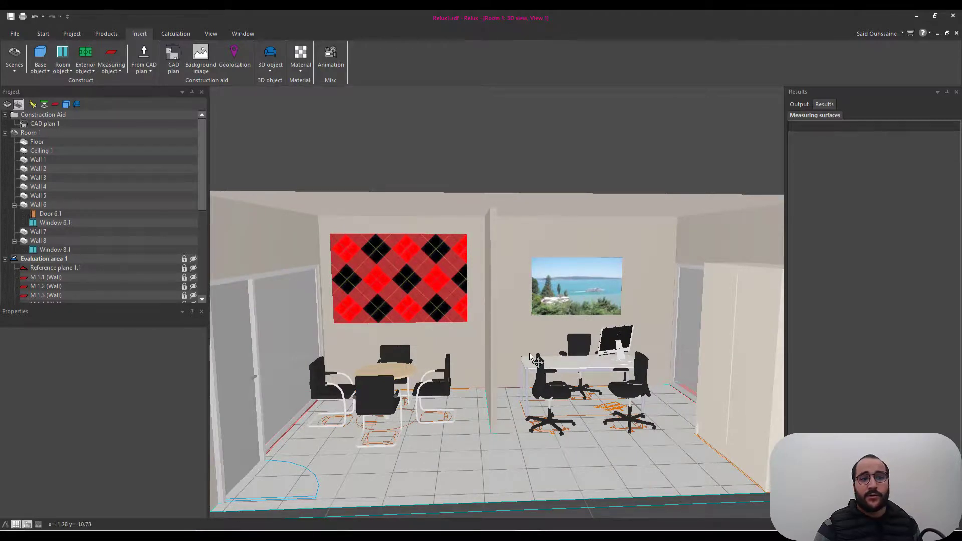
scroll(530, 356, "up", 2)
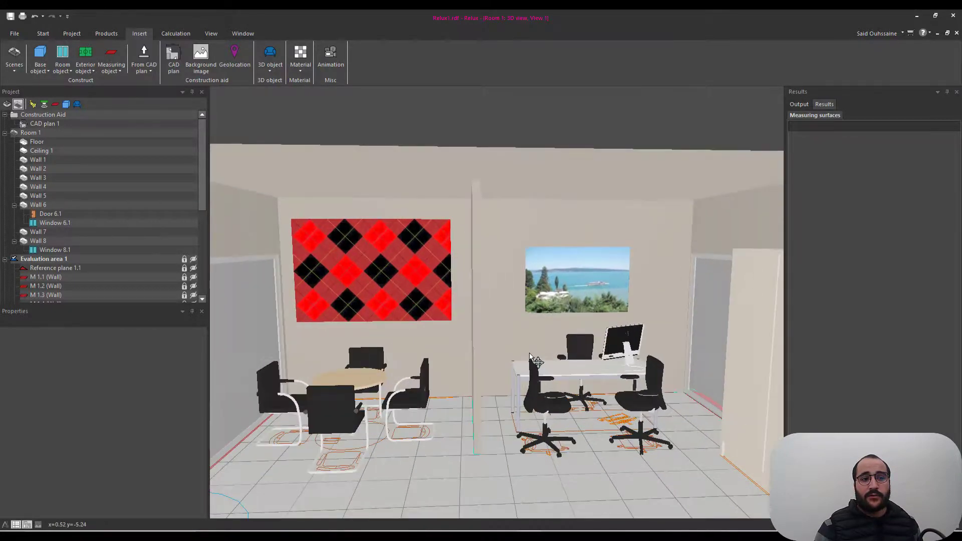
scroll(497, 336, "up", 2)
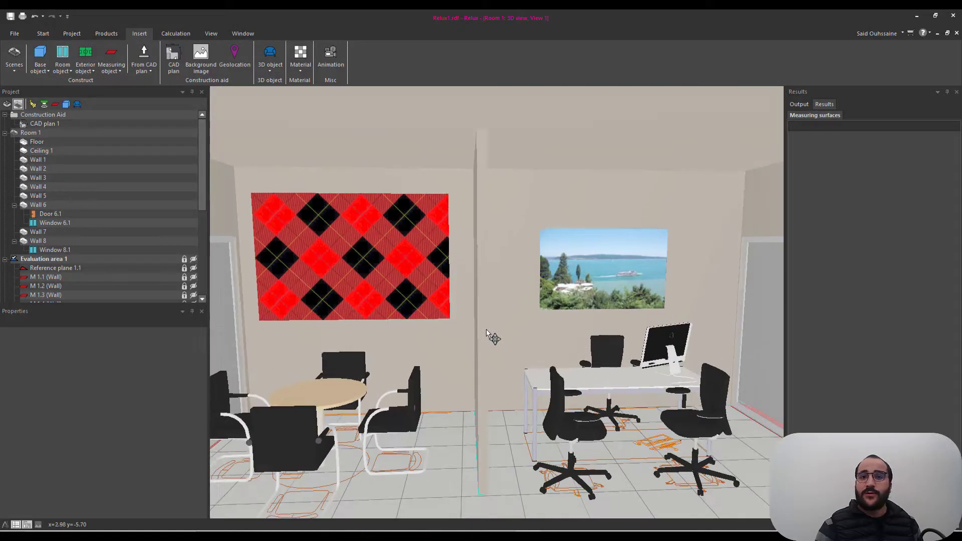